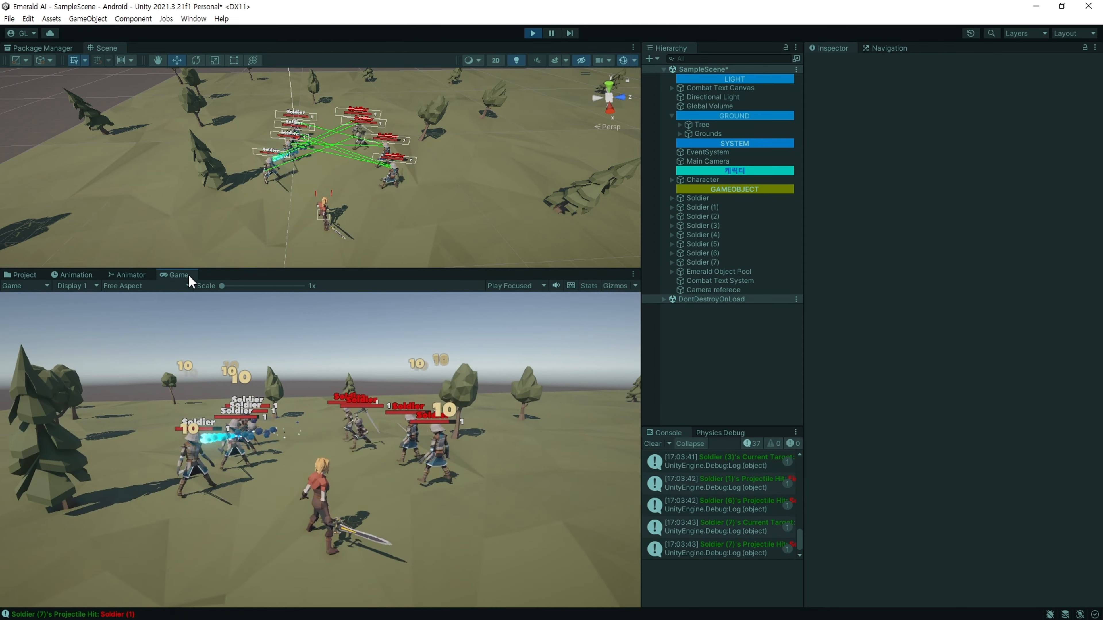
Inspect the soldiers' battle around the player character in the running scene.
{"action": "scroll", "coordinate": [373, 187], "scroll_direction": "up", "scroll_amount": 5}
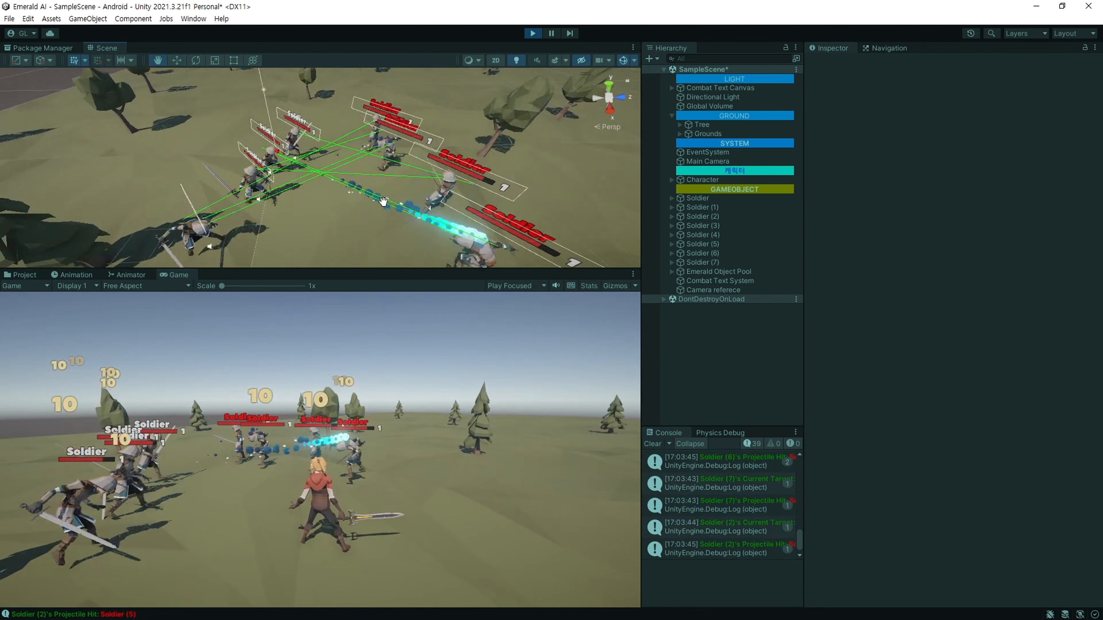
{"action": "middle_click_drag", "start_coordinate": [382, 201], "coordinate": [402, 131]}
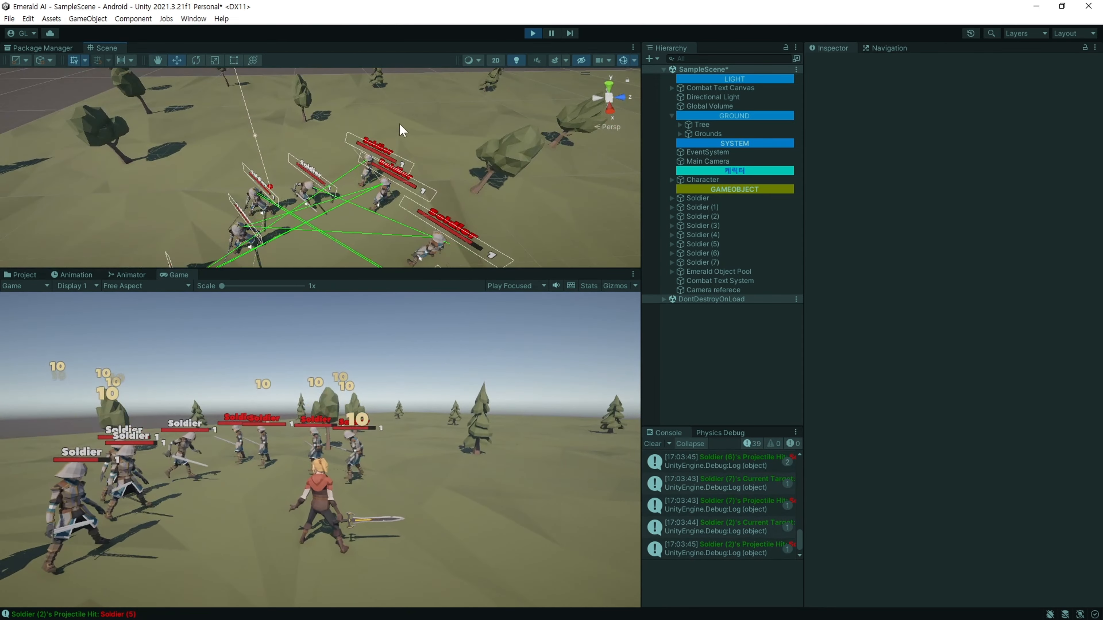
{"action": "left_click_drag", "start_coordinate": [401, 130], "coordinate": [402, 156], "text": "alt"}
{"action": "scroll", "coordinate": [402, 156], "scroll_direction": "down", "scroll_amount": 4}
{"action": "left_click", "coordinate": [369, 391]}
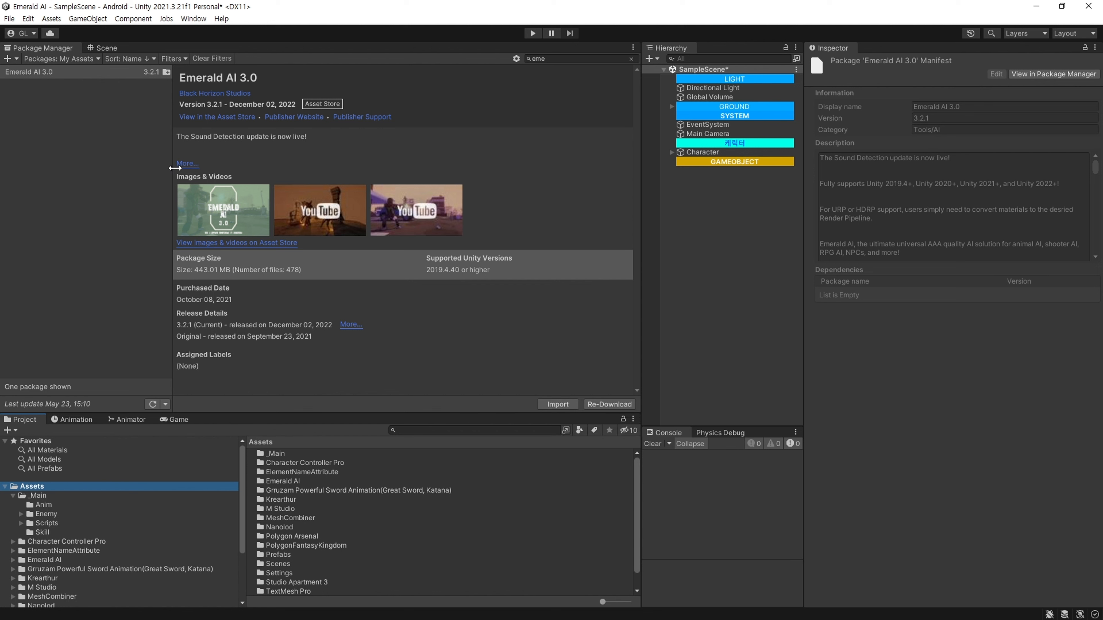
Show the contents of the Emerald AI folder in the project assets and look up the editor tools it offers.
{"action": "scroll", "coordinate": [130, 521], "scroll_direction": "down", "scroll_amount": 3}
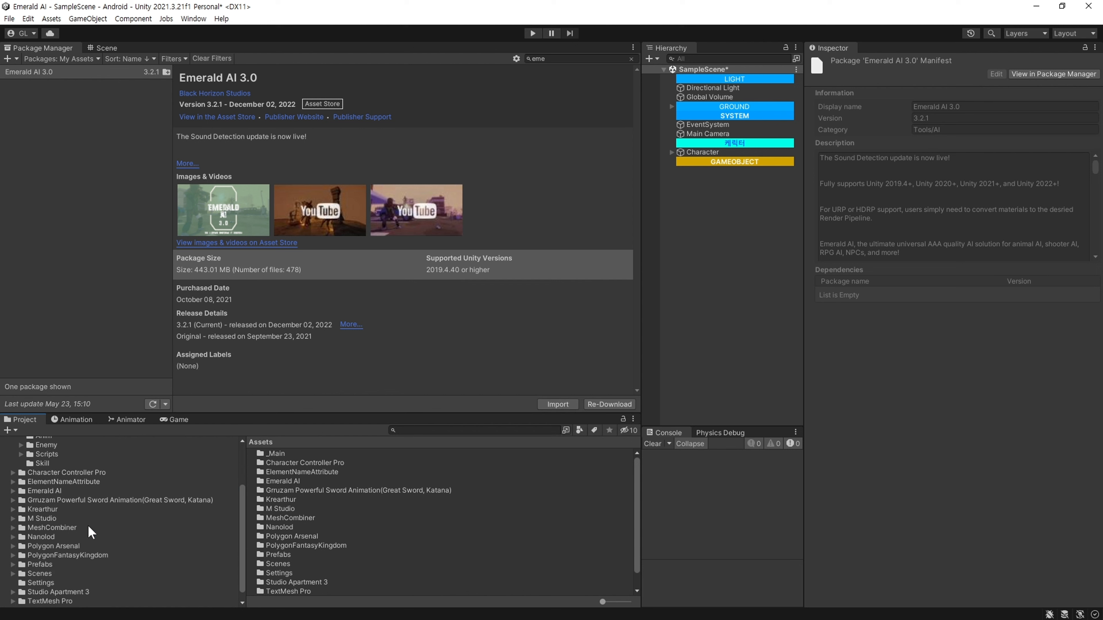
{"action": "left_click", "coordinate": [48, 491]}
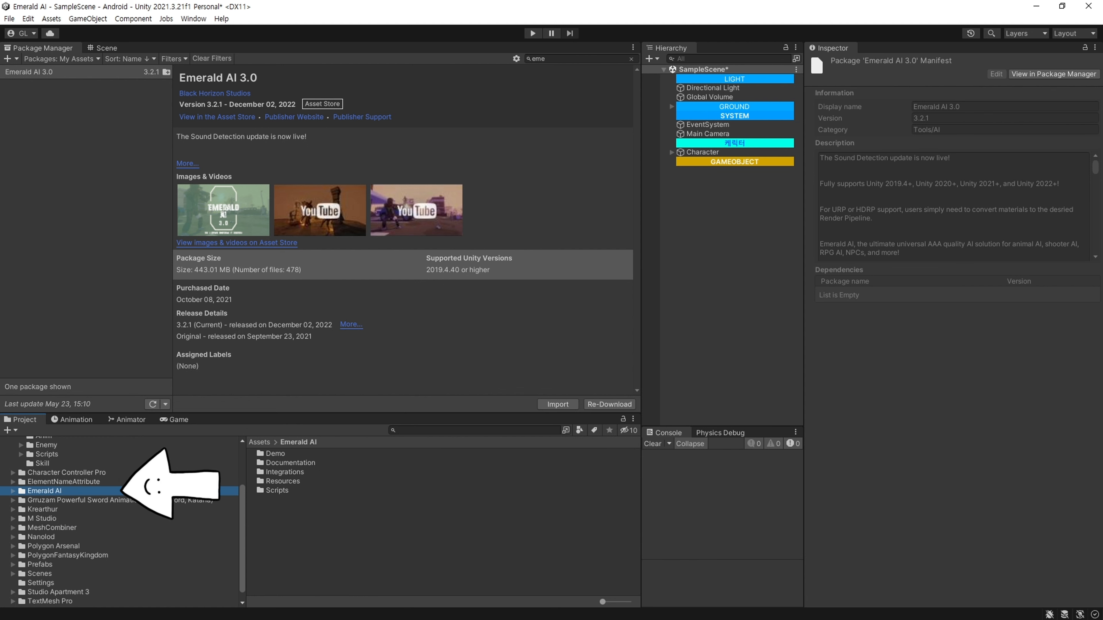
{"action": "left_click", "coordinate": [194, 18]}
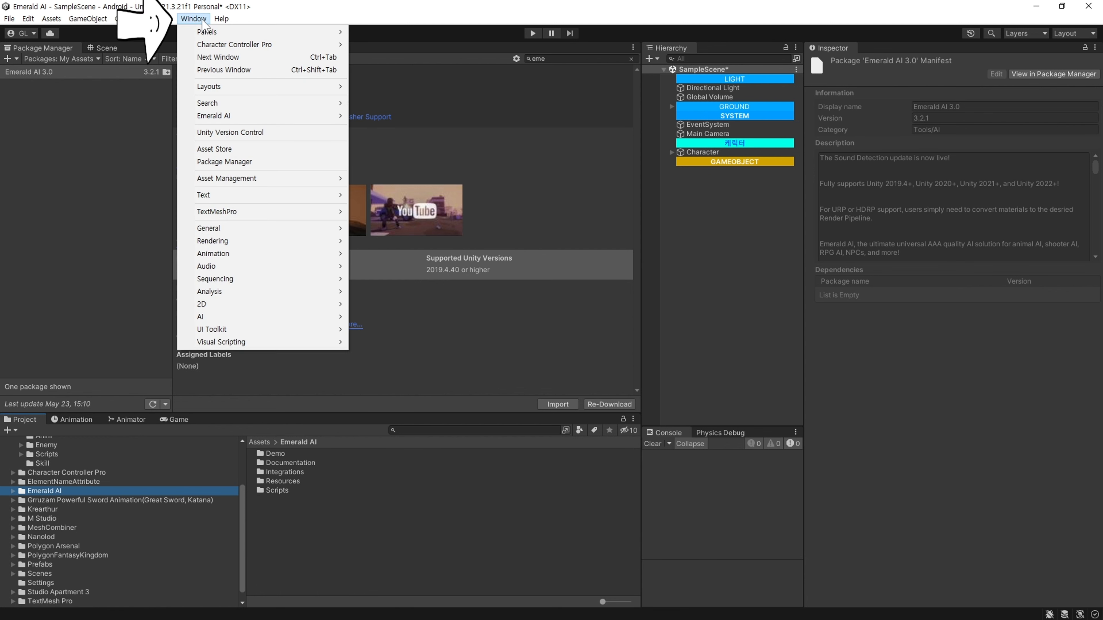
{"action": "mouse_move", "coordinate": [247, 119]}
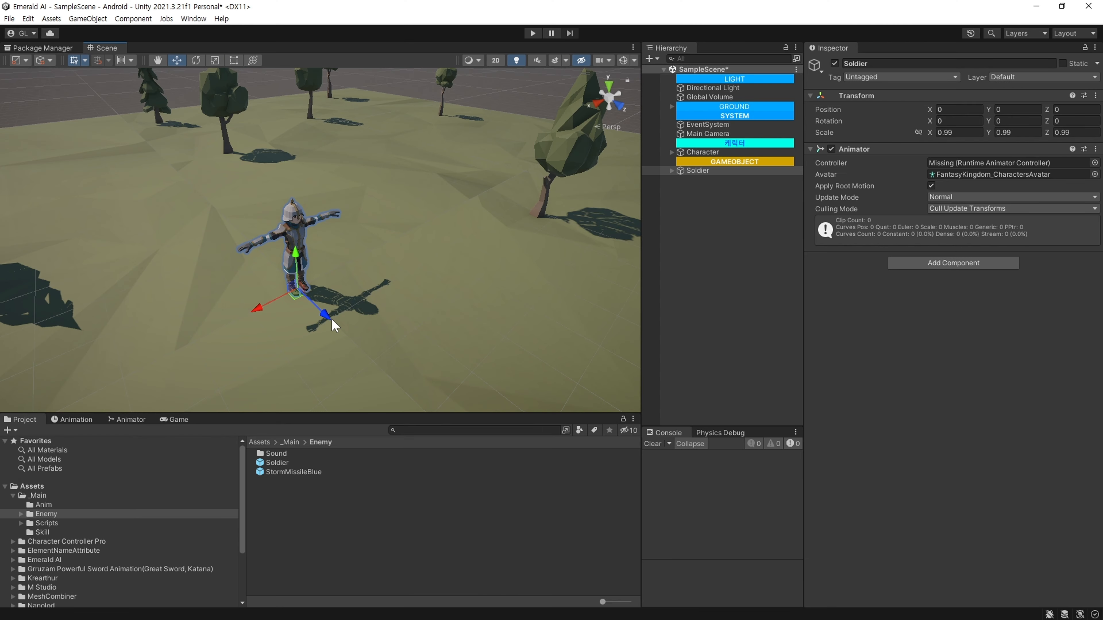
Bring up the Emerald AI Setup Manager and assign the Soldier from the scene as its AI Object.
{"action": "left_click", "coordinate": [193, 18]}
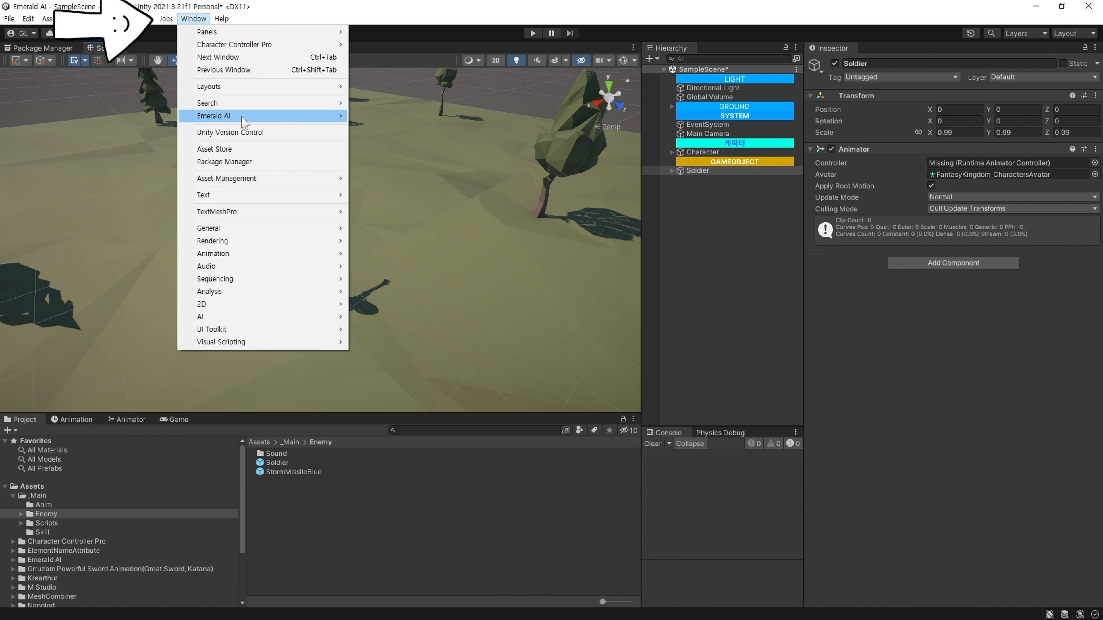
{"action": "mouse_move", "coordinate": [242, 116]}
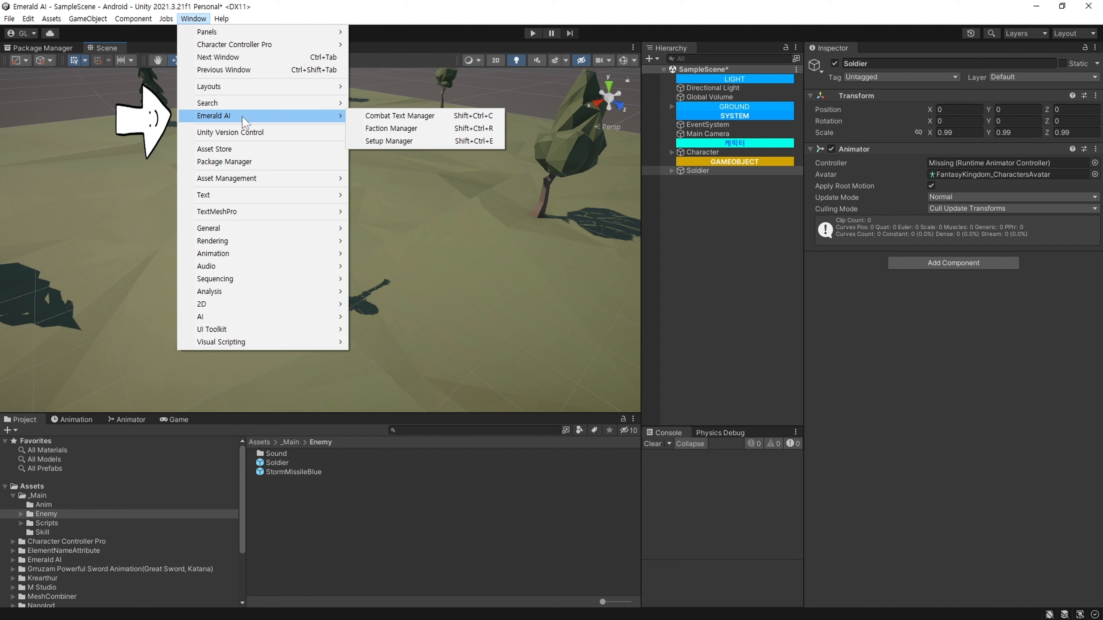
{"action": "left_click", "coordinate": [464, 144]}
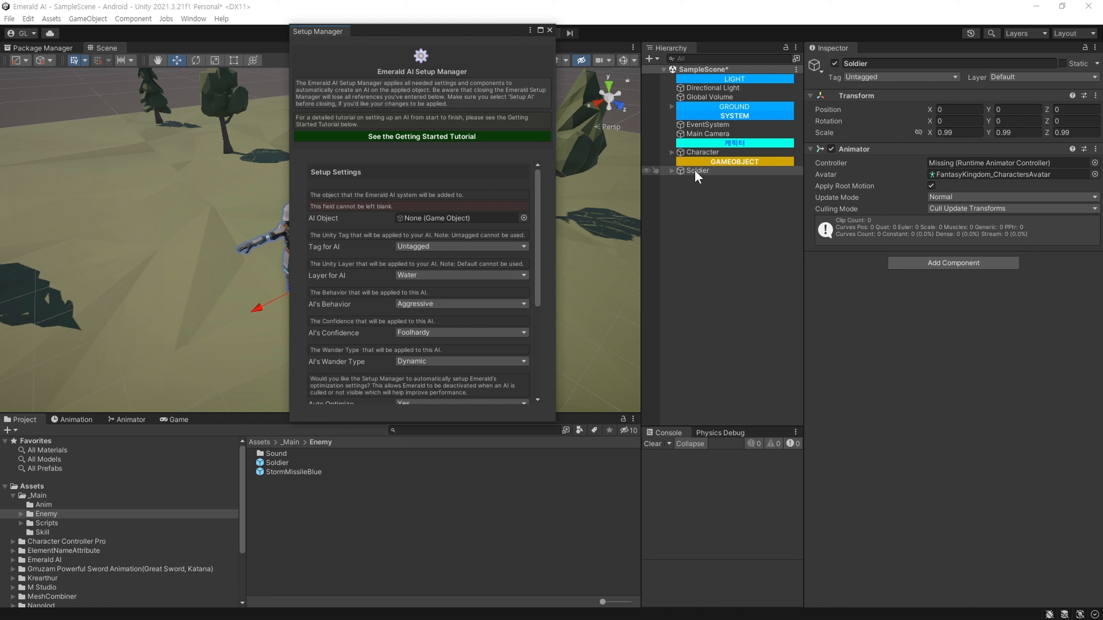
{"action": "left_click_drag", "start_coordinate": [694, 170], "coordinate": [461, 219]}
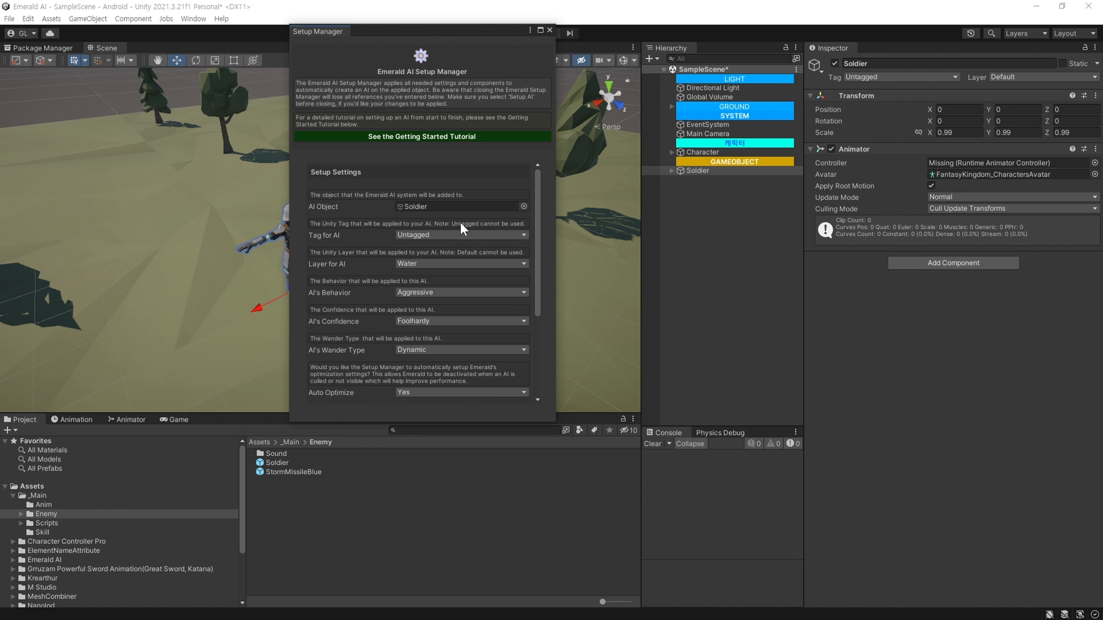
Run the AI setup on the Soldier with the default options, confirm it and close the Setup Manager.
{"action": "scroll", "coordinate": [473, 316], "scroll_direction": "down", "scroll_amount": 5}
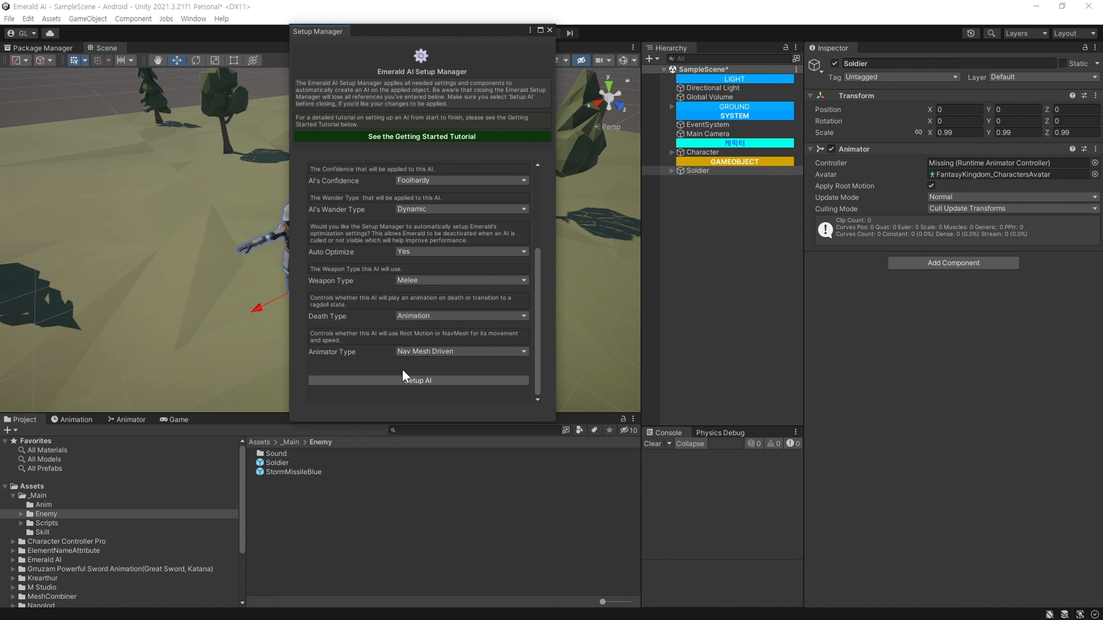
{"action": "left_click", "coordinate": [486, 378]}
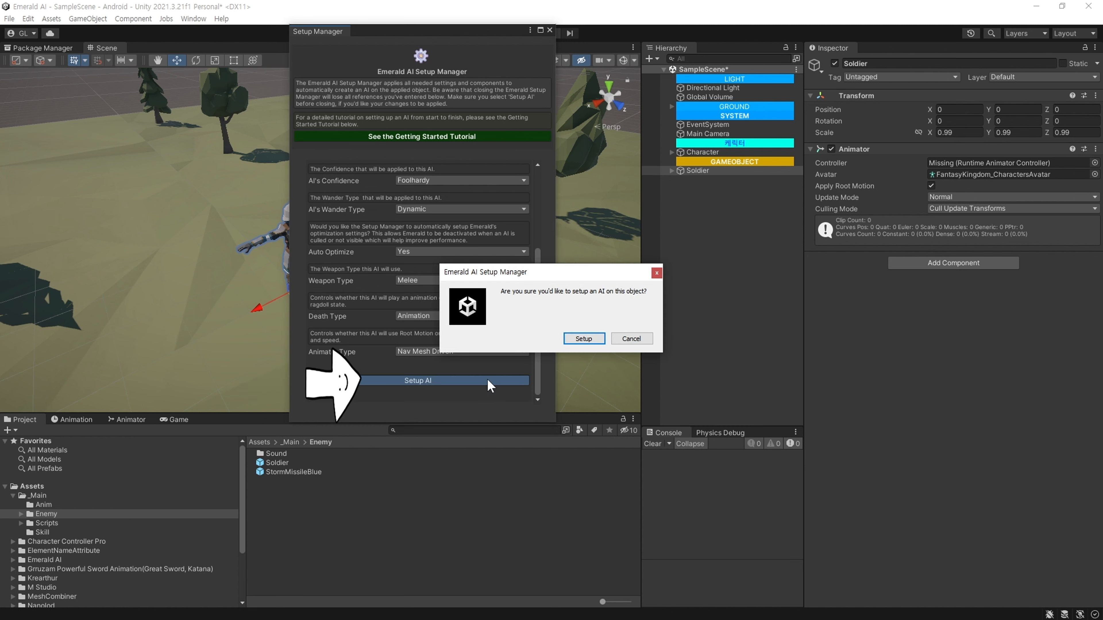
{"action": "left_click", "coordinate": [584, 338]}
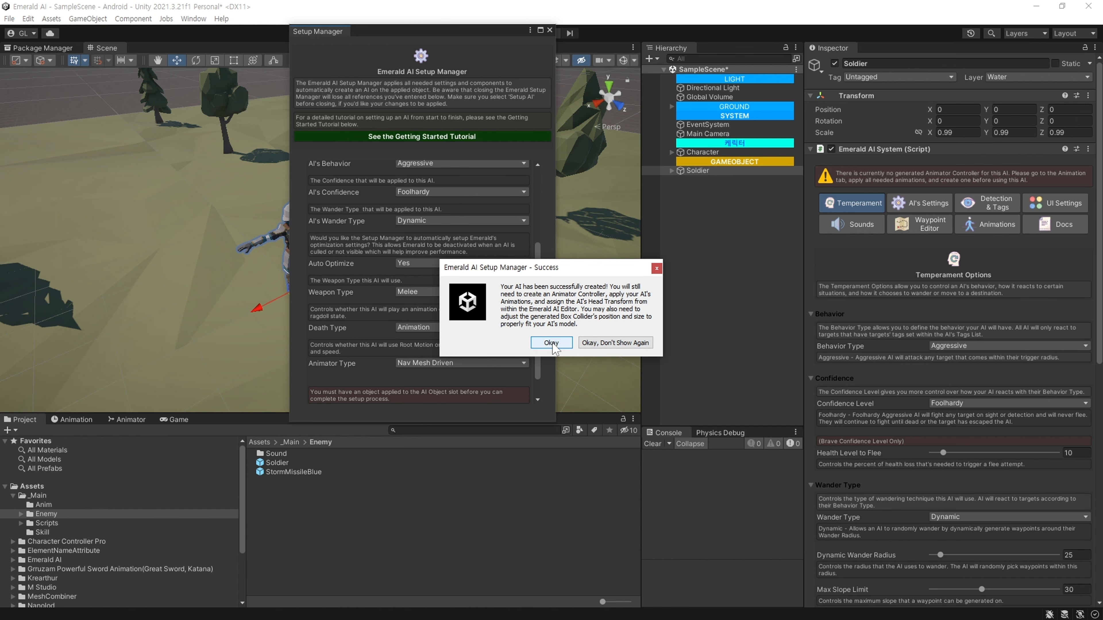
{"action": "left_click", "coordinate": [551, 342]}
{"action": "left_click", "coordinate": [549, 30]}
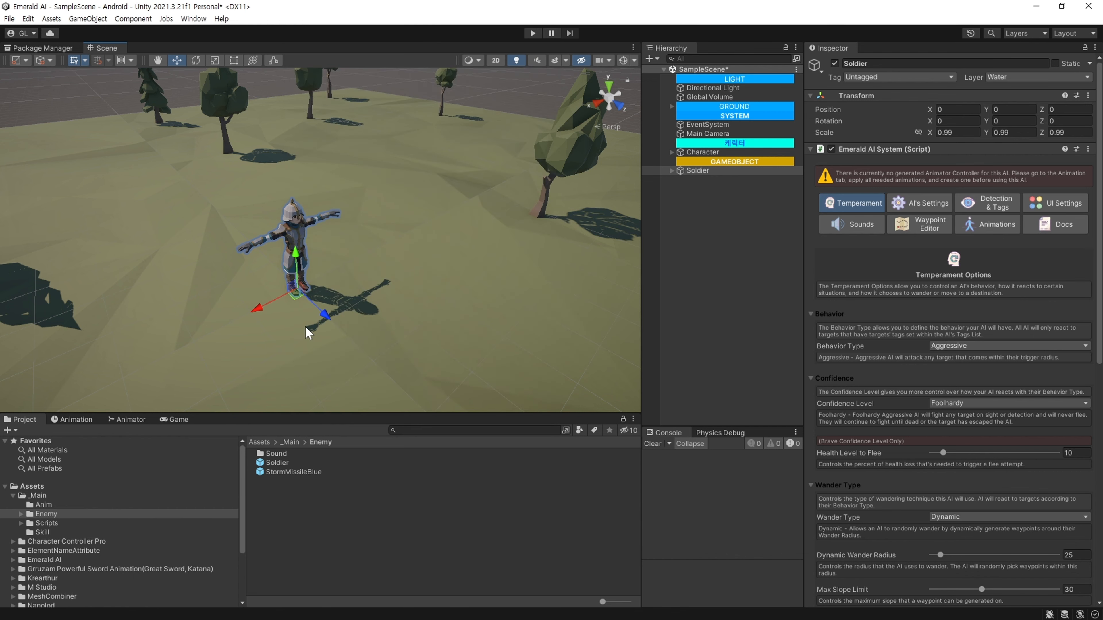
Edit the Soldier's Box Collider, setting its Y size to 2 and its Y center to 1.
{"action": "scroll", "coordinate": [866, 299], "scroll_direction": "down", "scroll_amount": 9}
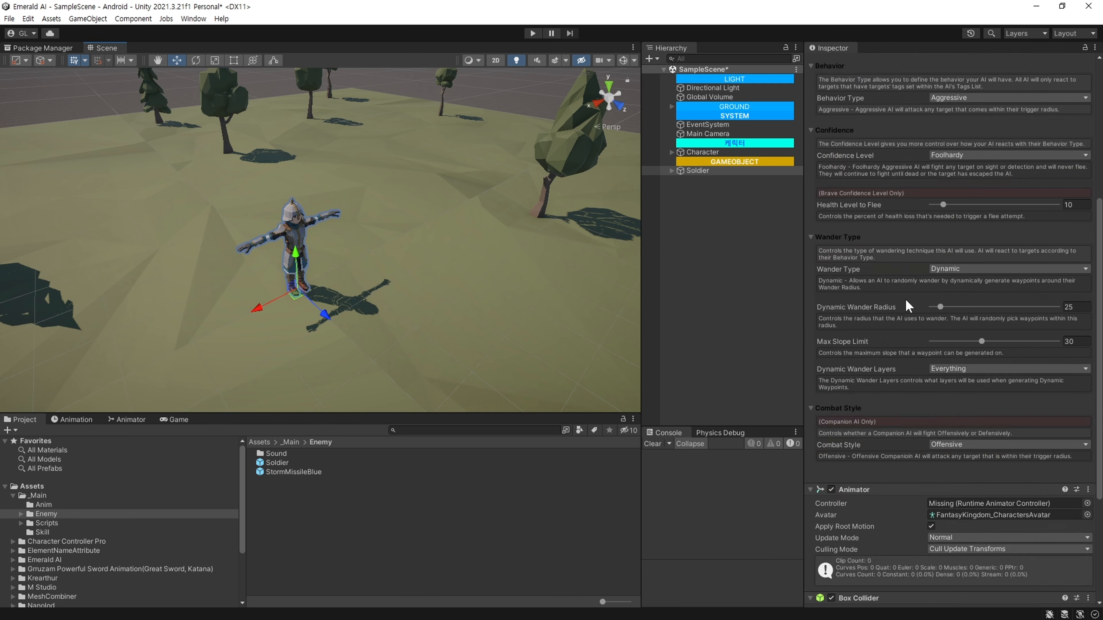
{"action": "scroll", "coordinate": [866, 299], "scroll_direction": "down", "scroll_amount": 1}
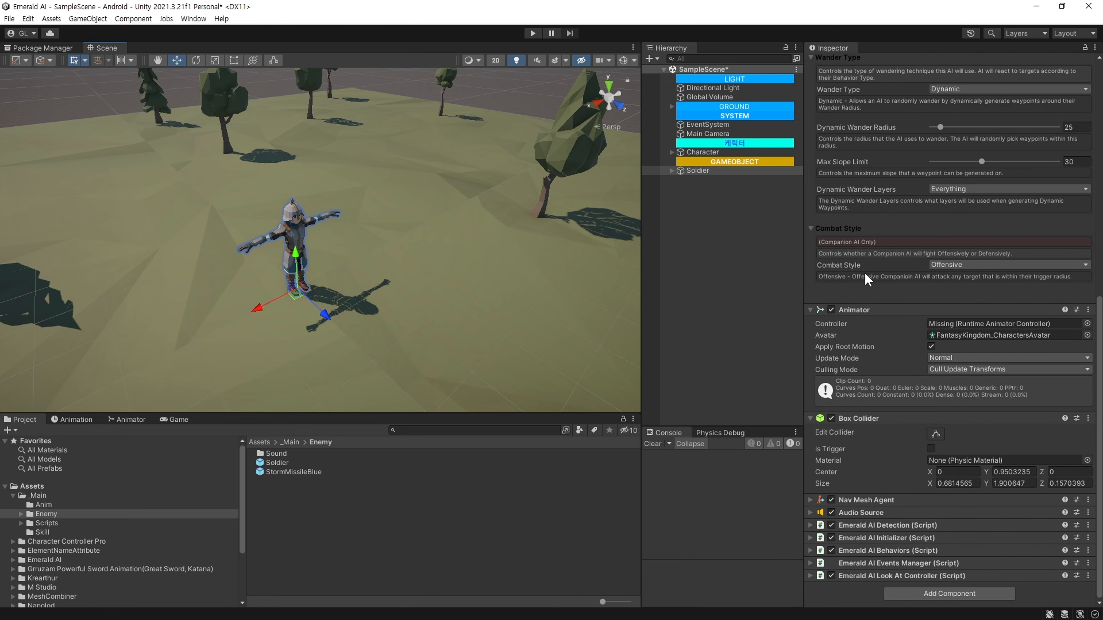
{"action": "left_click", "coordinate": [936, 433]}
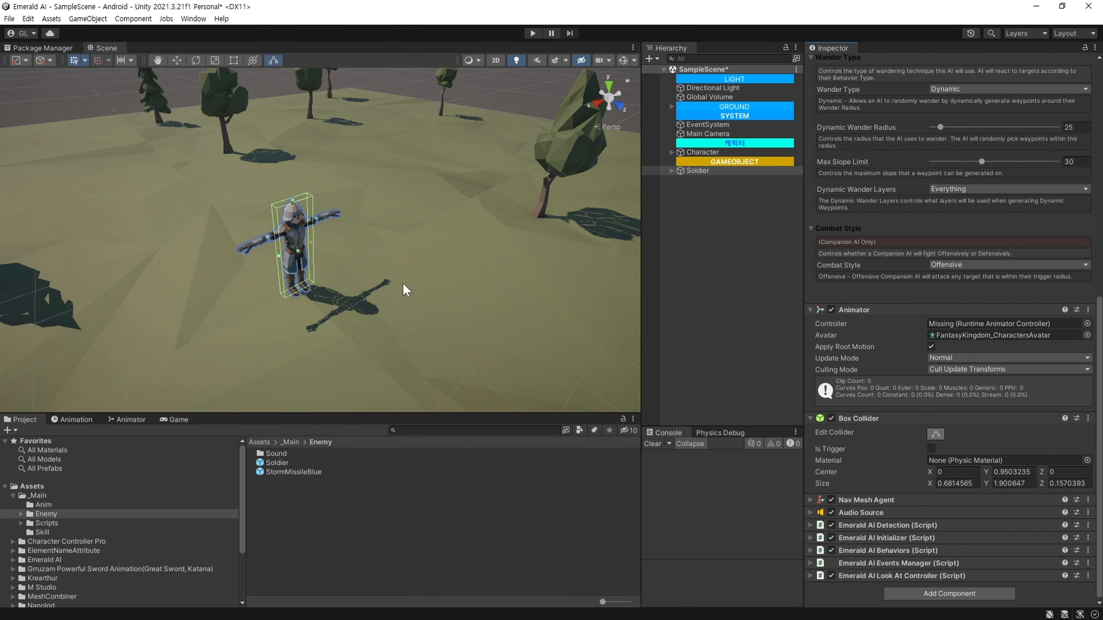
{"action": "middle_click_drag", "start_coordinate": [406, 287], "coordinate": [456, 252]}
{"action": "mouse_move", "coordinate": [310, 297]}
{"action": "middle_mouse_down"}
{"action": "mouse_move", "coordinate": [458, 254]}
{"action": "mouse_move", "coordinate": [371, 406]}
{"action": "middle_mouse_up"}
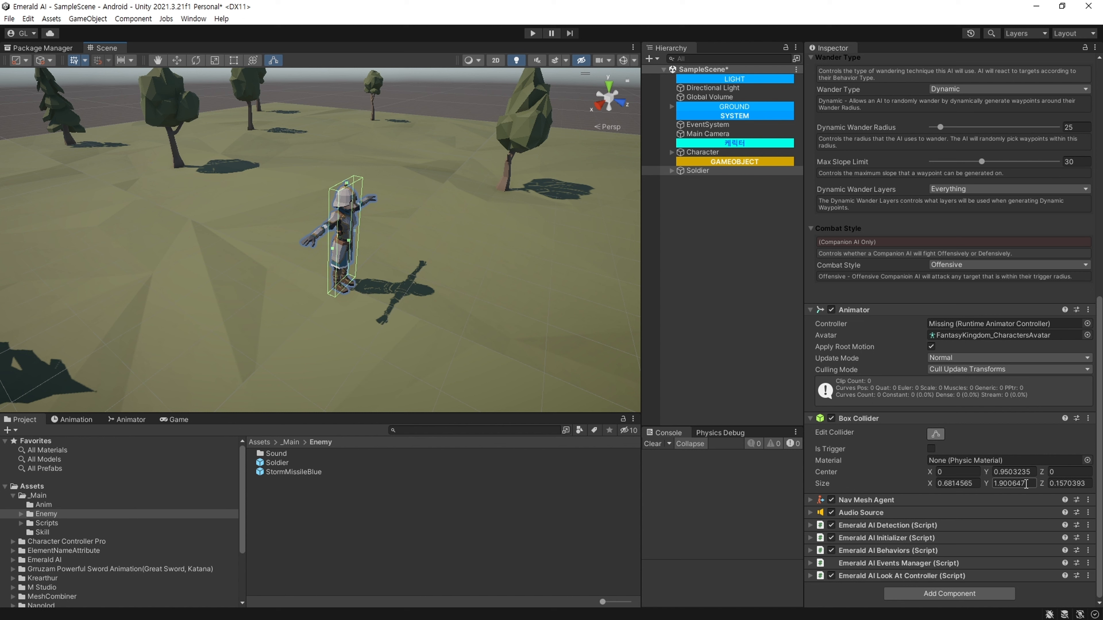
{"action": "left_click", "coordinate": [1026, 484]}
{"action": "type", "text": "2"}
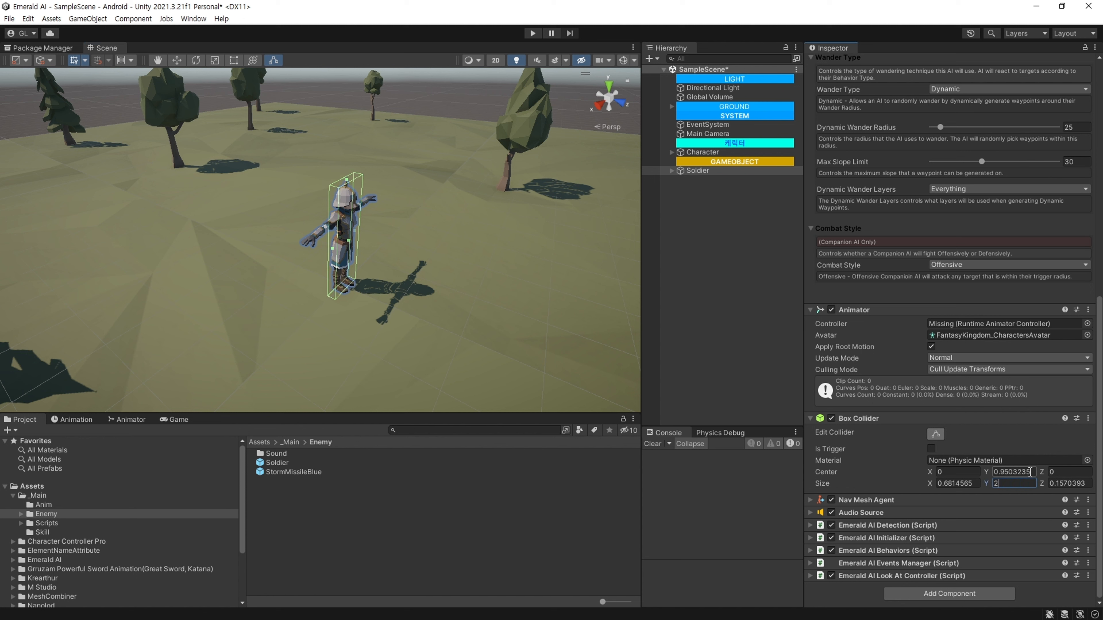
{"action": "left_click", "coordinate": [1018, 472]}
{"action": "type", "text": "1"}
Set the Soldier's Box Collider size to 0.3 in Z and 0.6 in X.
{"action": "double_click", "coordinate": [1073, 484]}
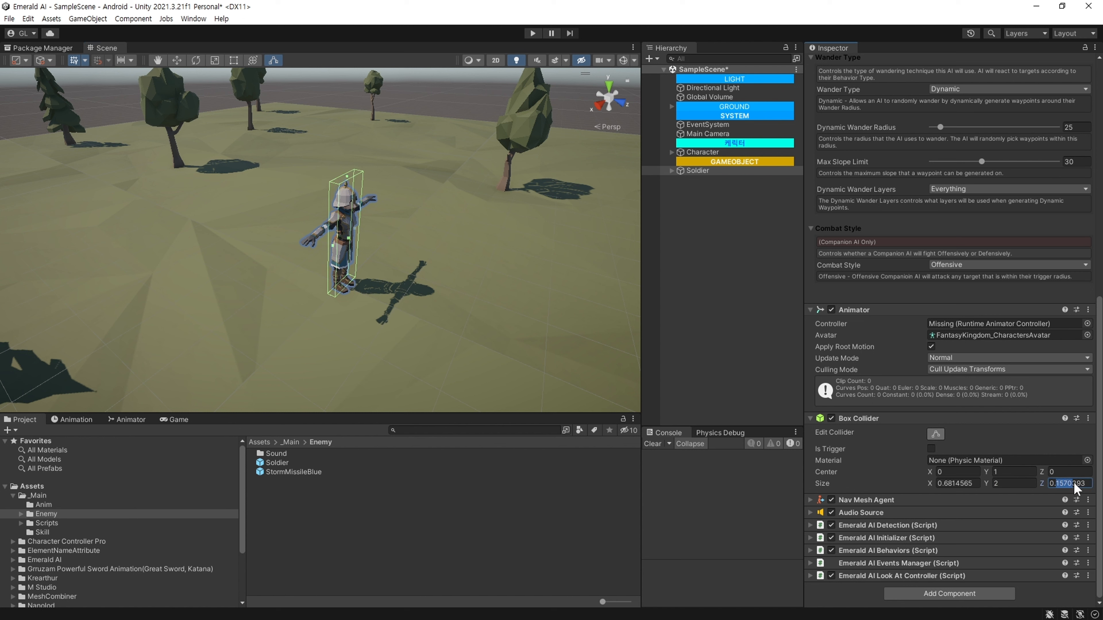
{"action": "type", "text": "3"}
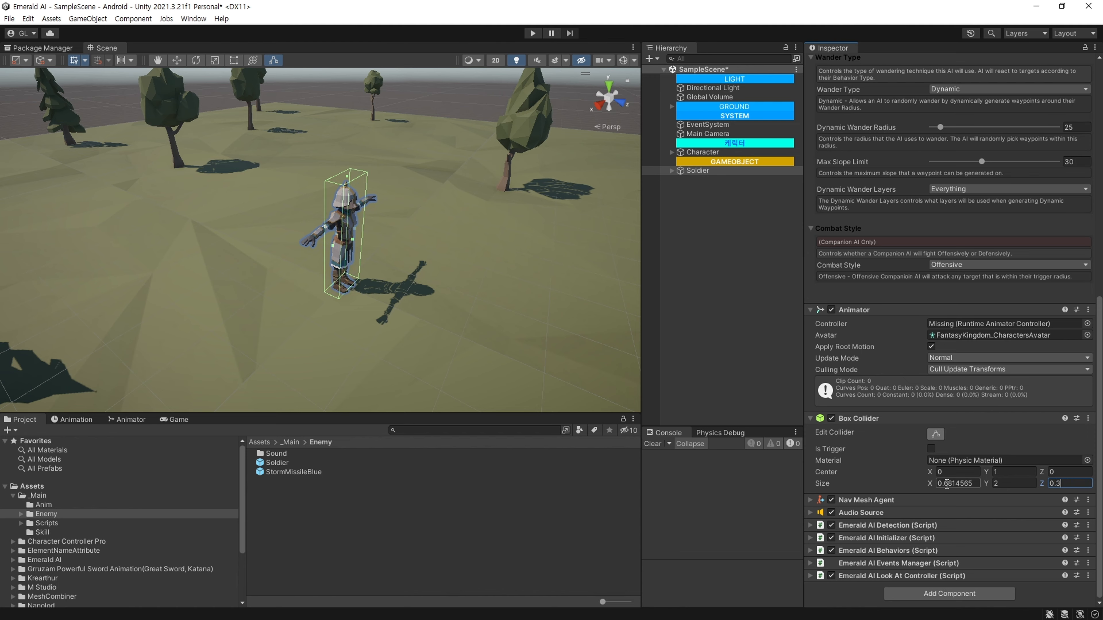
{"action": "double_click", "coordinate": [947, 484]}
{"action": "type", "text": "6"}
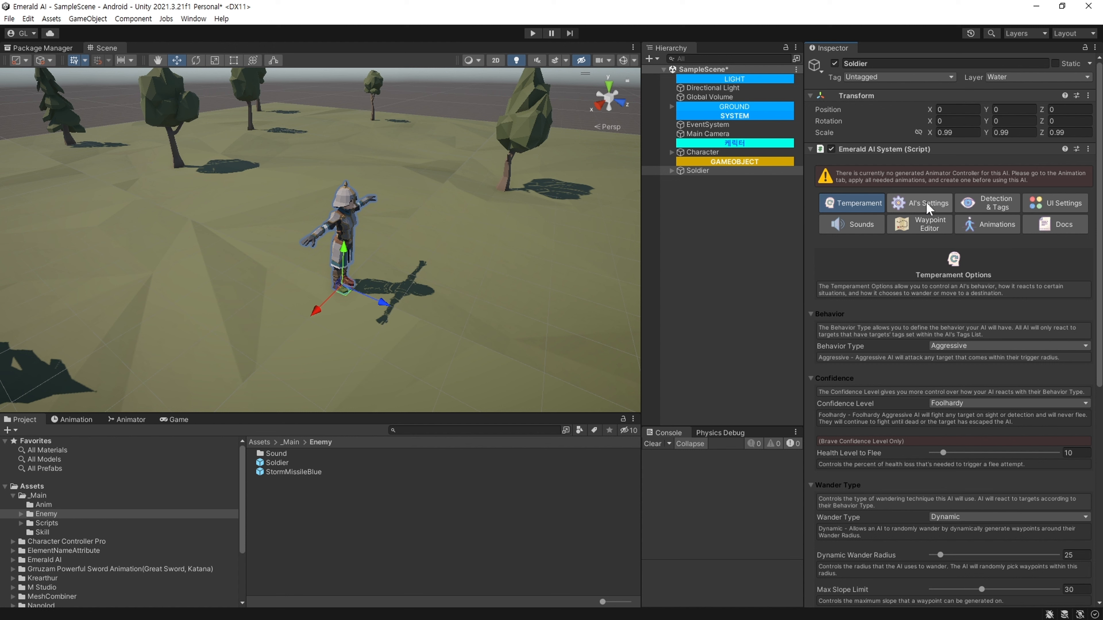
Set the Weapon Type to Both in the damage settings of the Soldier's combat settings.
{"action": "left_click", "coordinate": [927, 204]}
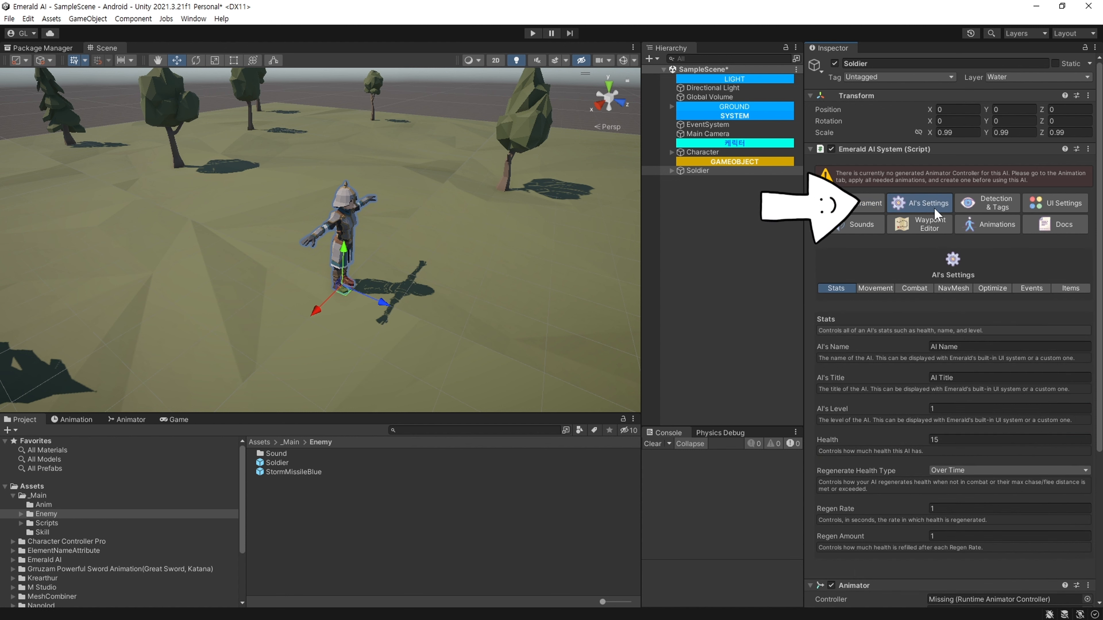
{"action": "left_click", "coordinate": [920, 291]}
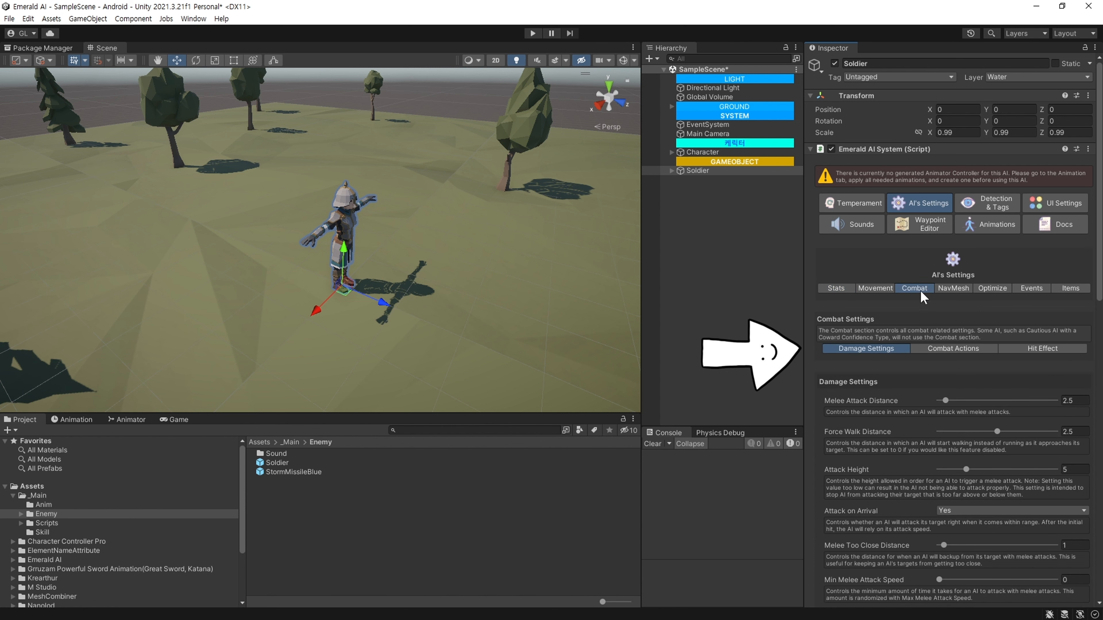
{"action": "scroll", "coordinate": [884, 405], "scroll_direction": "down", "scroll_amount": 6}
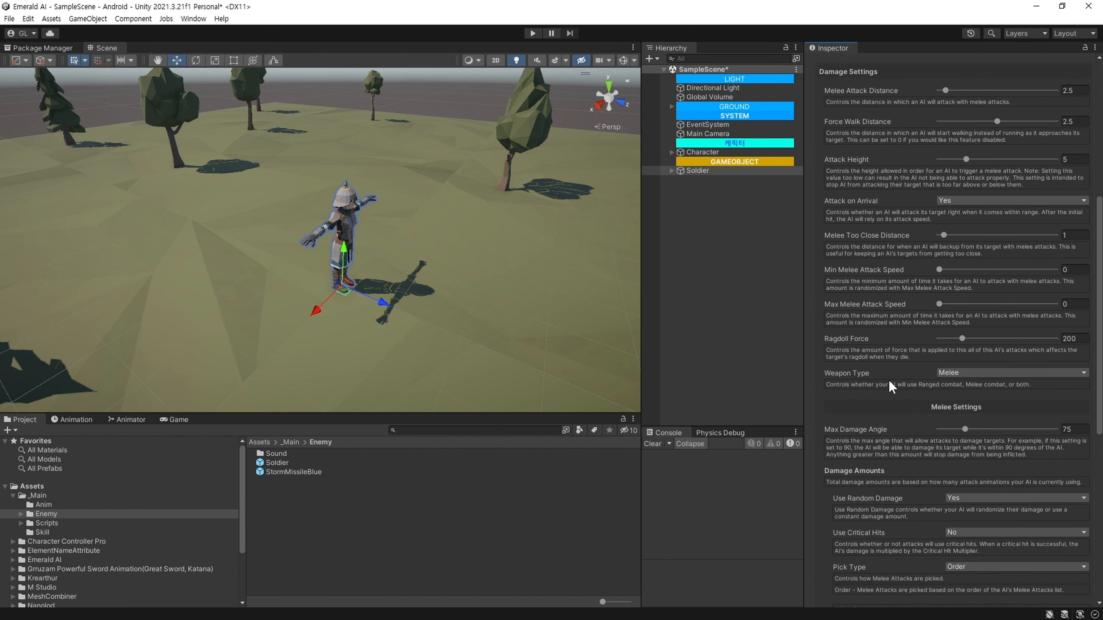
{"action": "left_click", "coordinate": [966, 374]}
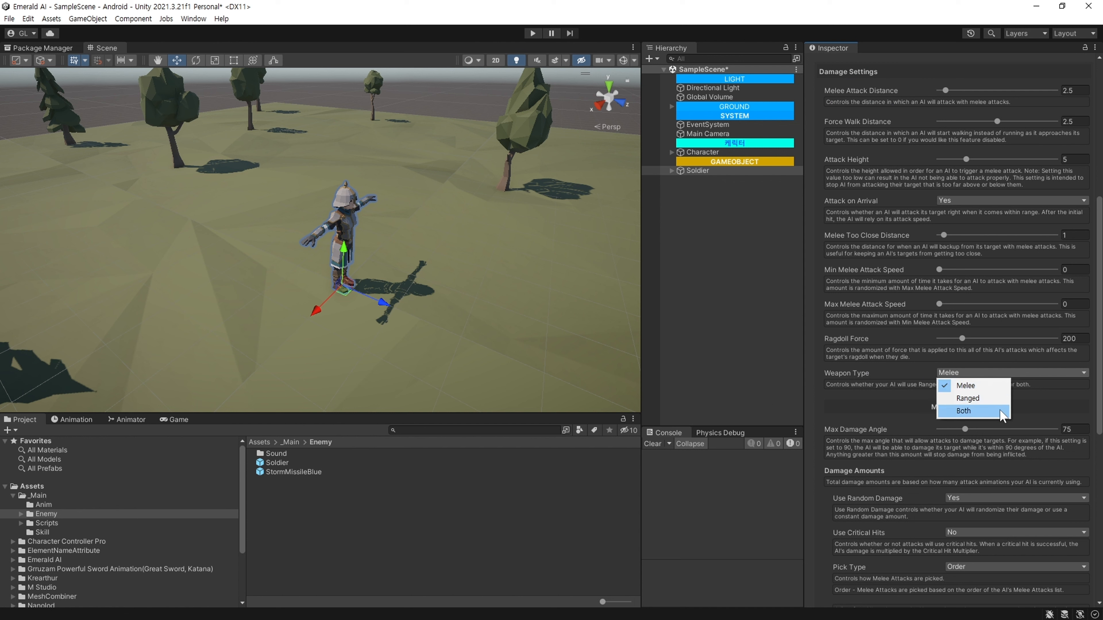
{"action": "left_click", "coordinate": [972, 411]}
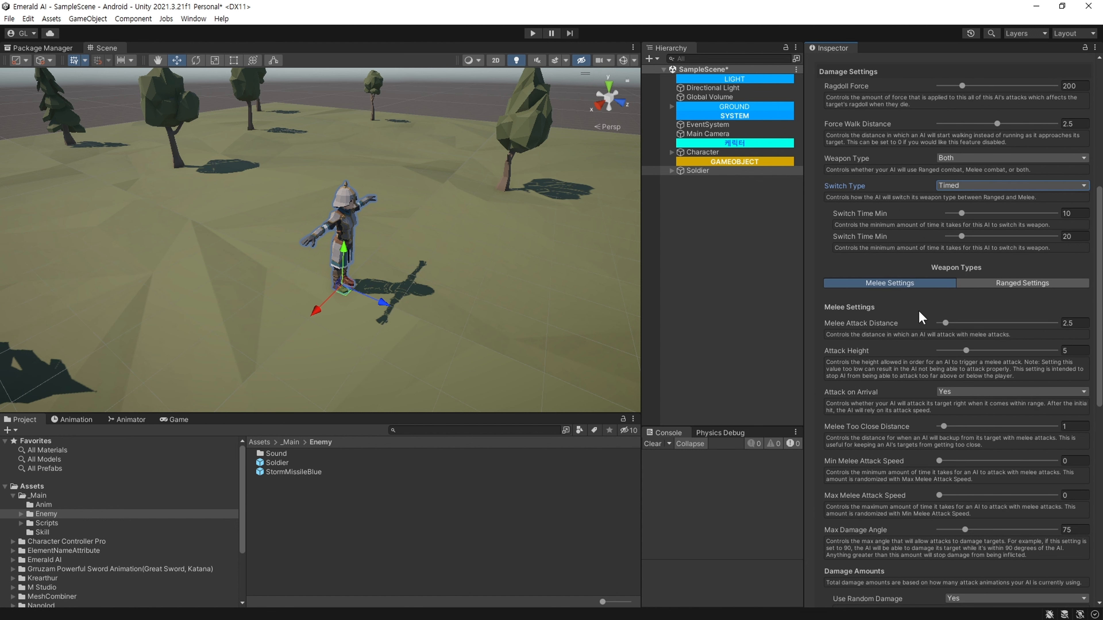
Review the separate ranged and melee weapon settings of the Soldier's AI.
{"action": "scroll", "coordinate": [921, 321], "scroll_direction": "down", "scroll_amount": 3}
{"action": "left_click", "coordinate": [1010, 161]}
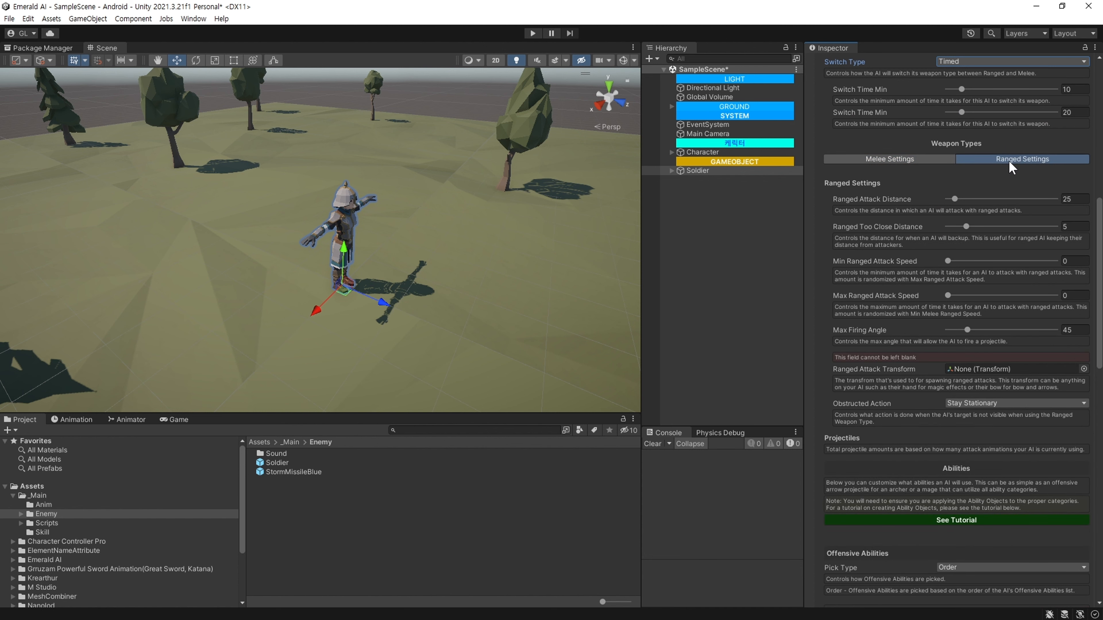
{"action": "left_click", "coordinate": [880, 161]}
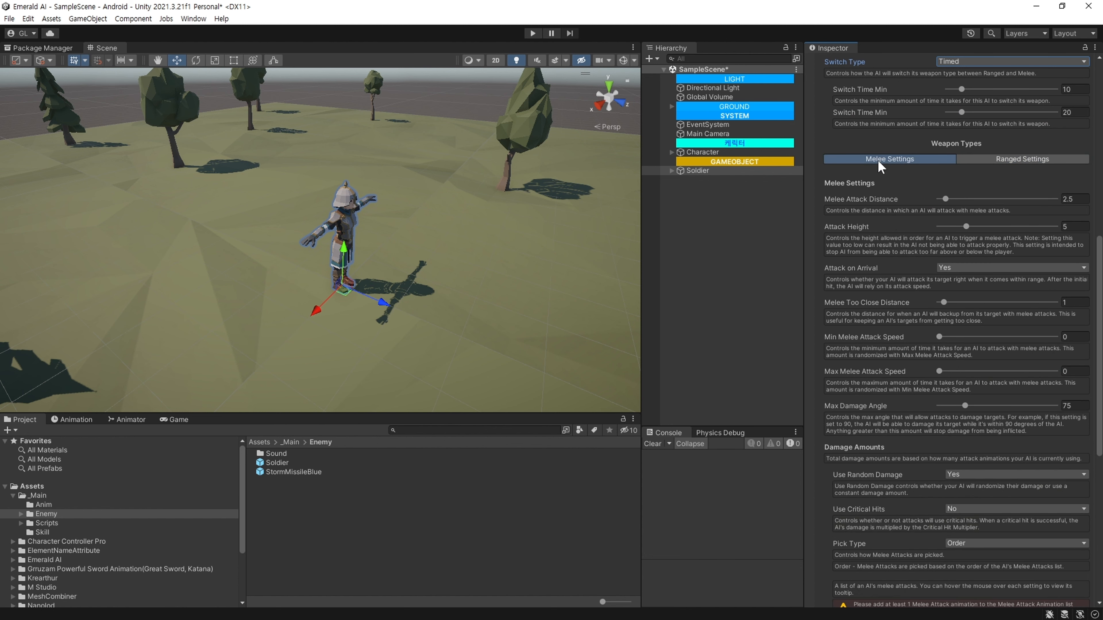
{"action": "scroll", "coordinate": [880, 167], "scroll_direction": "up", "scroll_amount": 10}
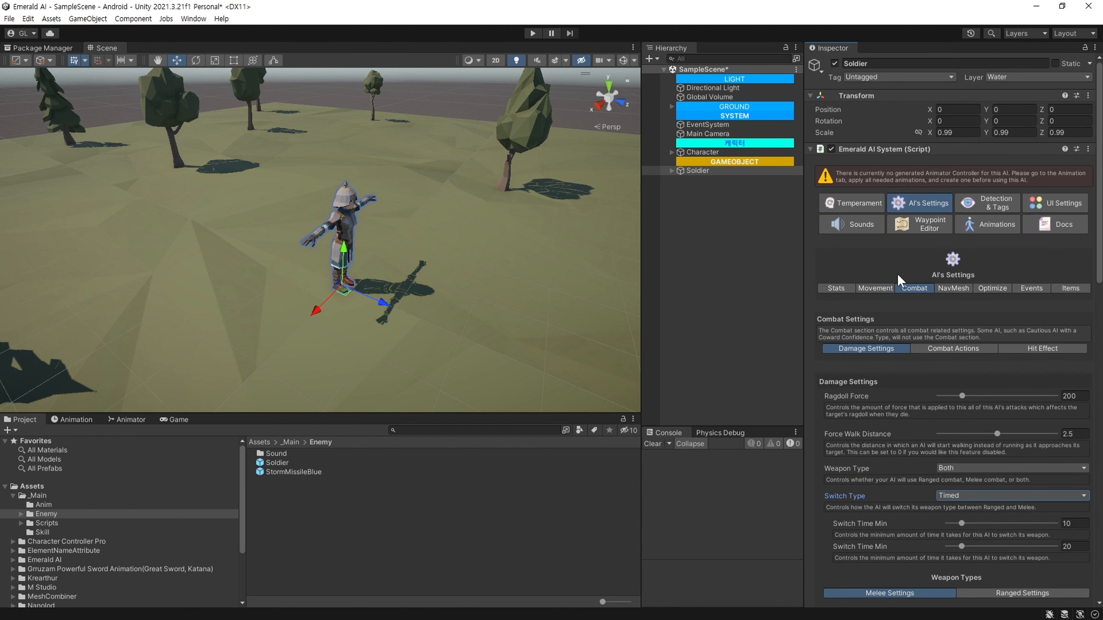
Reopen the Emerald AI Setup Manager and review its setup options down to the weapon settings.
{"action": "left_click", "coordinate": [193, 18]}
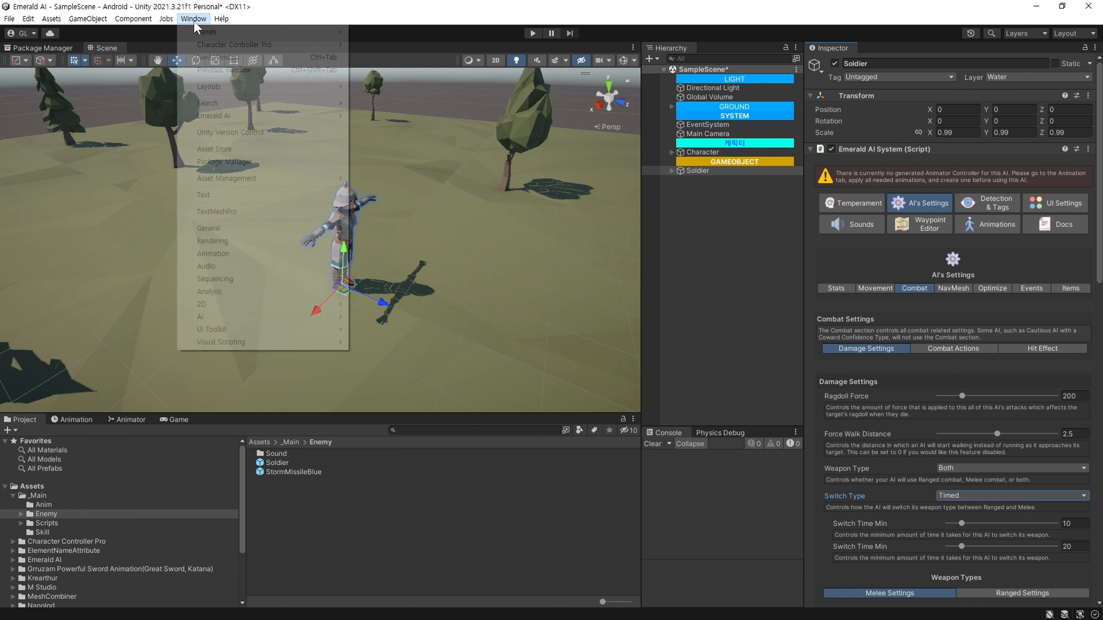
{"action": "mouse_move", "coordinate": [322, 120]}
{"action": "left_click", "coordinate": [434, 146]}
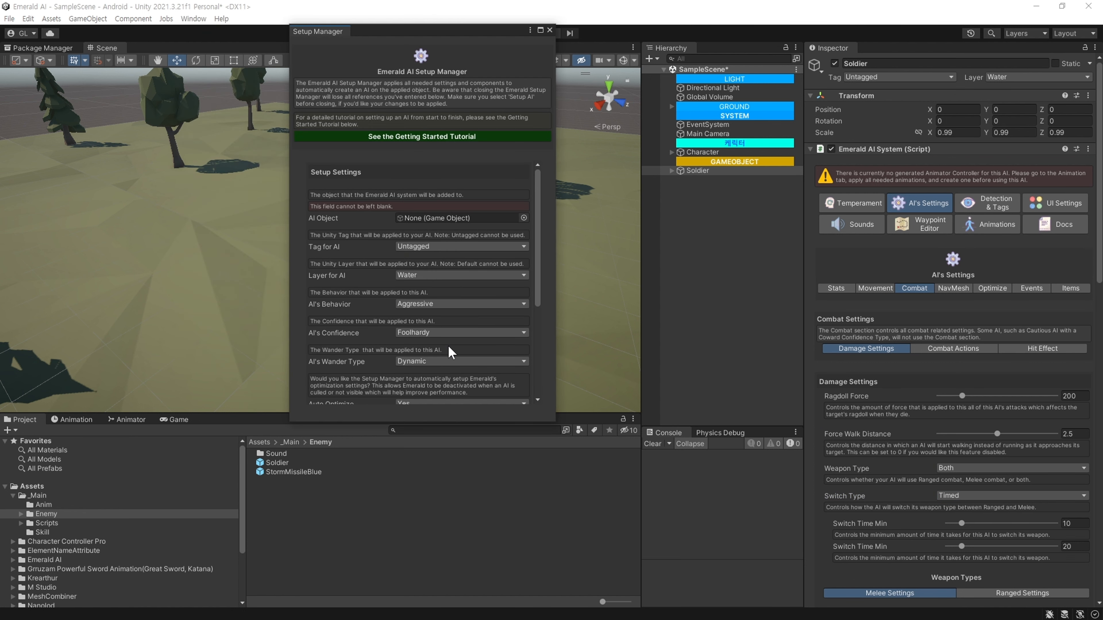
{"action": "scroll", "coordinate": [451, 352], "scroll_direction": "down", "scroll_amount": 5}
{"action": "left_click", "coordinate": [455, 262]}
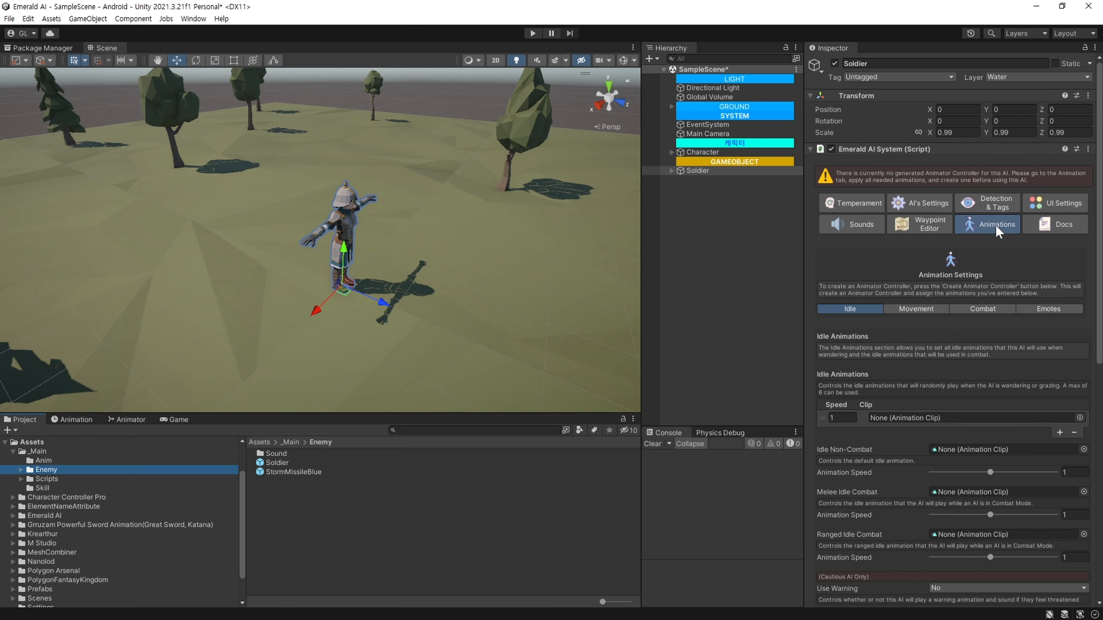
Assign the Idle_ver_A clip to the Soldier's idle animation list and its Idle Non-Combat, Melee Idle Combat and Ranged Idle Combat animations.
{"action": "left_click", "coordinate": [1002, 227]}
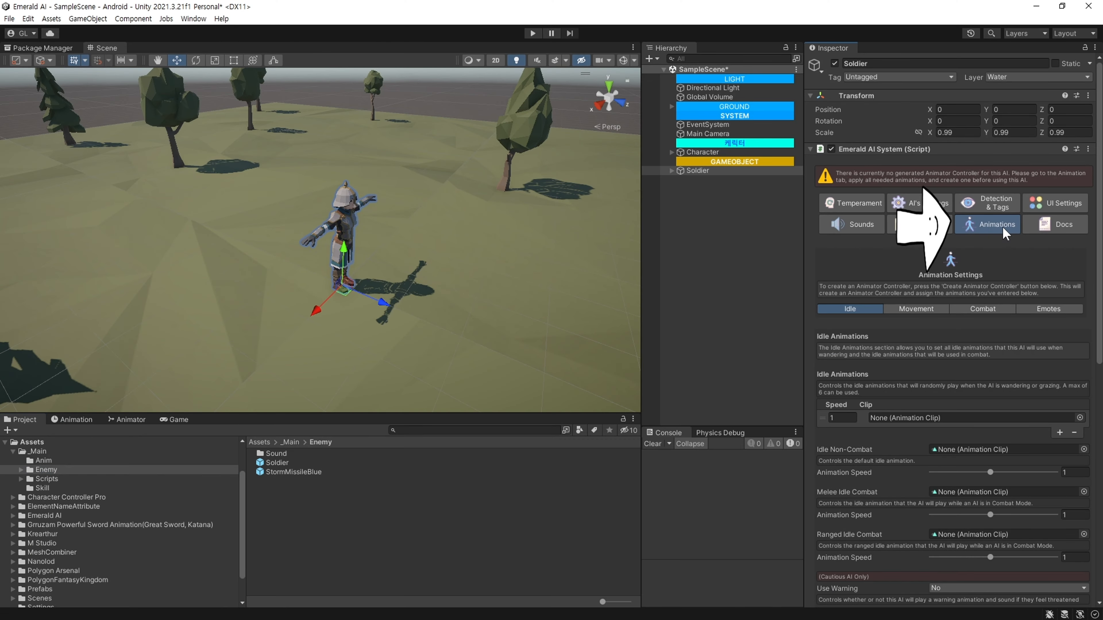
{"action": "scroll", "coordinate": [906, 417], "scroll_direction": "down", "scroll_amount": 5}
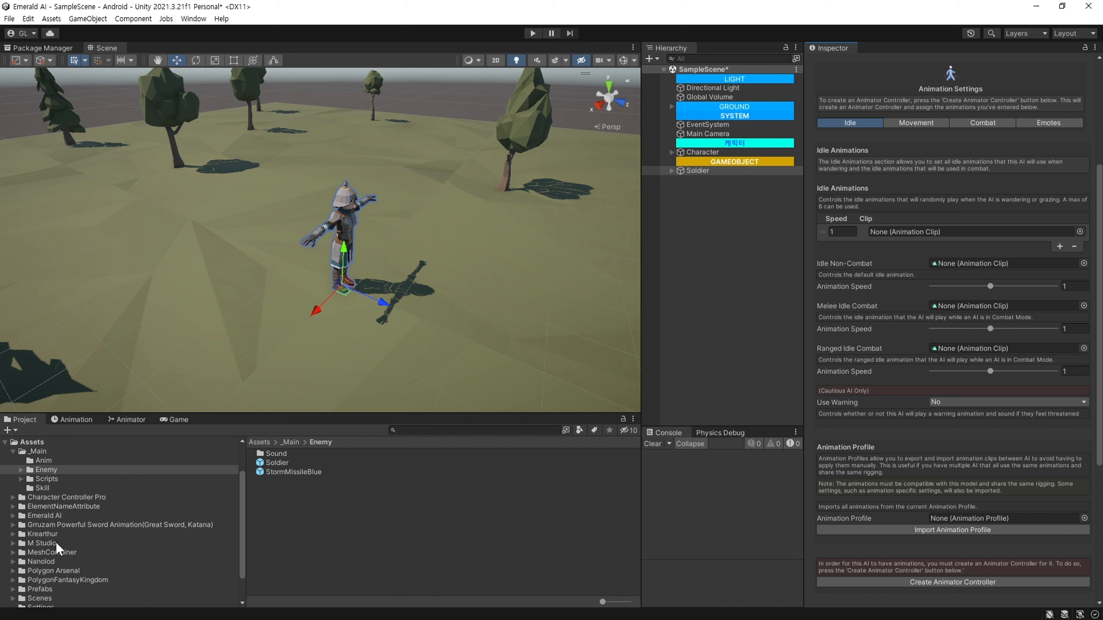
{"action": "left_click", "coordinate": [13, 524]}
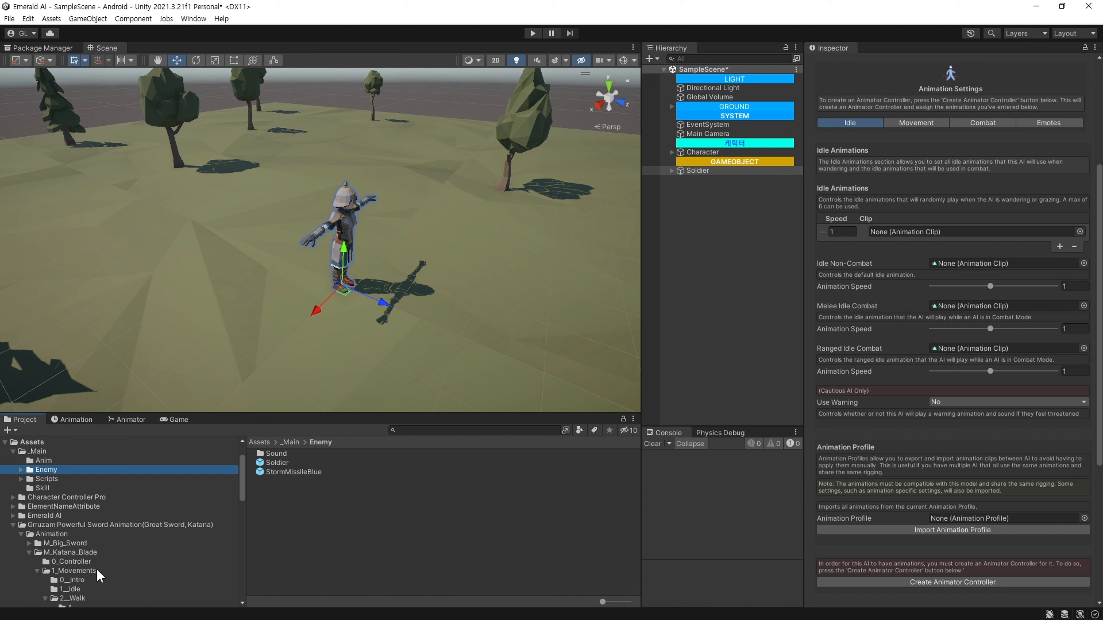
{"action": "left_click", "coordinate": [71, 589]}
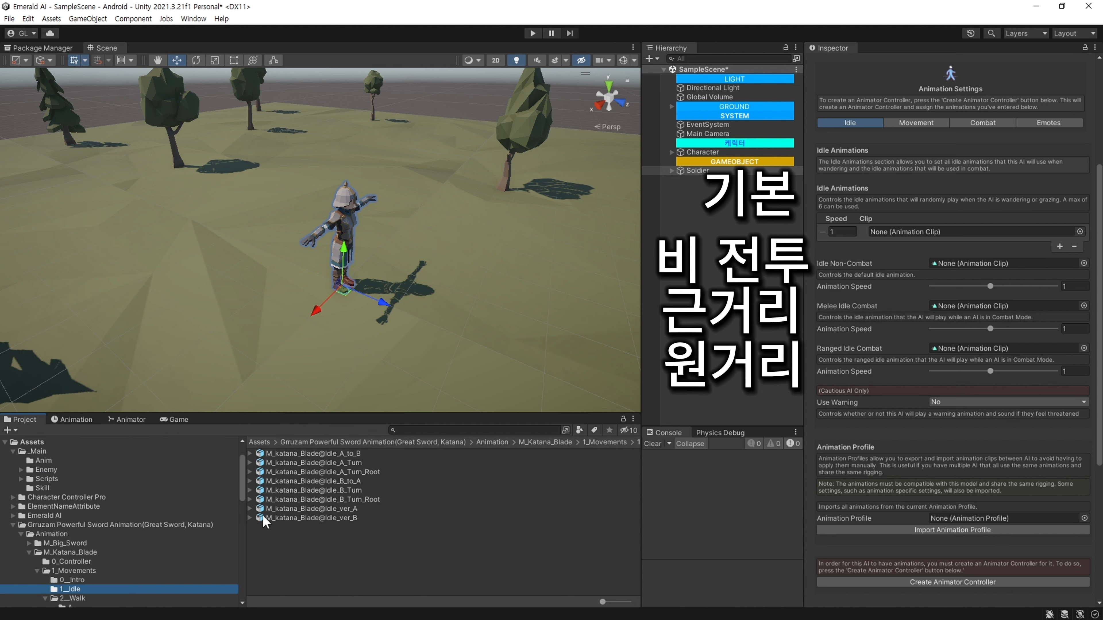
{"action": "left_click", "coordinate": [251, 509]}
{"action": "left_click_drag", "start_coordinate": [294, 528], "coordinate": [950, 234]}
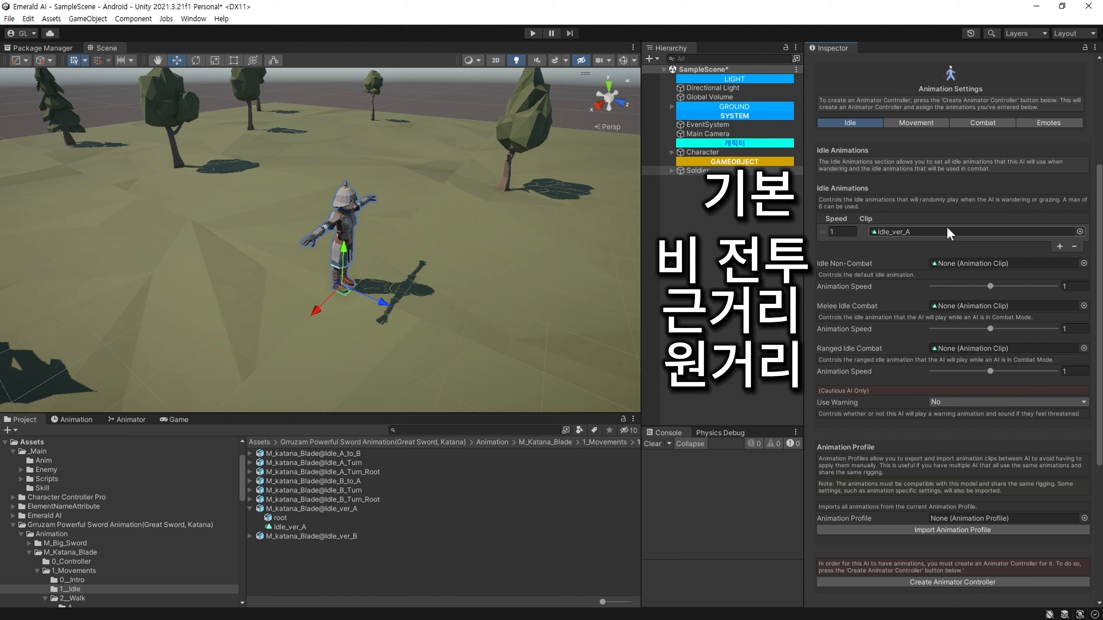
{"action": "left_click_drag", "start_coordinate": [300, 529], "coordinate": [963, 265]}
{"action": "left_click_drag", "start_coordinate": [299, 529], "coordinate": [967, 307]}
{"action": "left_click", "coordinate": [301, 528]}
{"action": "left_click_drag", "start_coordinate": [302, 530], "coordinate": [972, 351]}
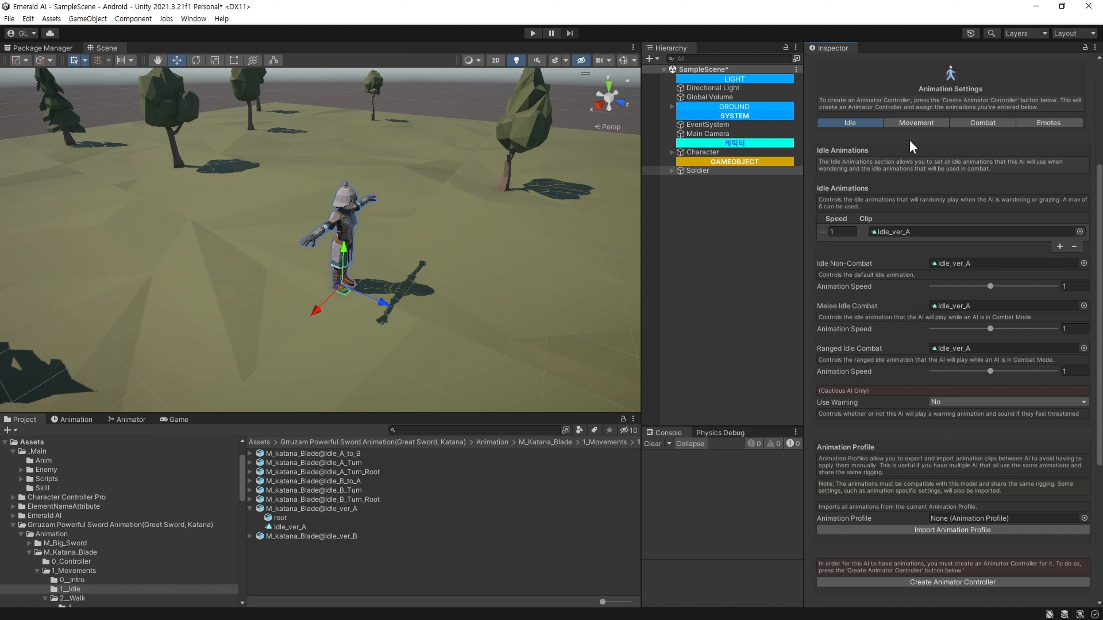
Set the Soldier's non-combat Walk Straight animation to Walk_ver_A_Front from the M_Katana_Blade walk A folder.
{"action": "left_click", "coordinate": [915, 124]}
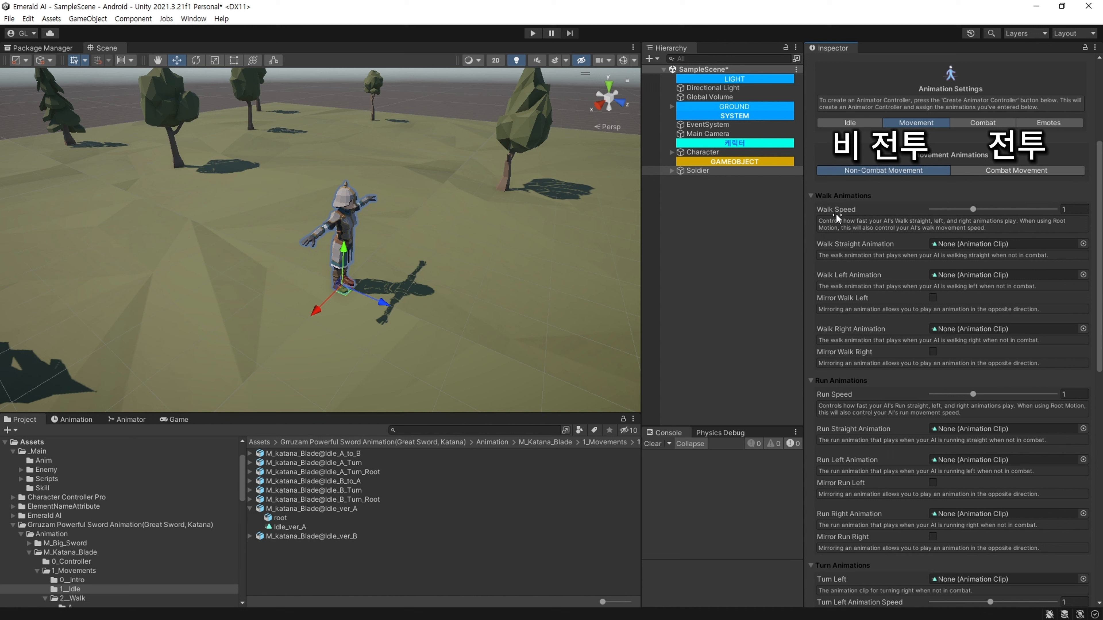
{"action": "scroll", "coordinate": [113, 552], "scroll_direction": "down", "scroll_amount": 4}
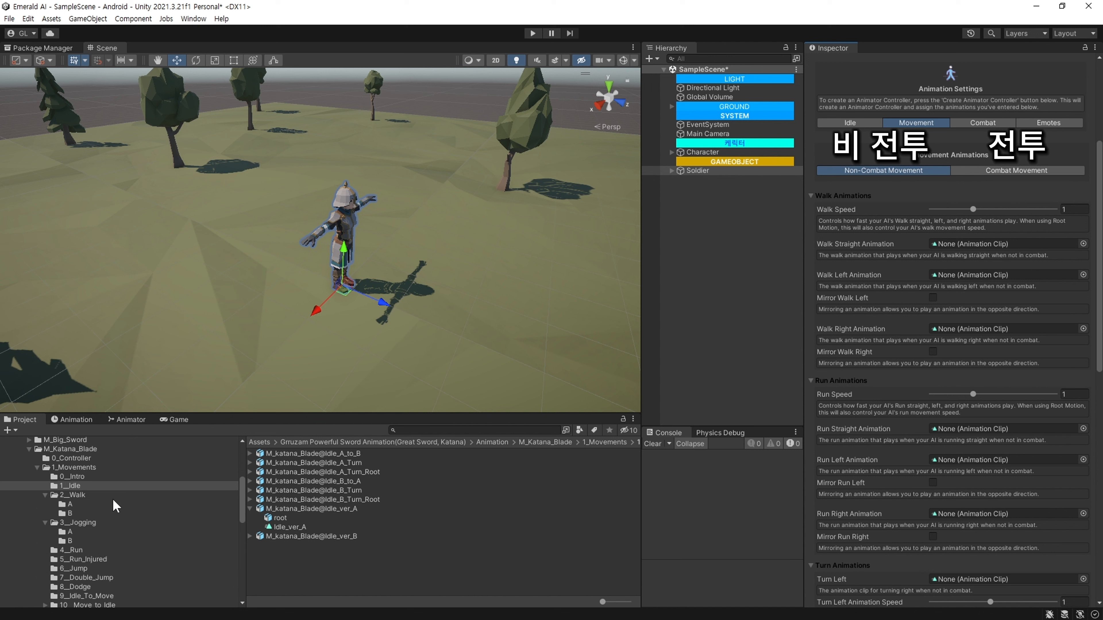
{"action": "left_click", "coordinate": [71, 505]}
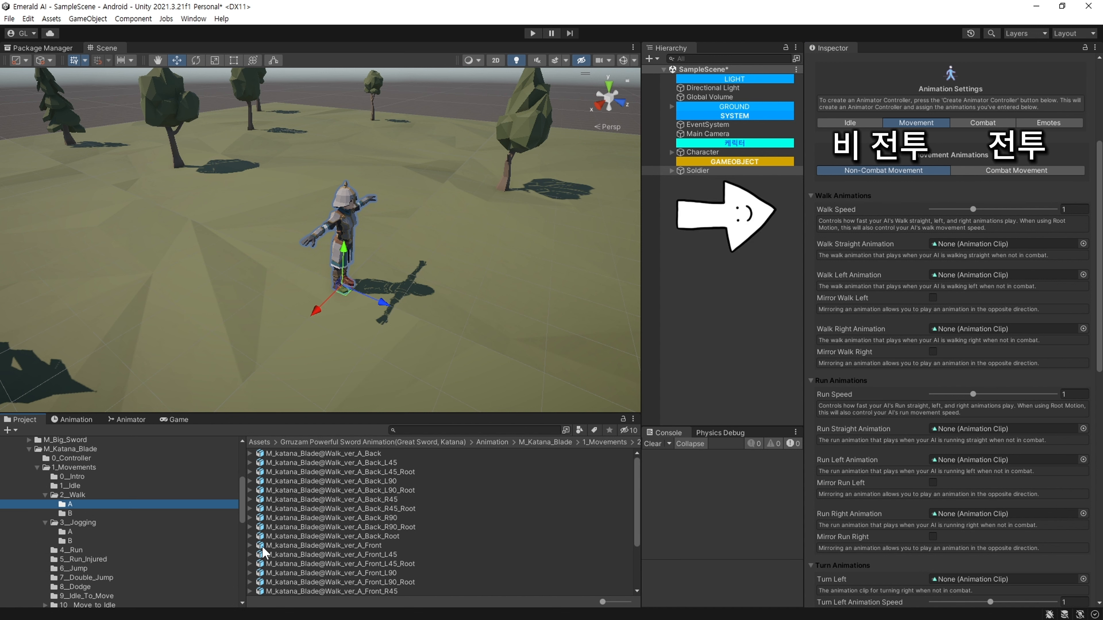
{"action": "left_click", "coordinate": [250, 546]}
{"action": "scroll", "coordinate": [324, 549], "scroll_direction": "down", "scroll_amount": 2}
{"action": "left_click_drag", "start_coordinate": [917, 277], "coordinate": [998, 244]}
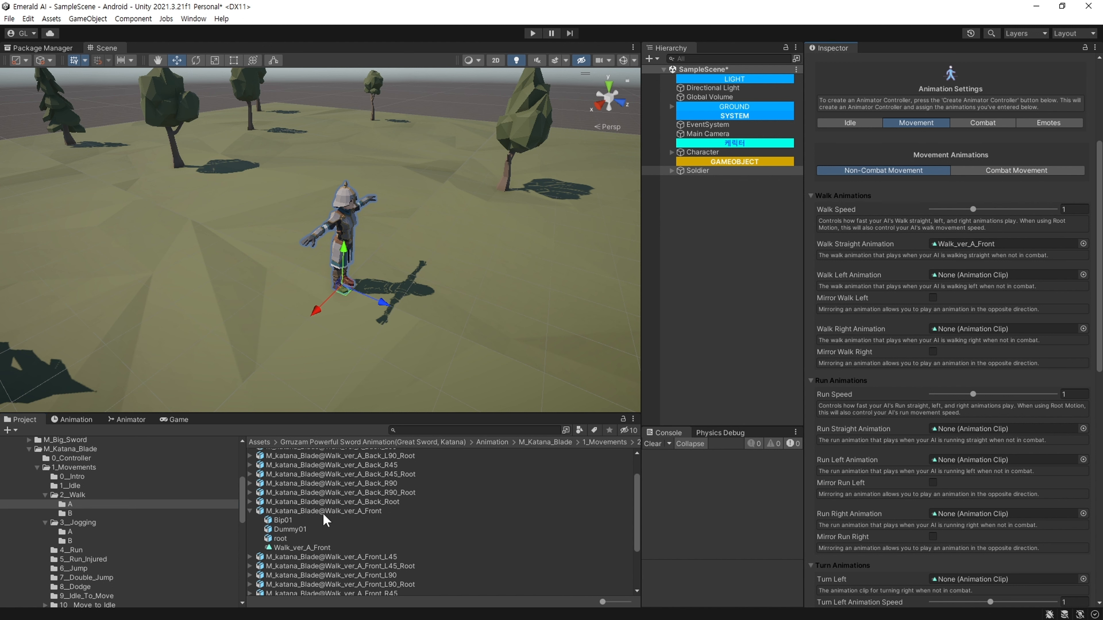
Set the non-combat Walk Left animation to Walk_ver_A_L90 and Walk Right to Walk_ver_A_R90.
{"action": "scroll", "coordinate": [322, 521], "scroll_direction": "down", "scroll_amount": 3}
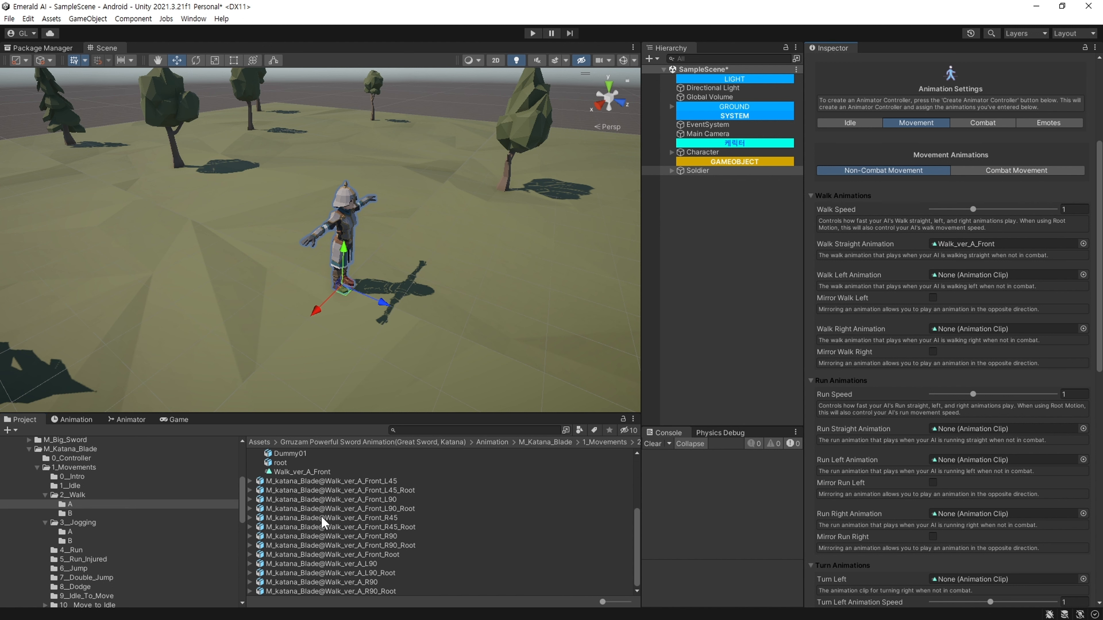
{"action": "left_click", "coordinate": [250, 564]}
{"action": "left_click_drag", "start_coordinate": [307, 563], "coordinate": [942, 275]}
{"action": "left_click", "coordinate": [251, 582]}
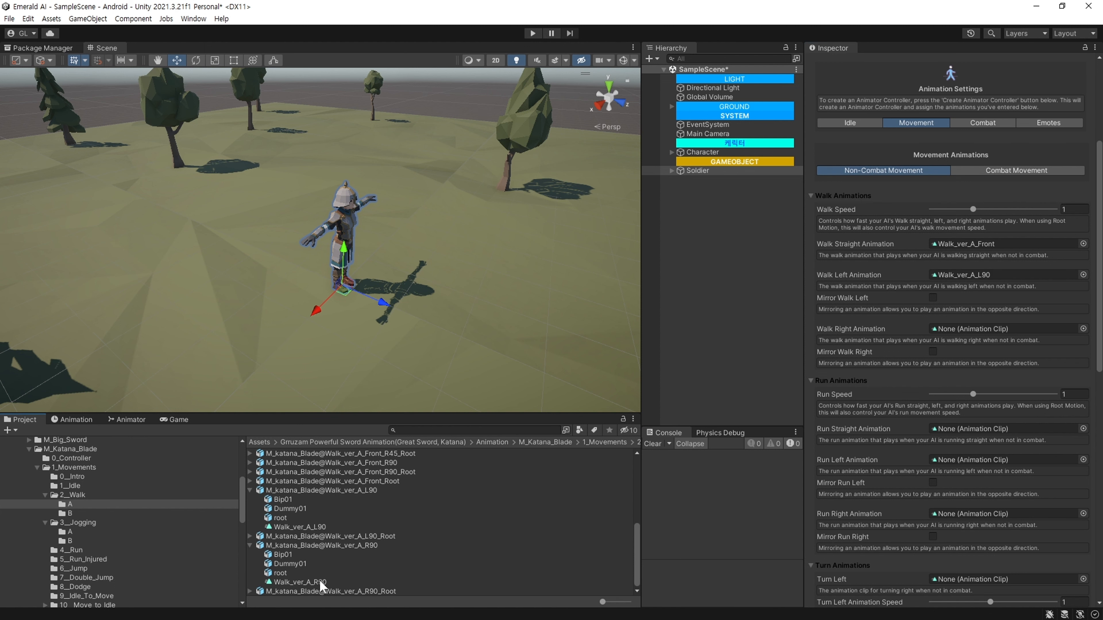
{"action": "left_click_drag", "start_coordinate": [324, 582], "coordinate": [981, 328]}
Set the non-combat Run Straight animation to Jogging_8Way_verA_F from the jogging A folder.
{"action": "scroll", "coordinate": [864, 362], "scroll_direction": "down", "scroll_amount": 3}
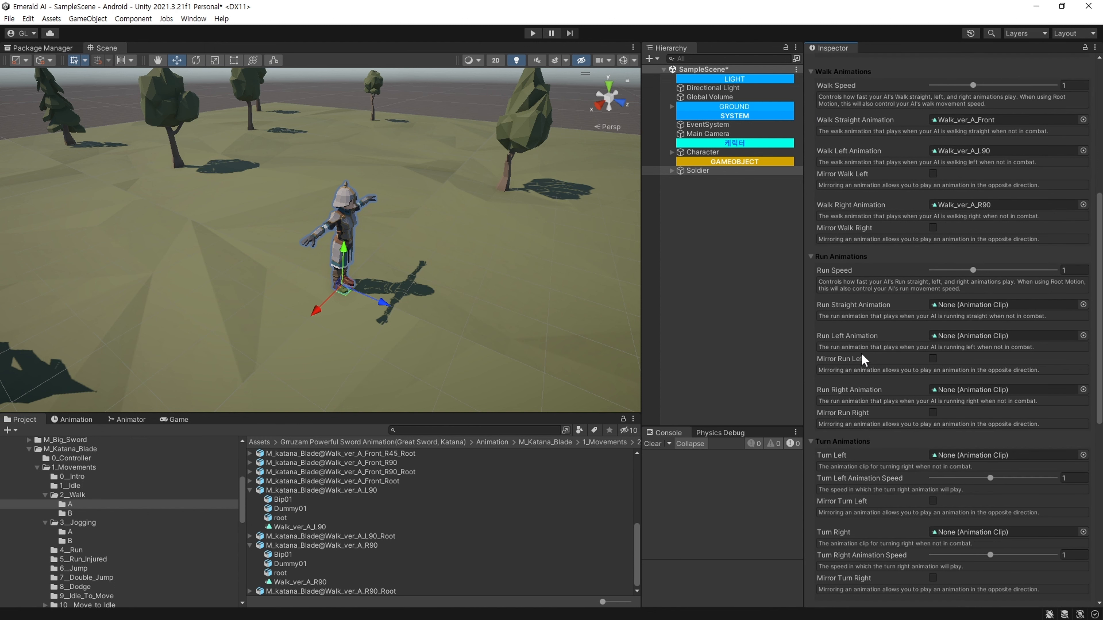
{"action": "left_click", "coordinate": [69, 532]}
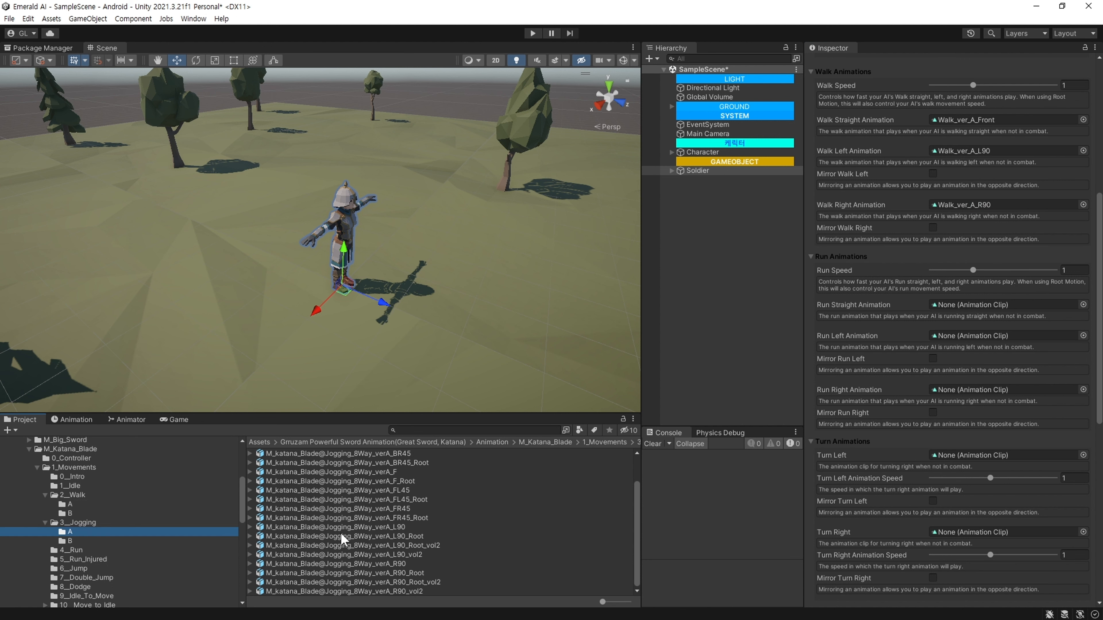
{"action": "left_click", "coordinate": [251, 473]}
{"action": "left_click_drag", "start_coordinate": [309, 510], "coordinate": [999, 304]}
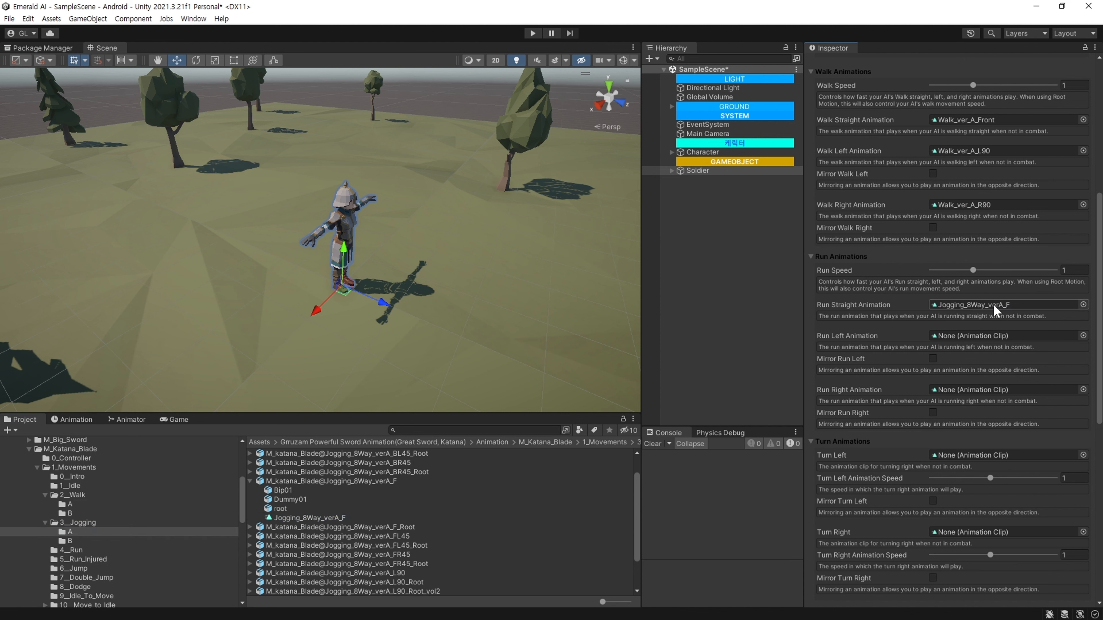
Set the non-combat Run Left animation to Jogging_8Way_verA_L90 and Run Right to Jogging_8Way_verA_R90.
{"action": "scroll", "coordinate": [851, 362], "scroll_direction": "down", "scroll_amount": 4}
{"action": "scroll", "coordinate": [380, 543], "scroll_direction": "down", "scroll_amount": 3}
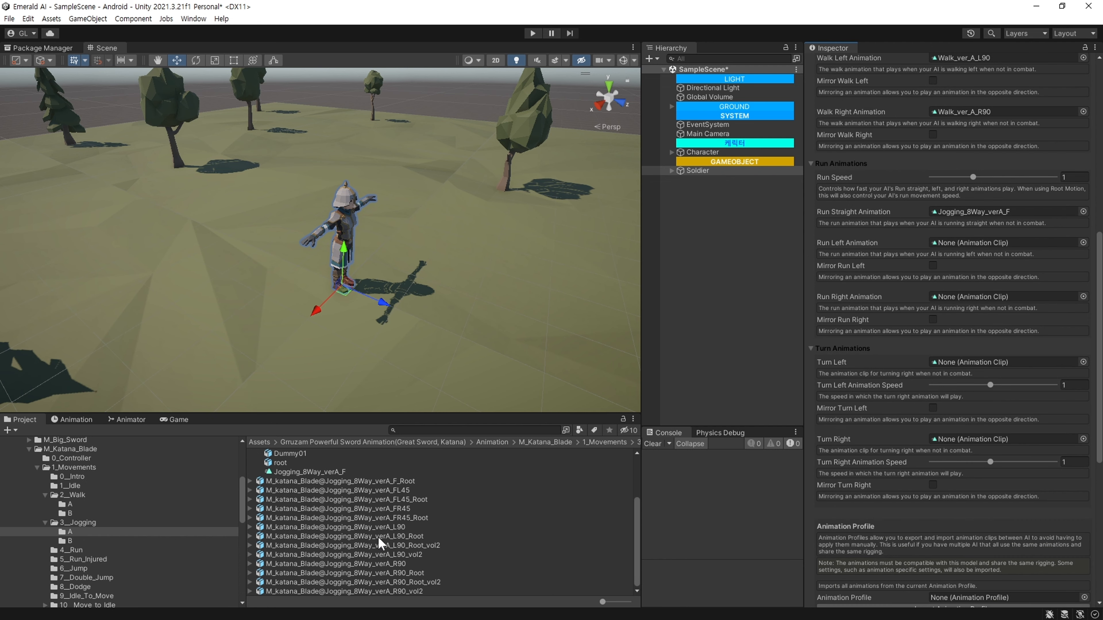
{"action": "left_click", "coordinate": [250, 527]}
{"action": "left_click_drag", "start_coordinate": [344, 565], "coordinate": [981, 244]}
{"action": "scroll", "coordinate": [304, 578], "scroll_direction": "down", "scroll_amount": 2}
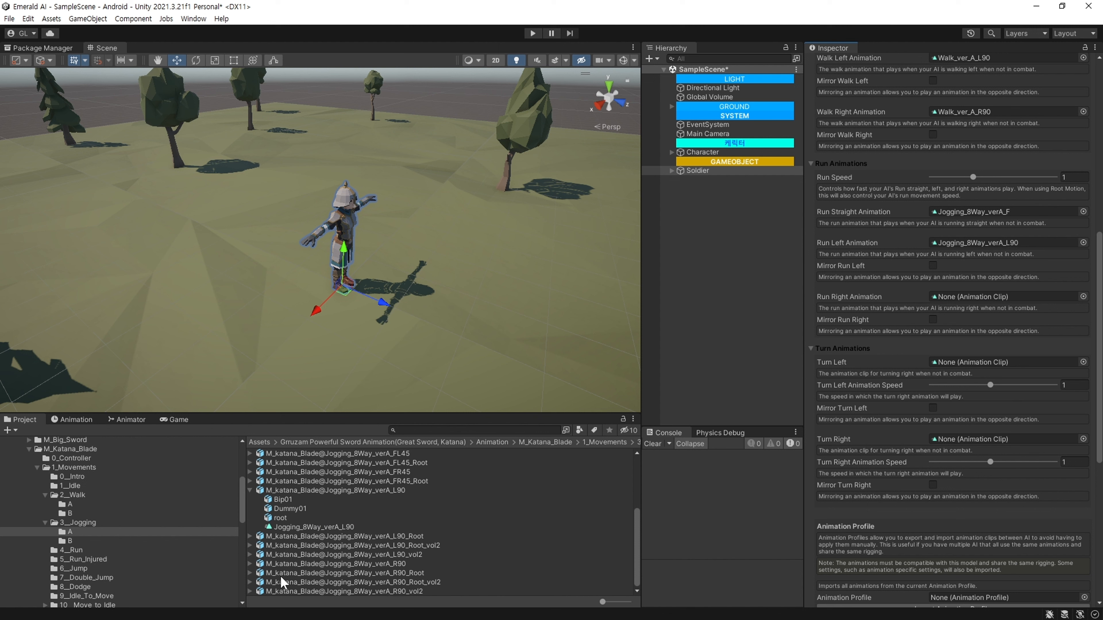
{"action": "left_click", "coordinate": [251, 564]}
{"action": "scroll", "coordinate": [304, 569], "scroll_direction": "down", "scroll_amount": 2}
{"action": "left_click_drag", "start_coordinate": [314, 563], "coordinate": [976, 300]}
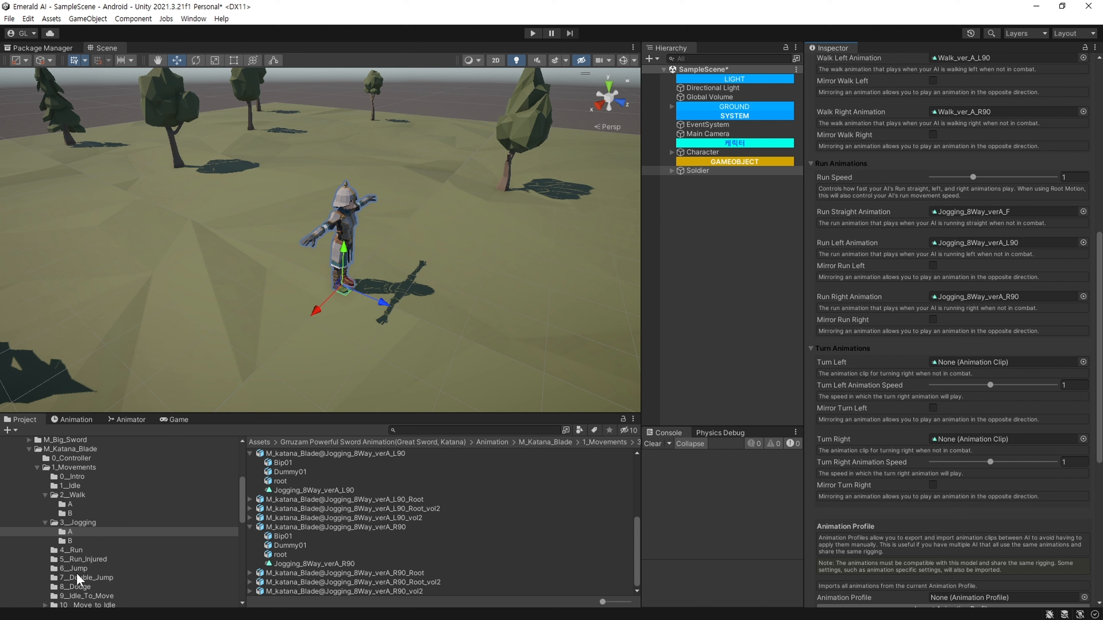
Set the non-combat Turn Left animation to Idle_A_Turn_L90 and Turn Right to Idle_A_Turn_R90 from the Inplace turn folder.
{"action": "scroll", "coordinate": [82, 580], "scroll_direction": "down", "scroll_amount": 3}
{"action": "left_click", "coordinate": [80, 564]}
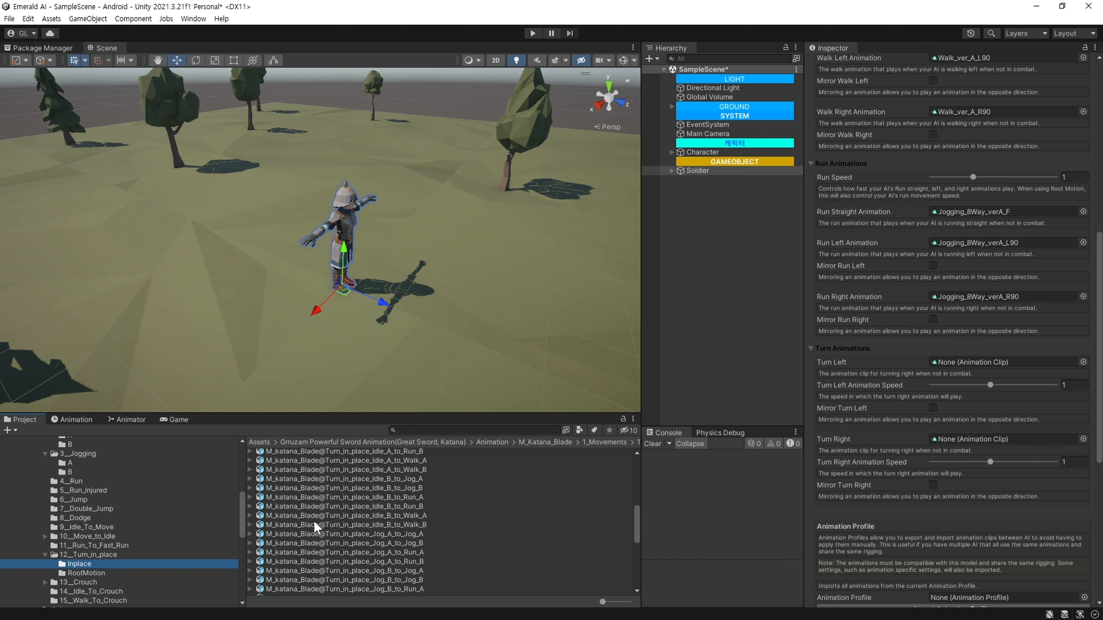
{"action": "left_click", "coordinate": [250, 508]}
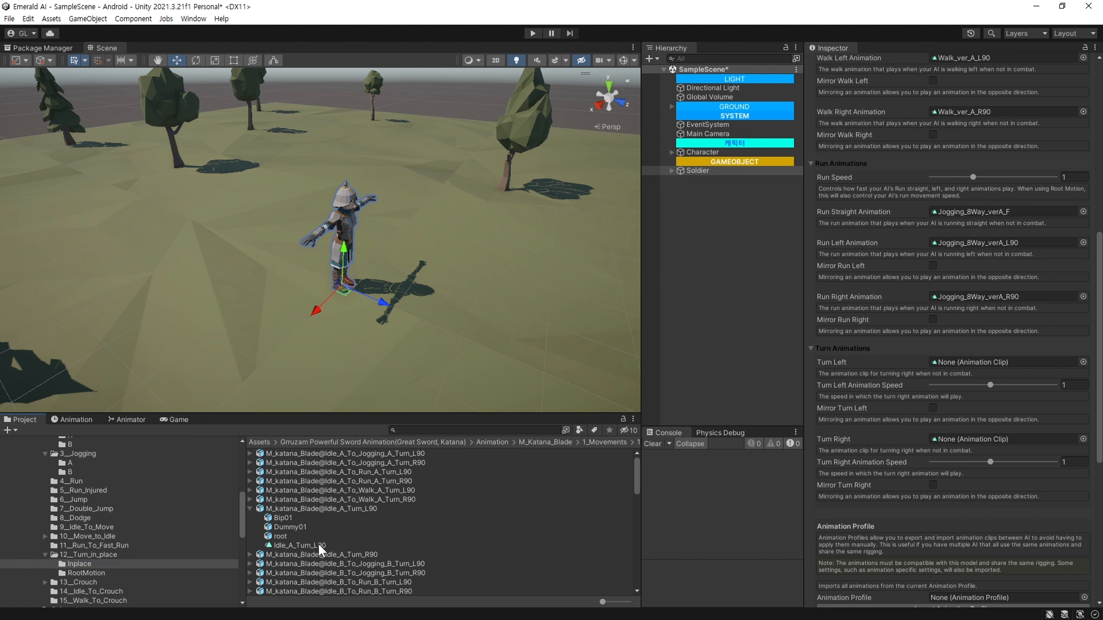
{"action": "left_click_drag", "start_coordinate": [319, 548], "coordinate": [981, 361]}
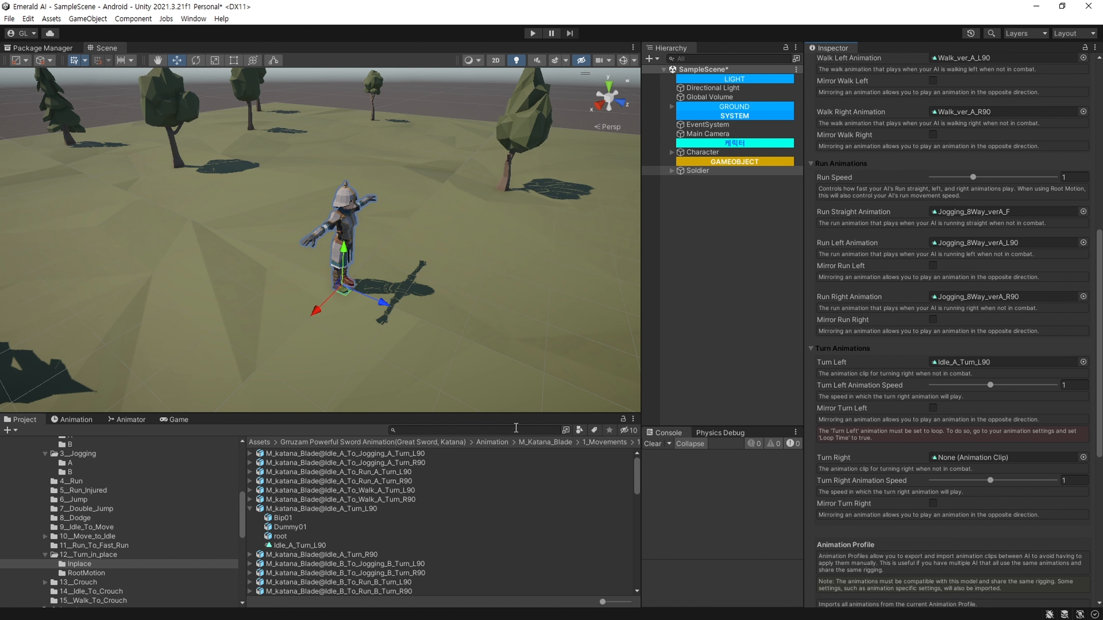
{"action": "left_click", "coordinate": [250, 555]}
{"action": "scroll", "coordinate": [324, 526], "scroll_direction": "down", "scroll_amount": 3}
{"action": "left_click_drag", "start_coordinate": [319, 496], "coordinate": [1003, 461]}
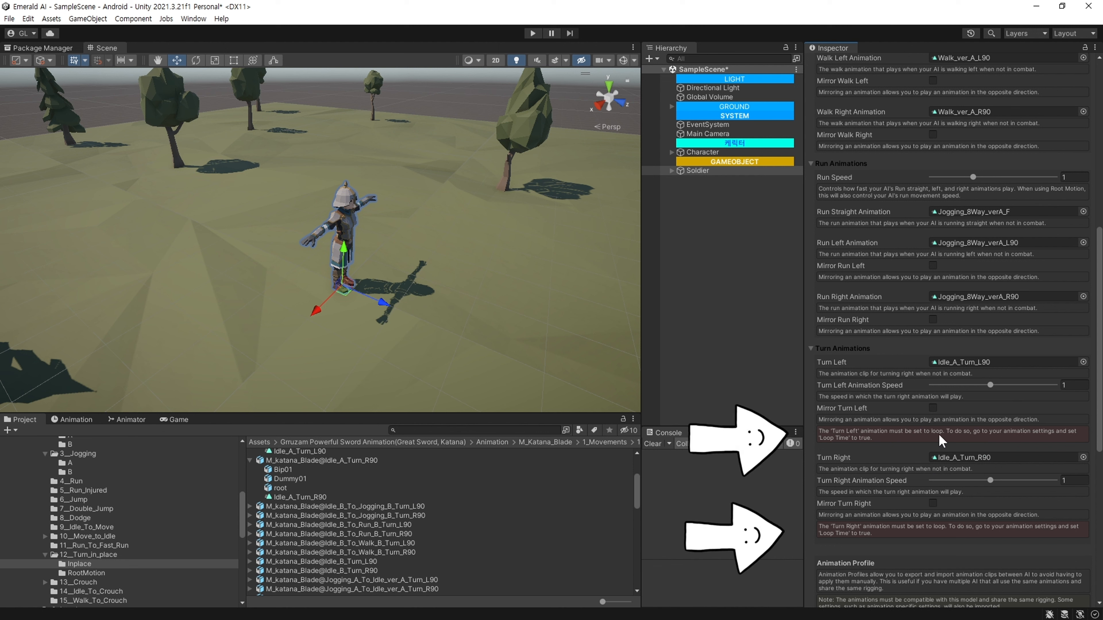
Enable Loop Time in the import settings of M_katana_Blade@Idle_A_Turn_L90 and apply the change.
{"action": "scroll", "coordinate": [330, 491], "scroll_direction": "up", "scroll_amount": 3}
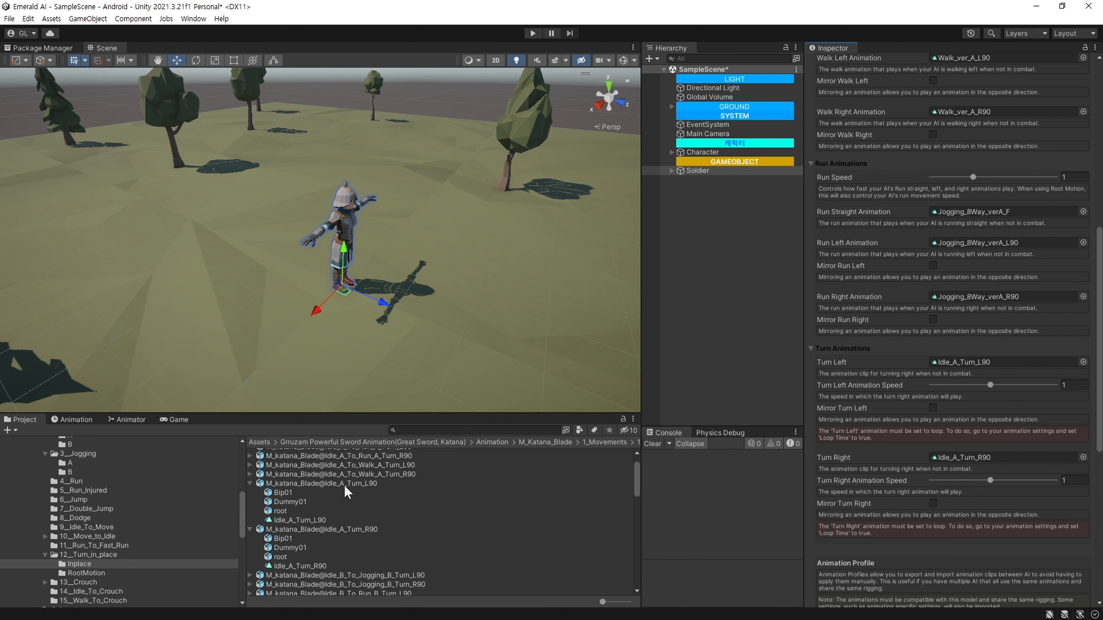
{"action": "left_click", "coordinate": [349, 484]}
{"action": "scroll", "coordinate": [824, 283], "scroll_direction": "up", "scroll_amount": 3}
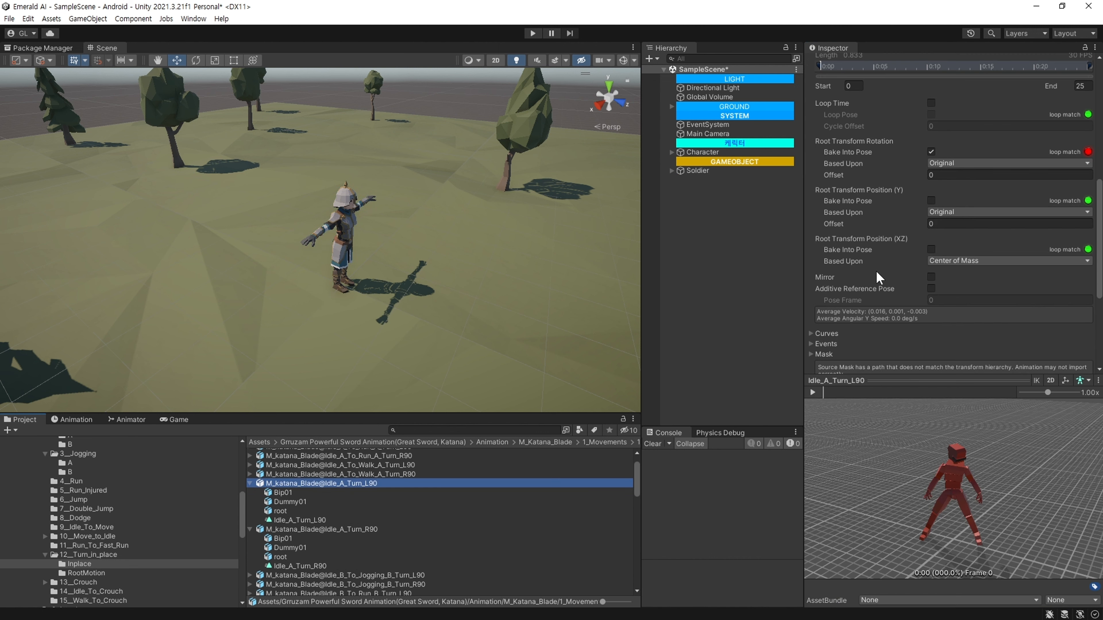
{"action": "left_click", "coordinate": [931, 165]}
{"action": "scroll", "coordinate": [1002, 273], "scroll_direction": "down", "scroll_amount": 3}
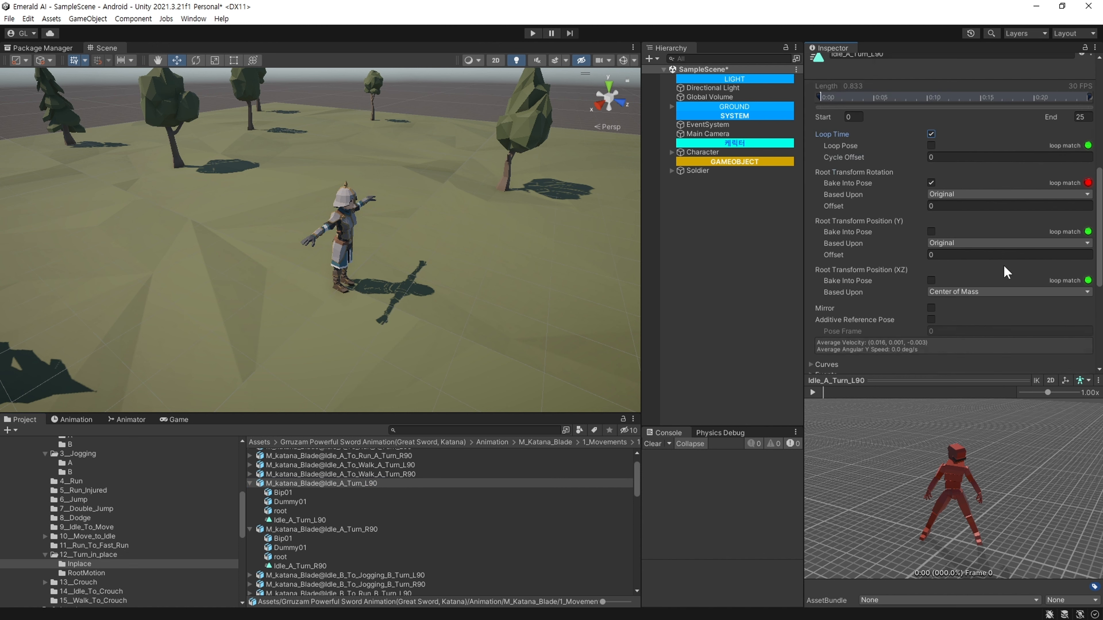
{"action": "scroll", "coordinate": [1081, 341], "scroll_direction": "down", "scroll_amount": 2}
{"action": "left_click", "coordinate": [1080, 350]}
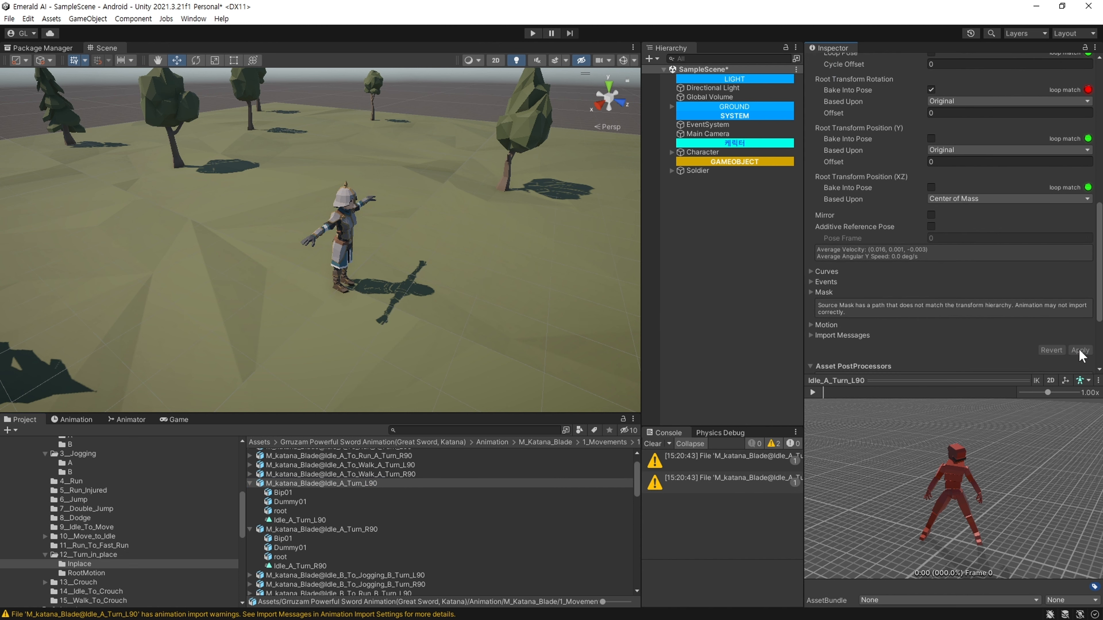
Enable Loop Time for M_katana_Blade@Idle_A_Turn_R90, apply the import change and clear the console.
{"action": "left_click", "coordinate": [339, 529]}
{"action": "left_click", "coordinate": [931, 238]}
{"action": "scroll", "coordinate": [1060, 300], "scroll_direction": "down", "scroll_amount": 3}
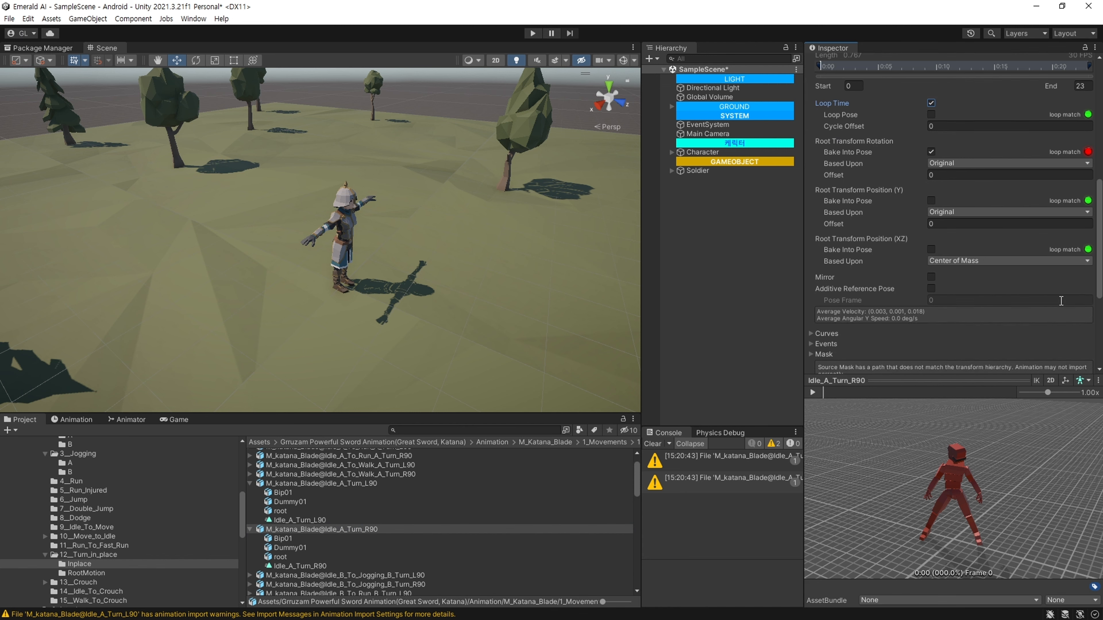
{"action": "scroll", "coordinate": [1060, 301], "scroll_direction": "down", "scroll_amount": 2}
{"action": "left_click", "coordinate": [1080, 350]}
{"action": "left_click", "coordinate": [660, 445]}
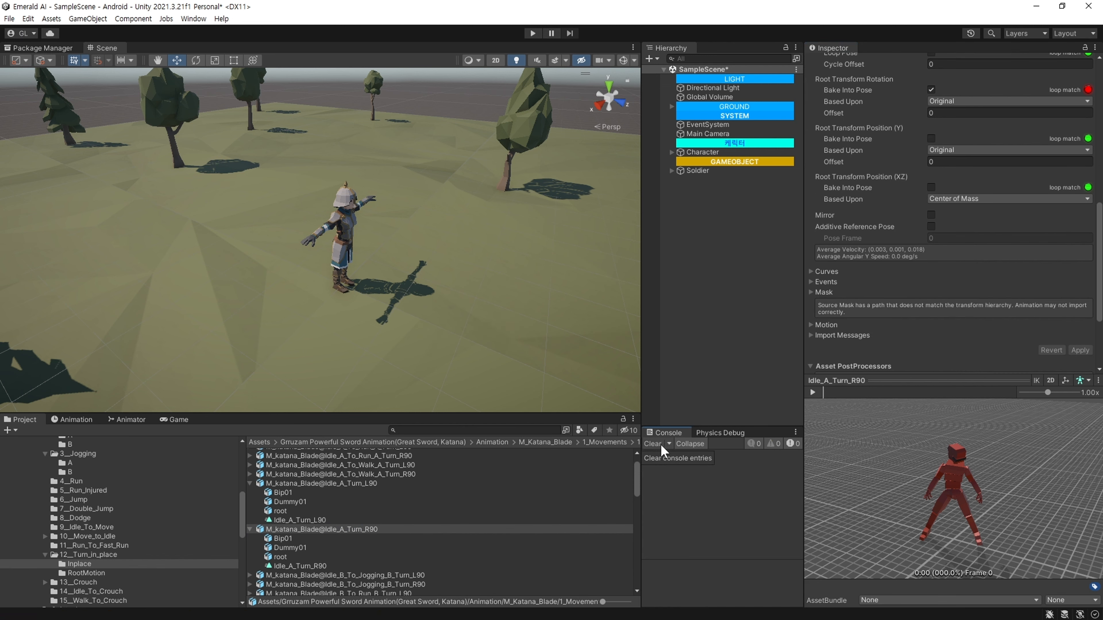
Copy all of the Soldier's non-combat movement animations into its combat movement settings.
{"action": "left_click", "coordinate": [698, 171]}
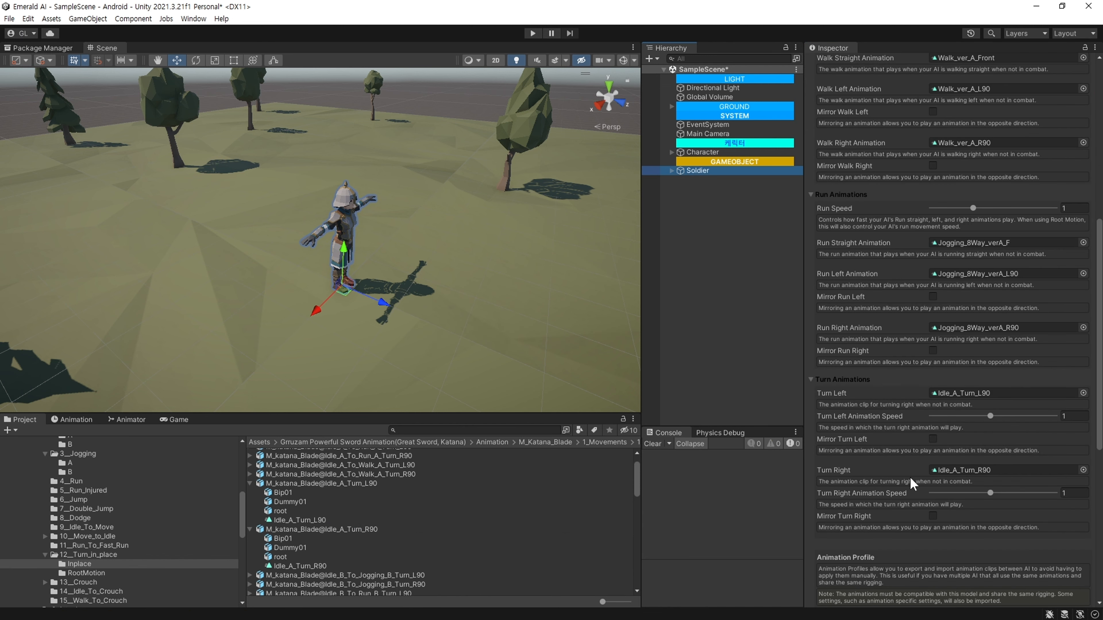
{"action": "scroll", "coordinate": [892, 474], "scroll_direction": "up", "scroll_amount": 10}
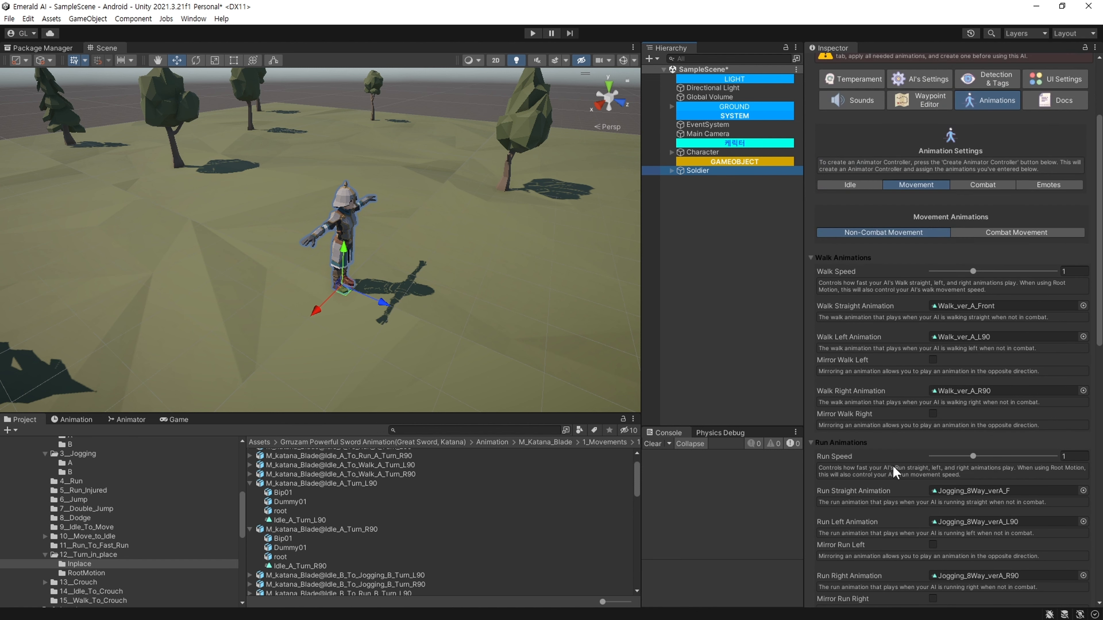
{"action": "left_click", "coordinate": [993, 261]}
{"action": "scroll", "coordinate": [911, 376], "scroll_direction": "down", "scroll_amount": 3}
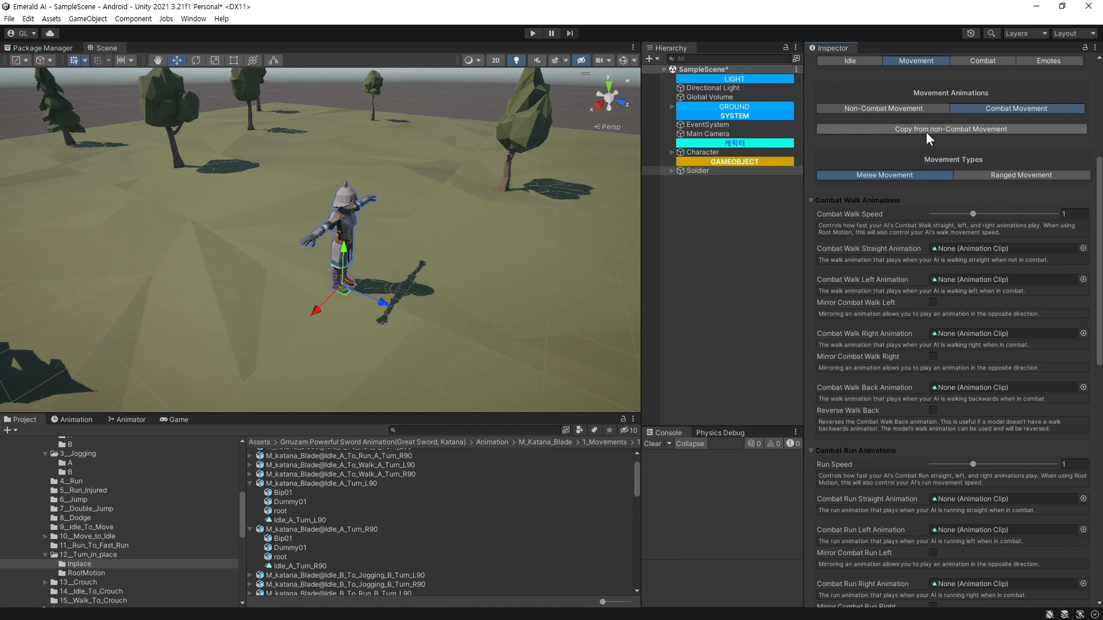
{"action": "left_click", "coordinate": [850, 125]}
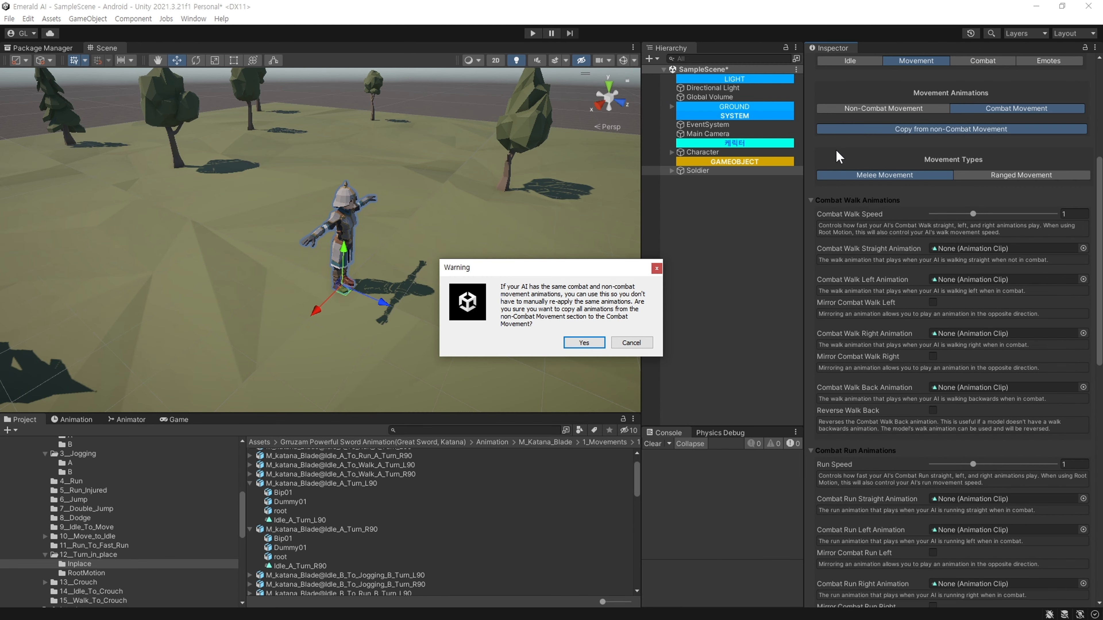
{"action": "left_click", "coordinate": [580, 342]}
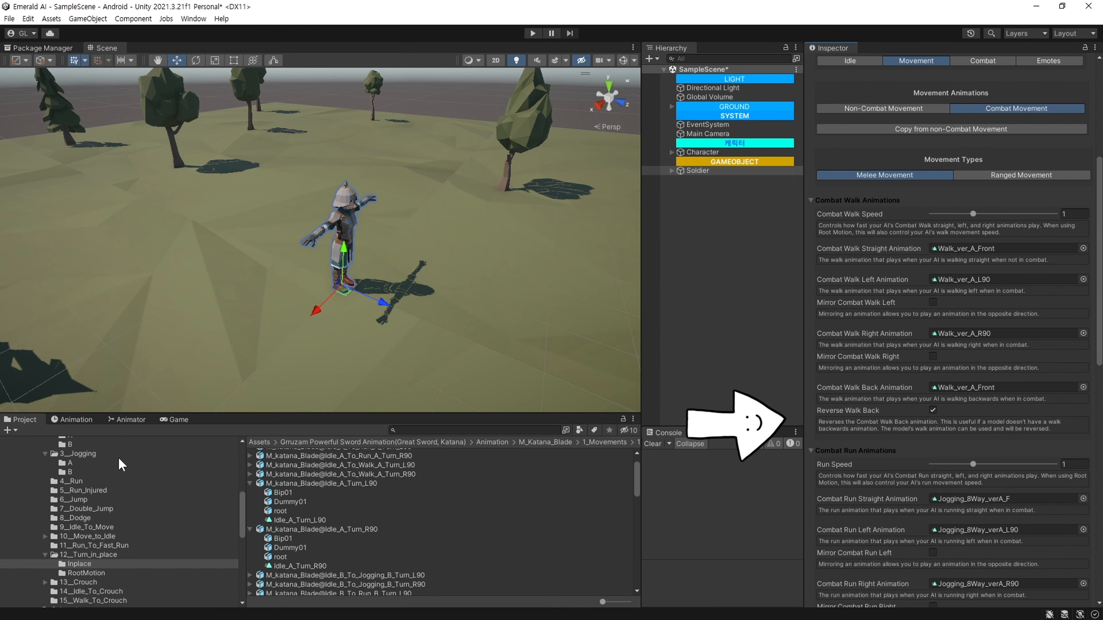
Turn off Reverse Walk Back for the melee combat movement and set Combat Walk Back to Walk_ver_A_Back.
{"action": "scroll", "coordinate": [118, 460], "scroll_direction": "up", "scroll_amount": 2}
{"action": "left_click", "coordinate": [68, 505]}
{"action": "left_click", "coordinate": [250, 520]}
{"action": "scroll", "coordinate": [371, 512], "scroll_direction": "up", "scroll_amount": 3}
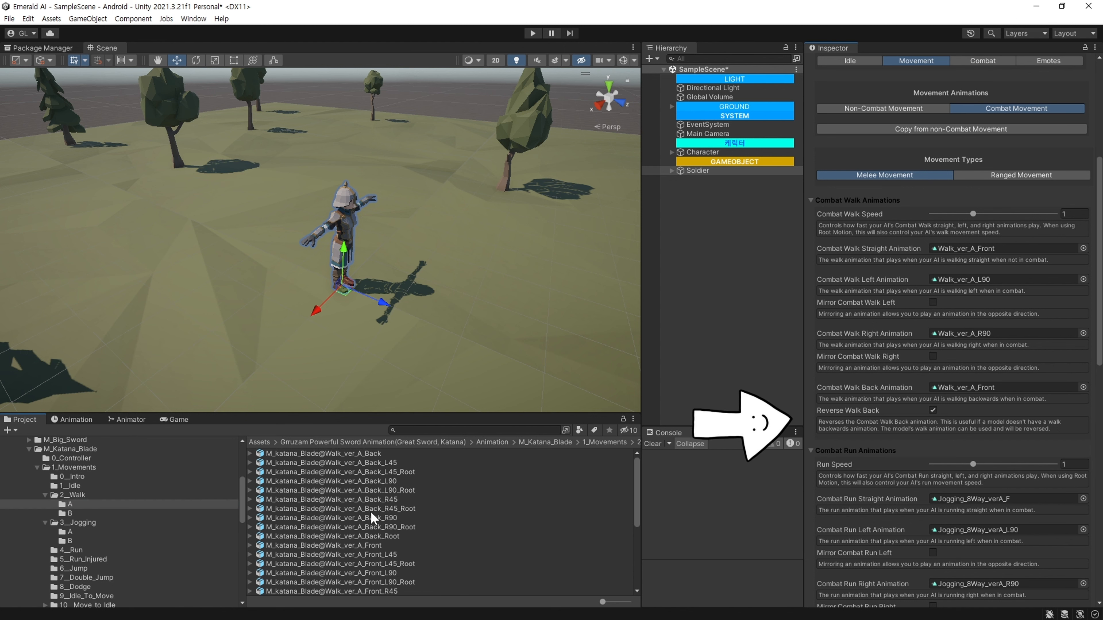
{"action": "left_click", "coordinate": [251, 453]}
{"action": "left_click", "coordinate": [932, 410]}
{"action": "left_click_drag", "start_coordinate": [318, 490], "coordinate": [955, 387]}
{"action": "scroll", "coordinate": [874, 372], "scroll_direction": "down", "scroll_amount": 5}
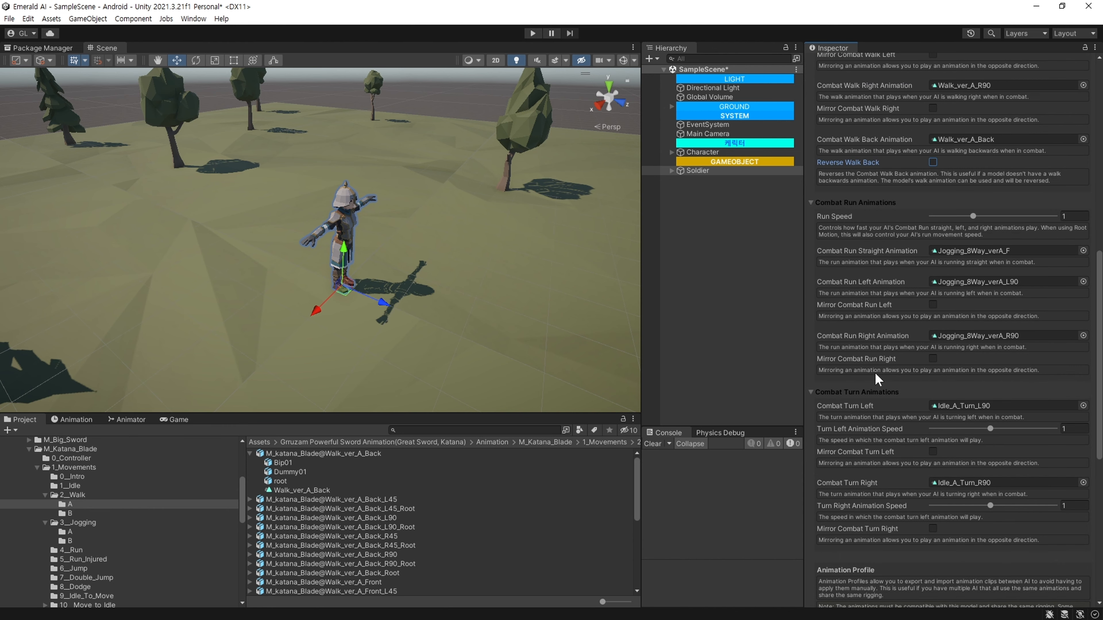
For the ranged combat movement, turn off Reverse Walk Back and set the Combat Walk Back animation to Walk_ver_A_Back.
{"action": "scroll", "coordinate": [875, 372], "scroll_direction": "up", "scroll_amount": 6}
{"action": "left_click", "coordinate": [1029, 205]}
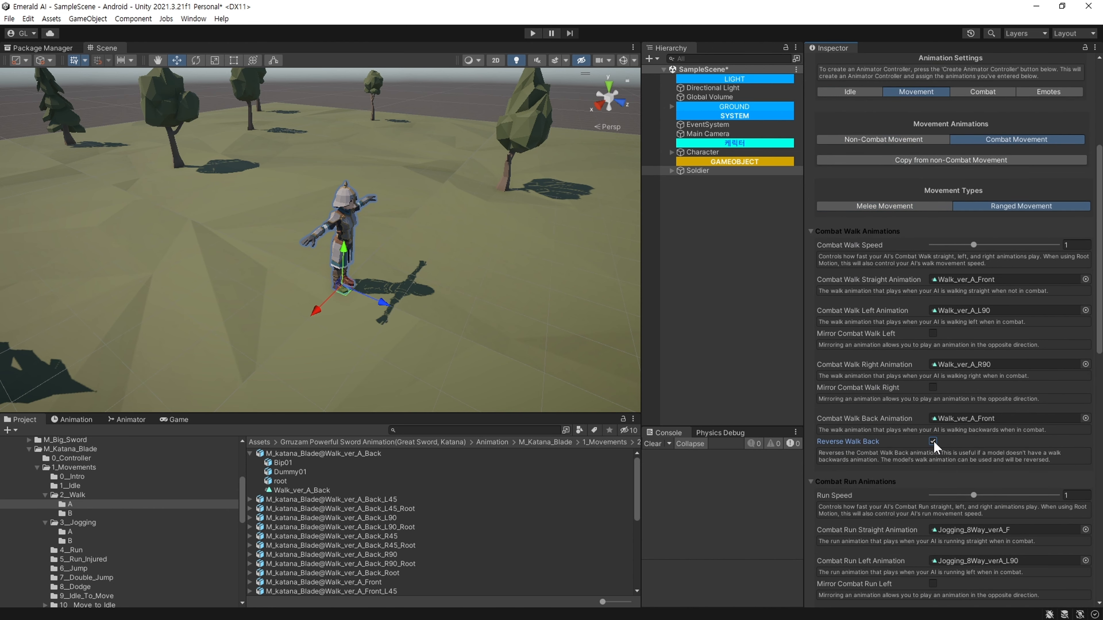
{"action": "scroll", "coordinate": [842, 399], "scroll_direction": "down", "scroll_amount": 4}
{"action": "scroll", "coordinate": [857, 369], "scroll_direction": "up", "scroll_amount": 6}
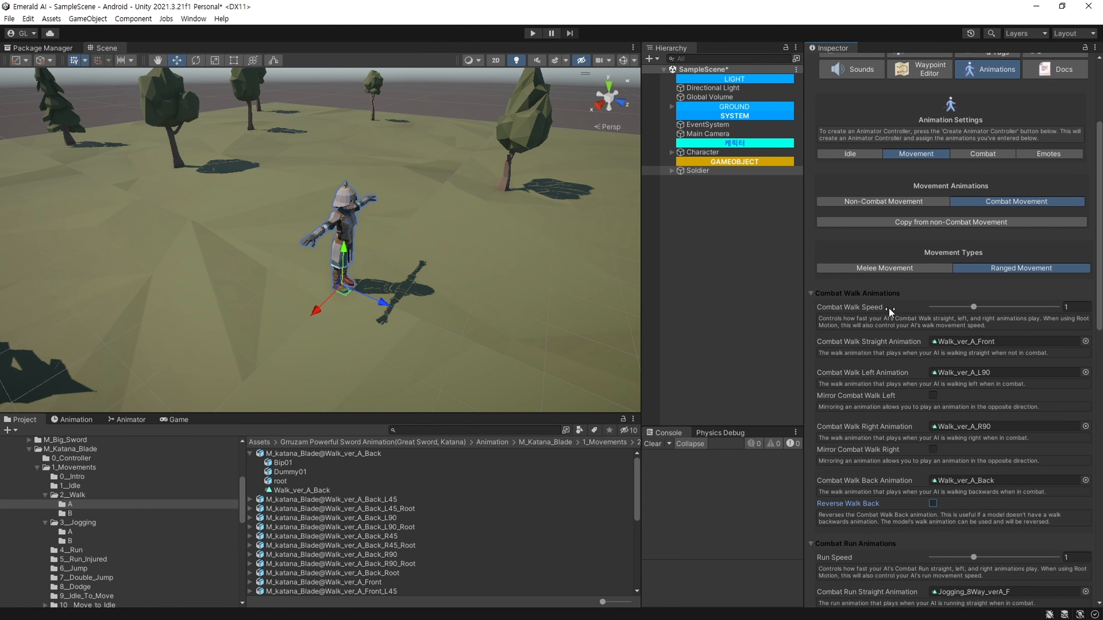
{"action": "mouse_move", "coordinate": [967, 303]}
{"action": "left_mouse_down"}
{"action": "mouse_move", "coordinate": [1056, 306]}
{"action": "mouse_move", "coordinate": [971, 309]}
{"action": "left_mouse_up"}
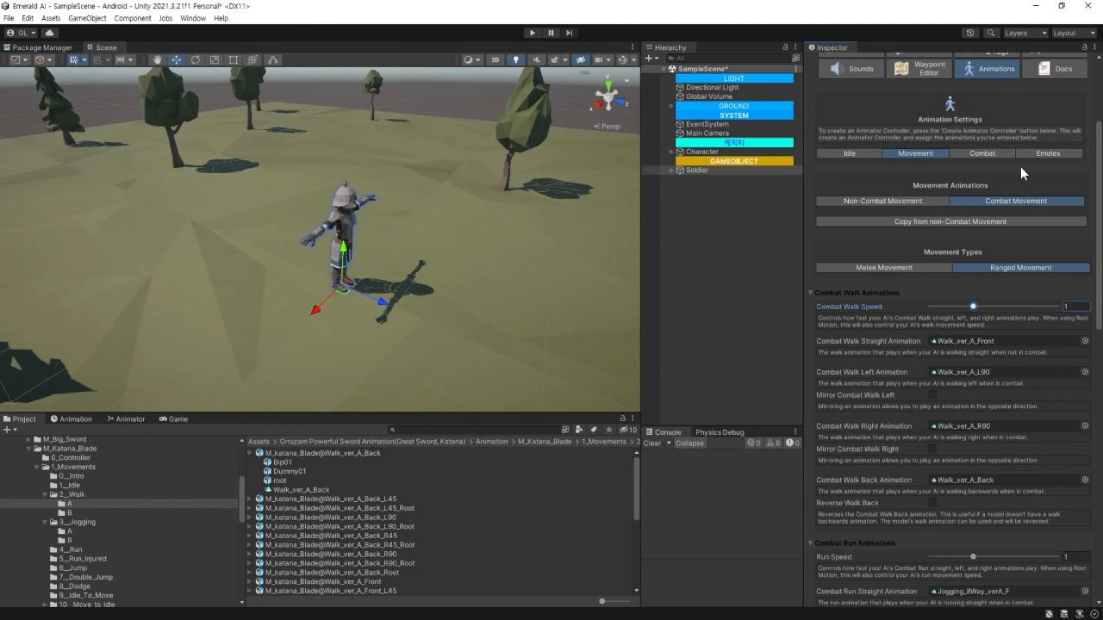
Extend the melee combat attack animation list to three slots and assign Attack_3Combo_1 from the 0__3Combos folder to the first.
{"action": "left_click", "coordinate": [988, 153]}
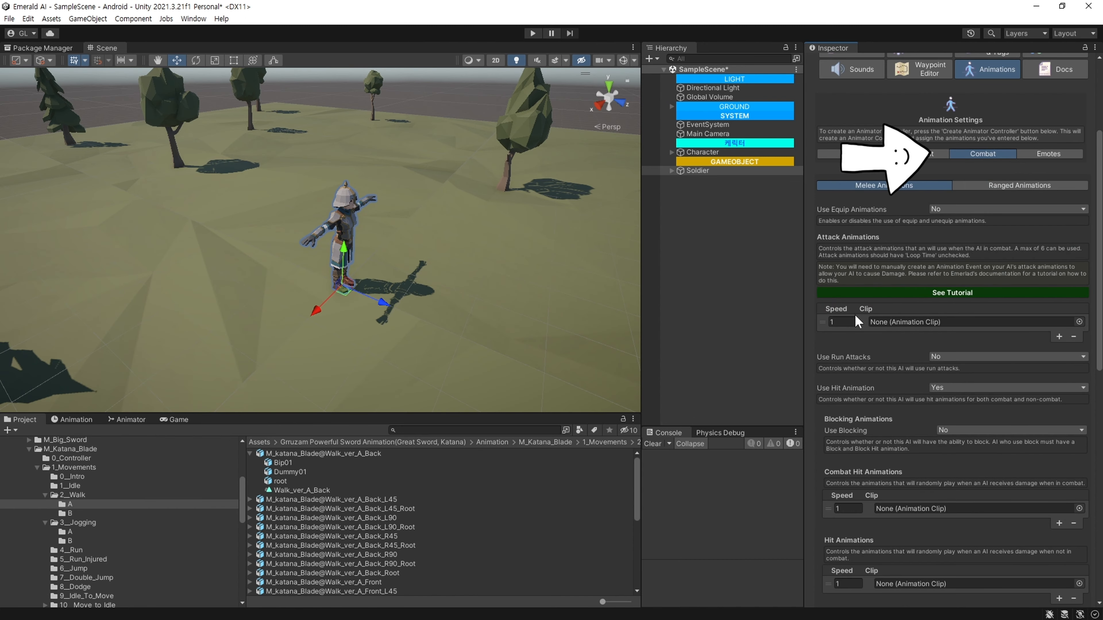
{"action": "scroll", "coordinate": [114, 523], "scroll_direction": "down", "scroll_amount": 8}
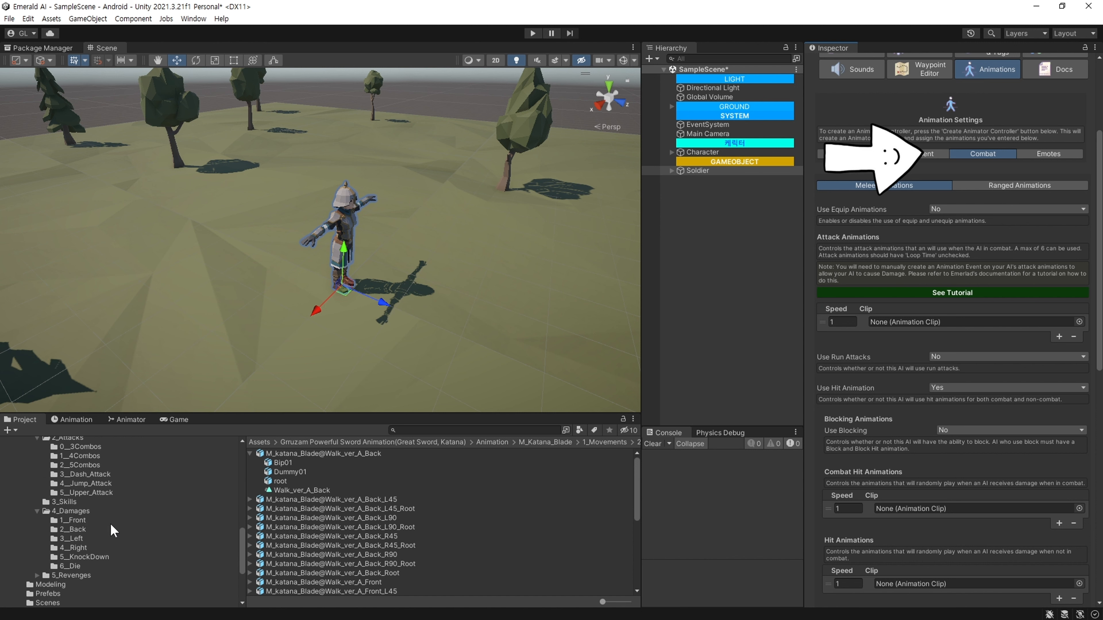
{"action": "left_click", "coordinate": [104, 516]}
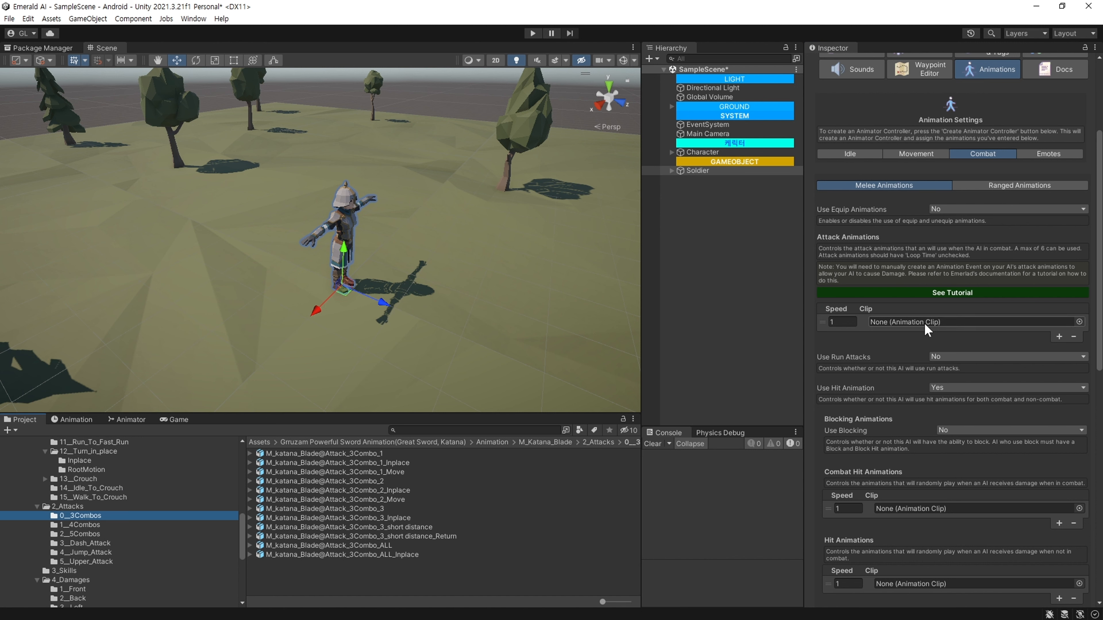
{"action": "left_click", "coordinate": [1059, 337]}
{"action": "left_click", "coordinate": [1058, 350]}
{"action": "left_click", "coordinate": [250, 453]}
{"action": "left_click_drag", "start_coordinate": [295, 471], "coordinate": [916, 322]}
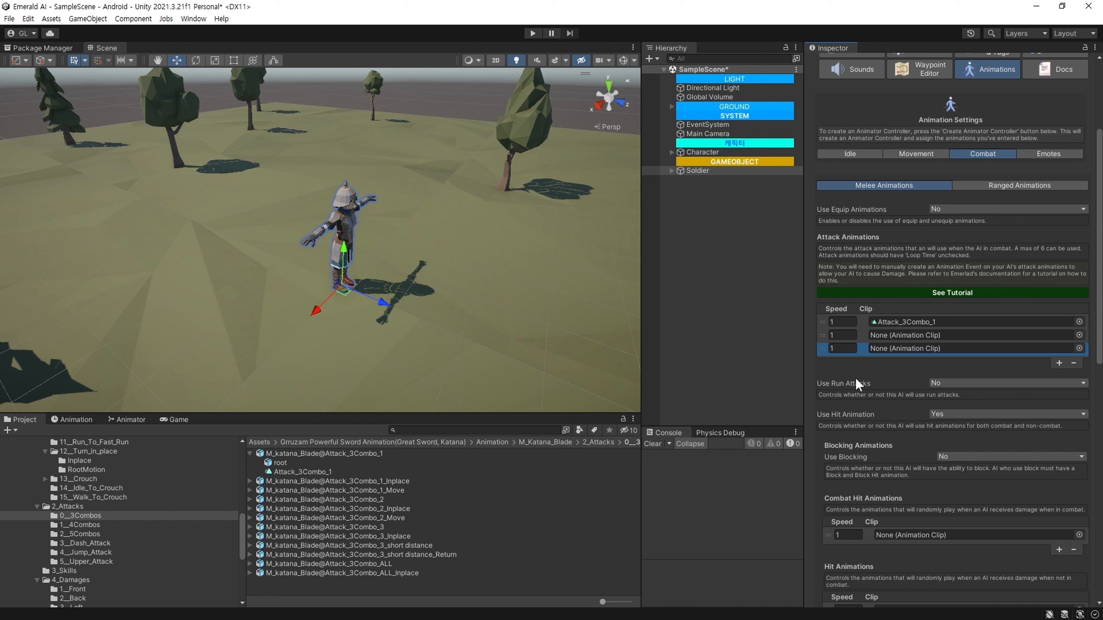
Assign the Attack_3Combo_2 clip to the second melee attack animation slot.
{"action": "left_click", "coordinate": [250, 454]}
{"action": "left_click", "coordinate": [250, 480]}
{"action": "left_click_drag", "start_coordinate": [304, 499], "coordinate": [916, 335]}
{"action": "left_click", "coordinate": [250, 481]}
Duplicate the Attack_3Combo_3 clip out of its model and assign the copy to the Soldier's third melee attack slot.
{"action": "left_click", "coordinate": [250, 508]}
{"action": "left_click", "coordinate": [318, 527]}
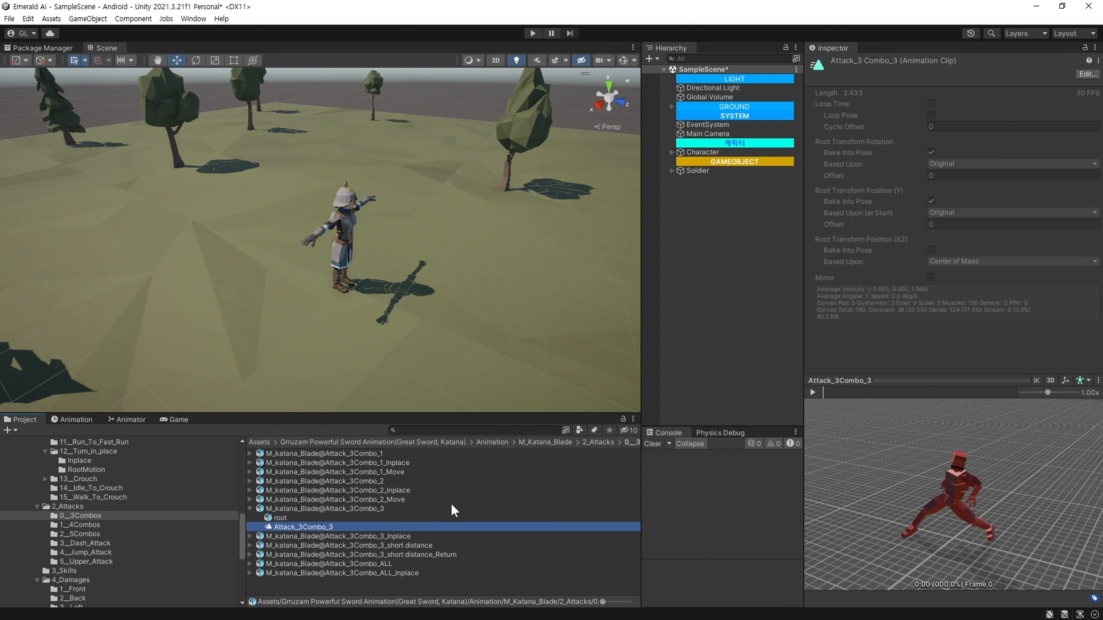
{"action": "key", "text": "ctrl+d"}
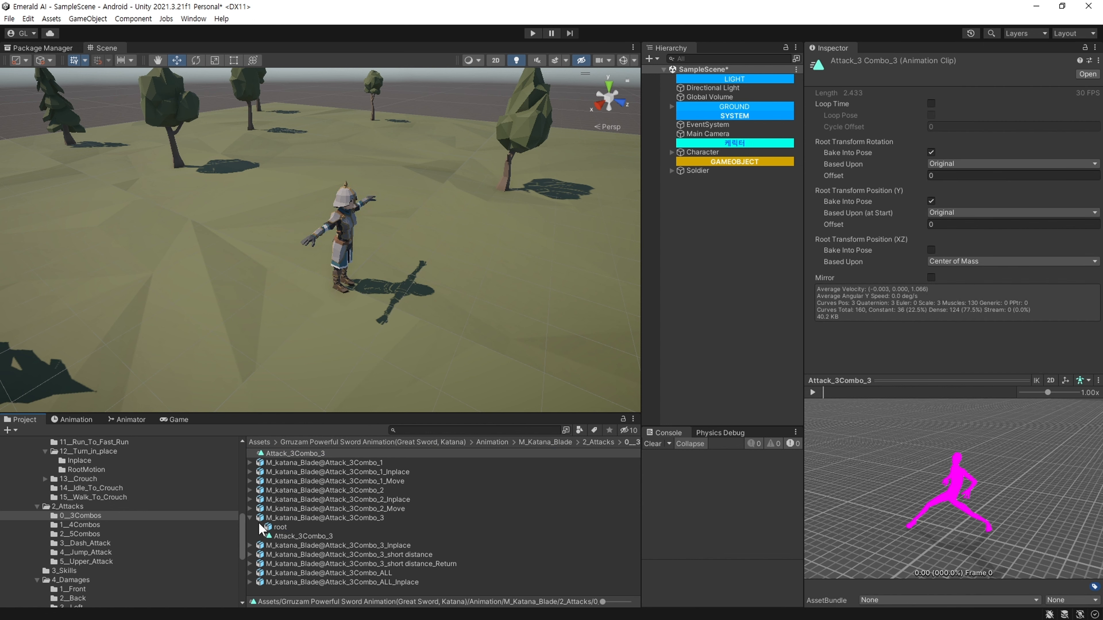
{"action": "left_click", "coordinate": [250, 518]}
{"action": "left_click", "coordinate": [716, 171]}
{"action": "scroll", "coordinate": [920, 344], "scroll_direction": "down", "scroll_amount": 6}
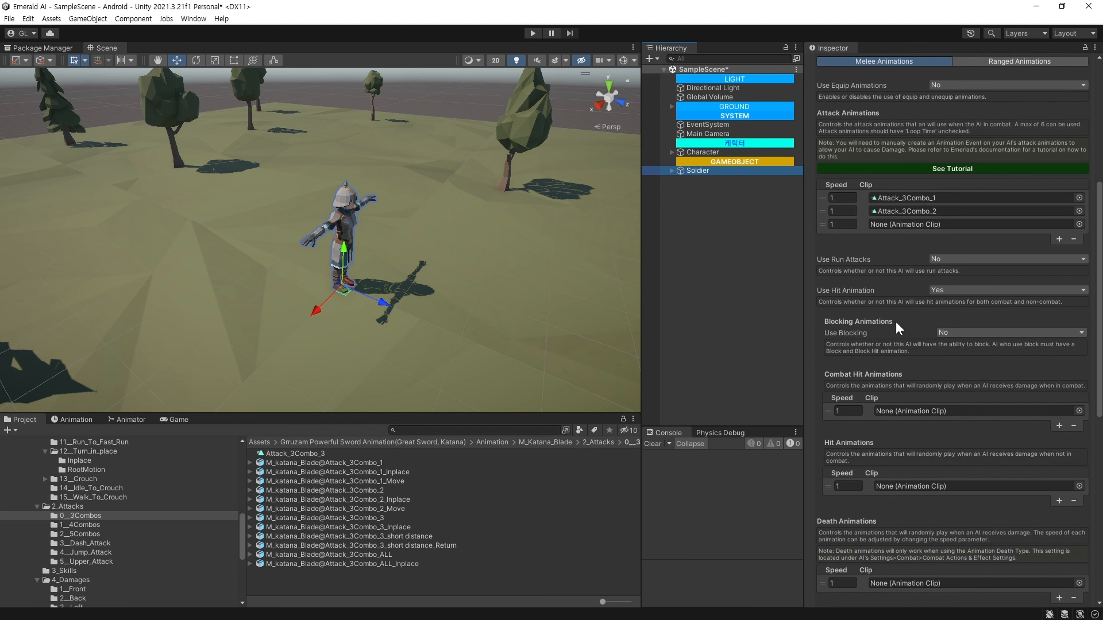
{"action": "left_click_drag", "start_coordinate": [304, 454], "coordinate": [924, 258]}
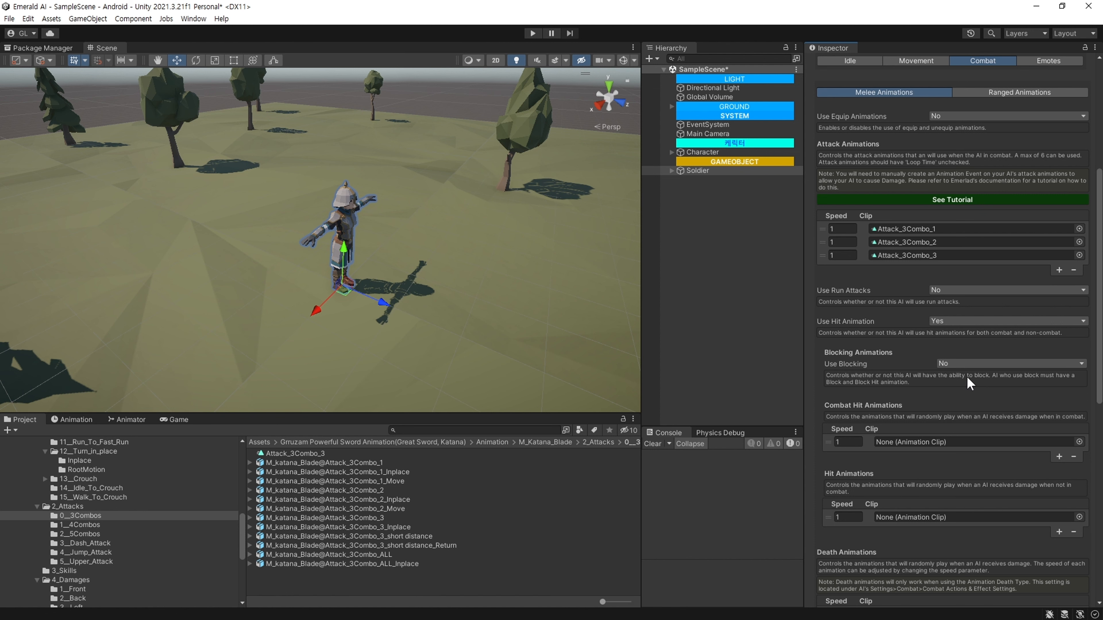
Assign Damage_Front_Big_ver_B from the 4_Damages 1__Front folder to both the melee Combat Hit and the Hit animations.
{"action": "scroll", "coordinate": [969, 383], "scroll_direction": "down", "scroll_amount": 6}
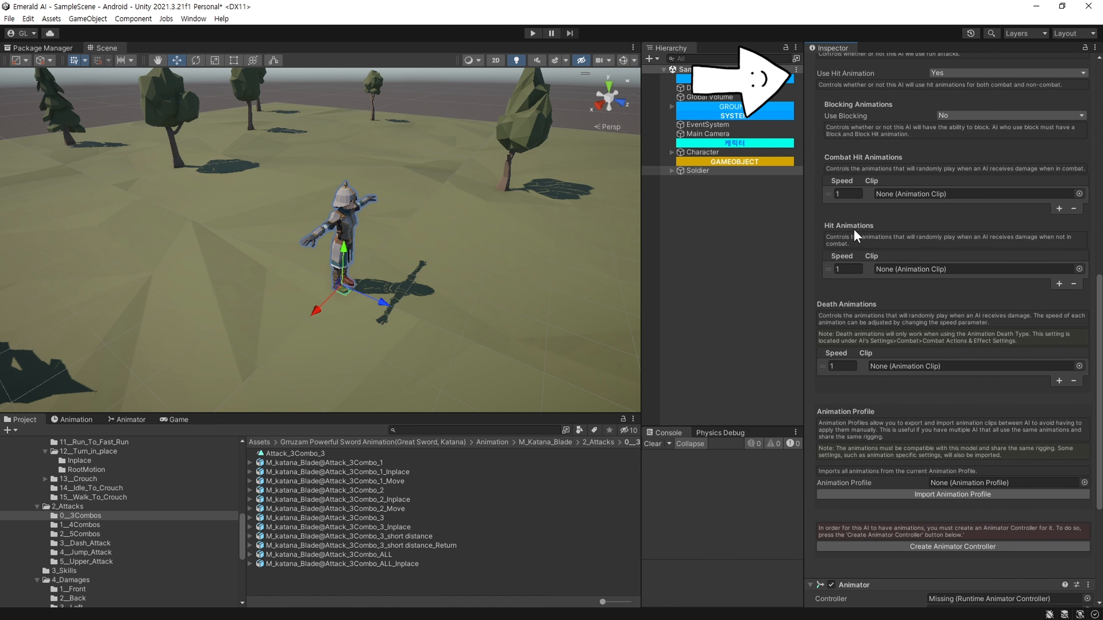
{"action": "scroll", "coordinate": [131, 545], "scroll_direction": "down", "scroll_amount": 4}
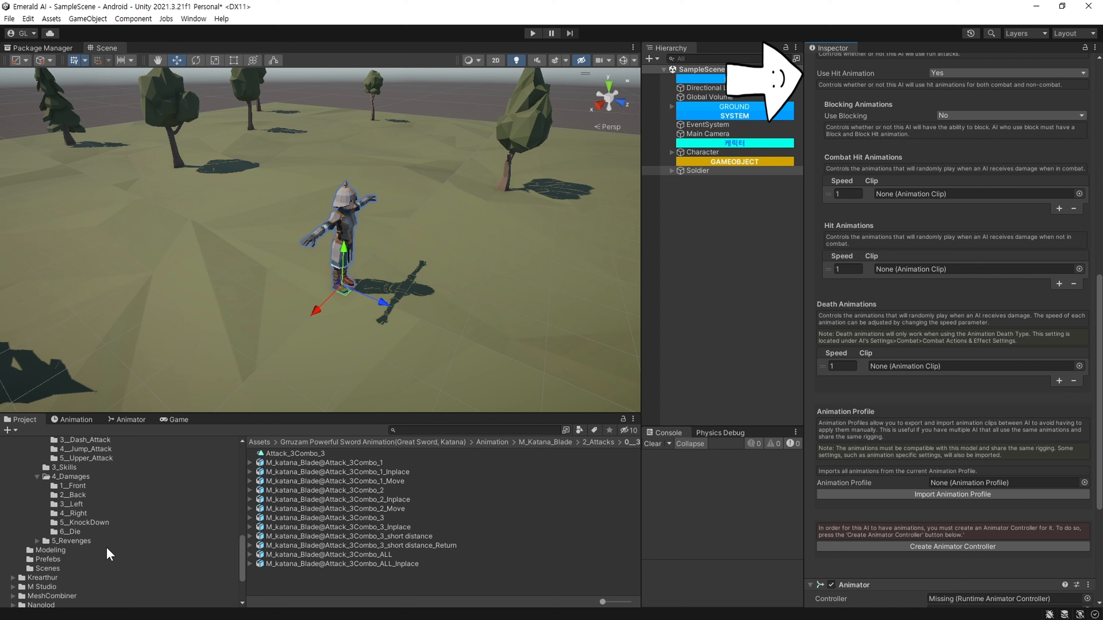
{"action": "left_click", "coordinate": [150, 487]}
{"action": "left_click", "coordinate": [250, 463]}
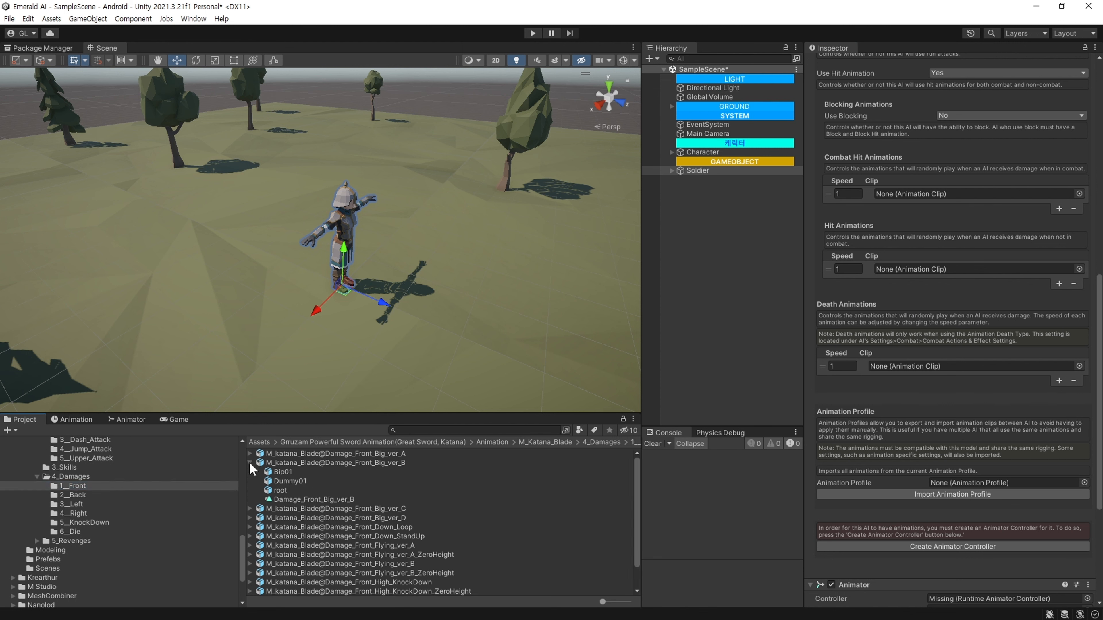
{"action": "left_click_drag", "start_coordinate": [330, 499], "coordinate": [937, 195]}
{"action": "left_click", "coordinate": [342, 499]}
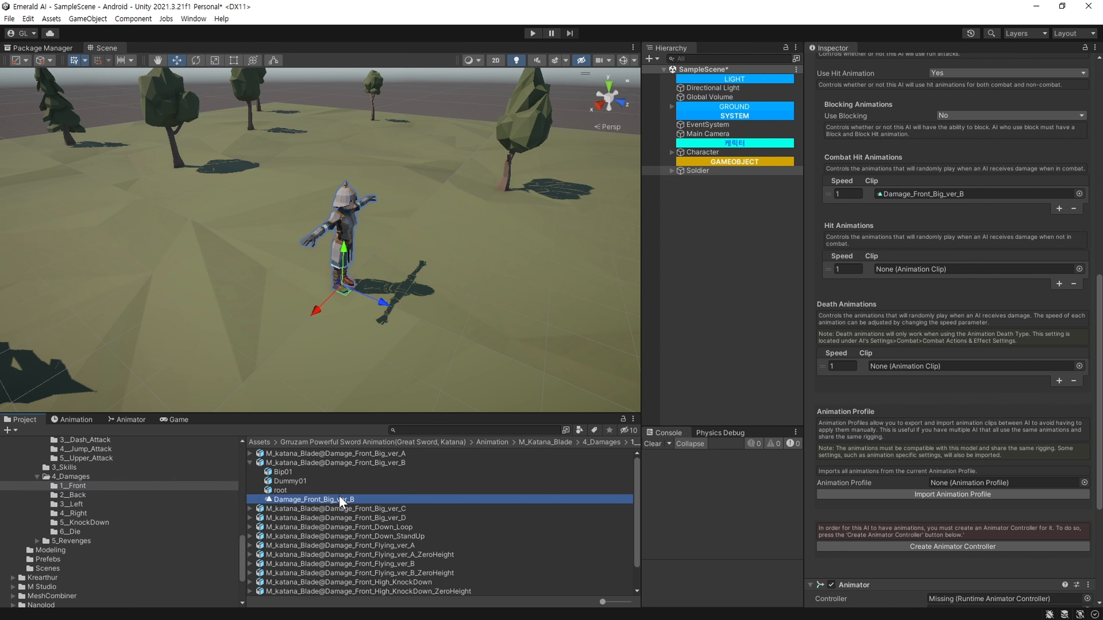
{"action": "left_click_drag", "start_coordinate": [342, 499], "coordinate": [934, 270]}
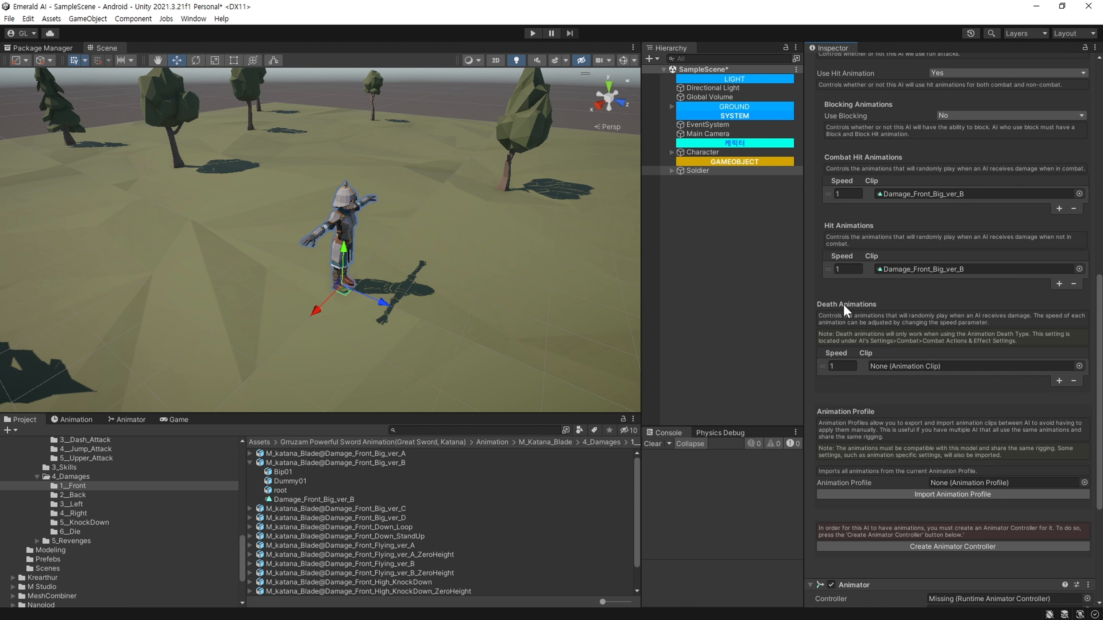
Assign the Damage_Die clip from the 6__Die folder as the melee death animation.
{"action": "left_click", "coordinate": [156, 532]}
{"action": "left_click", "coordinate": [250, 453]}
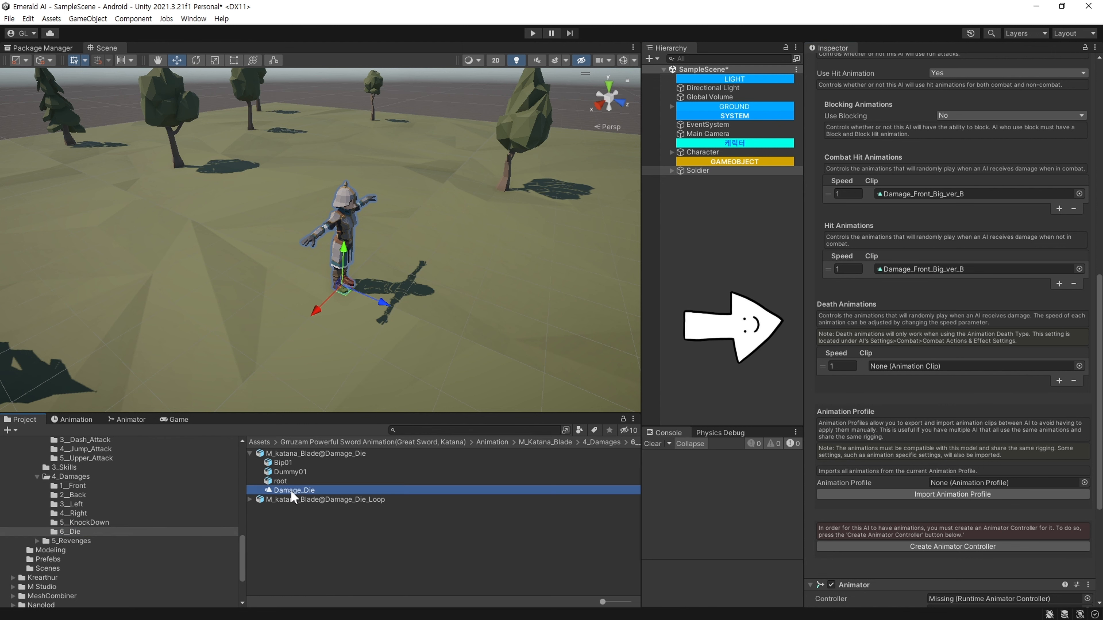
{"action": "left_click_drag", "start_coordinate": [293, 490], "coordinate": [929, 366]}
Add a ranged combat hit animation slot and assign Damage_Front_Big_ver_B to it.
{"action": "scroll", "coordinate": [887, 404], "scroll_direction": "up", "scroll_amount": 10}
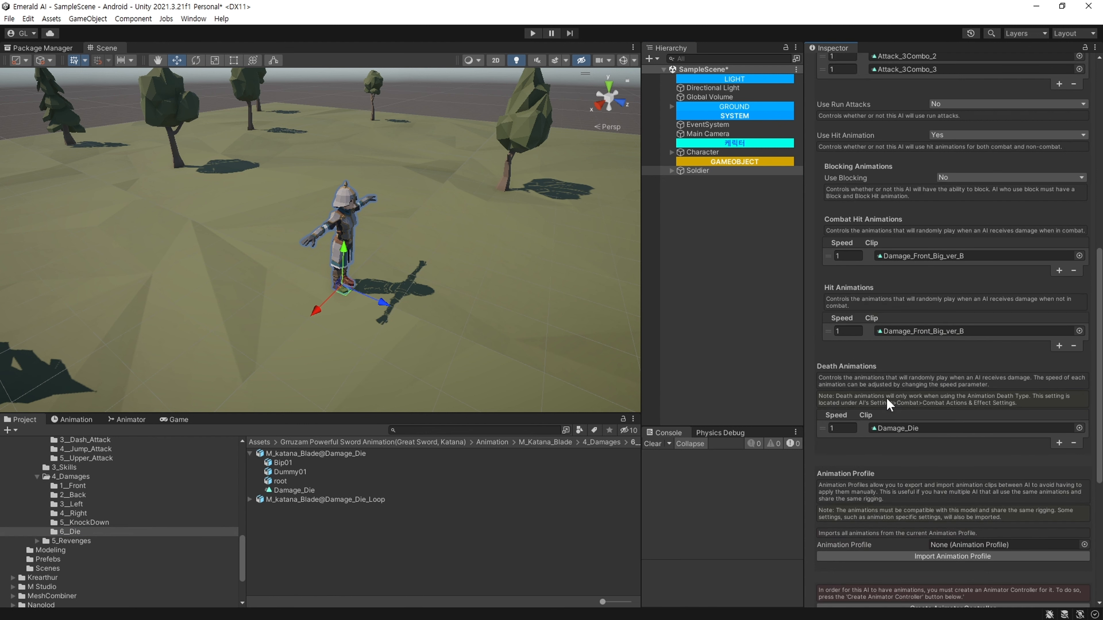
{"action": "left_click", "coordinate": [1007, 93]}
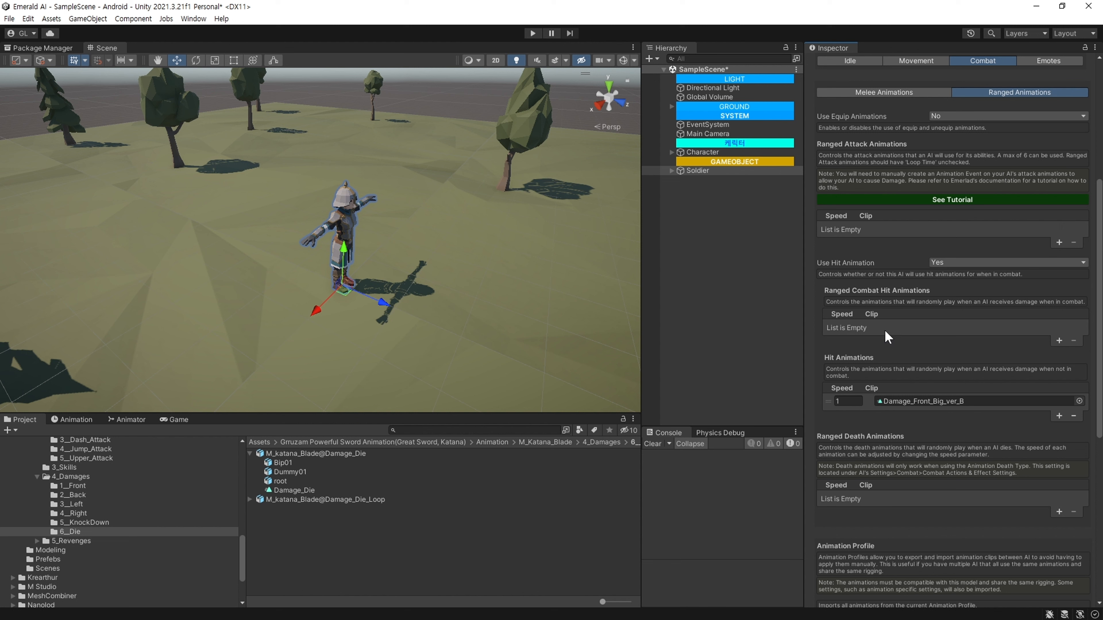
{"action": "left_click", "coordinate": [73, 485]}
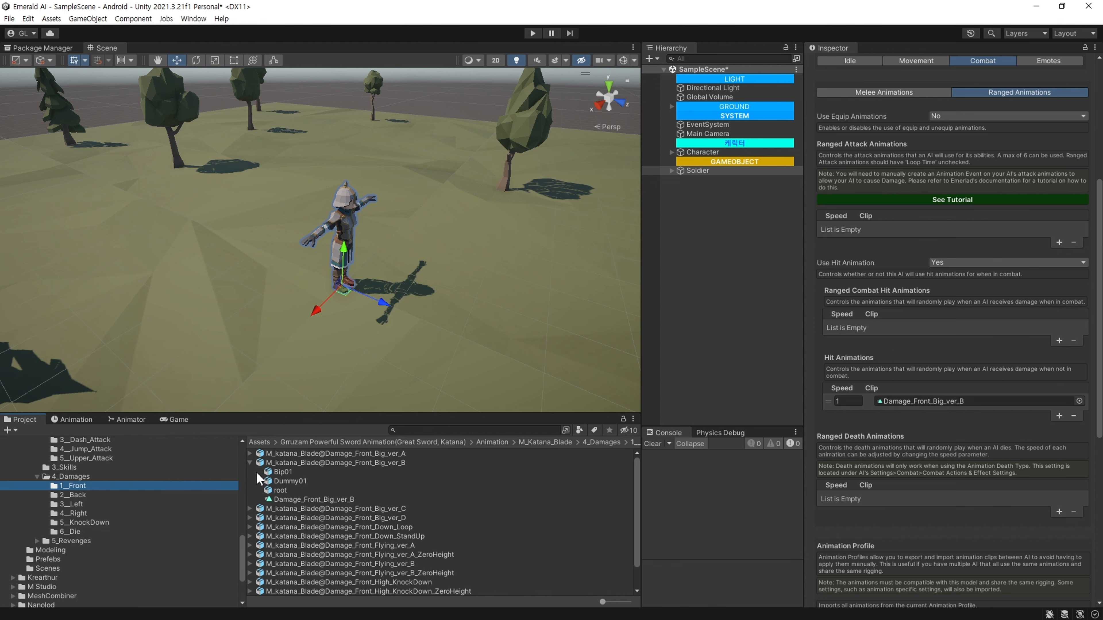
{"action": "left_click", "coordinate": [1061, 339]}
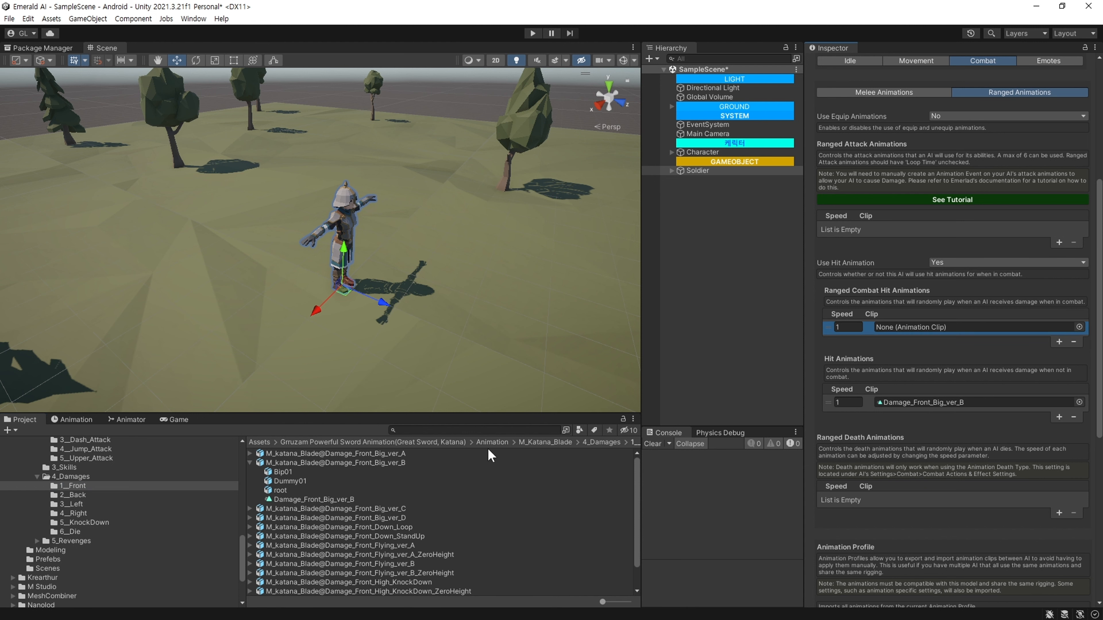
{"action": "left_click_drag", "start_coordinate": [314, 499], "coordinate": [917, 331]}
Add a ranged death animation slot and assign the Damage_Die clip to it.
{"action": "left_click", "coordinate": [1059, 513]}
{"action": "left_click", "coordinate": [69, 532]}
{"action": "left_click_drag", "start_coordinate": [294, 490], "coordinate": [933, 499]}
{"action": "scroll", "coordinate": [958, 459], "scroll_direction": "down", "scroll_amount": 3}
{"action": "scroll", "coordinate": [958, 459], "scroll_direction": "down", "scroll_amount": 9}
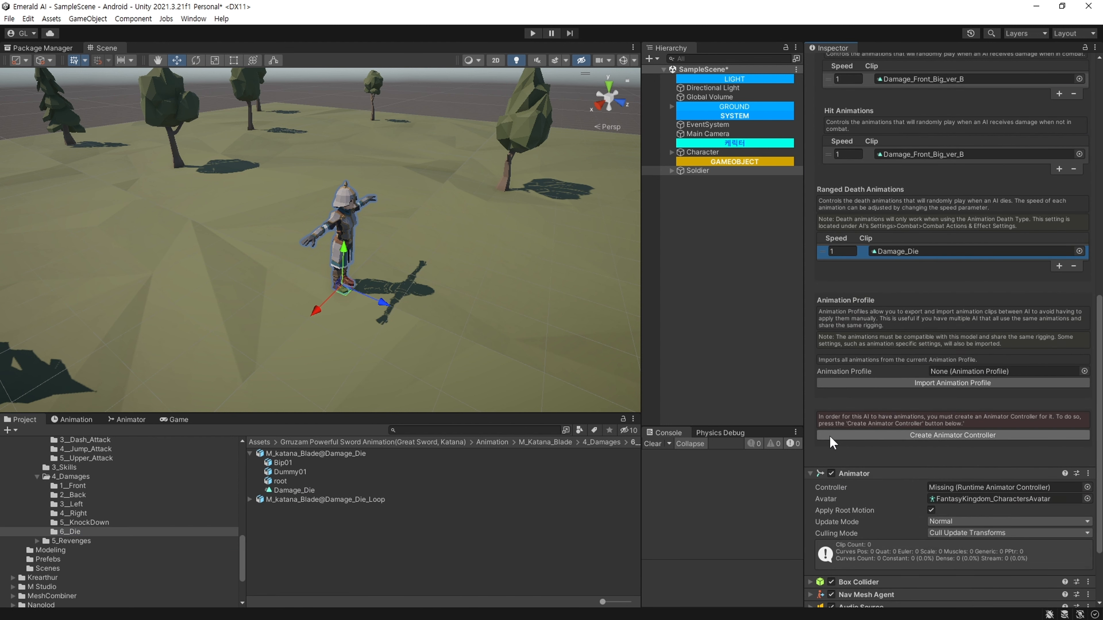
Add a ranged attack animation slot and assign the Attack_3Combo_1 clip used for the melee attacks.
{"action": "scroll", "coordinate": [836, 434], "scroll_direction": "up", "scroll_amount": 15}
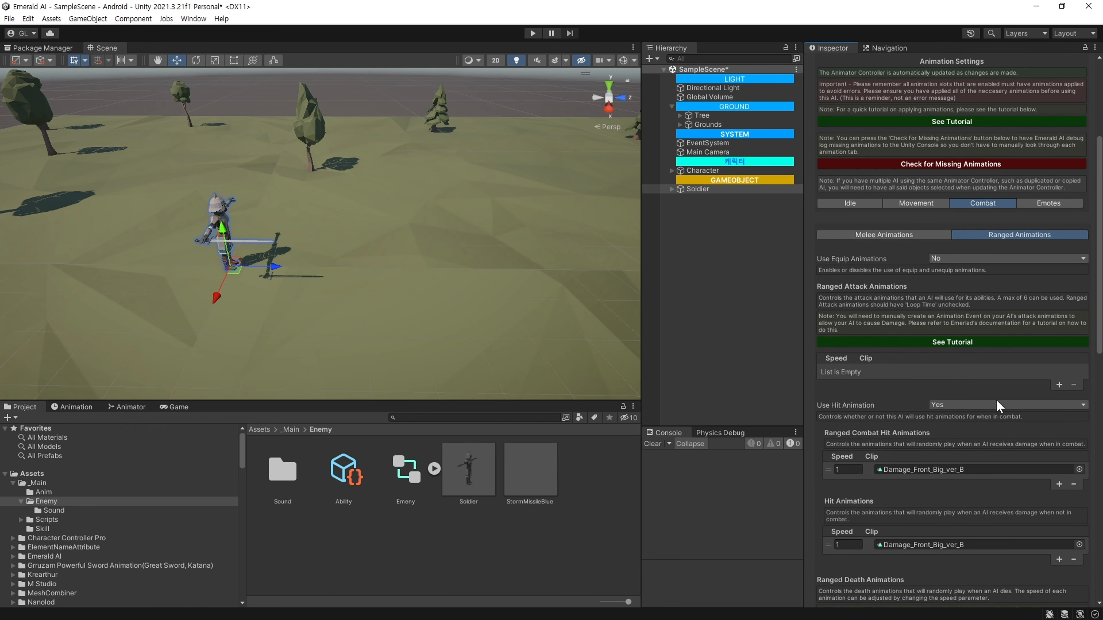
{"action": "scroll", "coordinate": [998, 404], "scroll_direction": "down", "scroll_amount": 2}
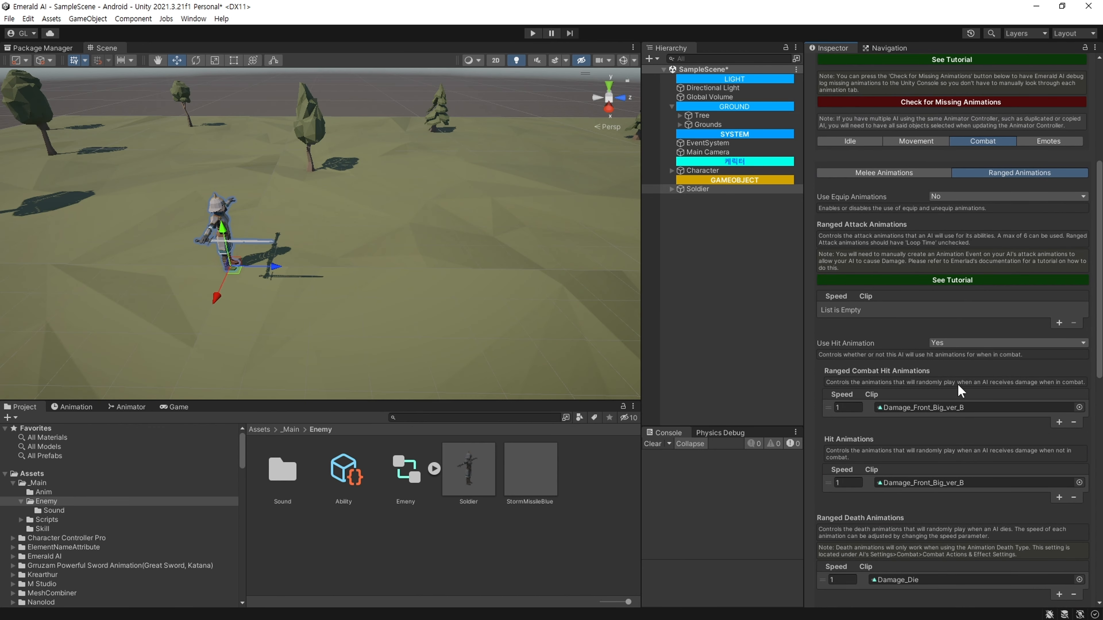
{"action": "left_click", "coordinate": [1057, 261]}
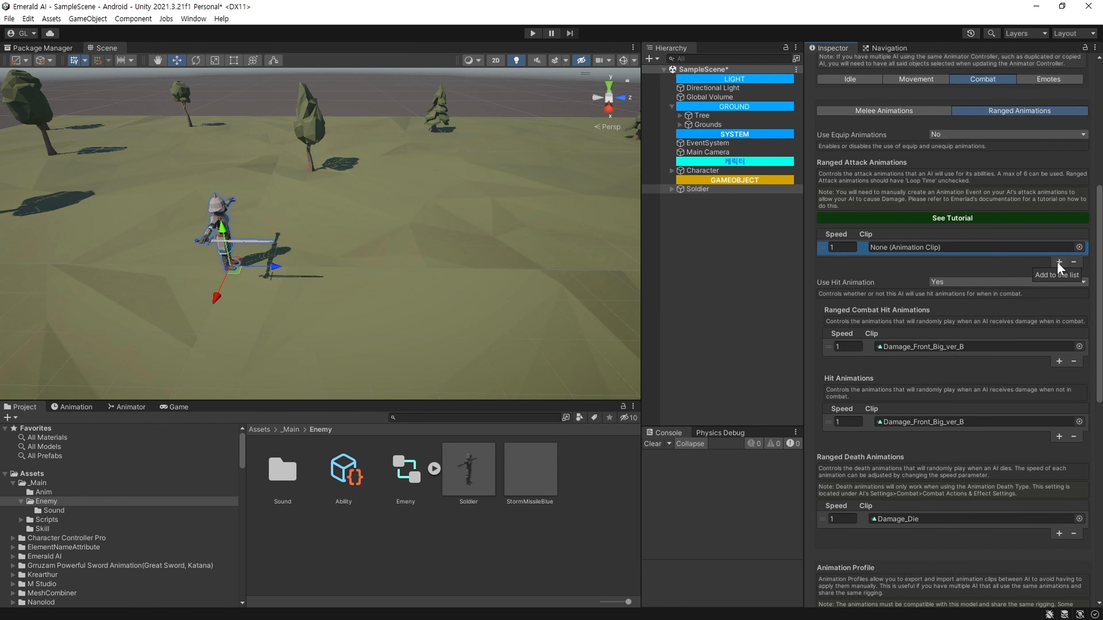
{"action": "left_click", "coordinate": [930, 114]}
{"action": "left_click", "coordinate": [911, 247]}
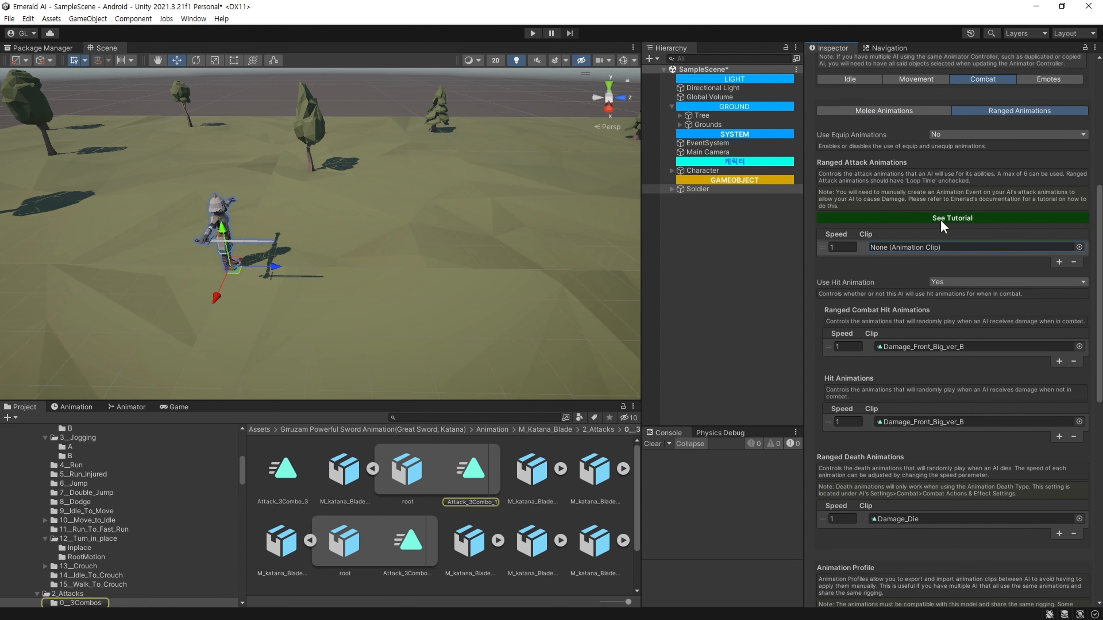
{"action": "left_click_drag", "start_coordinate": [498, 464], "coordinate": [959, 256]}
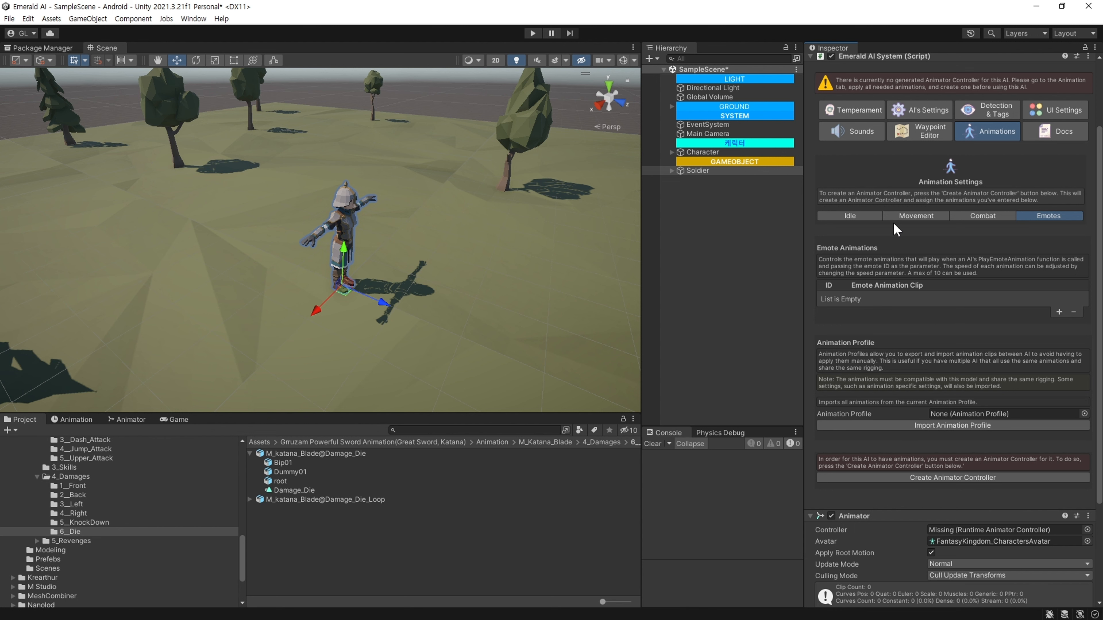
Create the Soldier's Animator Controller and save it as Emeny.overrideController in the Assets/_Main/Enemy folder.
{"action": "scroll", "coordinate": [864, 486], "scroll_direction": "down", "scroll_amount": 3}
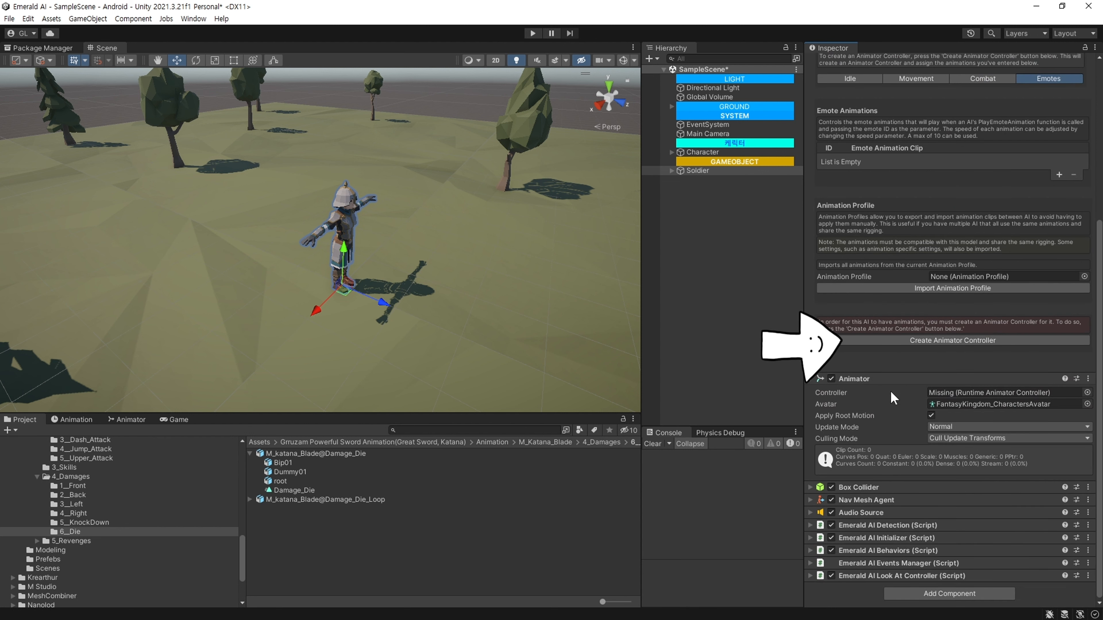
{"action": "left_click", "coordinate": [1013, 346]}
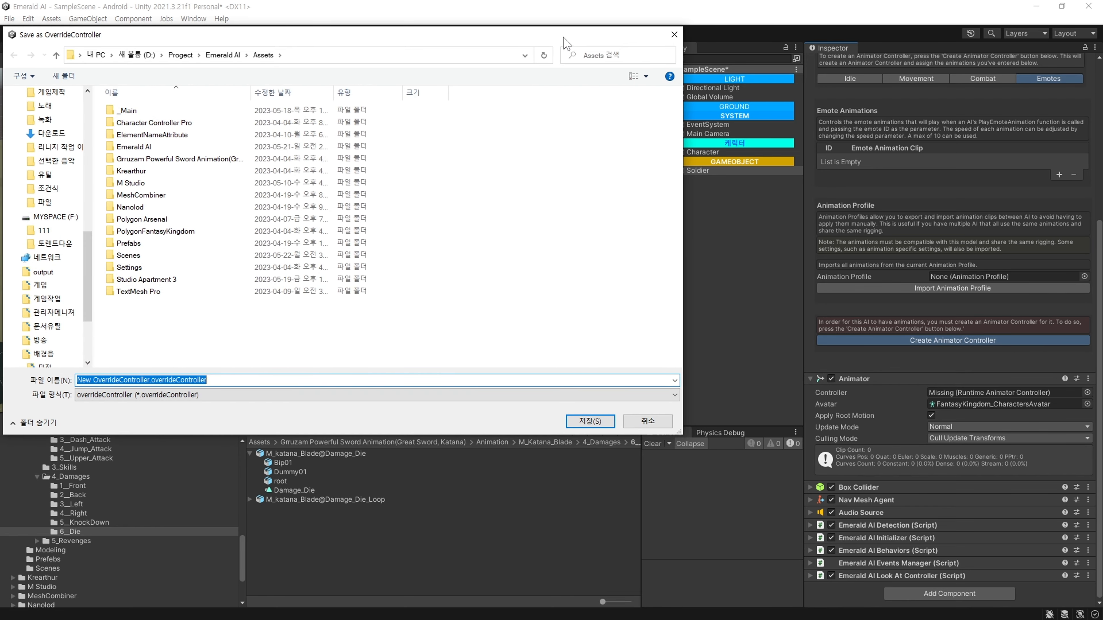
{"action": "double_click", "coordinate": [172, 112]}
{"action": "double_click", "coordinate": [150, 125]}
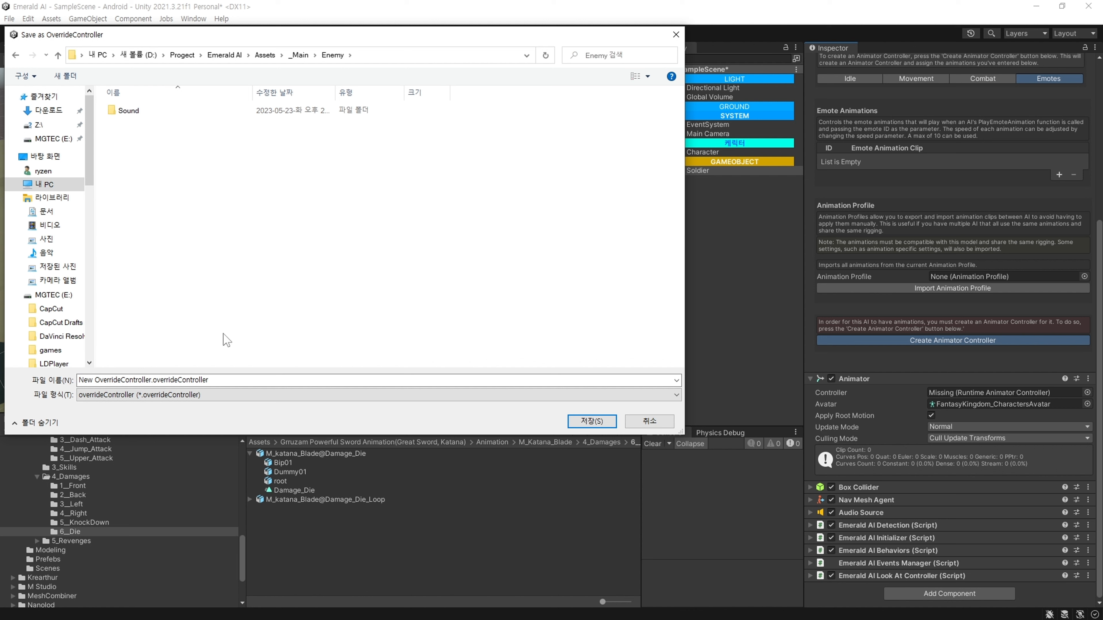
{"action": "key", "text": "Home"}
{"action": "key", "text": "shift+Right"}
{"action": "key", "text": "shift+Right"}
{"action": "key", "text": "shift+Right"}
{"action": "key", "text": "shift+Right"}
{"action": "key", "text": "shift+Right"}
{"action": "key", "text": "shift+Right"}
{"action": "key", "text": "shift+Right"}
{"action": "key", "text": "shift+Right"}
{"action": "key", "text": "shift+Right"}
{"action": "key", "text": "shift+Right"}
{"action": "key", "text": "shift+Right"}
{"action": "key", "text": "shift+Right"}
{"action": "key", "text": "shift+Right"}
{"action": "key", "text": "shift+Right"}
{"action": "key", "text": "shift+Right"}
{"action": "key", "text": "shift+Right"}
{"action": "key", "text": "shift+Right"}
{"action": "key", "text": "shift+Right"}
{"action": "key", "text": "shift+Right"}
{"action": "key", "text": "shift+Right"}
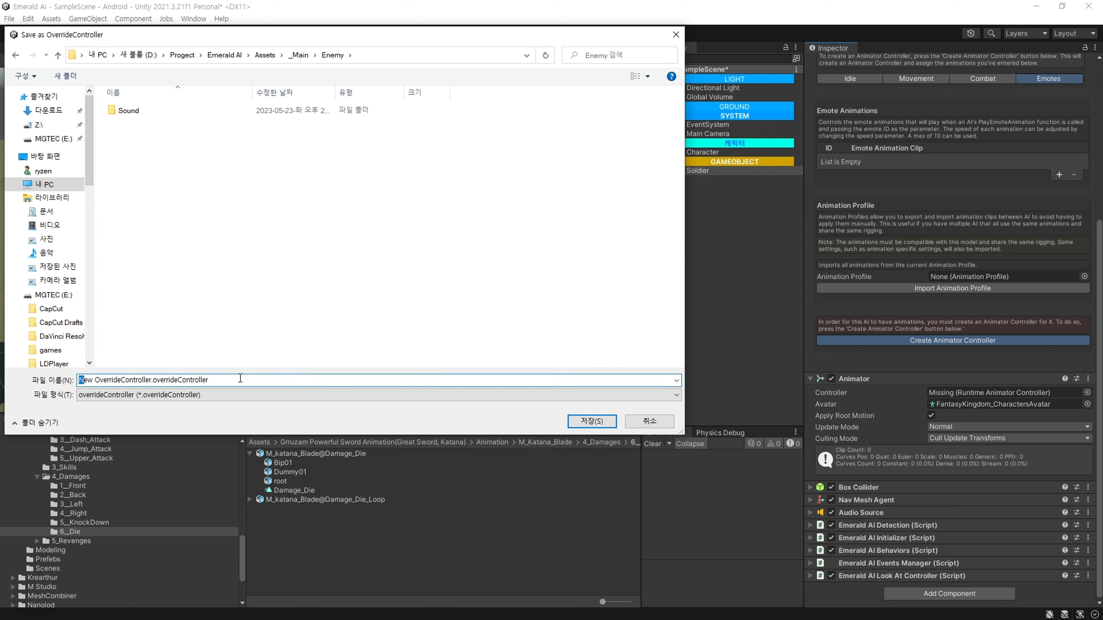
{"action": "key", "text": "BackSpace"}
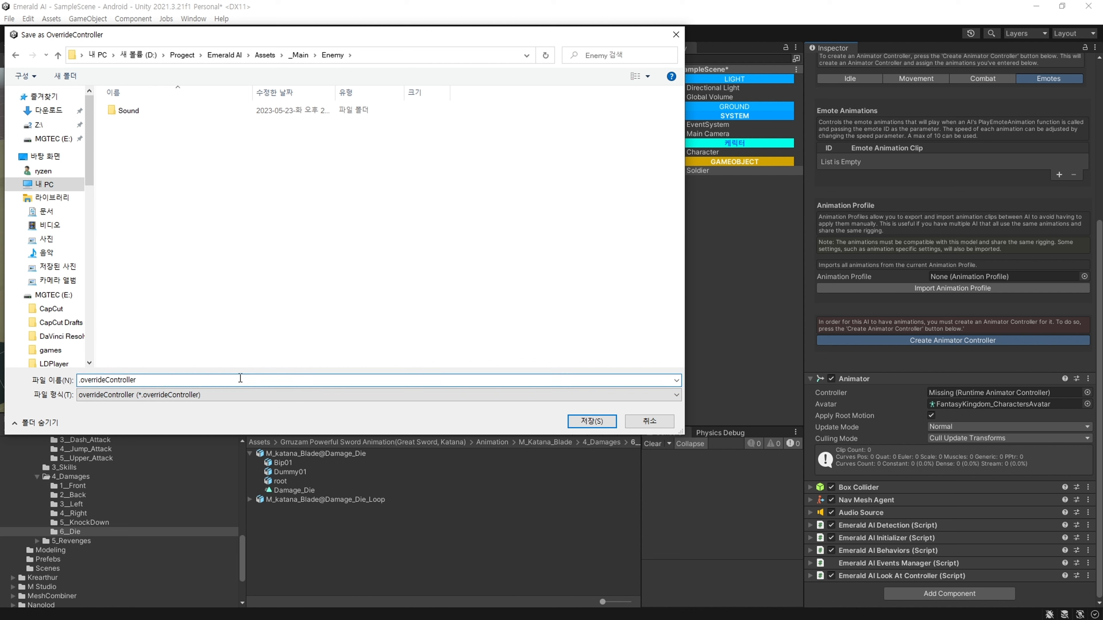
{"action": "type", "text": "Emeny"}
{"action": "key", "text": "Return"}
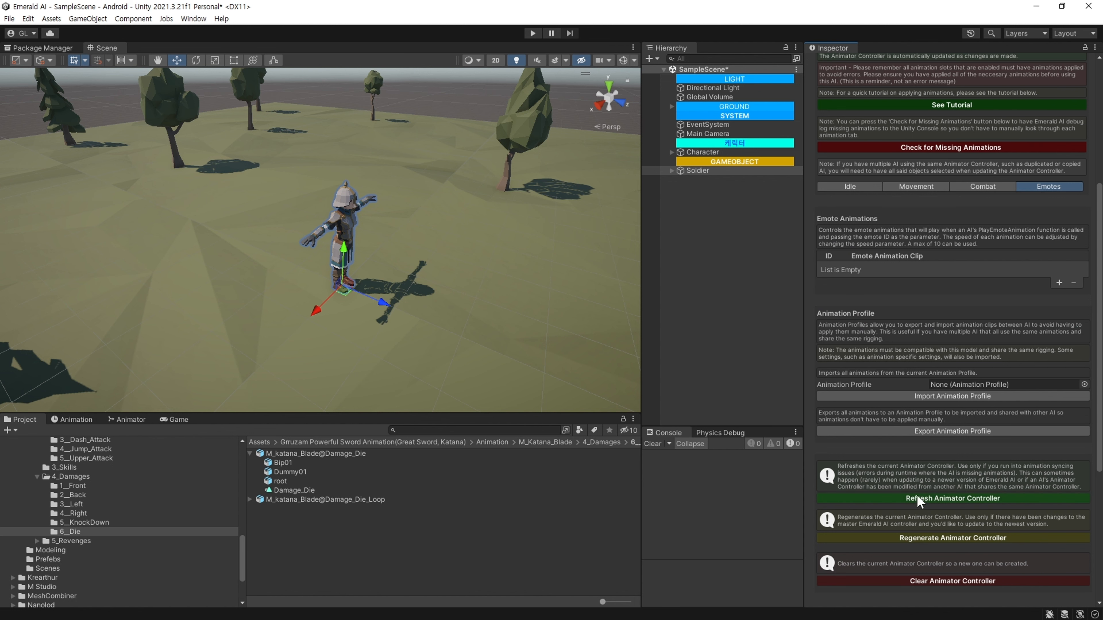
Locate the Emeny controller assigned to the Soldier's Animator in the project and open it.
{"action": "scroll", "coordinate": [916, 473], "scroll_direction": "down", "scroll_amount": 5}
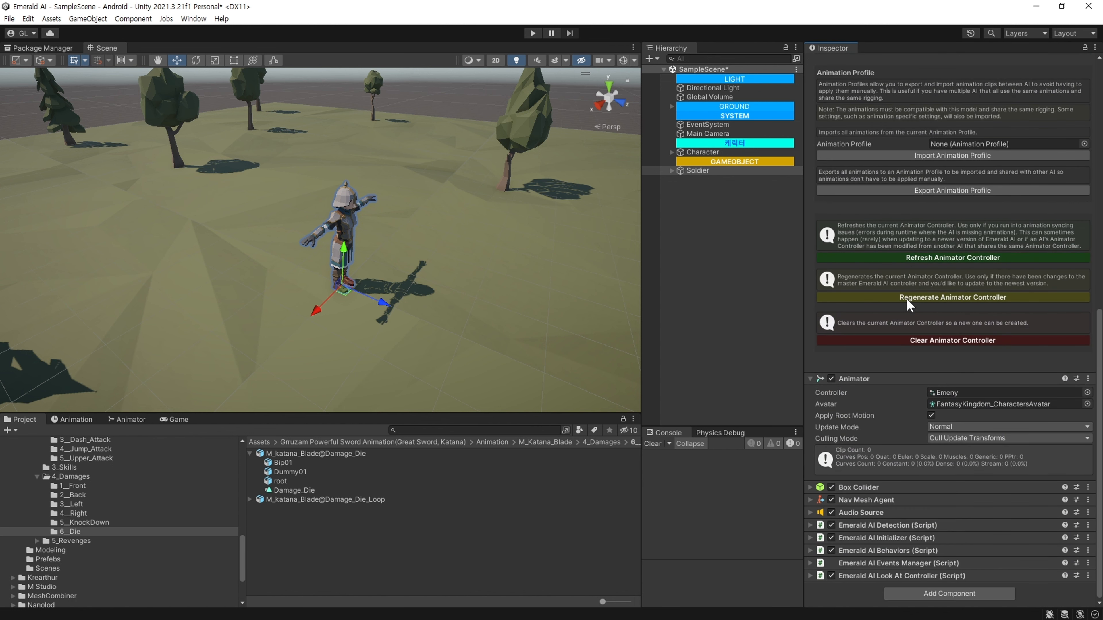
{"action": "left_click", "coordinate": [954, 393]}
{"action": "double_click", "coordinate": [274, 462]}
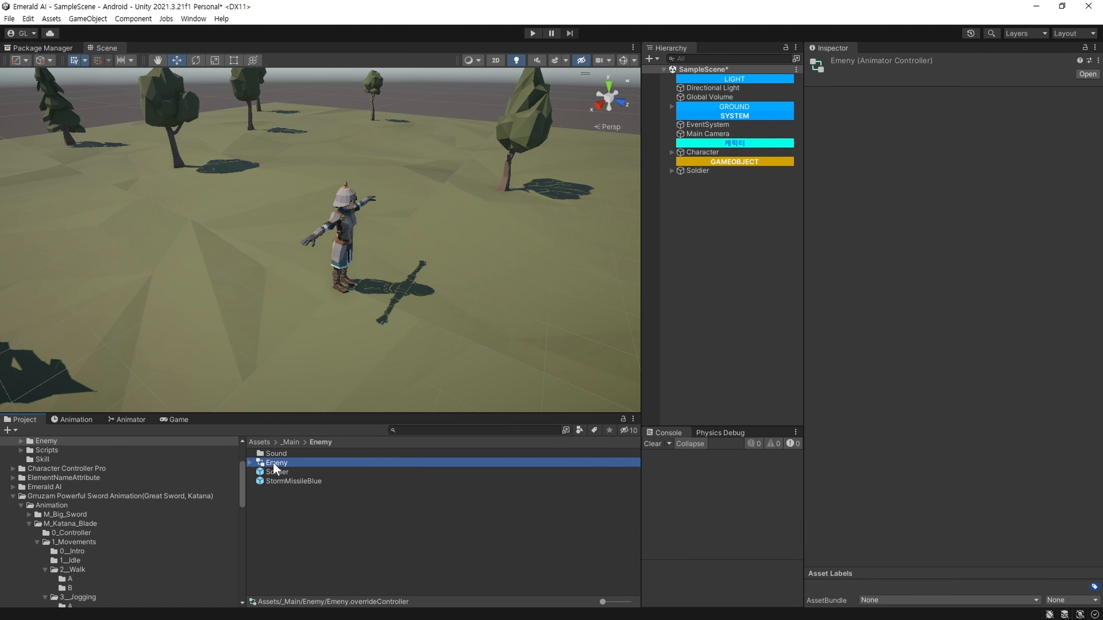
Locate the Attack_3Combo_1 clip from the Soldier's melee attack animations and open the Events section of its import settings.
{"action": "left_click_drag", "start_coordinate": [304, 414], "coordinate": [305, 170]}
{"action": "scroll", "coordinate": [343, 485], "scroll_direction": "down", "scroll_amount": 5}
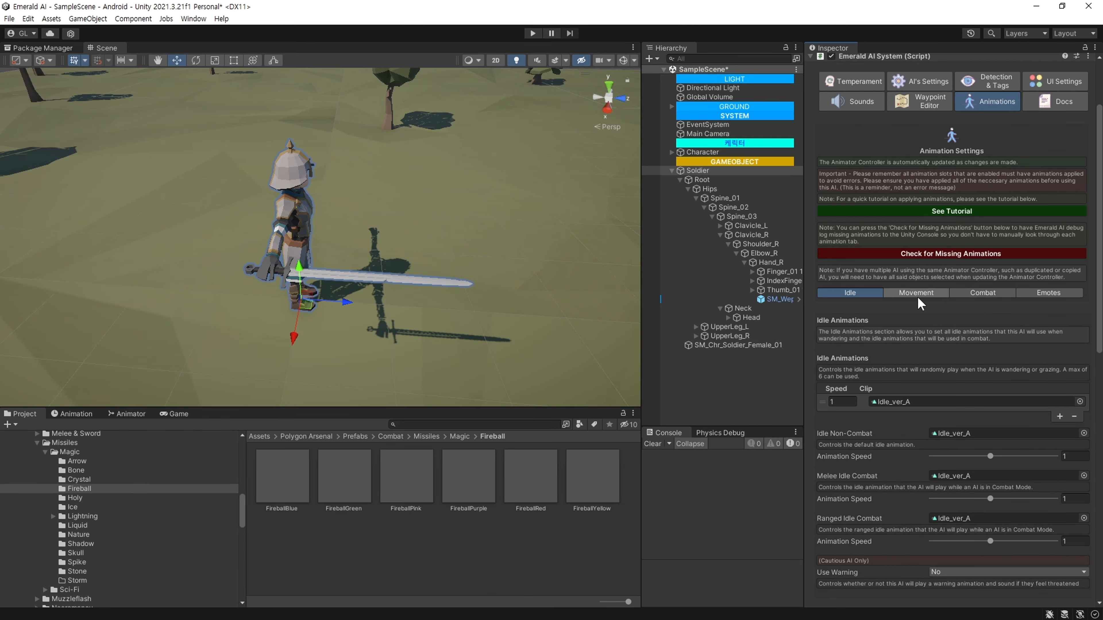
{"action": "left_click", "coordinate": [982, 294]}
{"action": "left_click", "coordinate": [899, 324]}
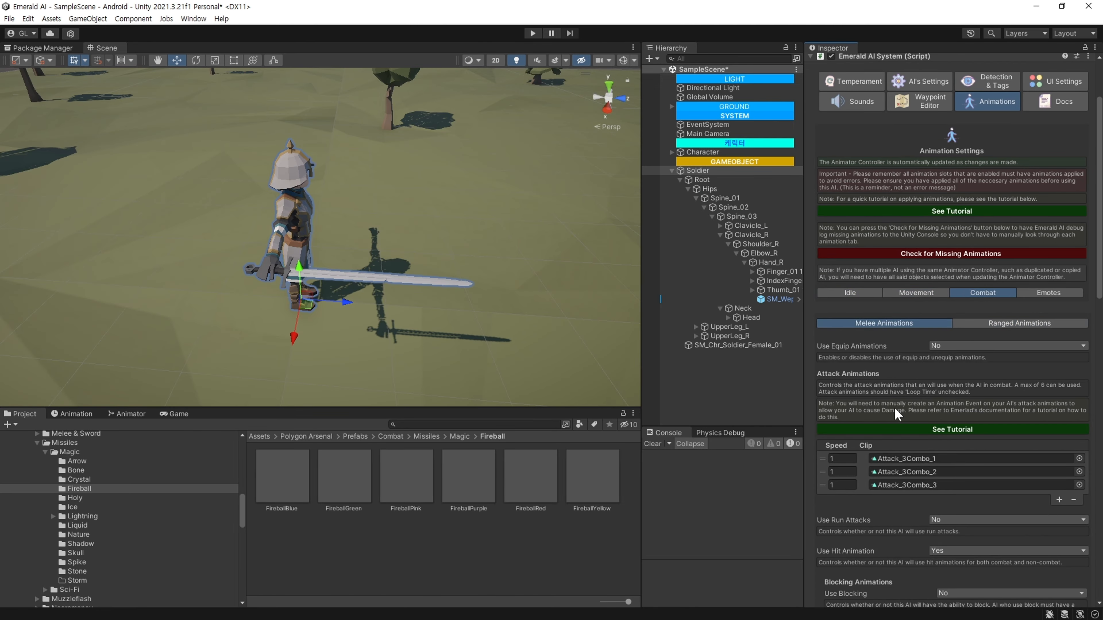
{"action": "scroll", "coordinate": [897, 415], "scroll_direction": "down", "scroll_amount": 5}
{"action": "left_click", "coordinate": [909, 273]}
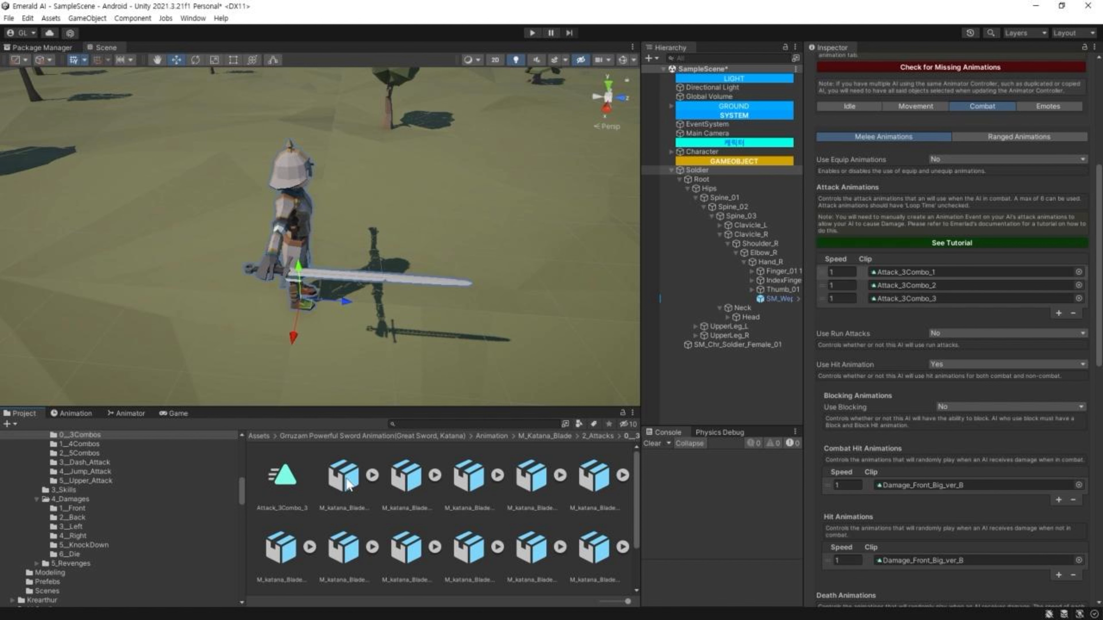
{"action": "left_click", "coordinate": [345, 478]}
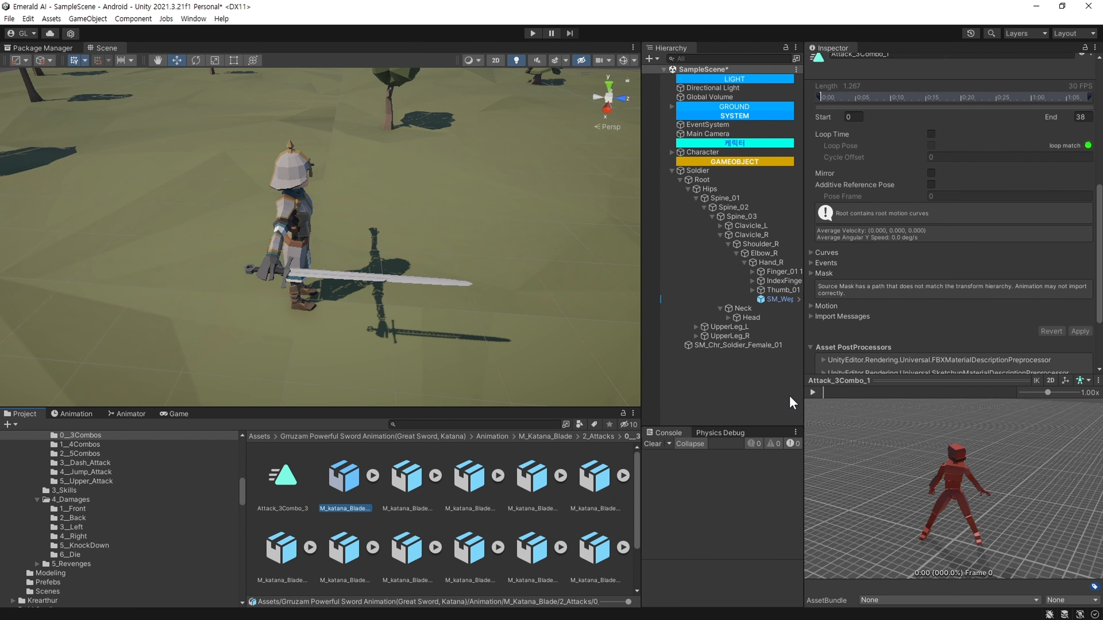
{"action": "left_click", "coordinate": [810, 263]}
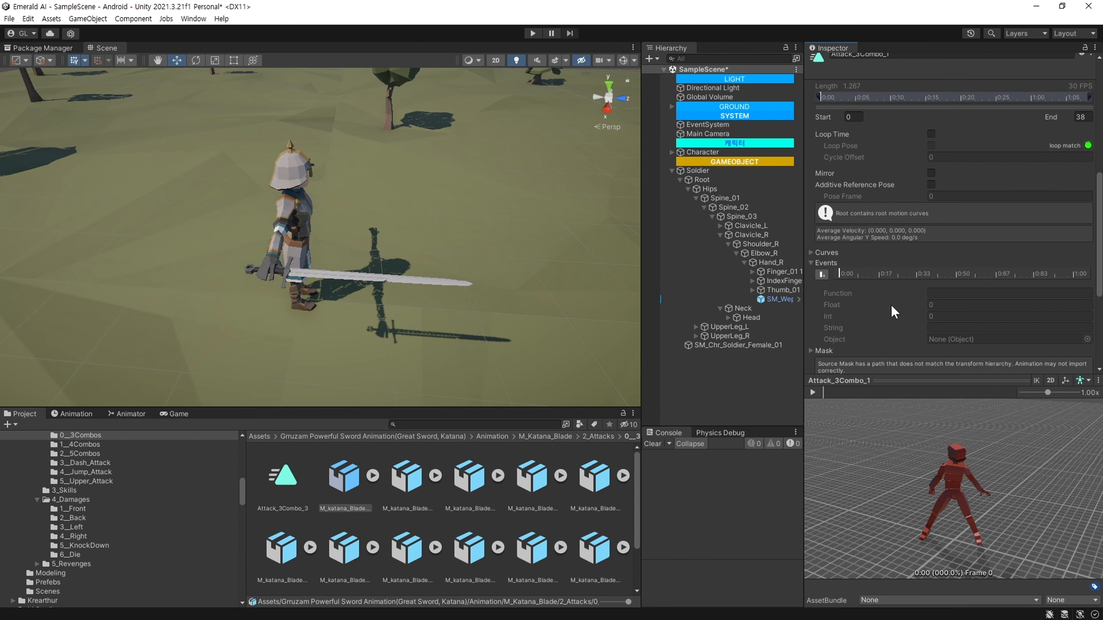
Add an animation event at frame 11 of Attack_3Combo_1 calling EmeraldAttackEvent, copy the function name and apply the import settings.
{"action": "scroll", "coordinate": [893, 312], "scroll_direction": "down", "scroll_amount": 3}
{"action": "left_click_drag", "start_coordinate": [824, 396], "coordinate": [876, 400]}
{"action": "left_click_drag", "start_coordinate": [963, 500], "coordinate": [872, 475]}
{"action": "mouse_move", "coordinate": [844, 381]}
{"action": "left_mouse_down"}
{"action": "mouse_move", "coordinate": [844, 309]}
{"action": "mouse_move", "coordinate": [844, 385]}
{"action": "mouse_move", "coordinate": [880, 405]}
{"action": "left_mouse_up"}
{"action": "mouse_move", "coordinate": [905, 471]}
{"action": "left_mouse_down"}
{"action": "mouse_move", "coordinate": [935, 479]}
{"action": "mouse_move", "coordinate": [924, 476]}
{"action": "left_mouse_up"}
{"action": "left_click", "coordinate": [823, 213]}
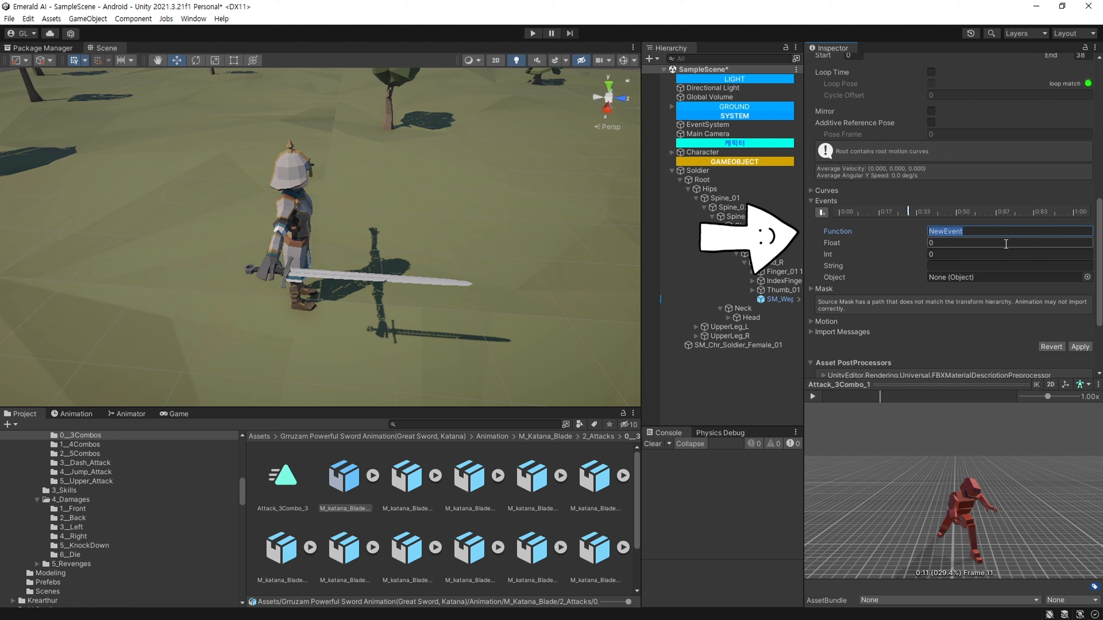
{"action": "key", "text": "BackSpace"}
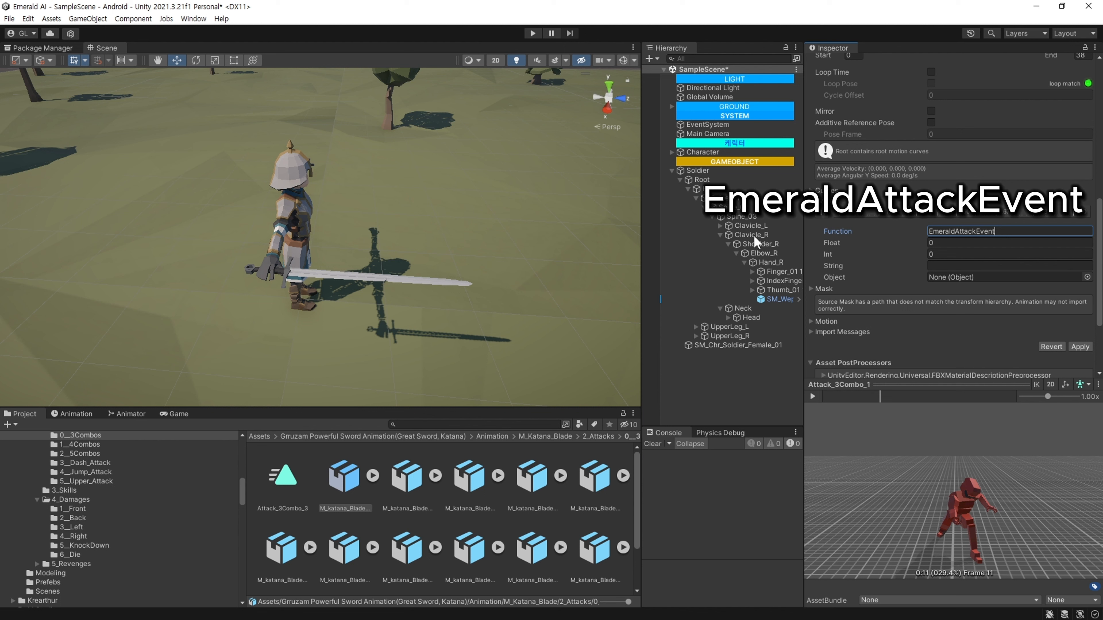
{"action": "key", "text": "Return"}
{"action": "key", "text": "ctrl+c"}
{"action": "left_click", "coordinate": [1079, 347]}
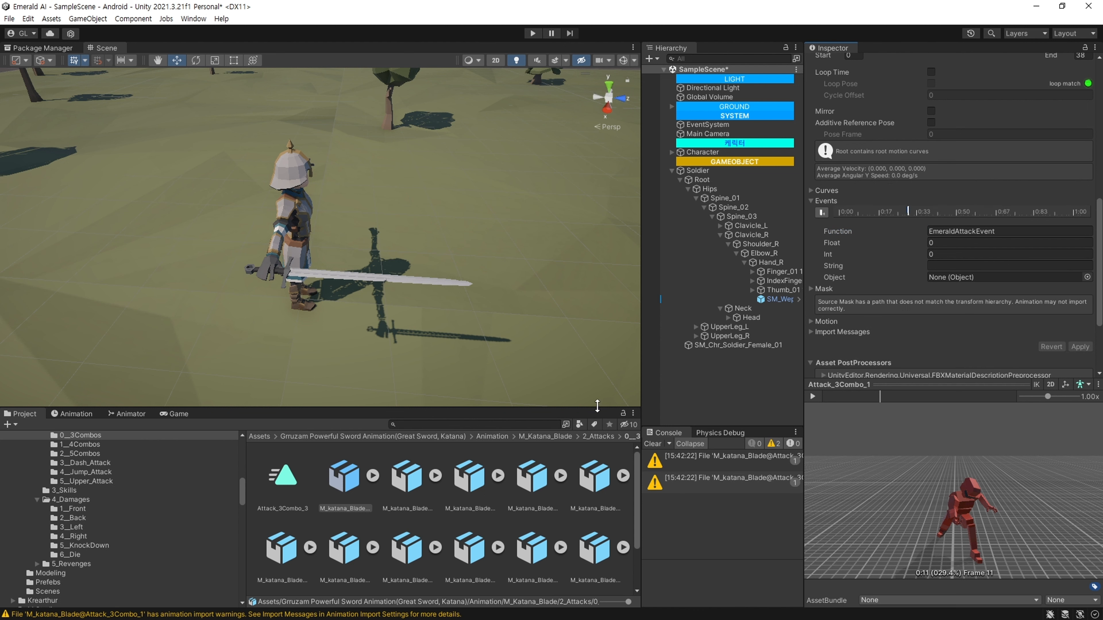
Add an EmeraldAttackEvent event at frame 5 of the Soldier's Attack_3Combo_2 clip, apply the import settings and clear the console.
{"action": "left_click", "coordinate": [697, 170]}
{"action": "double_click", "coordinate": [913, 224]}
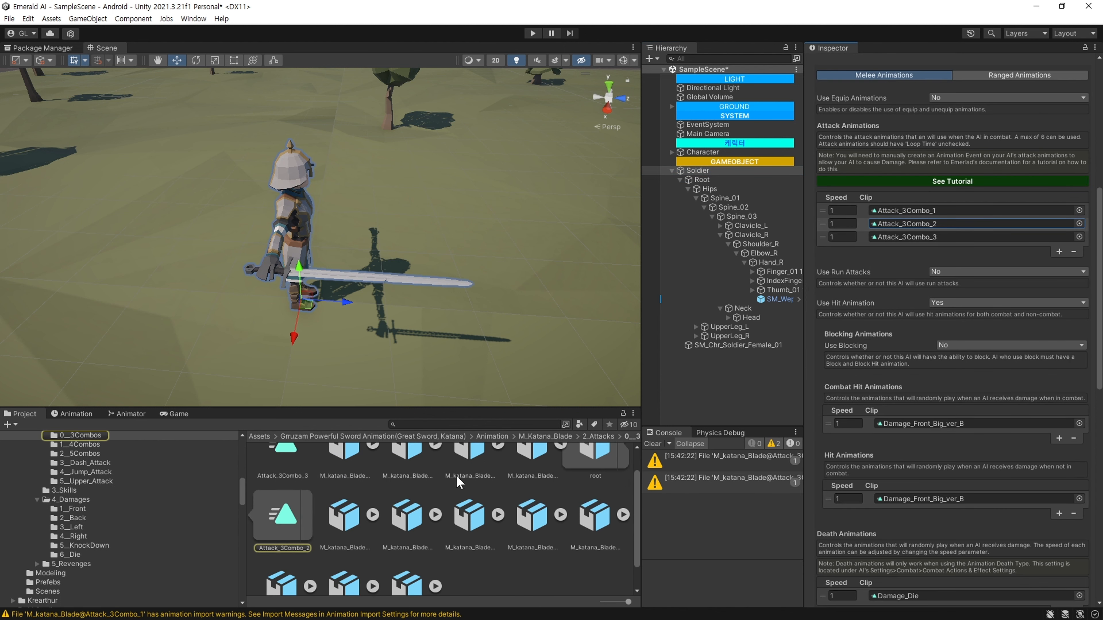
{"action": "scroll", "coordinate": [863, 312], "scroll_direction": "down", "scroll_amount": 3}
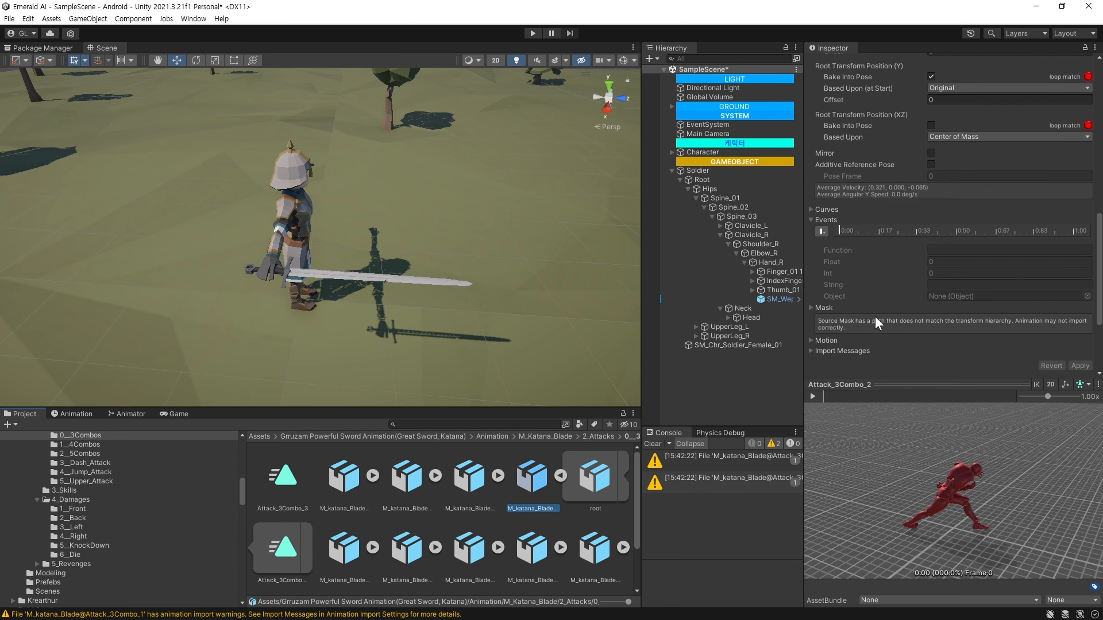
{"action": "left_click_drag", "start_coordinate": [977, 497], "coordinate": [854, 404]}
{"action": "left_click", "coordinate": [822, 231]}
{"action": "left_click", "coordinate": [994, 249]}
{"action": "key", "text": "ctrl+v"}
{"action": "left_click", "coordinate": [1073, 367]}
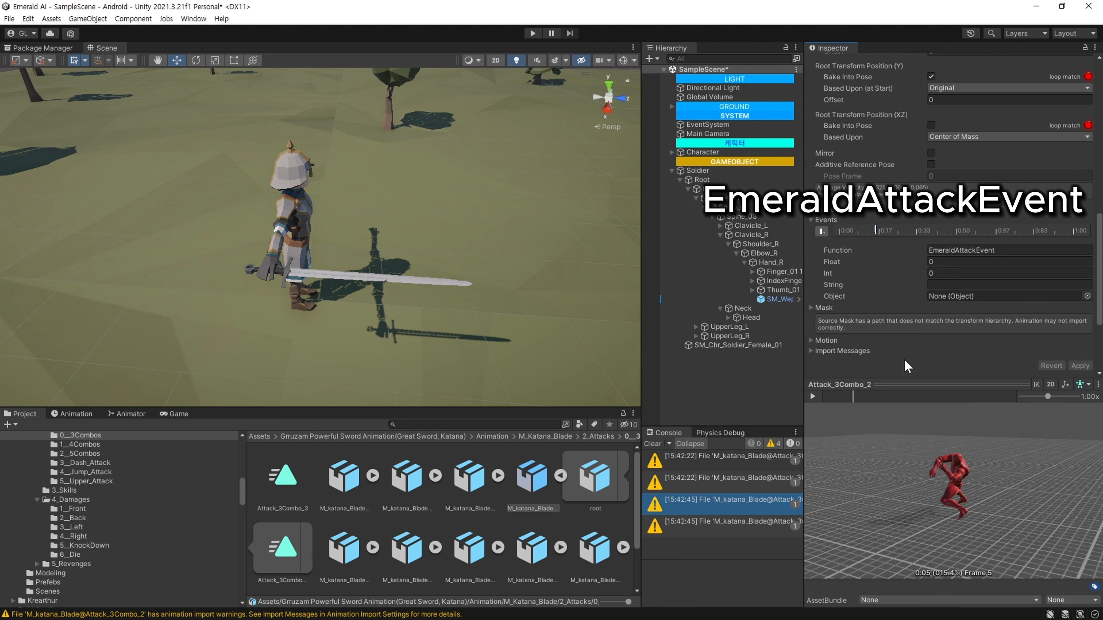
{"action": "left_click", "coordinate": [653, 443]}
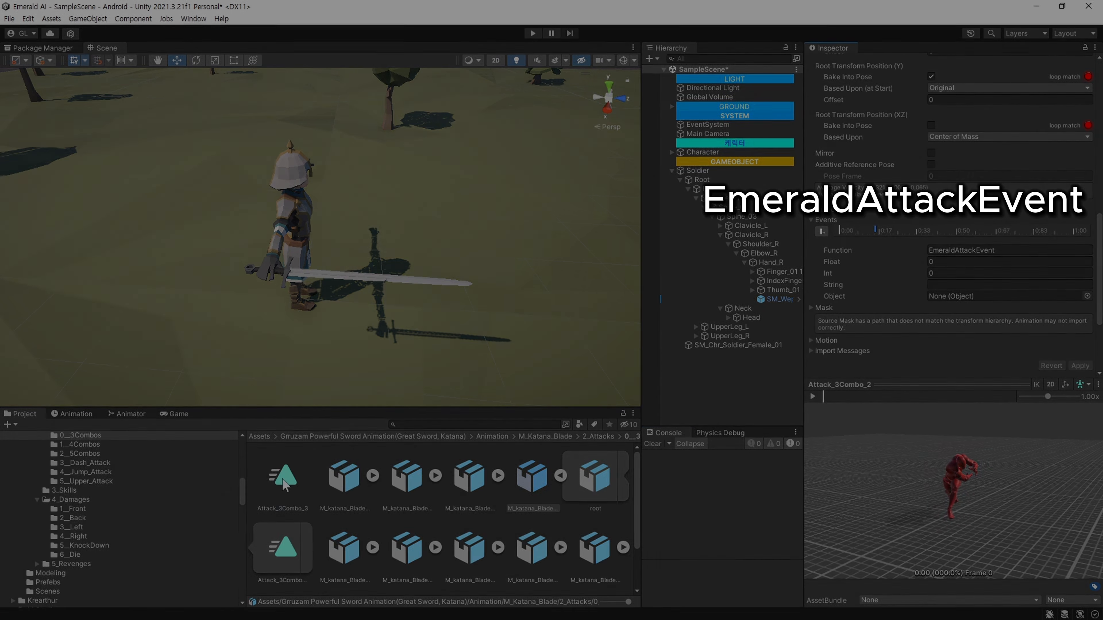
Select the Soldier, open the Animation window and load its Attack_3Combo_3 clip for editing.
{"action": "left_click", "coordinate": [283, 477]}
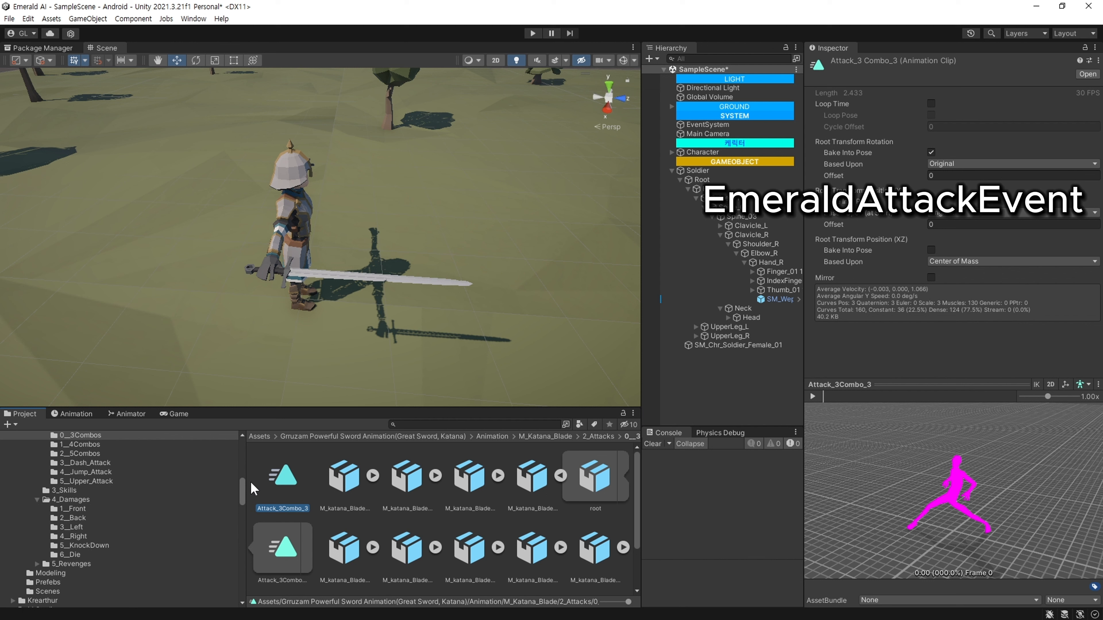
{"action": "left_click", "coordinate": [697, 170]}
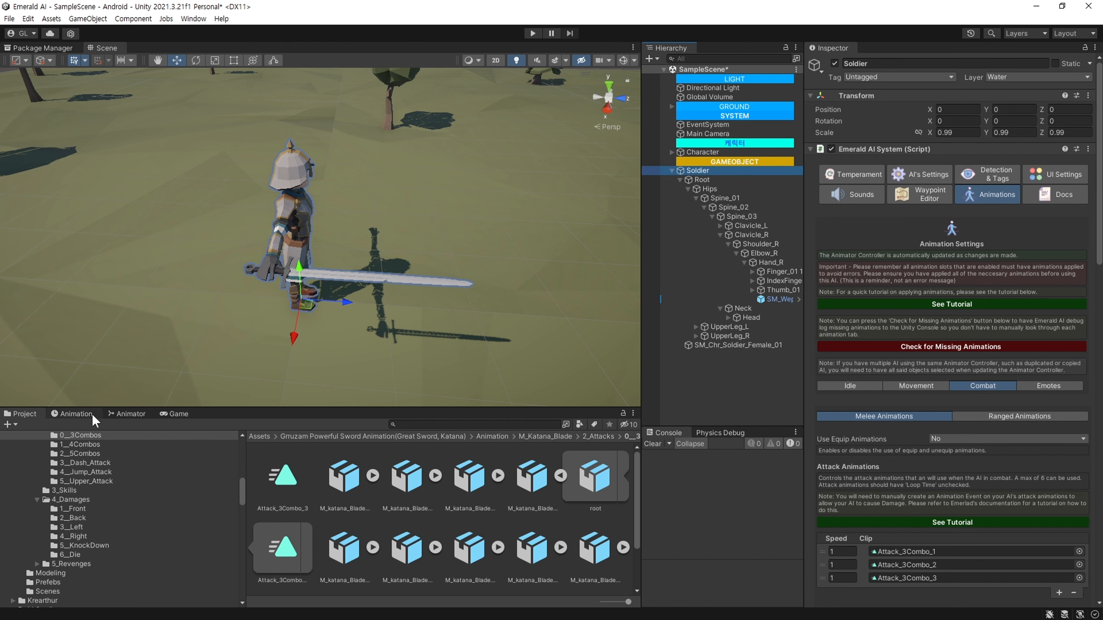
{"action": "left_click", "coordinate": [82, 417]}
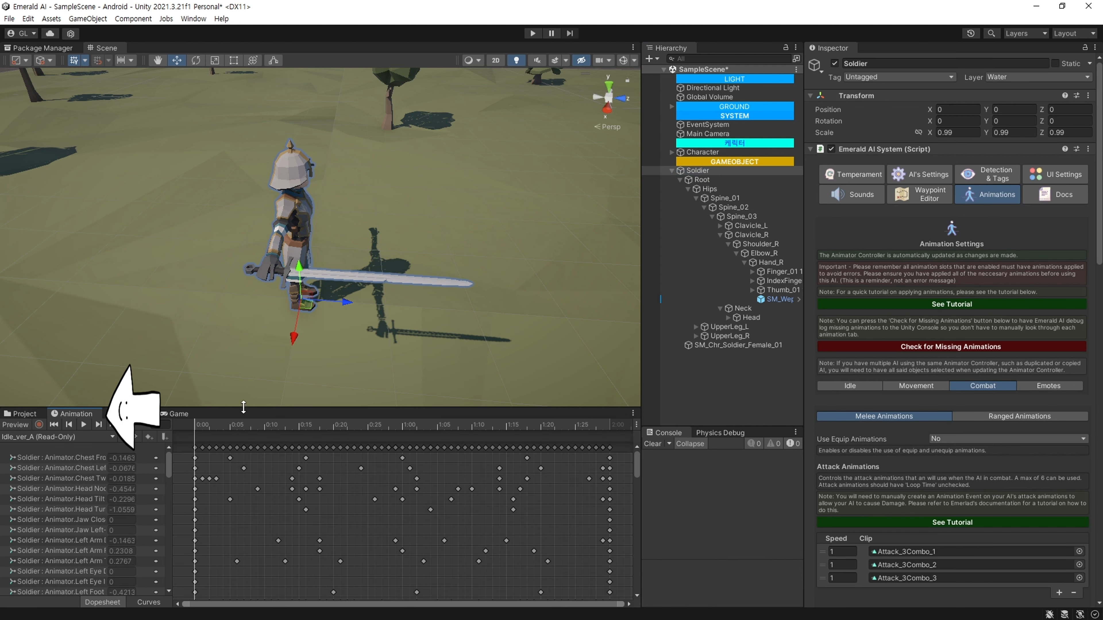
{"action": "left_click", "coordinate": [193, 18]}
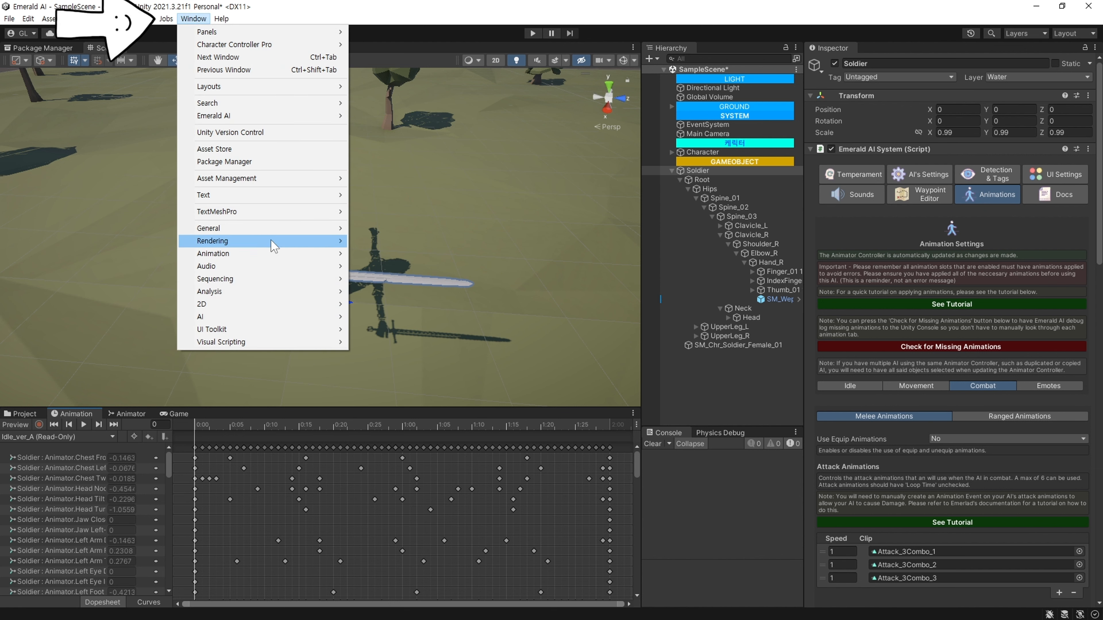
{"action": "mouse_move", "coordinate": [270, 254]}
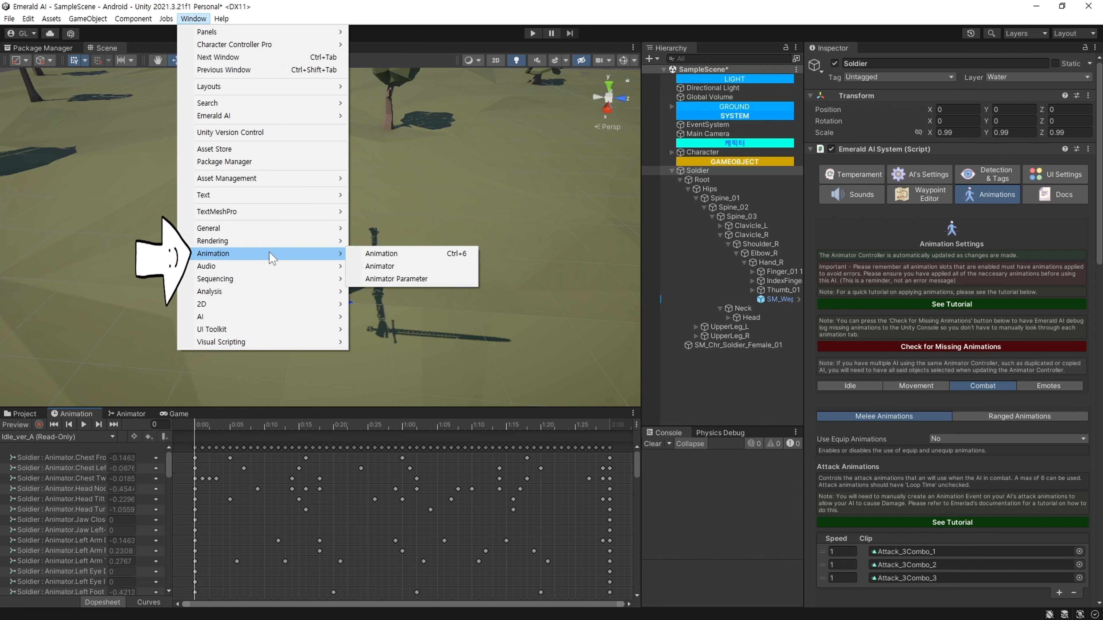
{"action": "left_click", "coordinate": [444, 254]}
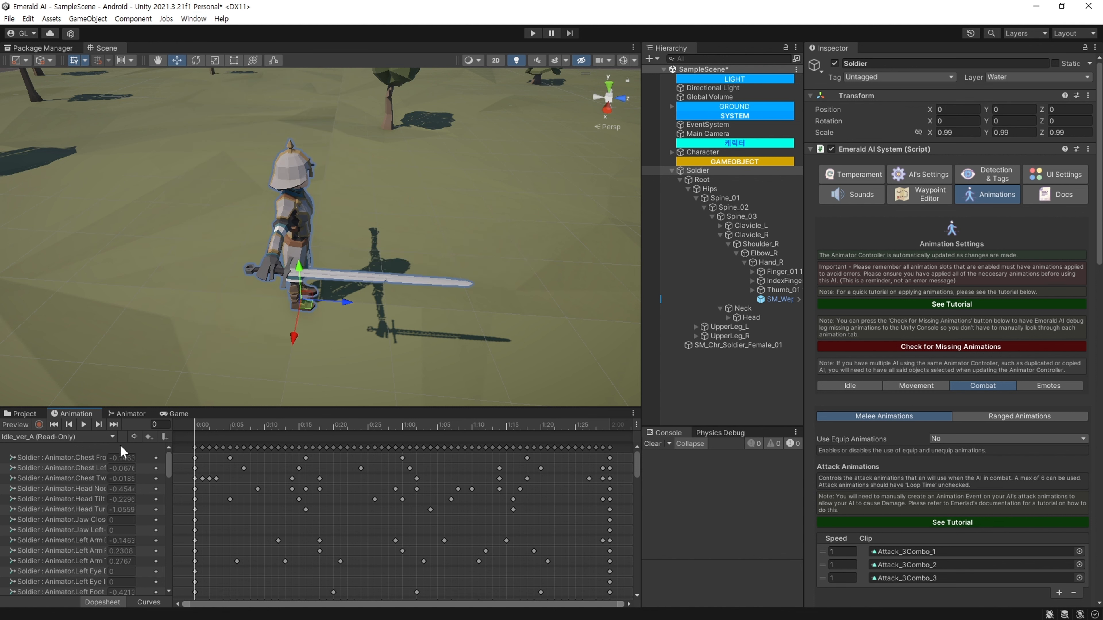
{"action": "left_click", "coordinate": [104, 437]}
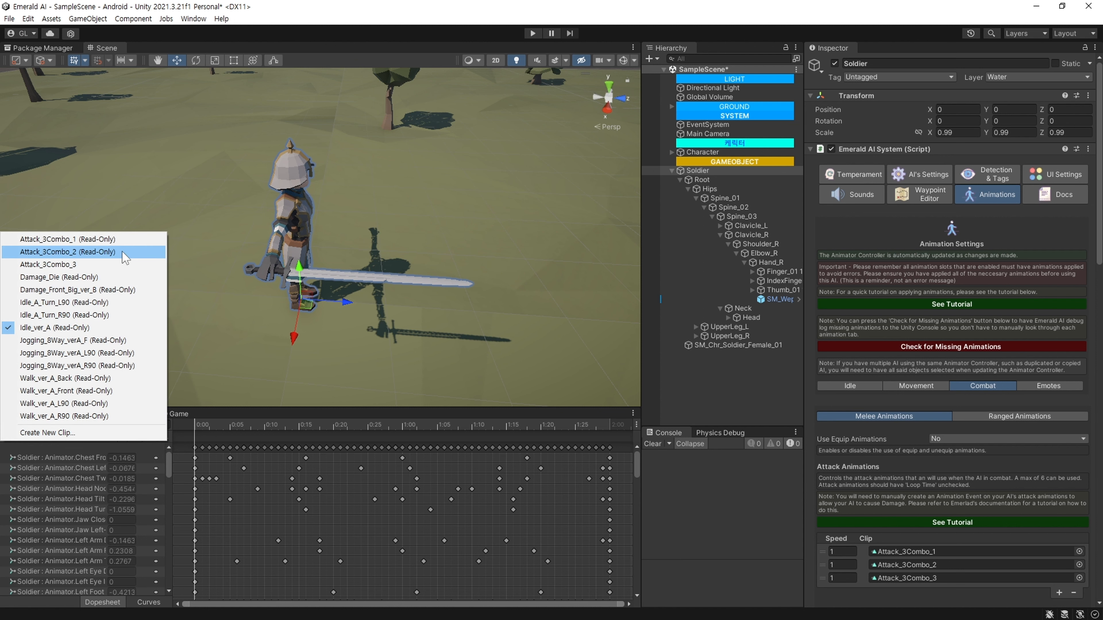
{"action": "left_click", "coordinate": [119, 264]}
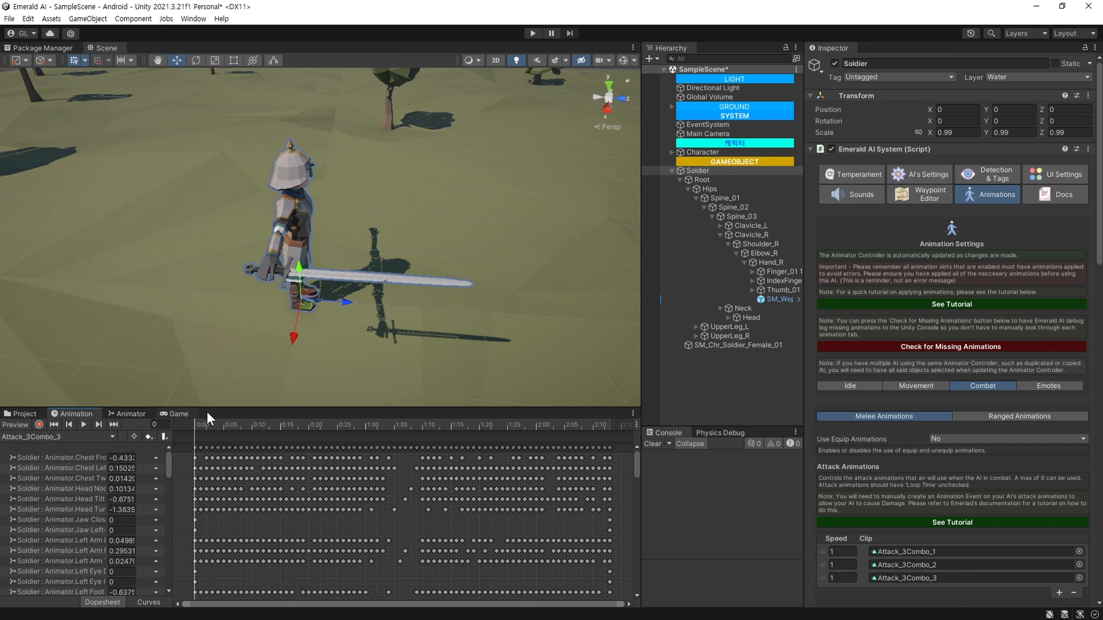
Add an animation event at frame 25 of Attack_3Combo_3 and assign the EmeraldAttackEvent() function to it.
{"action": "mouse_move", "coordinate": [197, 430]}
{"action": "left_mouse_down"}
{"action": "mouse_move", "coordinate": [339, 439]}
{"action": "mouse_move", "coordinate": [321, 425]}
{"action": "mouse_move", "coordinate": [337, 425]}
{"action": "left_mouse_up"}
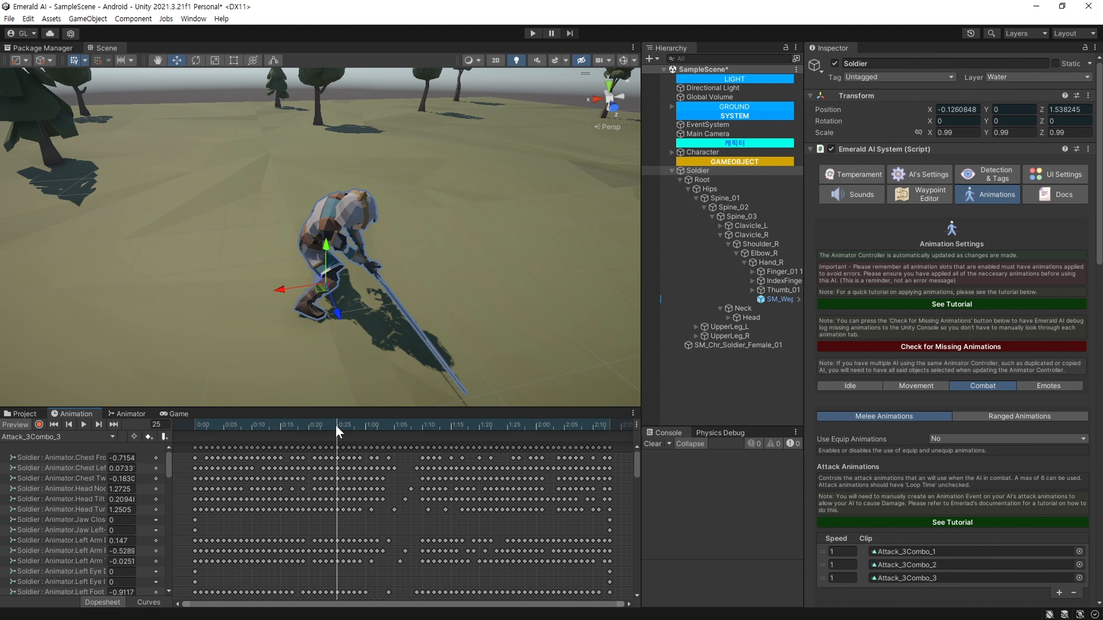
{"action": "left_click", "coordinate": [164, 436]}
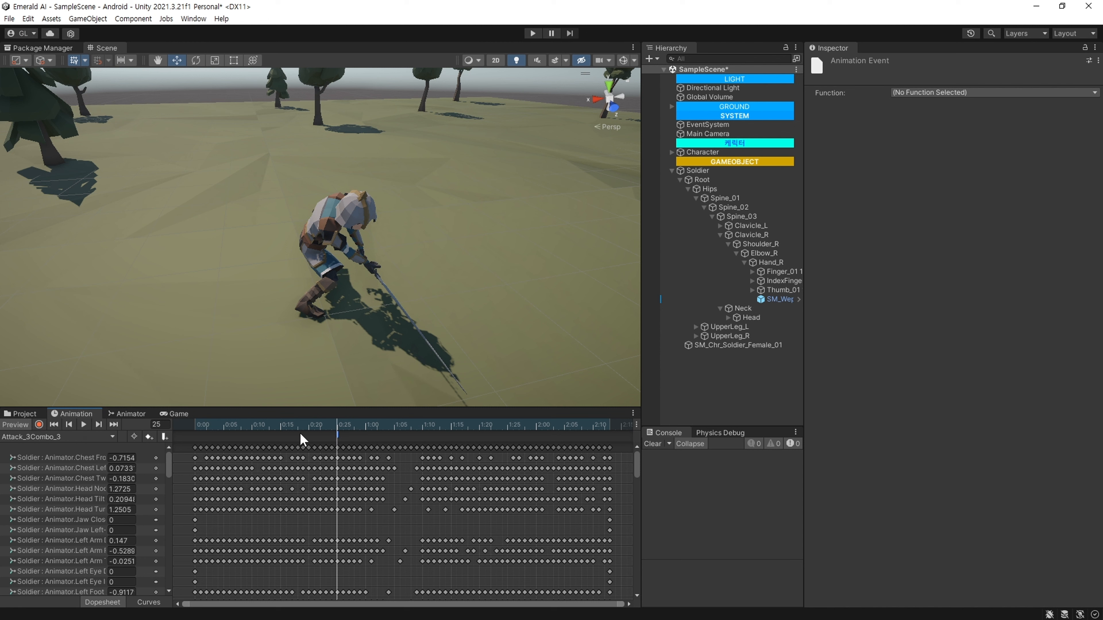
{"action": "left_click", "coordinate": [909, 93]}
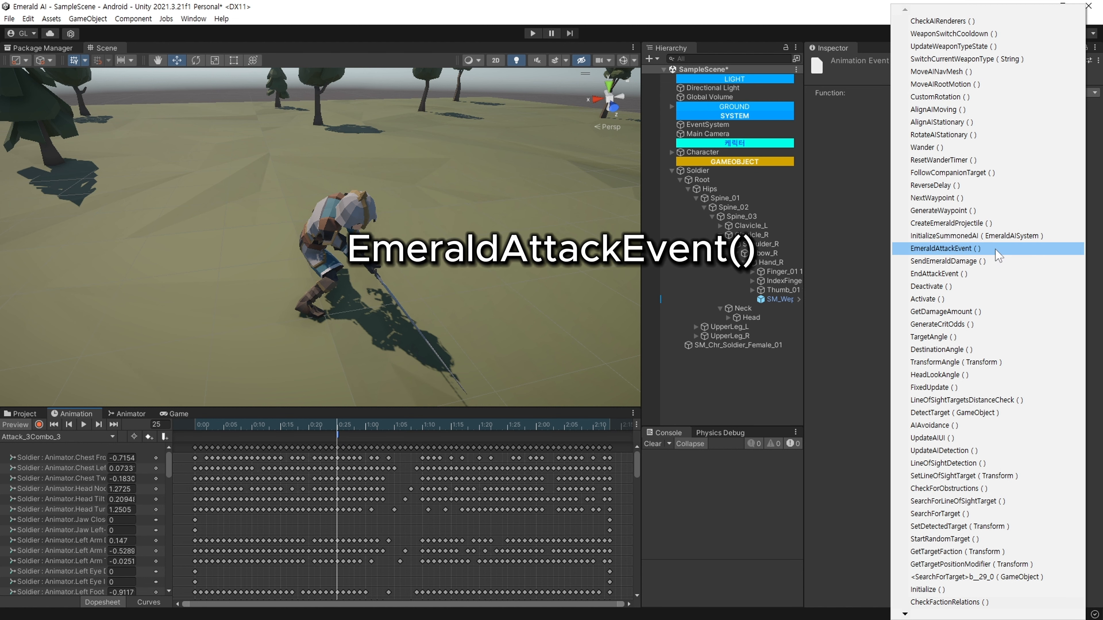
{"action": "left_click", "coordinate": [946, 249]}
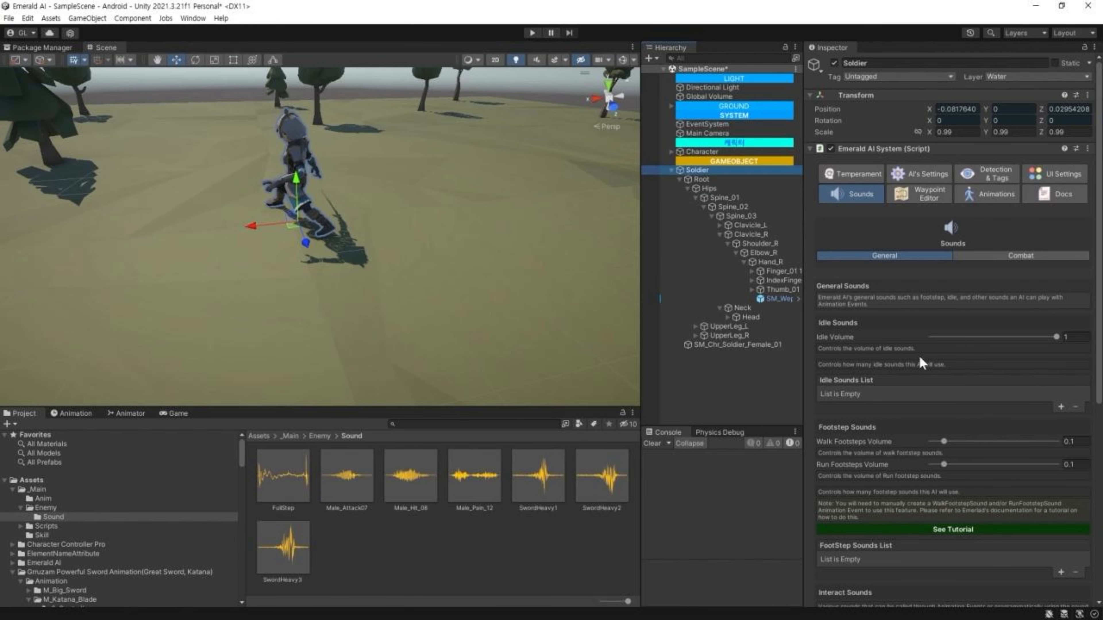
Add the FullStep clip to the Soldier's footstep sounds and set the walk and run footsteps volumes to 1.
{"action": "scroll", "coordinate": [919, 356], "scroll_direction": "down", "scroll_amount": 8}
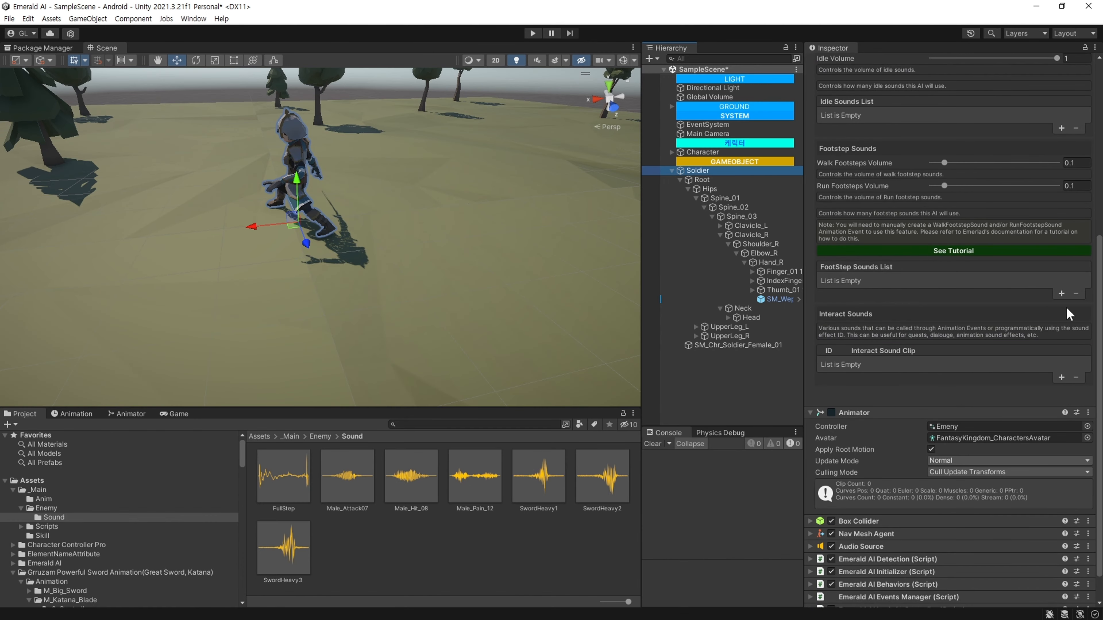
{"action": "left_click", "coordinate": [1061, 293]}
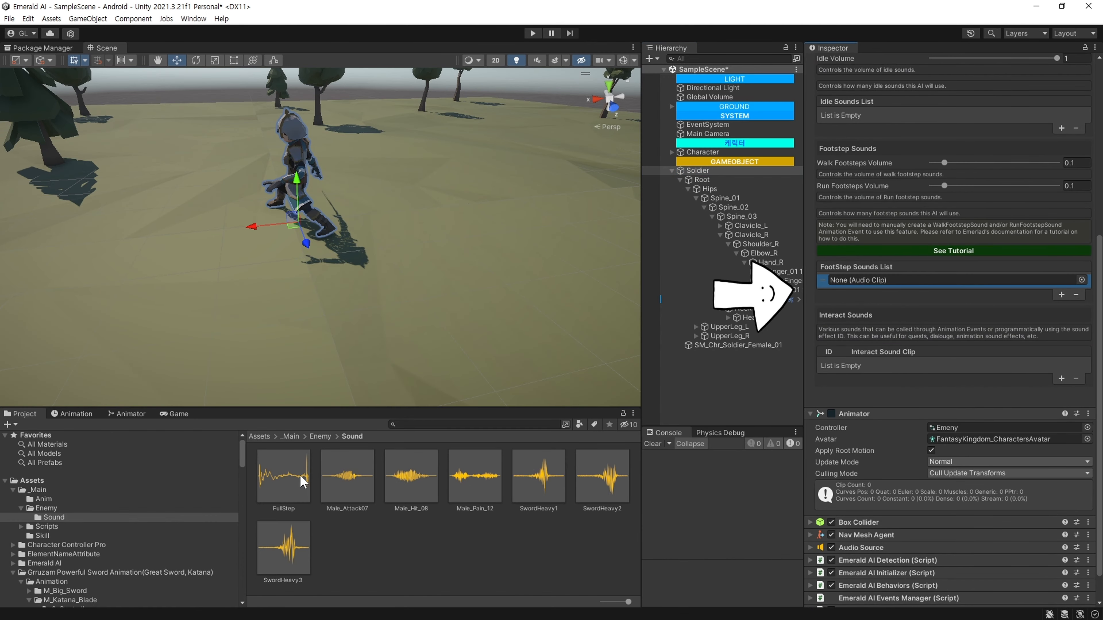
{"action": "left_click_drag", "start_coordinate": [302, 481], "coordinate": [904, 283]}
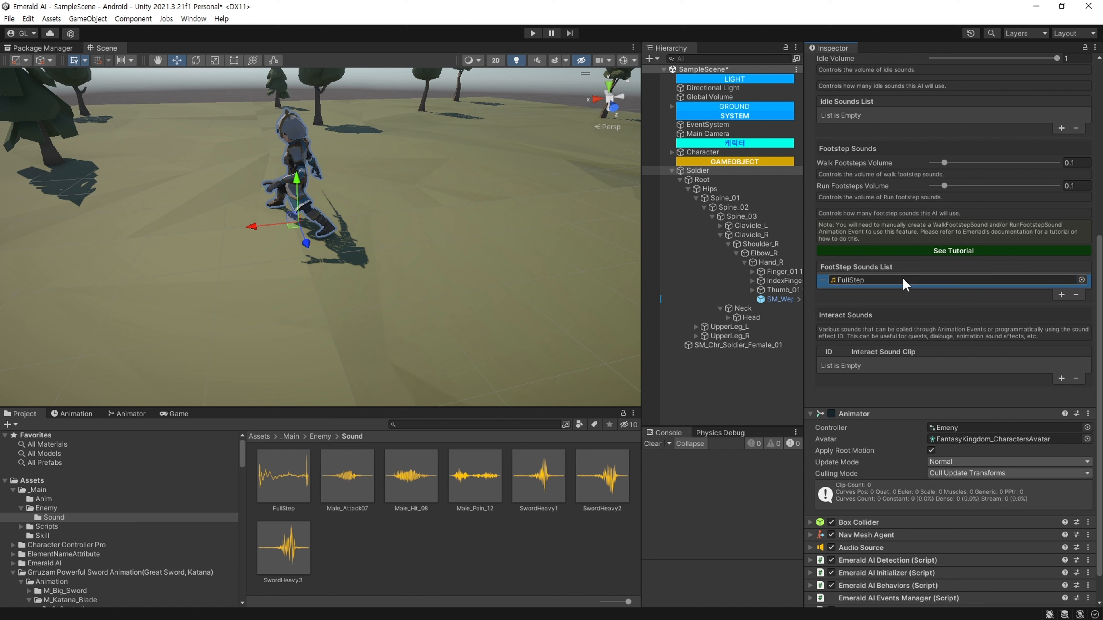
{"action": "left_click", "coordinate": [1072, 163]}
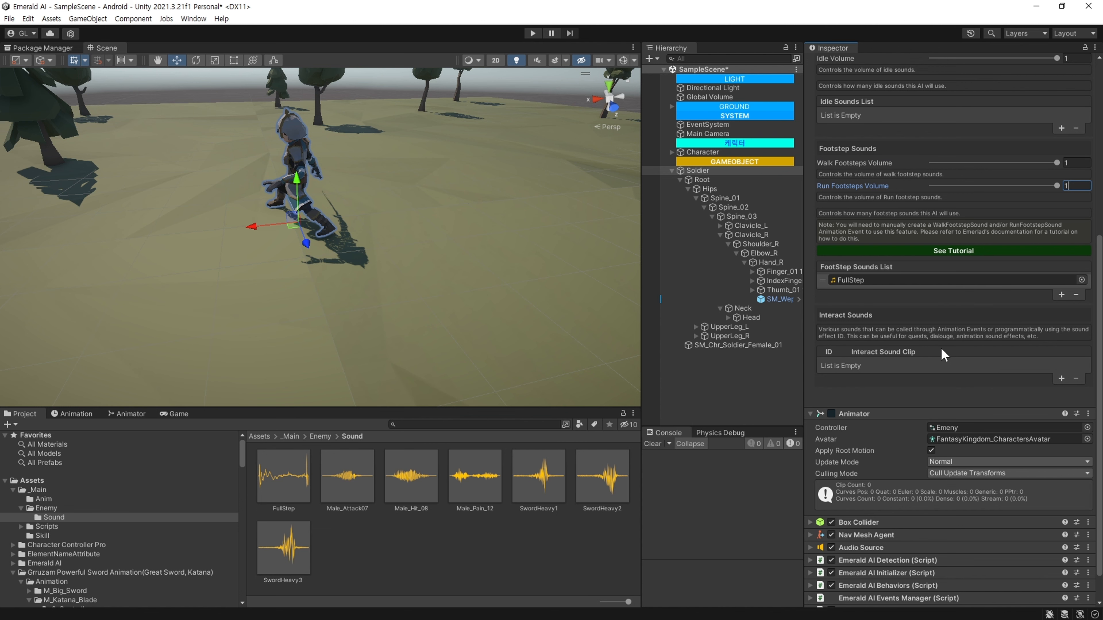
Locate the Walk_ver_A_Front clip from the Soldier's movement animations and open its import settings at the Events section.
{"action": "scroll", "coordinate": [940, 347], "scroll_direction": "up", "scroll_amount": 5}
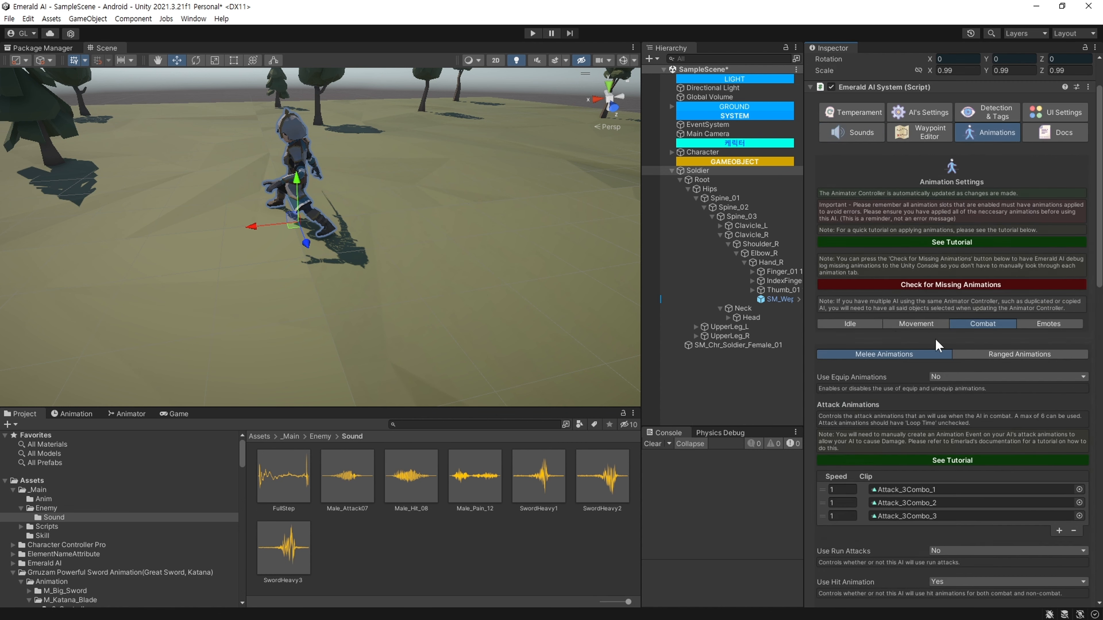
{"action": "left_click", "coordinate": [916, 323]}
{"action": "scroll", "coordinate": [935, 339], "scroll_direction": "down", "scroll_amount": 5}
{"action": "left_click", "coordinate": [959, 382]}
{"action": "scroll", "coordinate": [424, 524], "scroll_direction": "up", "scroll_amount": 1}
{"action": "left_click", "coordinate": [413, 478]}
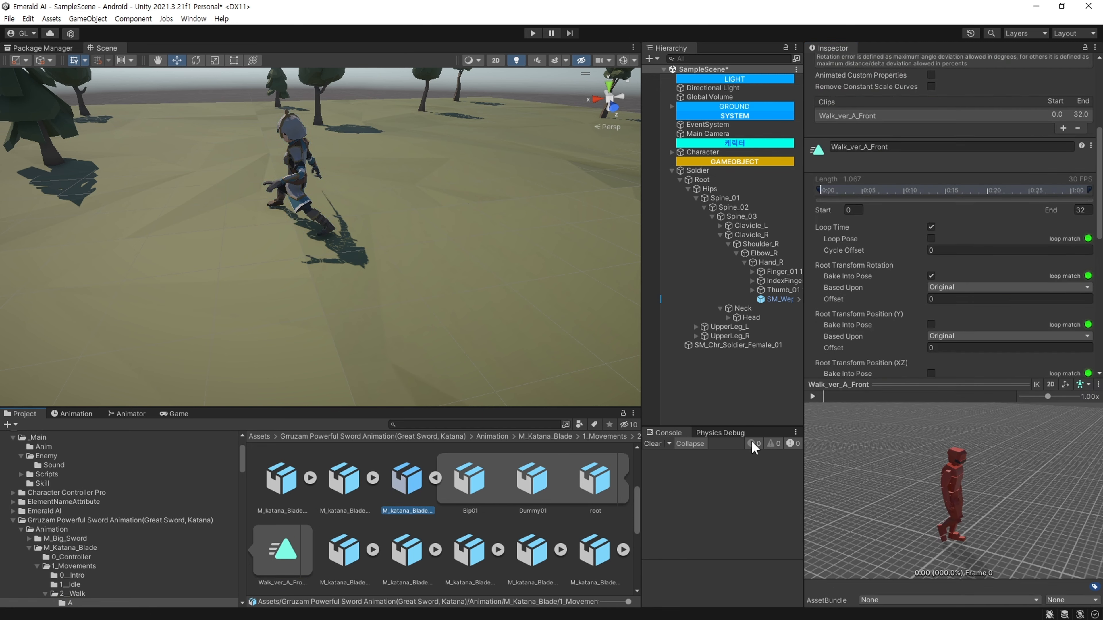
{"action": "scroll", "coordinate": [874, 254], "scroll_direction": "down", "scroll_amount": 5}
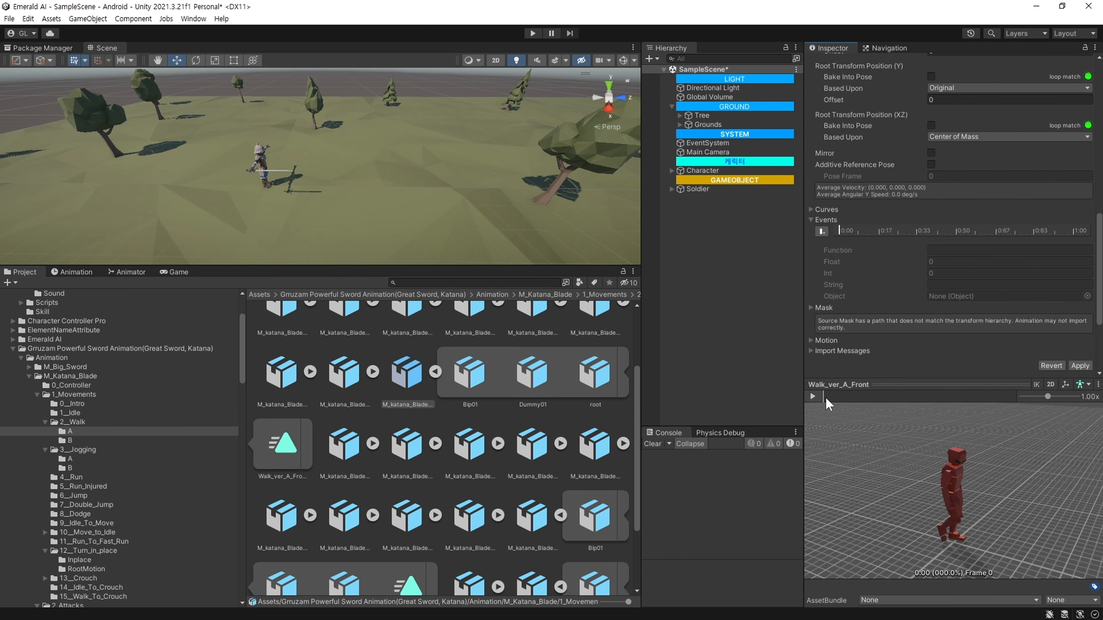
Add WalkFootstepSound events at frames 11 and 26 of Walk_ver_A_Front and apply the import settings.
{"action": "left_click_drag", "start_coordinate": [825, 398], "coordinate": [893, 416]}
{"action": "left_click", "coordinate": [822, 231]}
{"action": "left_click", "coordinate": [982, 251]}
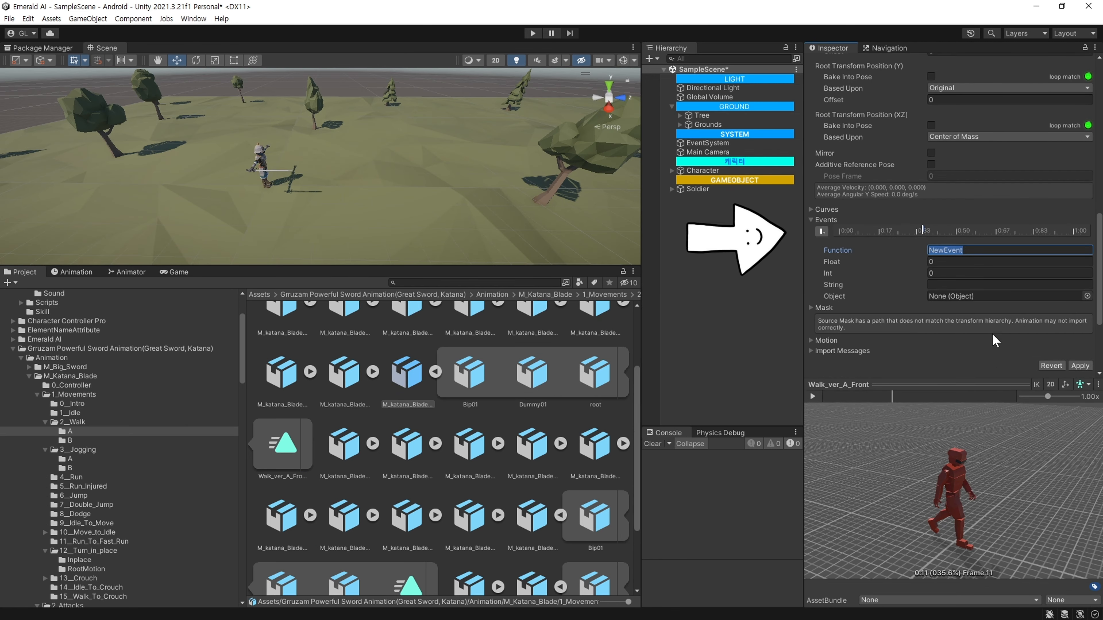
{"action": "type", "text": "WalkFootstepSound"}
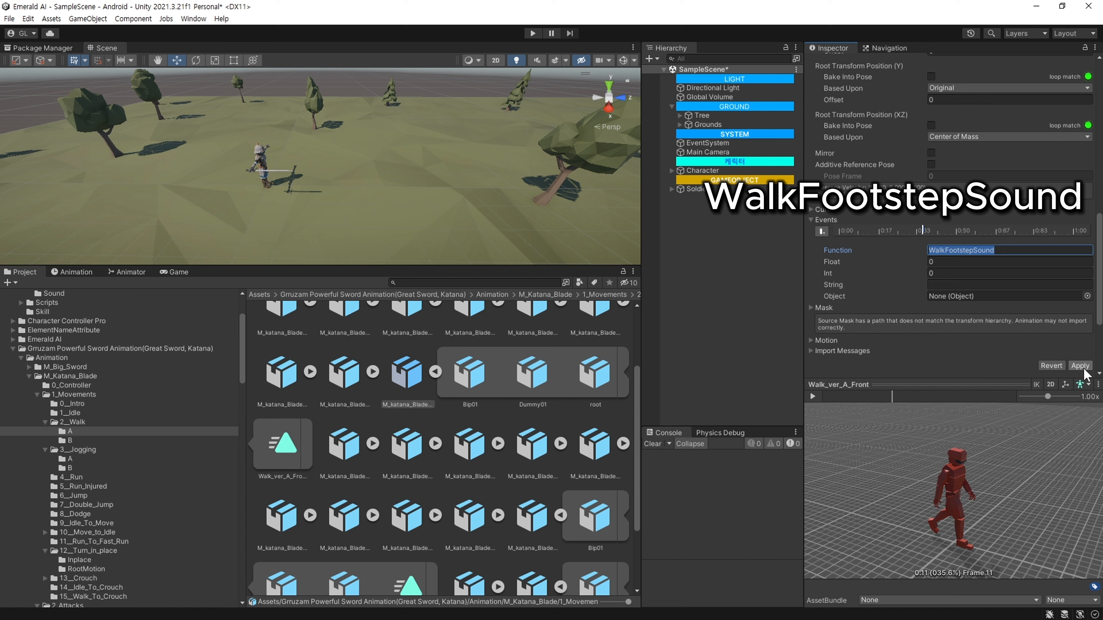
{"action": "left_click", "coordinate": [1083, 368]}
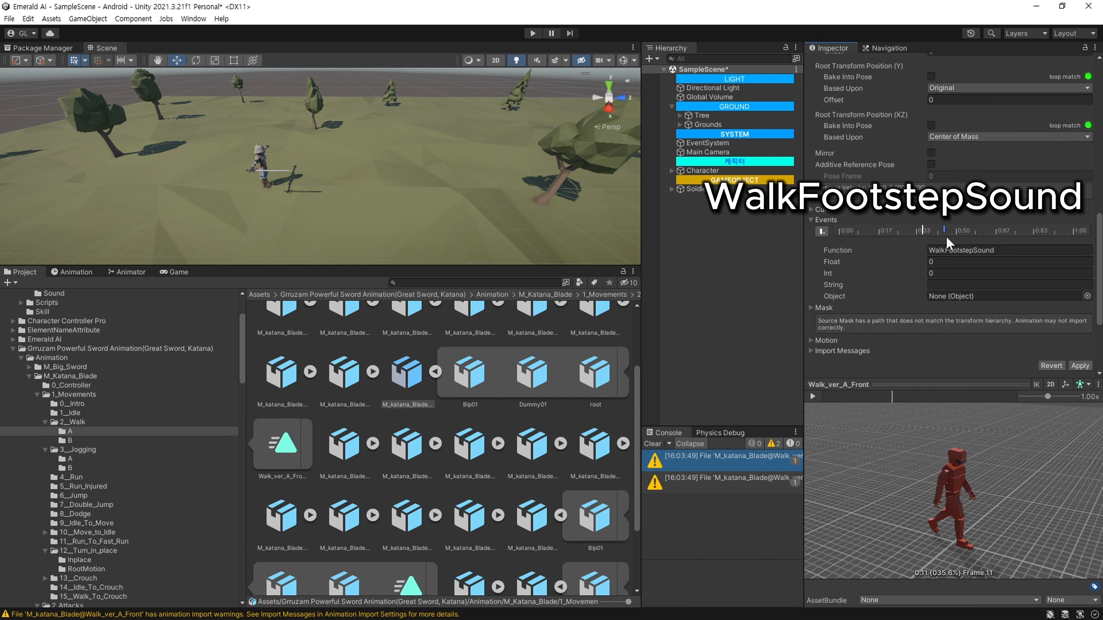
{"action": "left_click", "coordinate": [907, 398]}
{"action": "left_click_drag", "start_coordinate": [907, 401], "coordinate": [977, 416]}
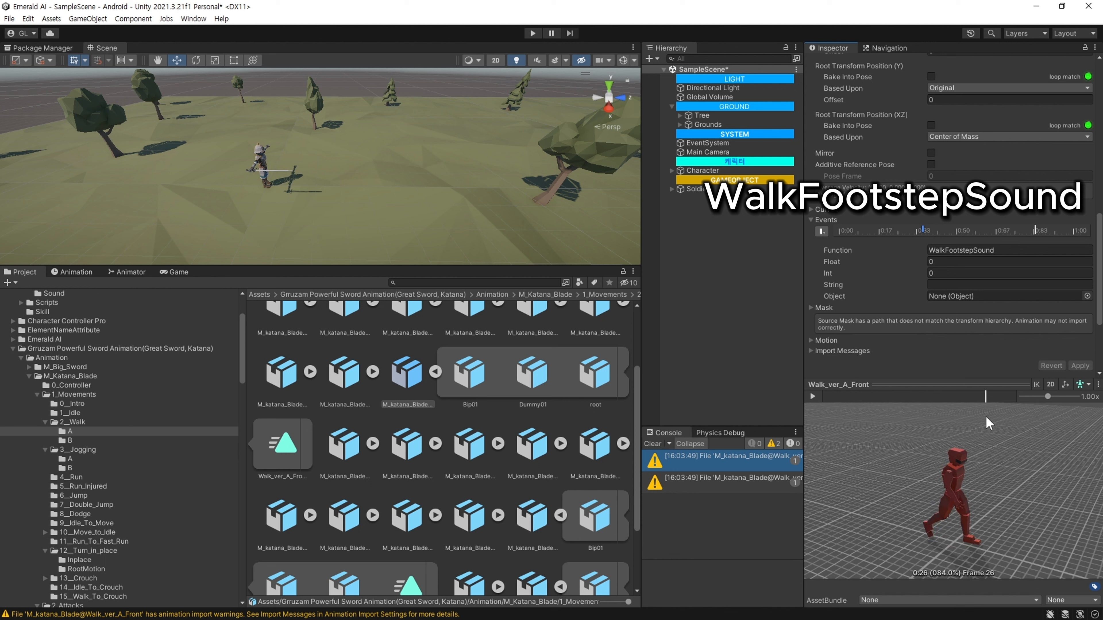
Add an animation event at frame 26 of Walk_ver_A_Front and set its function to WalkFootstepSound.
{"action": "left_click", "coordinate": [827, 230]}
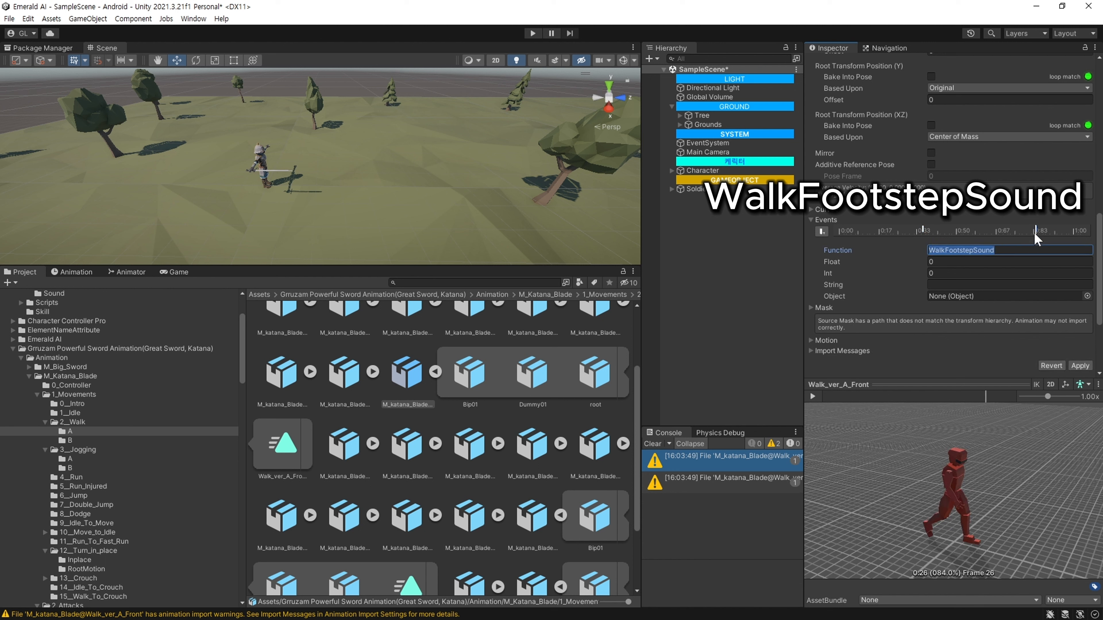
{"action": "left_click", "coordinate": [1035, 234]}
{"action": "left_click", "coordinate": [995, 252]}
{"action": "type", "text": "WalkFootstepSound"}
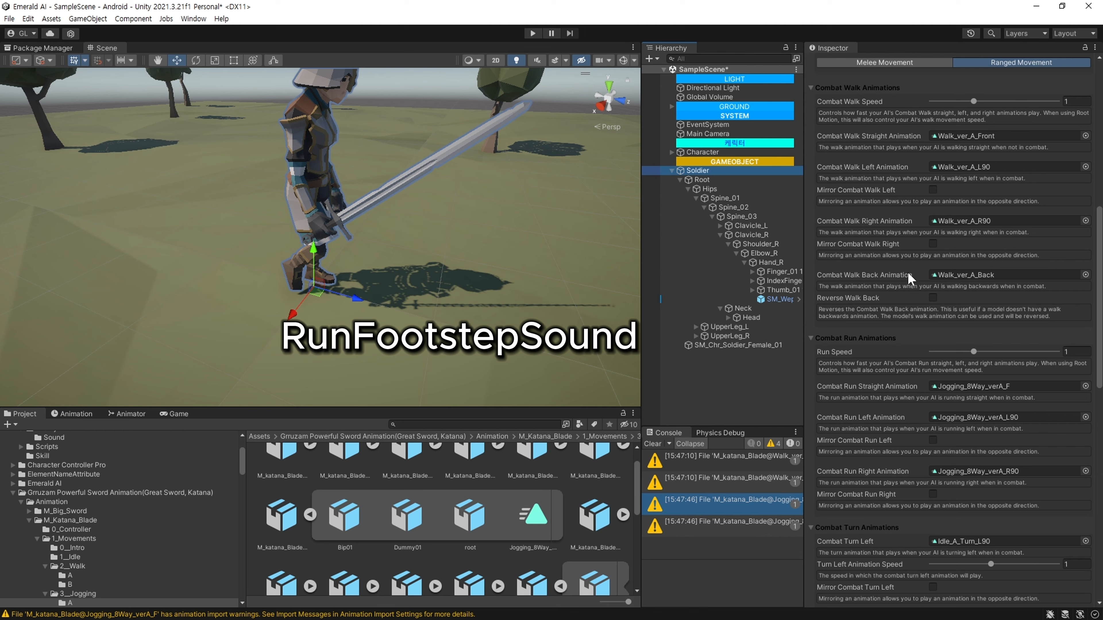
Add three empty entries to the Attack Sounds List in the Soldier's combat sound settings.
{"action": "scroll", "coordinate": [881, 280], "scroll_direction": "up", "scroll_amount": 10}
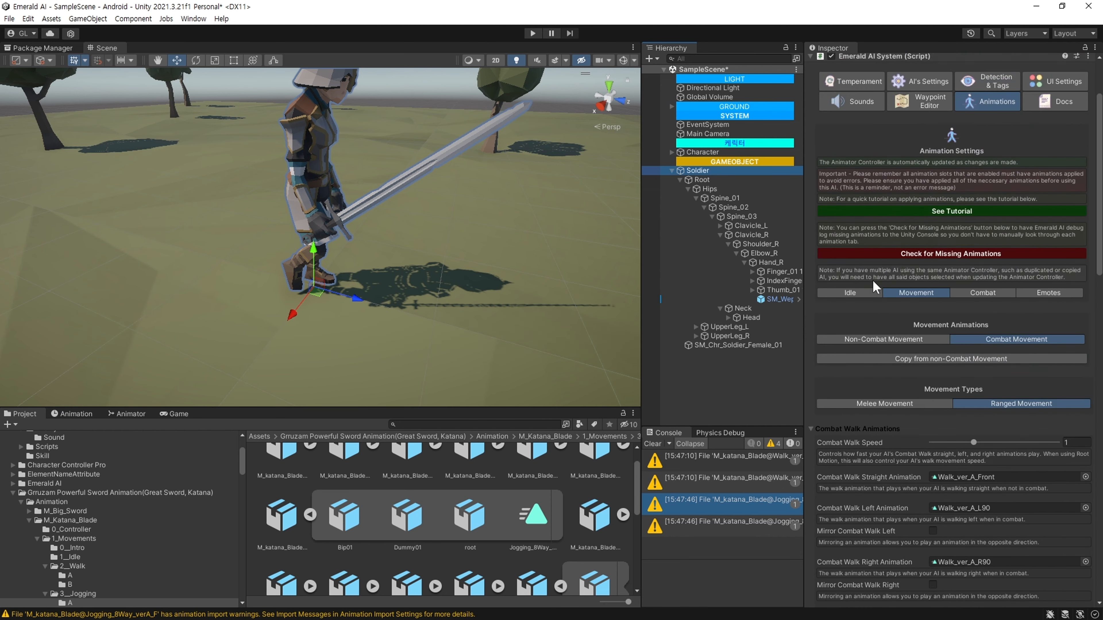
{"action": "scroll", "coordinate": [872, 281], "scroll_direction": "up", "scroll_amount": 2}
{"action": "left_click", "coordinate": [850, 163]}
{"action": "scroll", "coordinate": [864, 322], "scroll_direction": "down", "scroll_amount": 7}
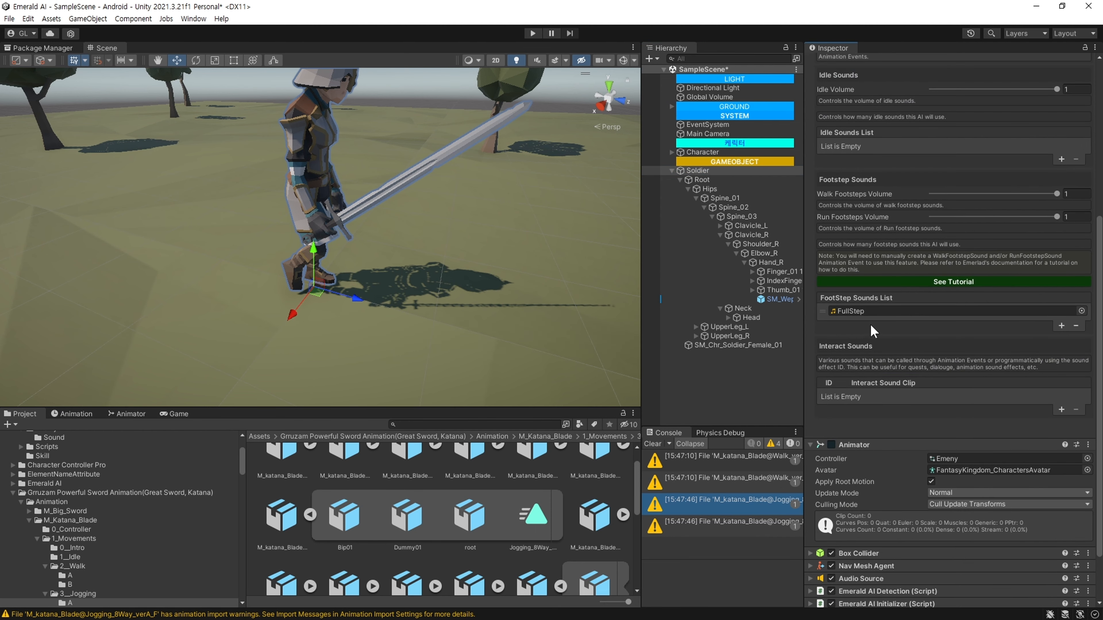
{"action": "scroll", "coordinate": [881, 330], "scroll_direction": "up", "scroll_amount": 7}
{"action": "left_click", "coordinate": [988, 161]}
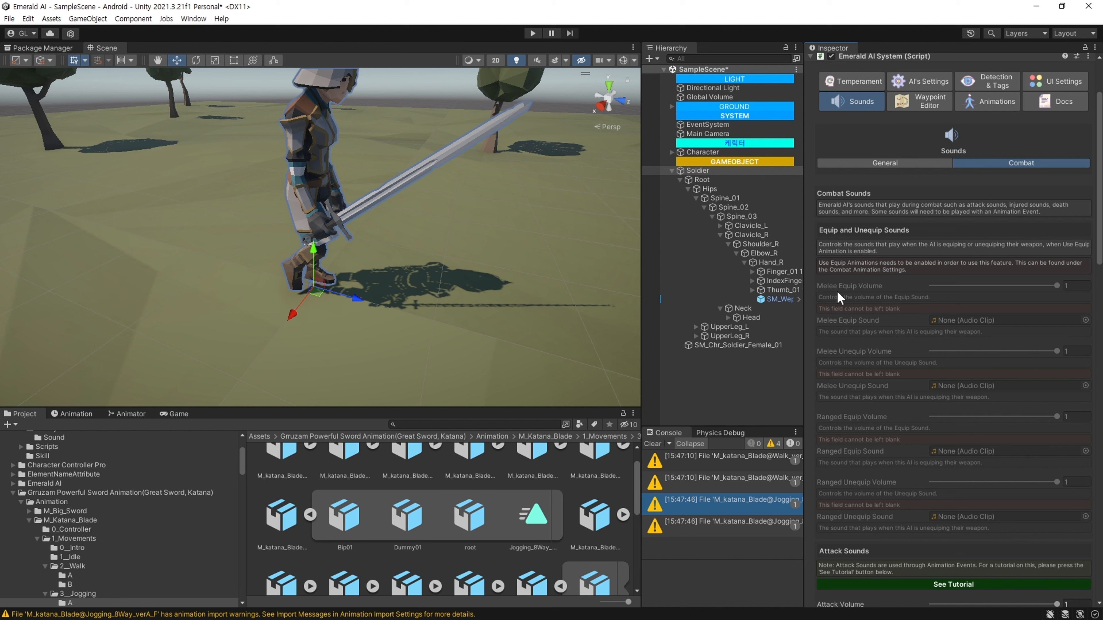
{"action": "scroll", "coordinate": [882, 297], "scroll_direction": "down", "scroll_amount": 7}
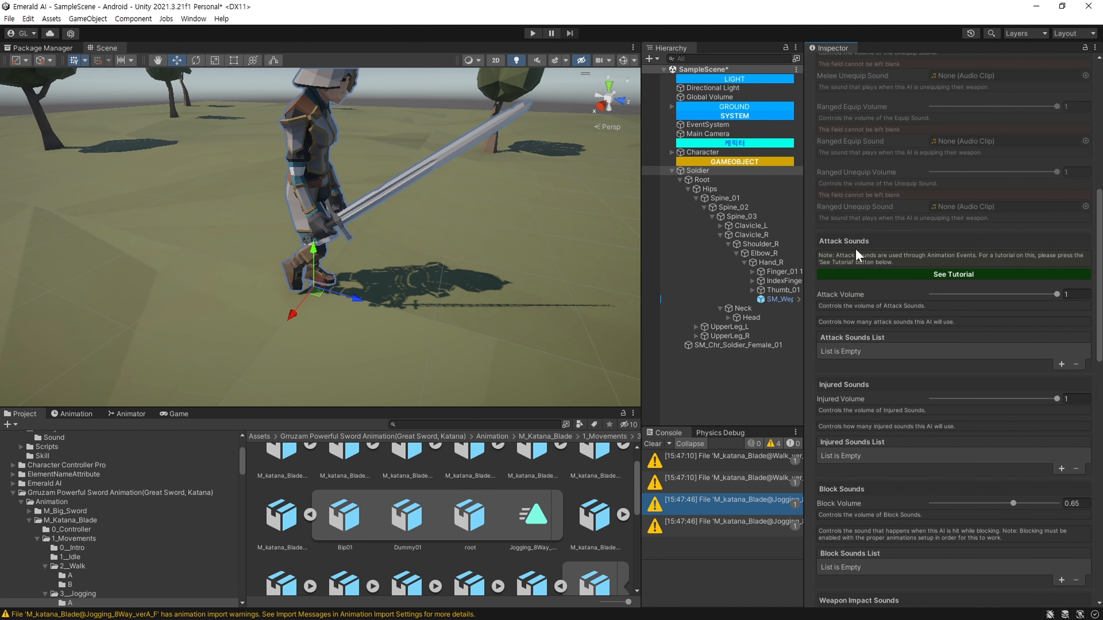
{"action": "left_click", "coordinate": [1061, 365]}
{"action": "left_click", "coordinate": [1062, 365]}
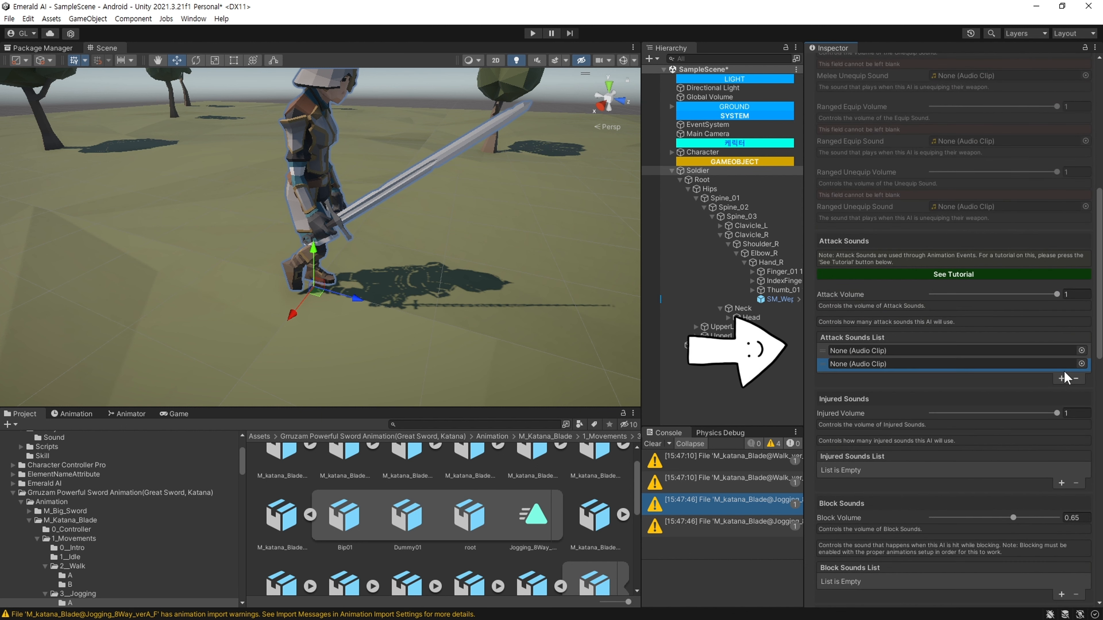
{"action": "left_click", "coordinate": [1062, 378]}
Assign the SwordHeavy1, SwordHeavy2 and SwordHeavy3 clips from the Enemy Sound folder to the three Attack Sounds List entries.
{"action": "left_click", "coordinate": [38, 438]}
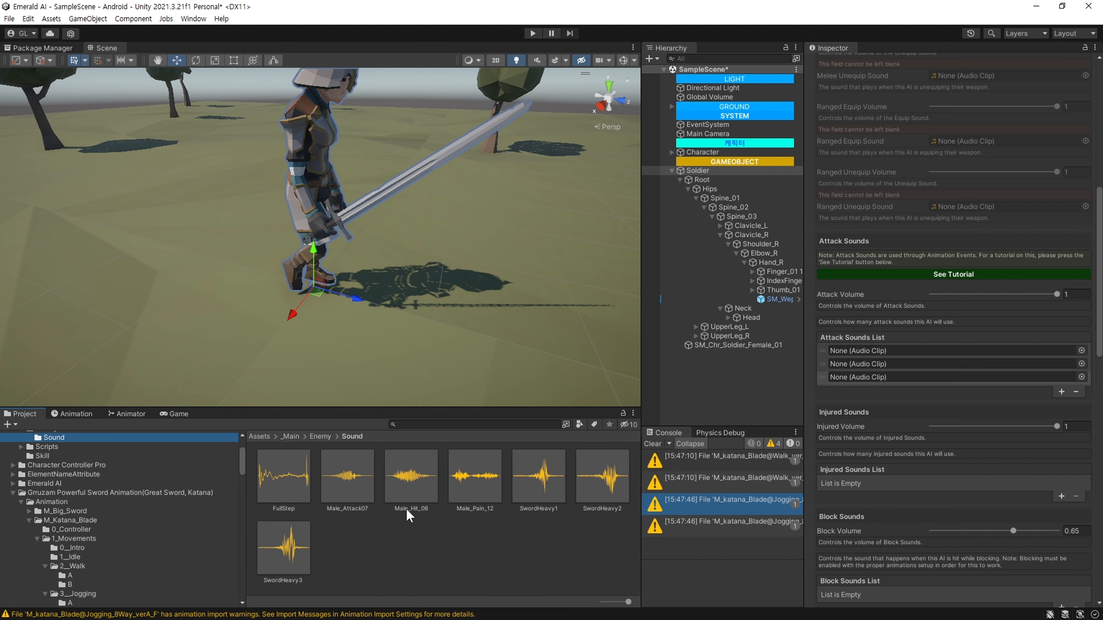
{"action": "left_click_drag", "start_coordinate": [538, 489], "coordinate": [868, 351]}
{"action": "left_click_drag", "start_coordinate": [602, 477], "coordinate": [868, 363]}
{"action": "left_click_drag", "start_coordinate": [290, 537], "coordinate": [880, 383]}
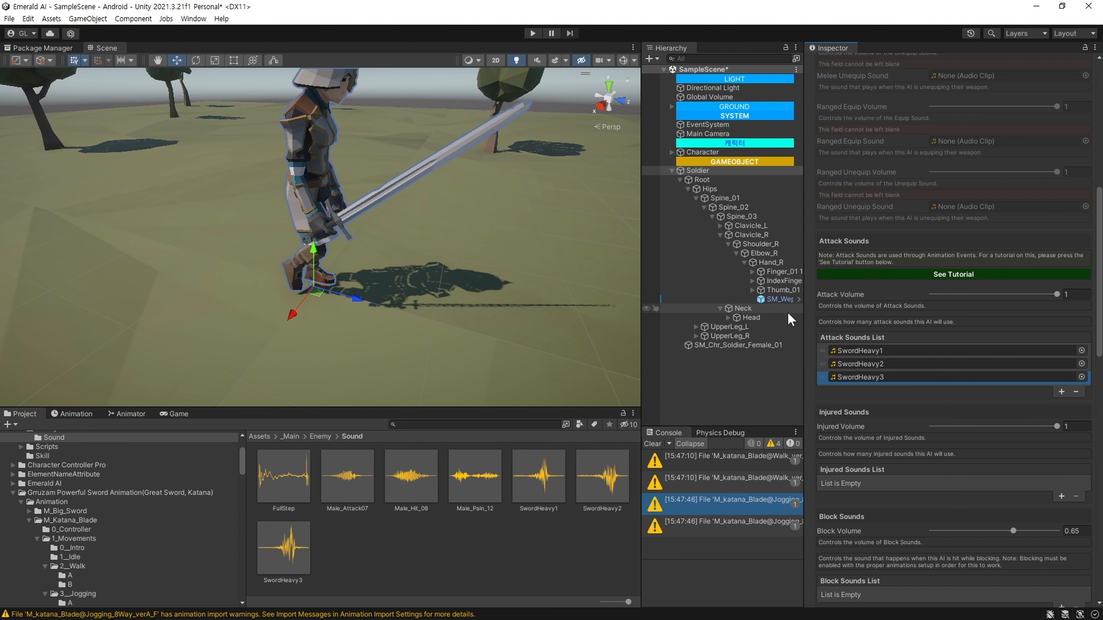
Add an entry to the Soldier's Death Sounds List and assign the Male_Pain_12 clip to it.
{"action": "scroll", "coordinate": [914, 413], "scroll_direction": "down", "scroll_amount": 3}
{"action": "scroll", "coordinate": [914, 413], "scroll_direction": "down", "scroll_amount": 18}
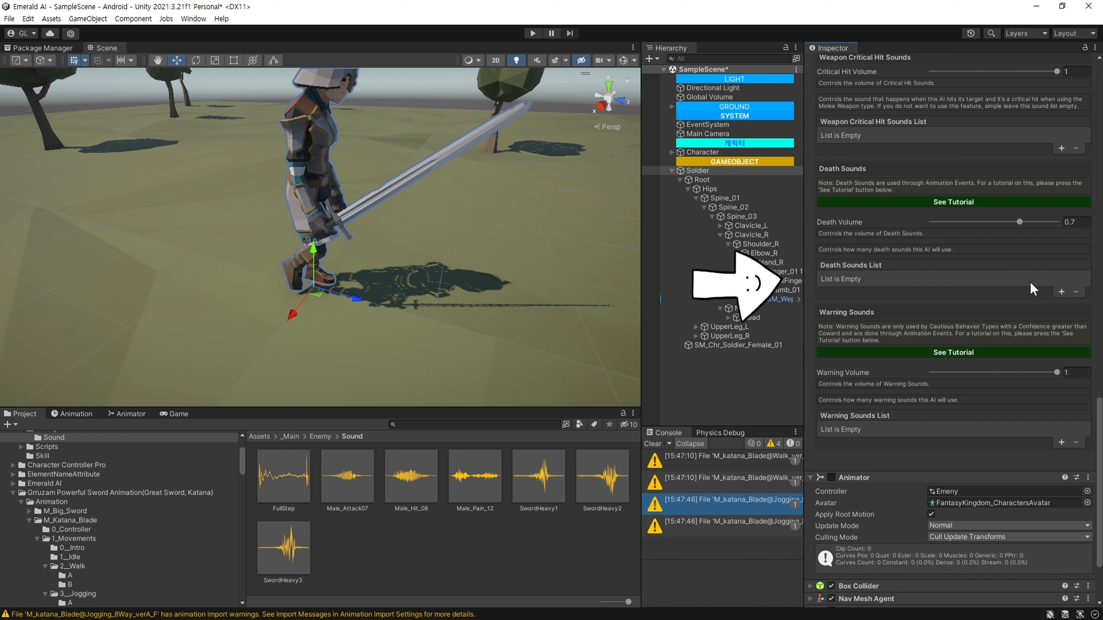
{"action": "left_click", "coordinate": [1061, 291]}
{"action": "left_click", "coordinate": [474, 484]}
{"action": "left_click_drag", "start_coordinate": [474, 484], "coordinate": [901, 282]}
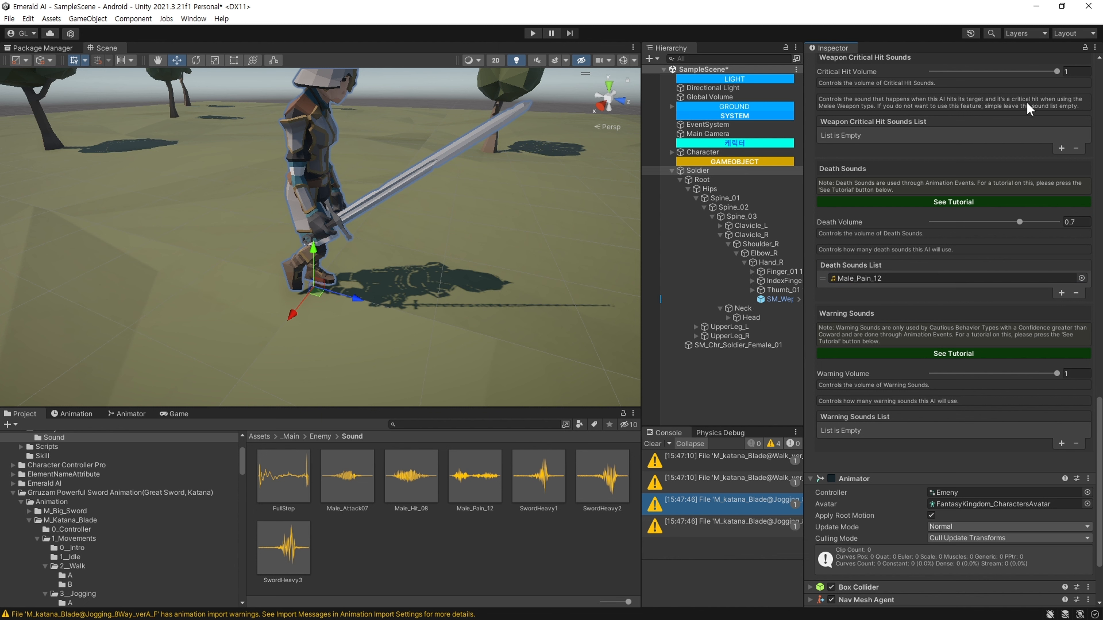
Locate the Attack_3Combo_1 clip from the Soldier's melee attack animations and open its import settings at the Events section.
{"action": "scroll", "coordinate": [1027, 108], "scroll_direction": "up", "scroll_amount": 15}
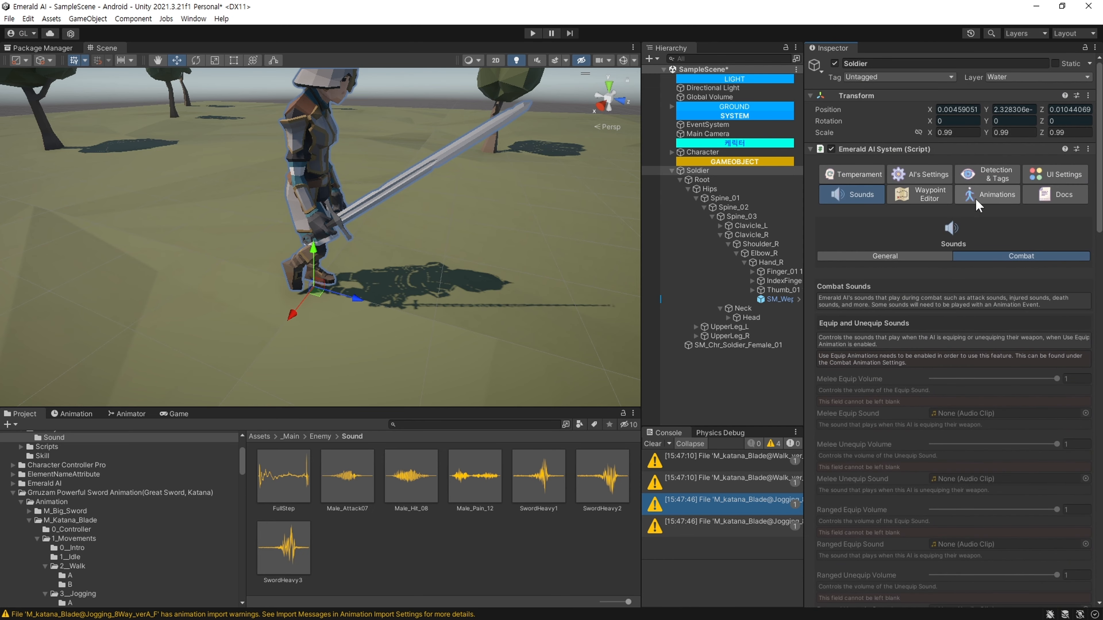
{"action": "left_click", "coordinate": [977, 194]}
{"action": "scroll", "coordinate": [955, 347], "scroll_direction": "down", "scroll_amount": 6}
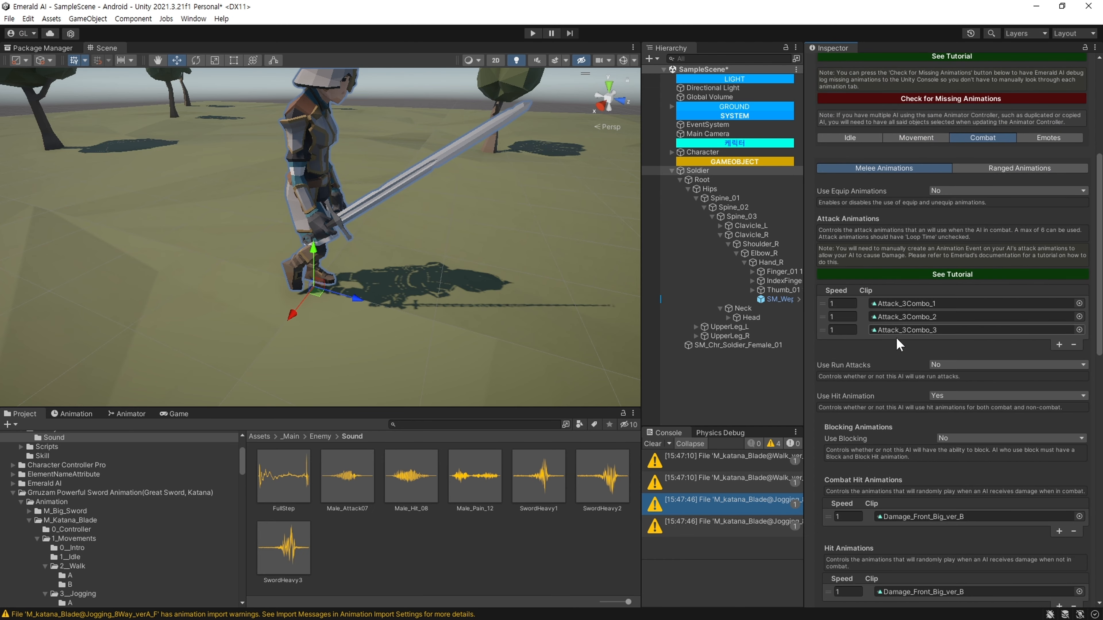
{"action": "left_click", "coordinate": [972, 303]}
{"action": "left_click", "coordinate": [356, 480]}
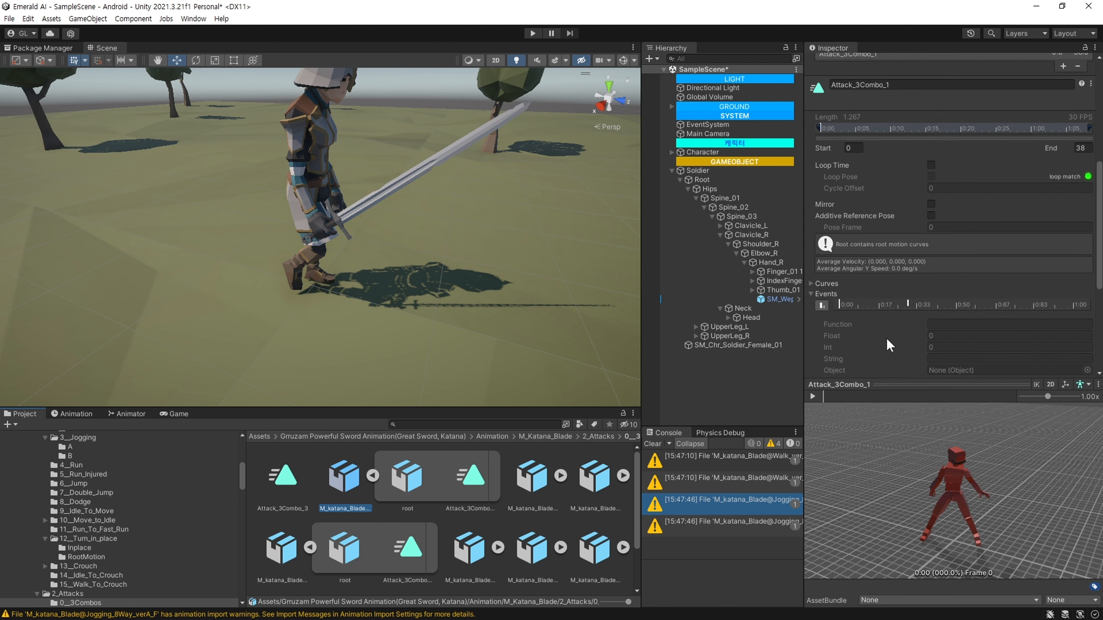
Add a PlayAttackSound event at frame 6 of Attack_3Combo_1, copy the function name and apply the import settings.
{"action": "mouse_move", "coordinate": [830, 397]}
{"action": "left_mouse_down"}
{"action": "mouse_move", "coordinate": [882, 410]}
{"action": "mouse_move", "coordinate": [823, 399]}
{"action": "mouse_move", "coordinate": [872, 401]}
{"action": "mouse_move", "coordinate": [836, 402]}
{"action": "mouse_move", "coordinate": [857, 403]}
{"action": "left_mouse_up"}
{"action": "left_click", "coordinate": [822, 306]}
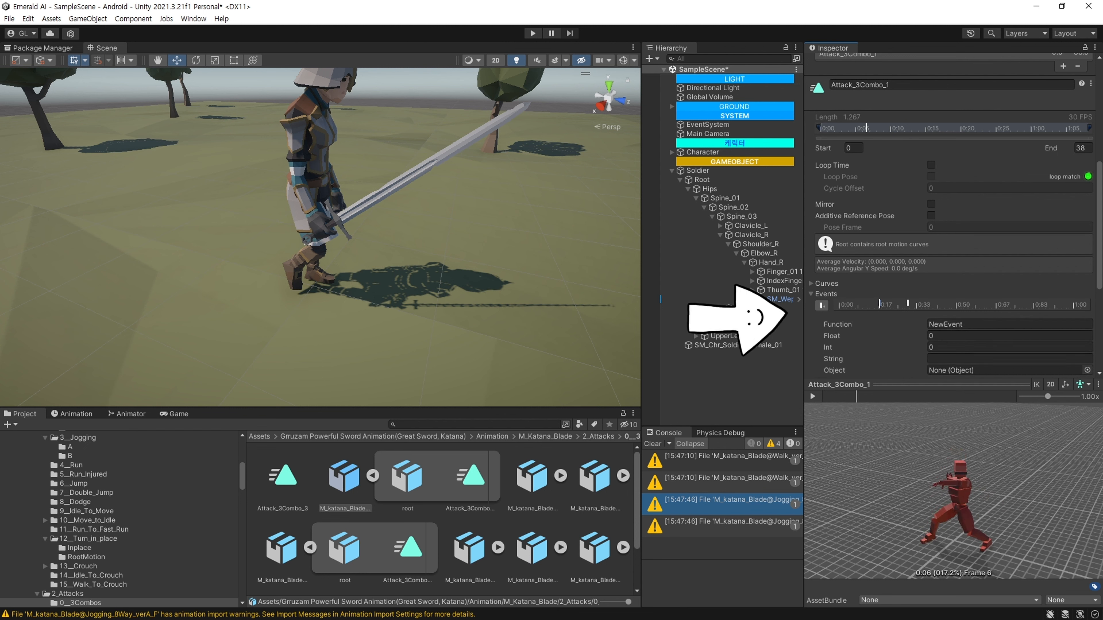
{"action": "left_click", "coordinate": [986, 324]}
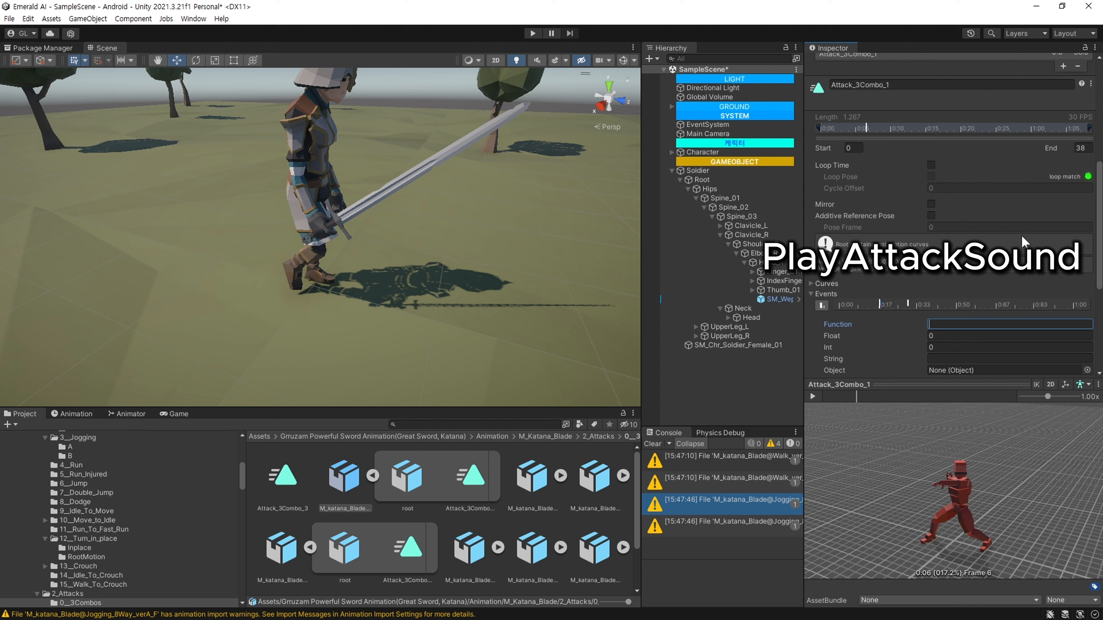
{"action": "type", "text": "PlayAttack"}
{"action": "type", "text": "Sound"}
{"action": "key", "text": "Return"}
{"action": "key", "text": "ctrl+c"}
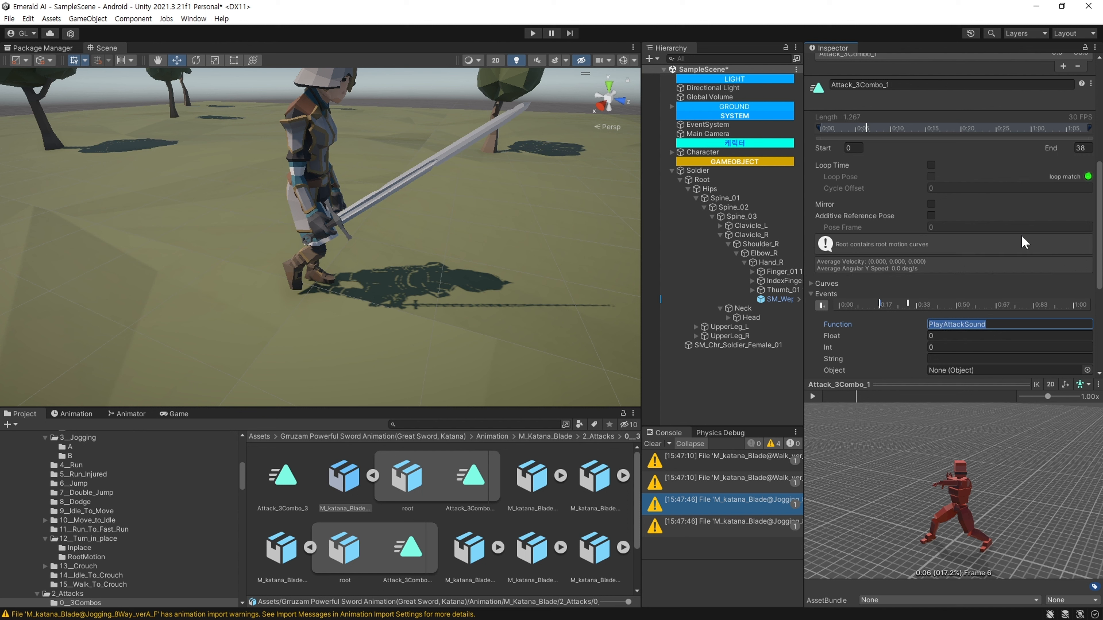
{"action": "scroll", "coordinate": [1081, 318], "scroll_direction": "down", "scroll_amount": 3}
{"action": "left_click", "coordinate": [1079, 316]}
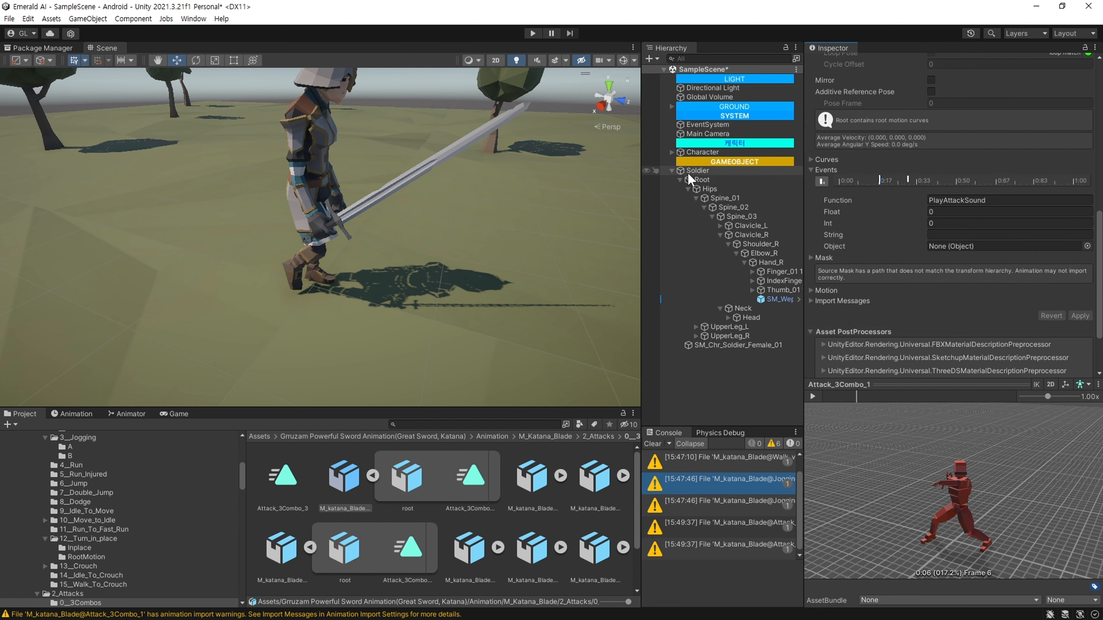
Add a PlayAttackSound event at frame 3 of the Soldier's Attack_3Combo_2 clip and apply the import settings.
{"action": "left_click", "coordinate": [697, 170]}
{"action": "double_click", "coordinate": [905, 194]}
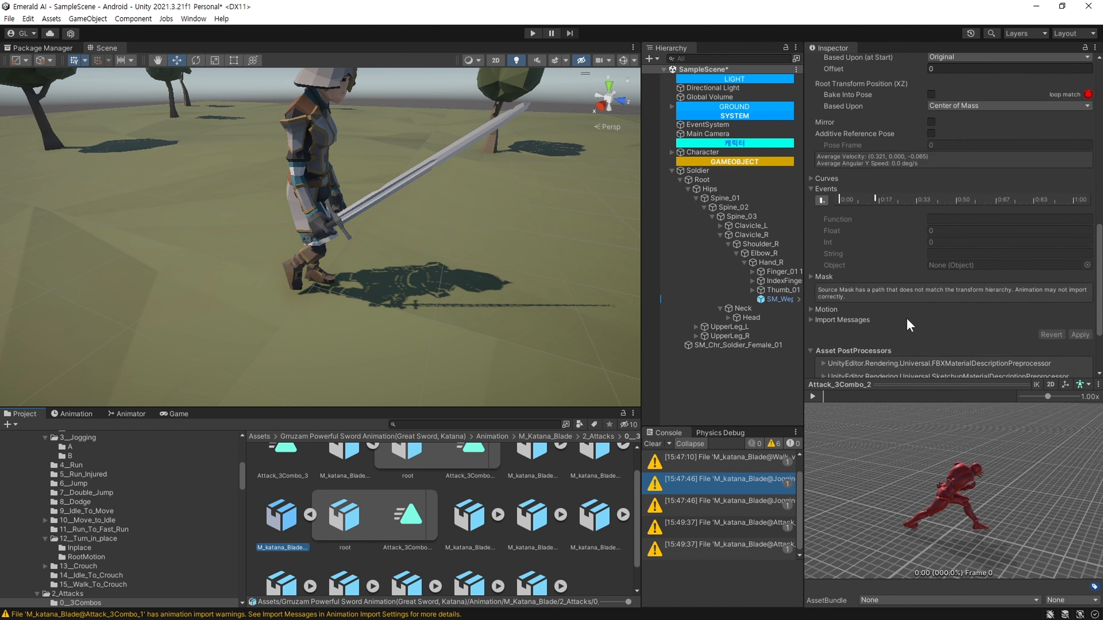
{"action": "left_click_drag", "start_coordinate": [830, 400], "coordinate": [842, 396]}
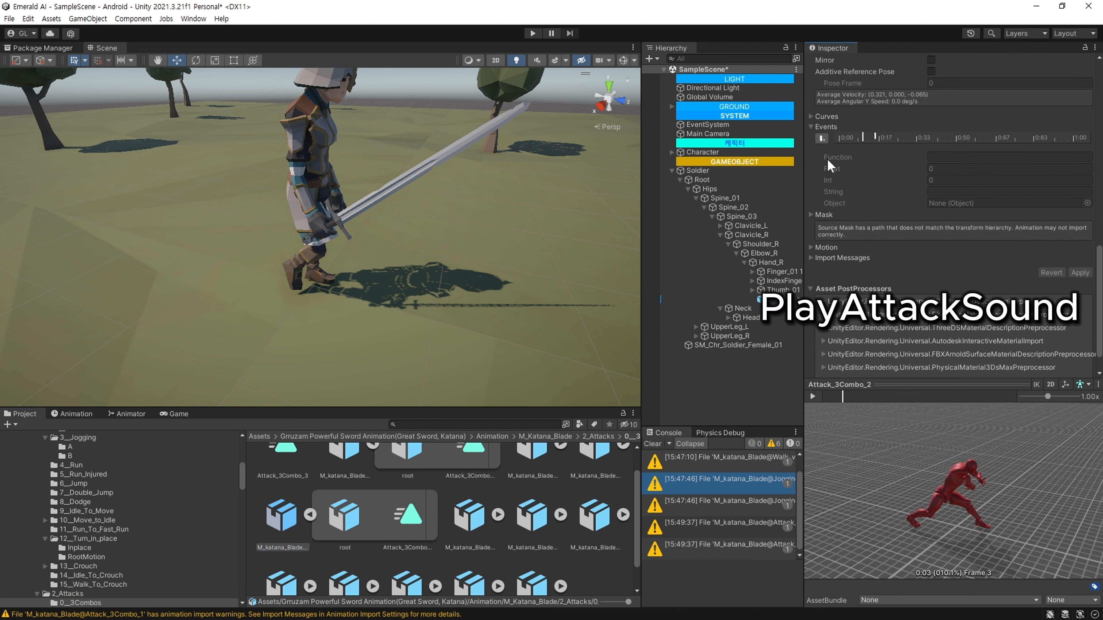
{"action": "left_click", "coordinate": [821, 138]}
{"action": "key", "text": "ctrl+v"}
{"action": "left_click", "coordinate": [1080, 272]}
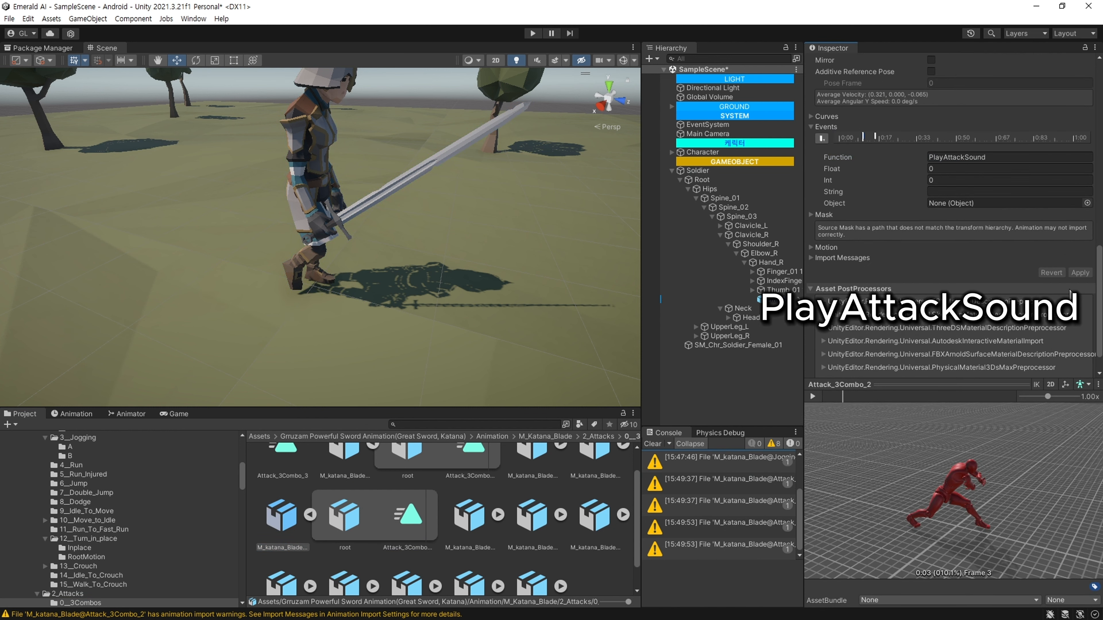
Add an animation event at frame 15 of the Soldier's Attack_3Combo_3 clip and assign the PlayAttackSound() function to it.
{"action": "left_click", "coordinate": [697, 170]}
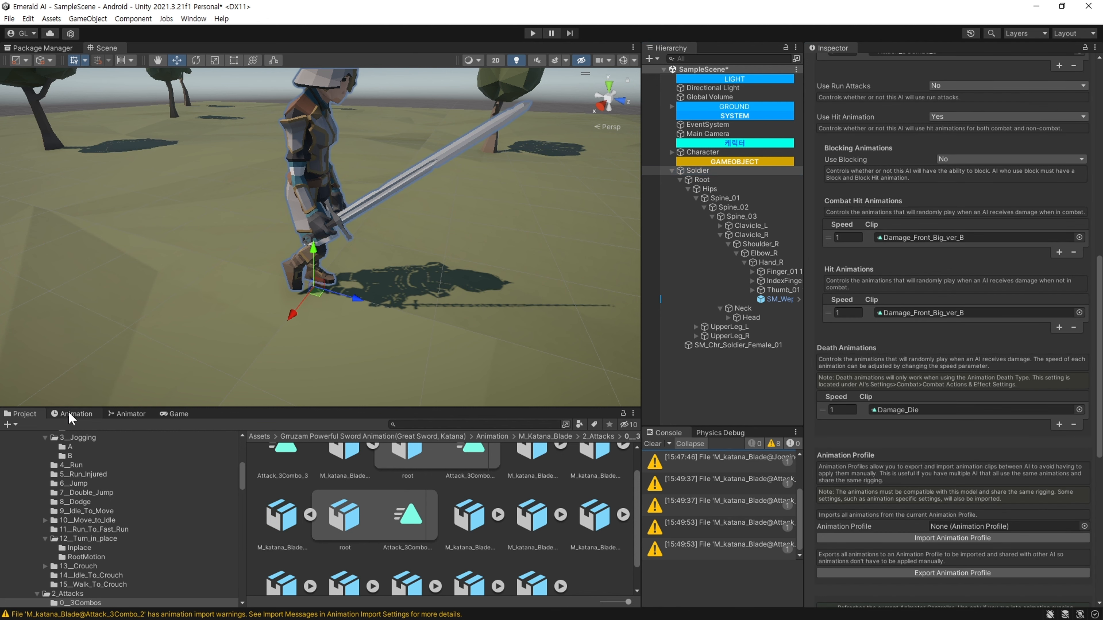
{"action": "left_click", "coordinate": [72, 414]}
{"action": "left_click", "coordinate": [94, 436]}
{"action": "left_click", "coordinate": [48, 264]}
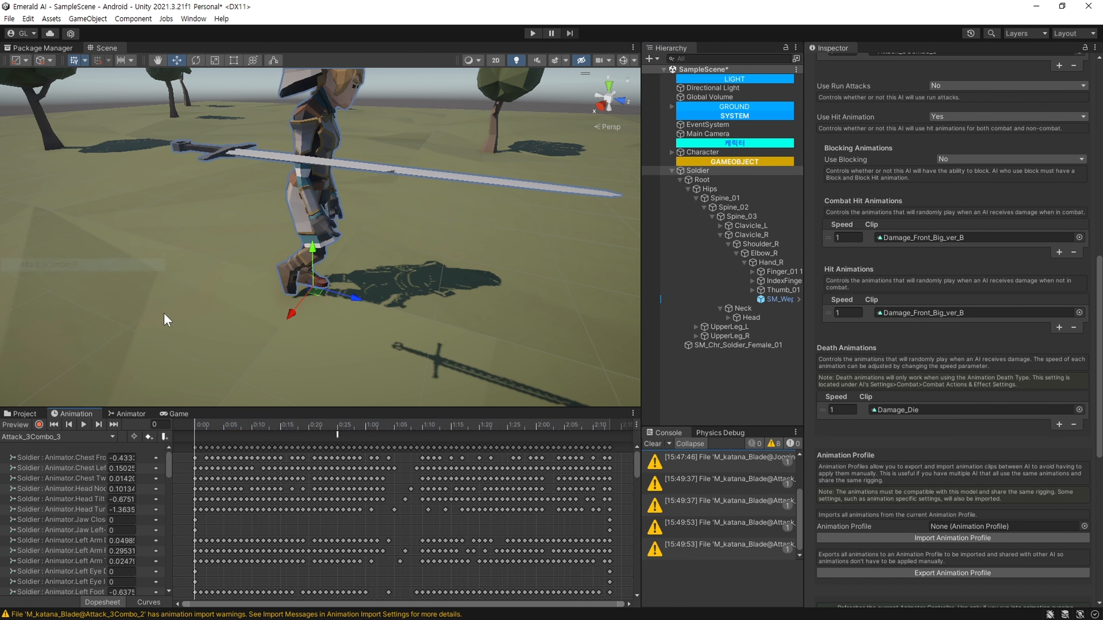
{"action": "left_click_drag", "start_coordinate": [213, 428], "coordinate": [284, 425]}
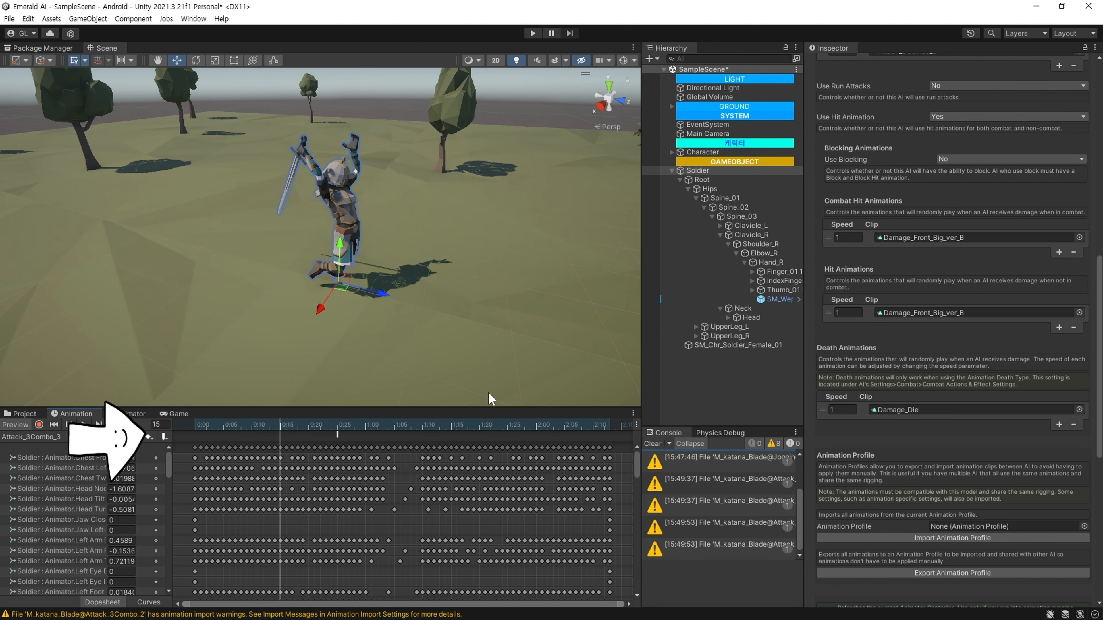
{"action": "left_click", "coordinate": [164, 436]}
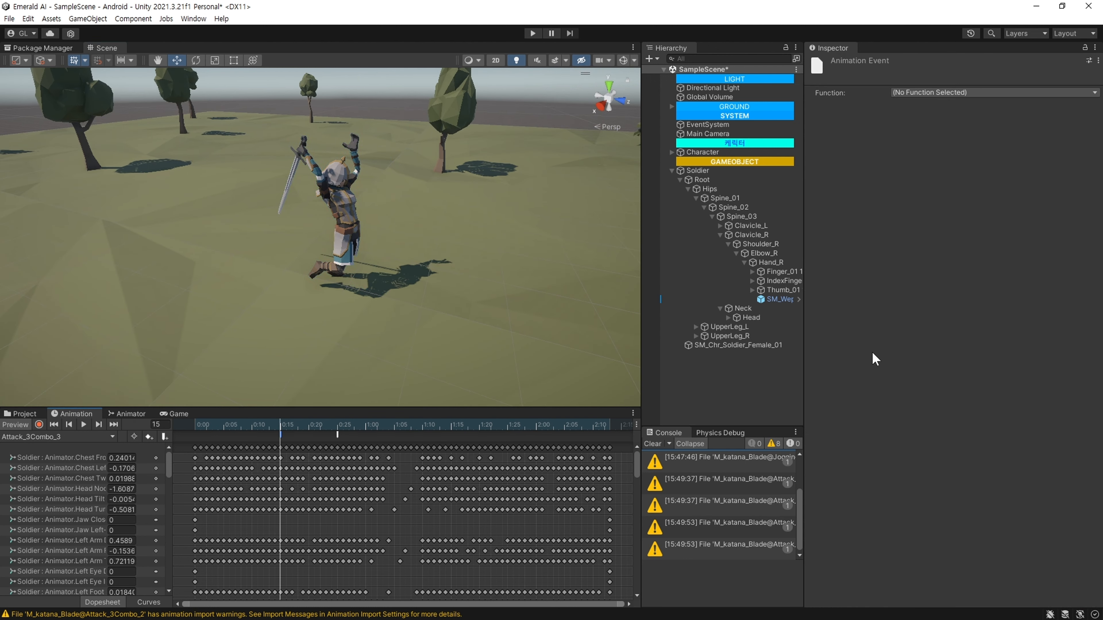
{"action": "left_click", "coordinate": [1010, 93]}
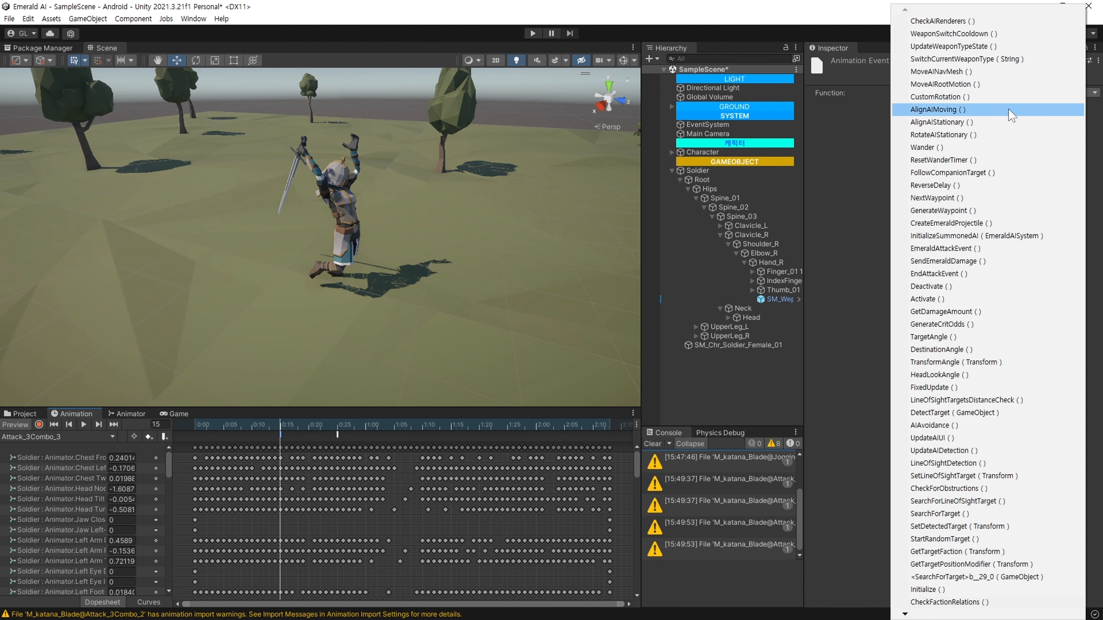
{"action": "scroll", "coordinate": [924, 601], "scroll_direction": "down", "scroll_amount": 1}
{"action": "scroll", "coordinate": [925, 605], "scroll_direction": "down", "scroll_amount": 15}
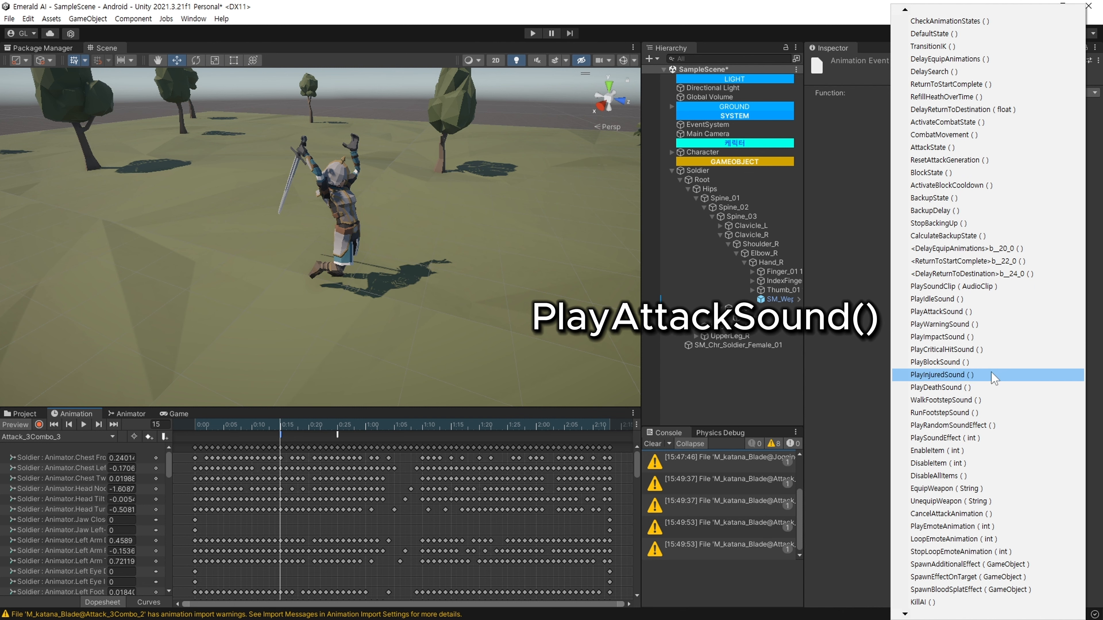
{"action": "left_click", "coordinate": [988, 312]}
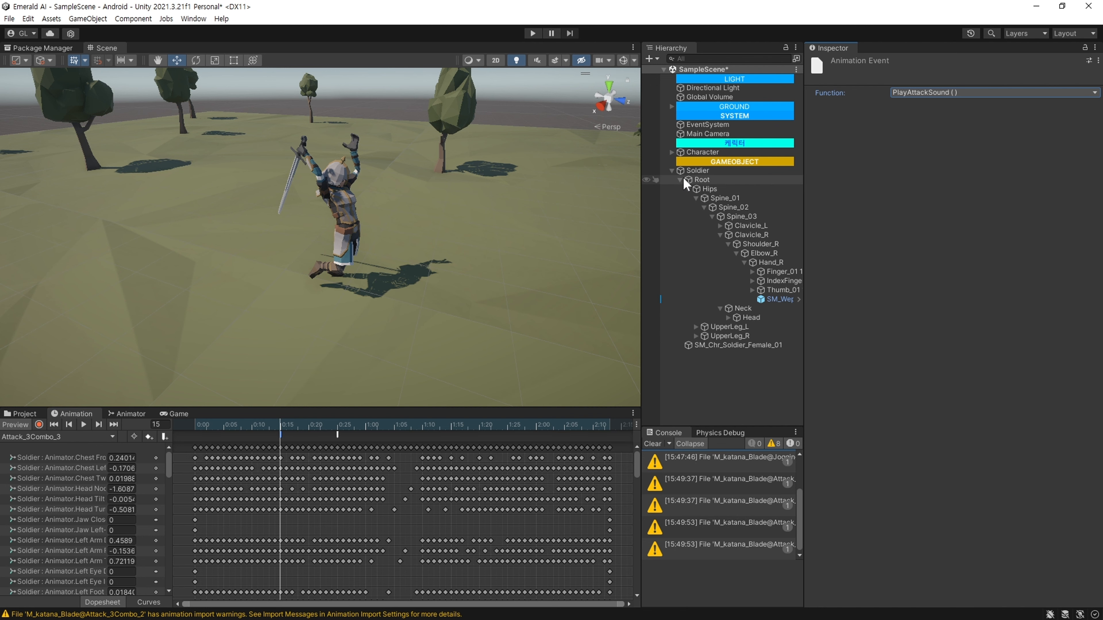
Add a PlayDeathSound event at frame 11 of the Soldier's Damage_Die clip and apply the import settings.
{"action": "left_click", "coordinate": [689, 172]}
{"action": "scroll", "coordinate": [944, 332], "scroll_direction": "down", "scroll_amount": 15}
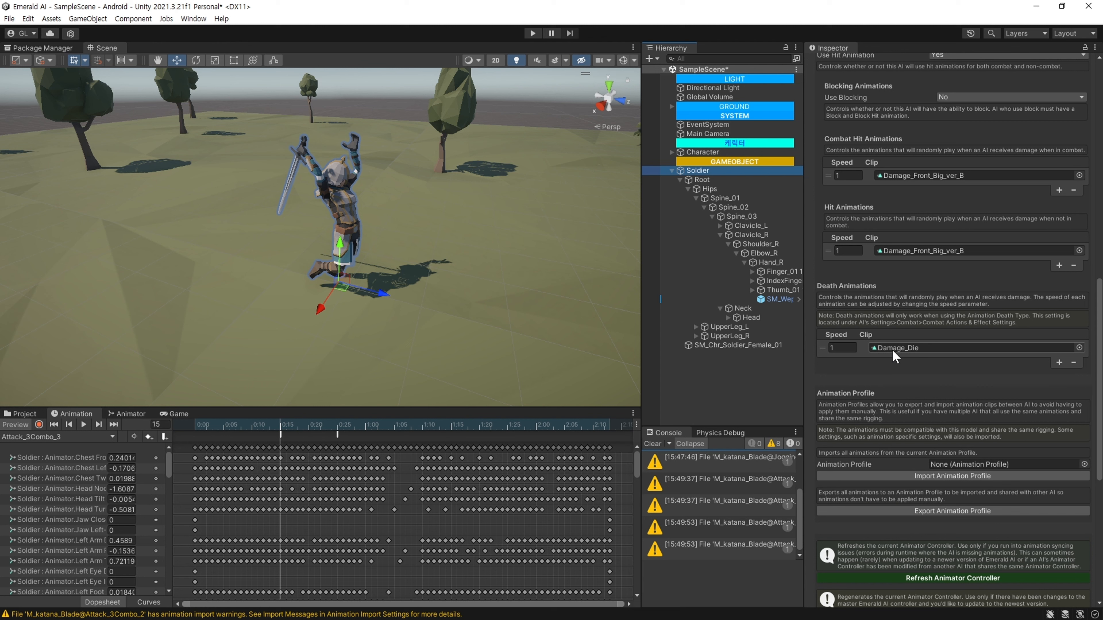
{"action": "left_click", "coordinate": [893, 351]}
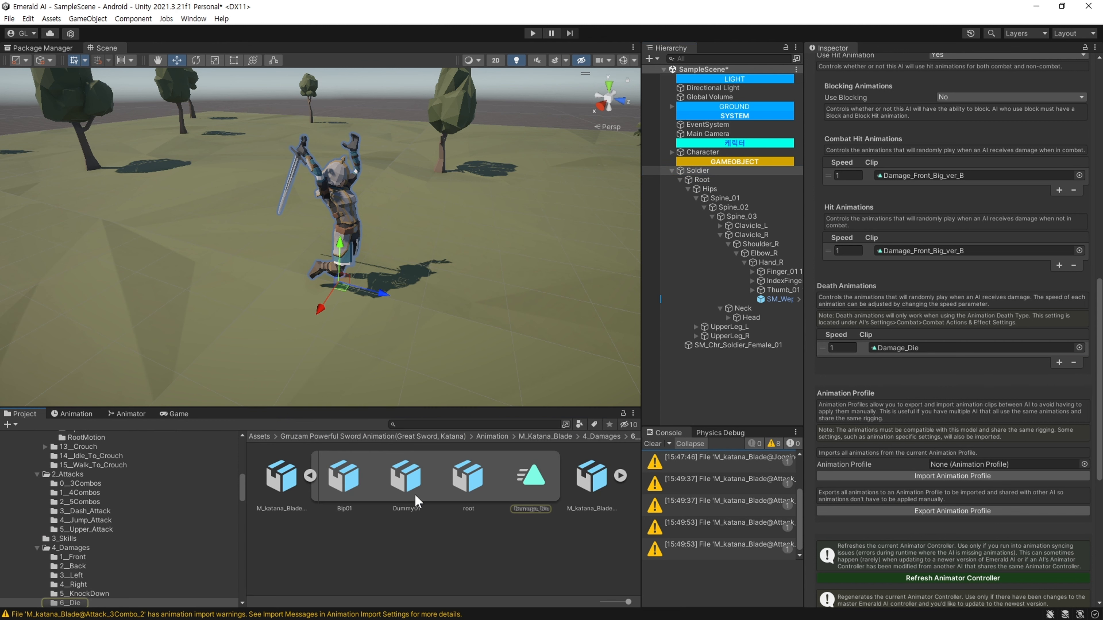
{"action": "double_click", "coordinate": [893, 351]}
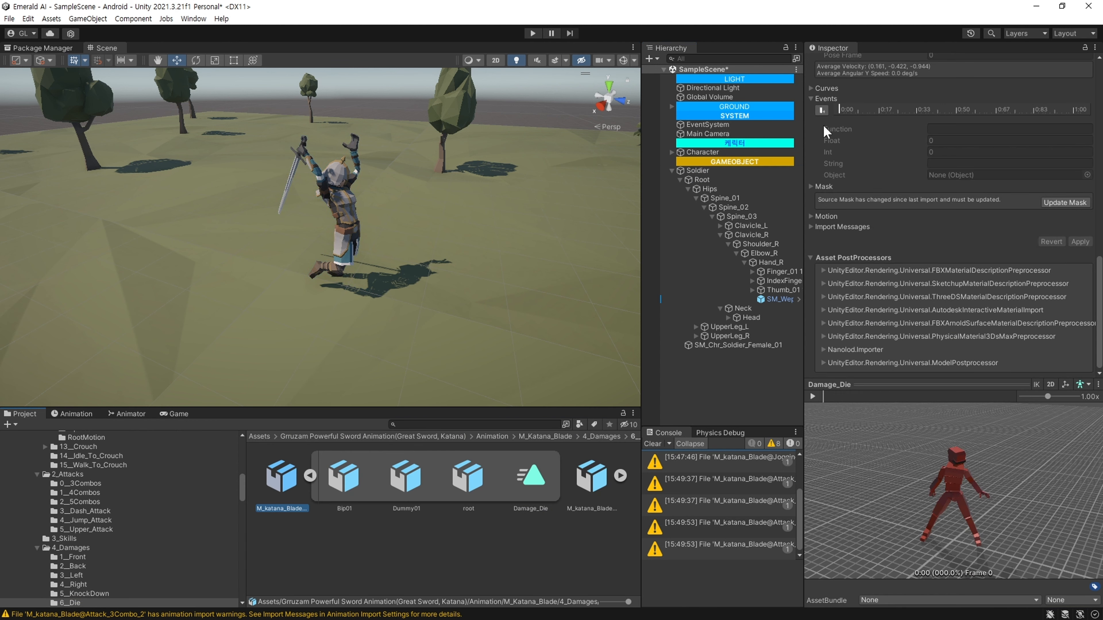
{"action": "left_click_drag", "start_coordinate": [822, 396], "coordinate": [856, 399]}
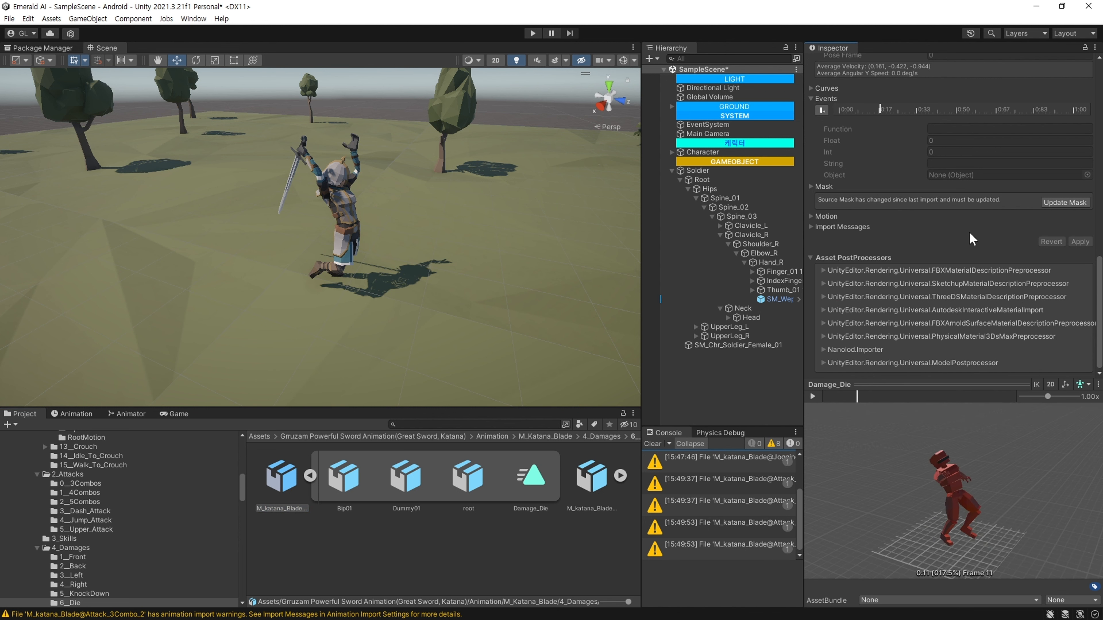
{"action": "left_click", "coordinate": [829, 114]}
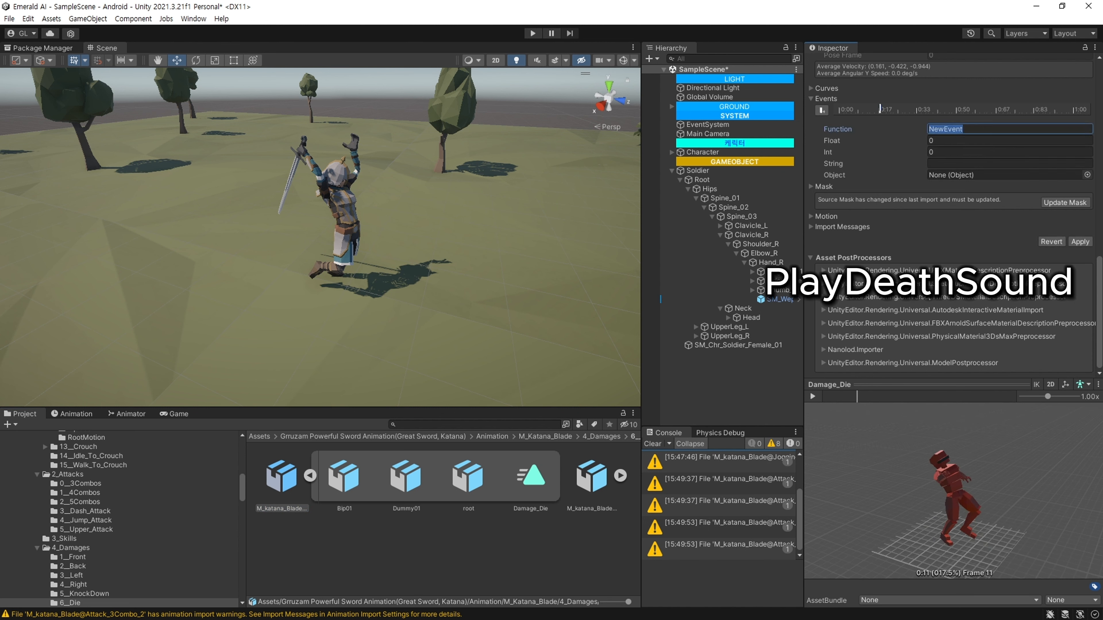
{"action": "type", "text": "PlayDeathSound"}
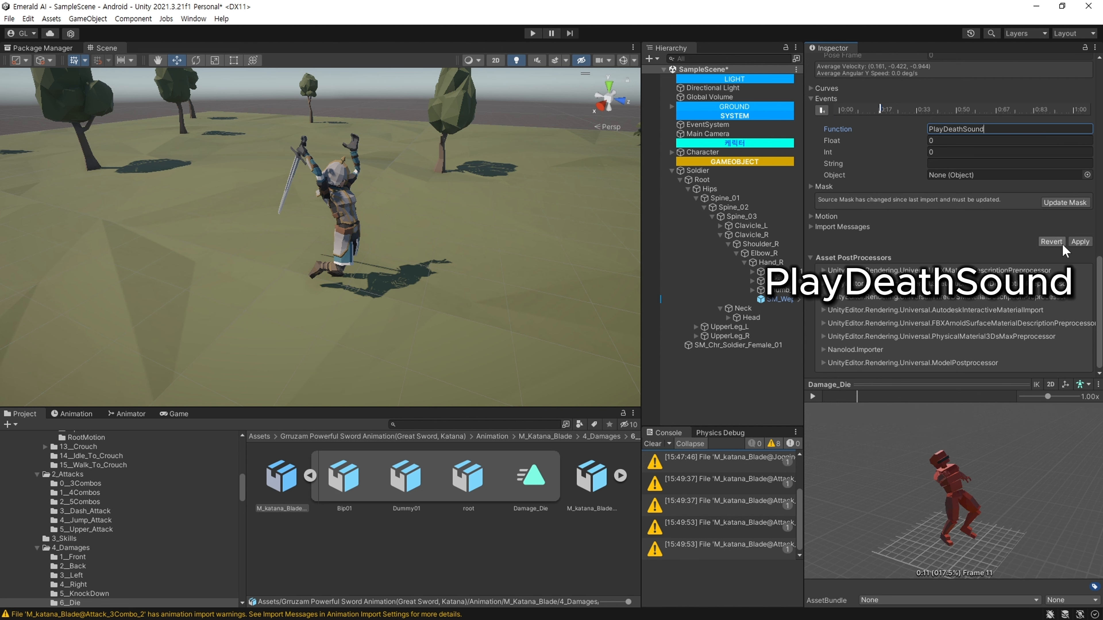
{"action": "left_click", "coordinate": [1079, 240]}
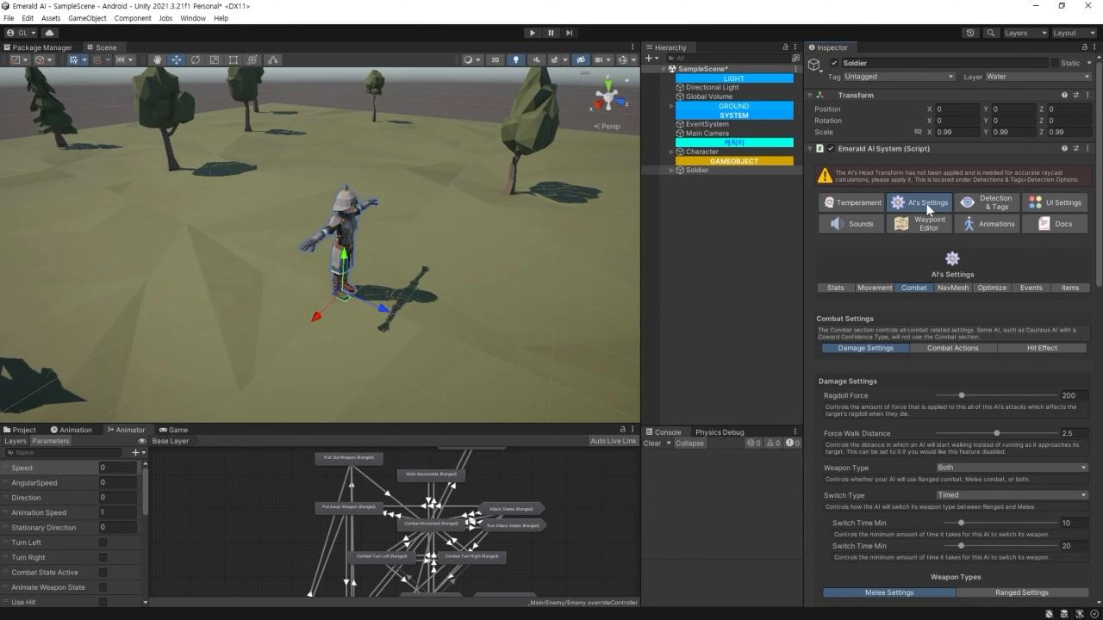
In the Soldier's movement settings, set Walk Speed to 1 and Run Speed to 2.
{"action": "left_click", "coordinate": [875, 290]}
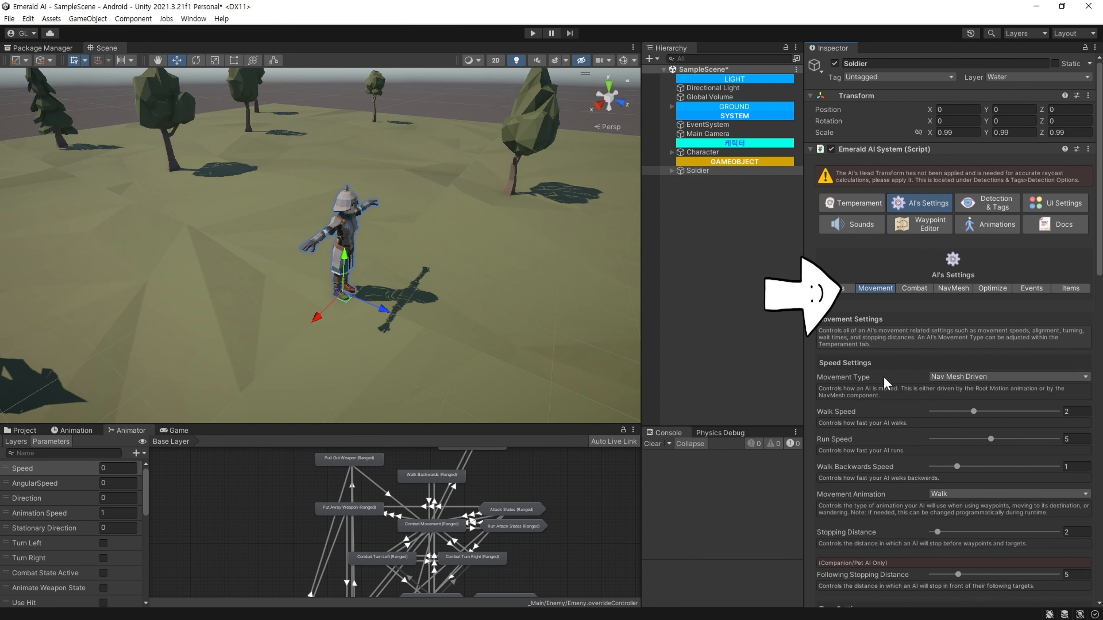
{"action": "scroll", "coordinate": [916, 339], "scroll_direction": "down", "scroll_amount": 5}
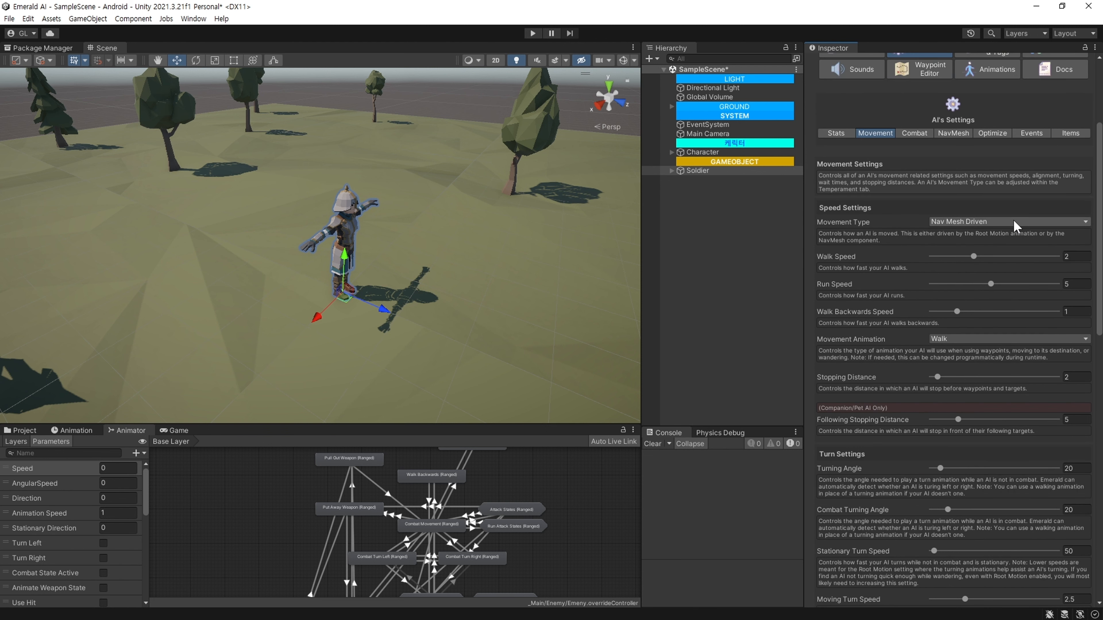
{"action": "left_click", "coordinate": [1015, 224]}
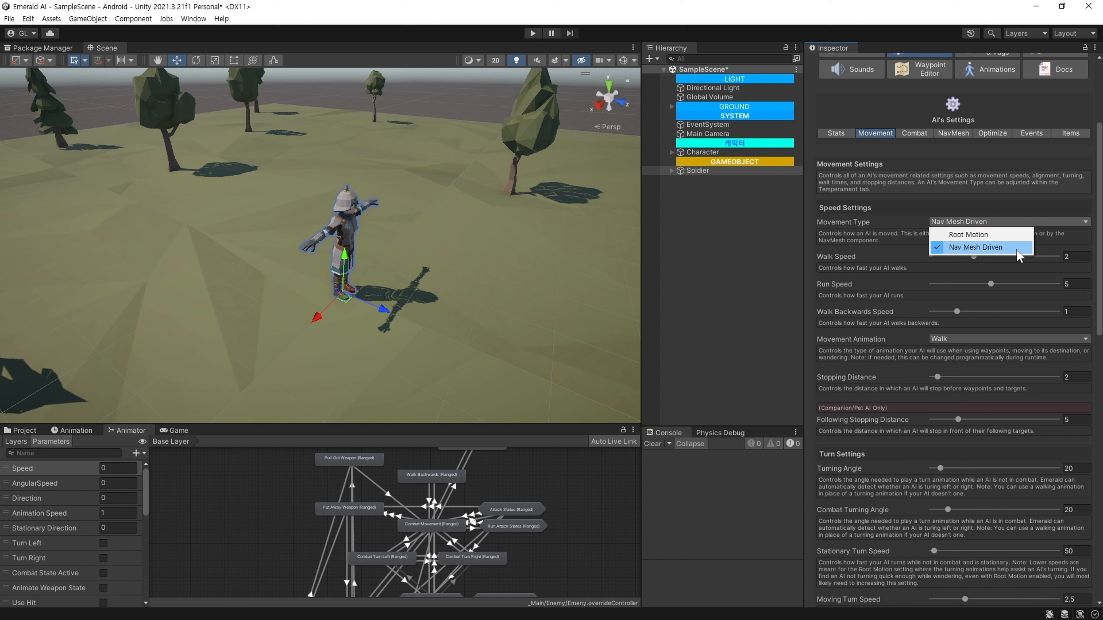
{"action": "left_click", "coordinate": [828, 262]}
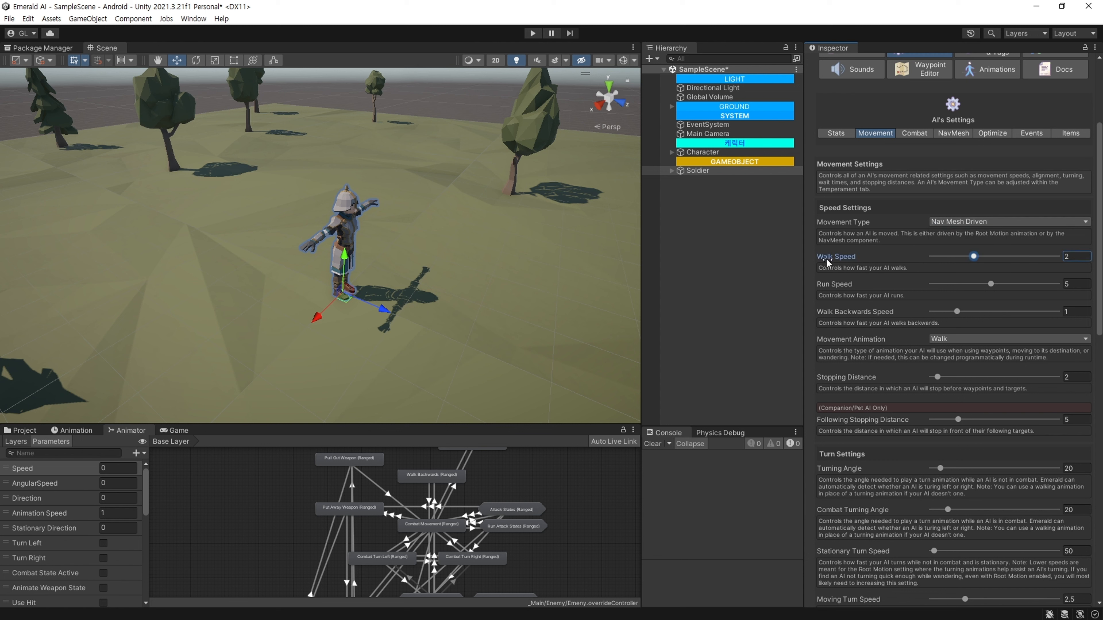
{"action": "left_click", "coordinate": [1068, 256]}
{"action": "type", "text": "1"}
{"action": "left_click", "coordinate": [1068, 284]}
{"action": "type", "text": "2"}
Add three entries to the Soldier's Melee Attacks list in the combat damage settings.
{"action": "left_click", "coordinate": [913, 138]}
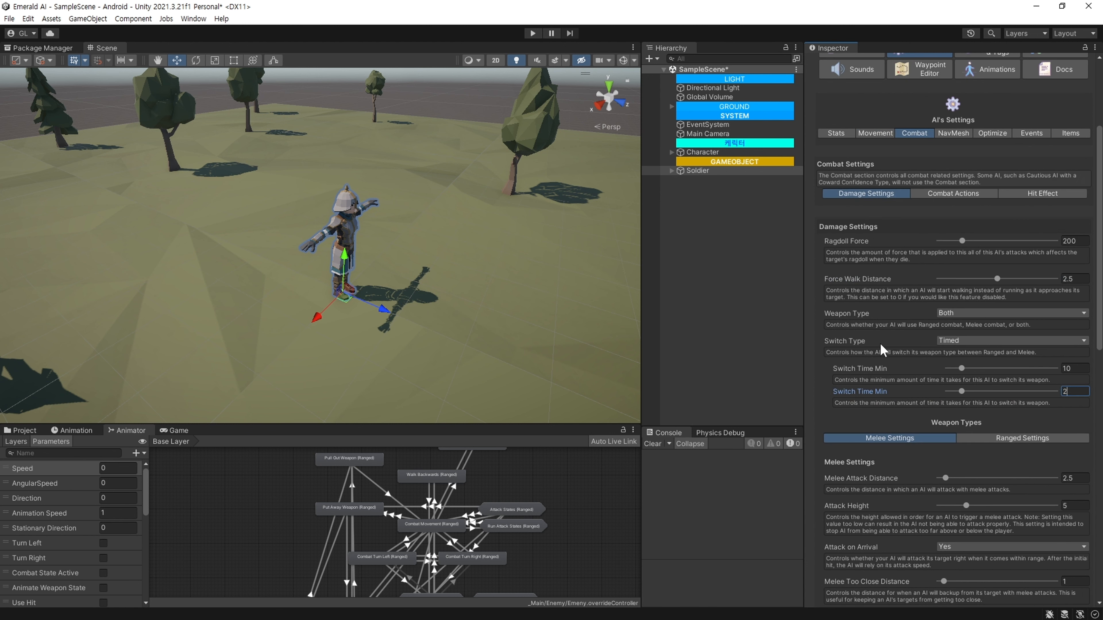
{"action": "scroll", "coordinate": [880, 343], "scroll_direction": "down", "scroll_amount": 6}
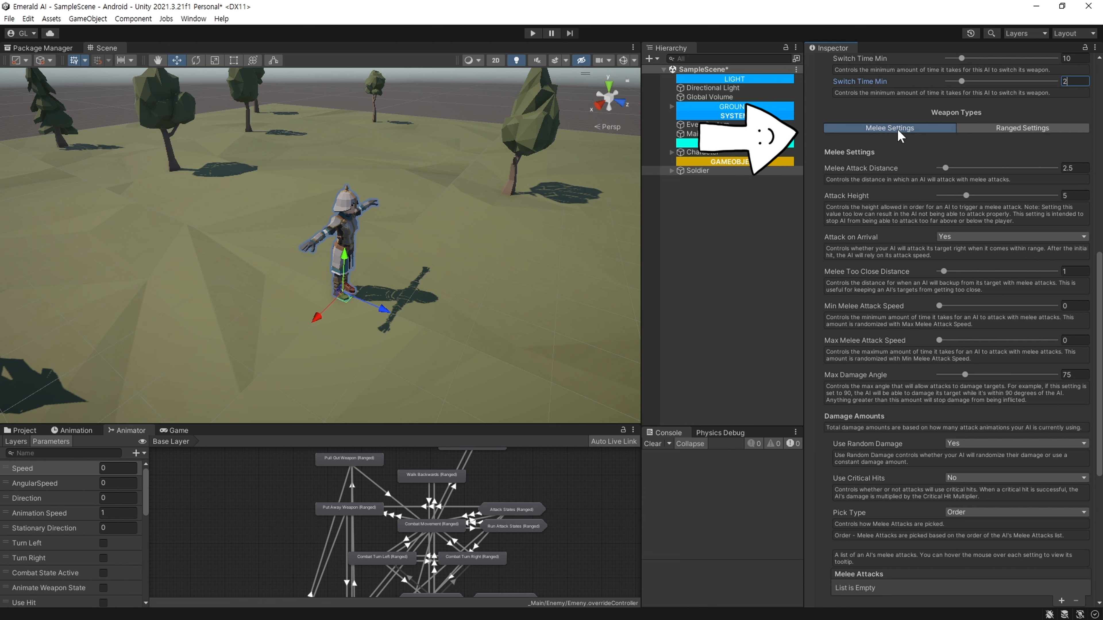
{"action": "scroll", "coordinate": [897, 322], "scroll_direction": "down", "scroll_amount": 4}
{"action": "scroll", "coordinate": [897, 322], "scroll_direction": "down", "scroll_amount": 1}
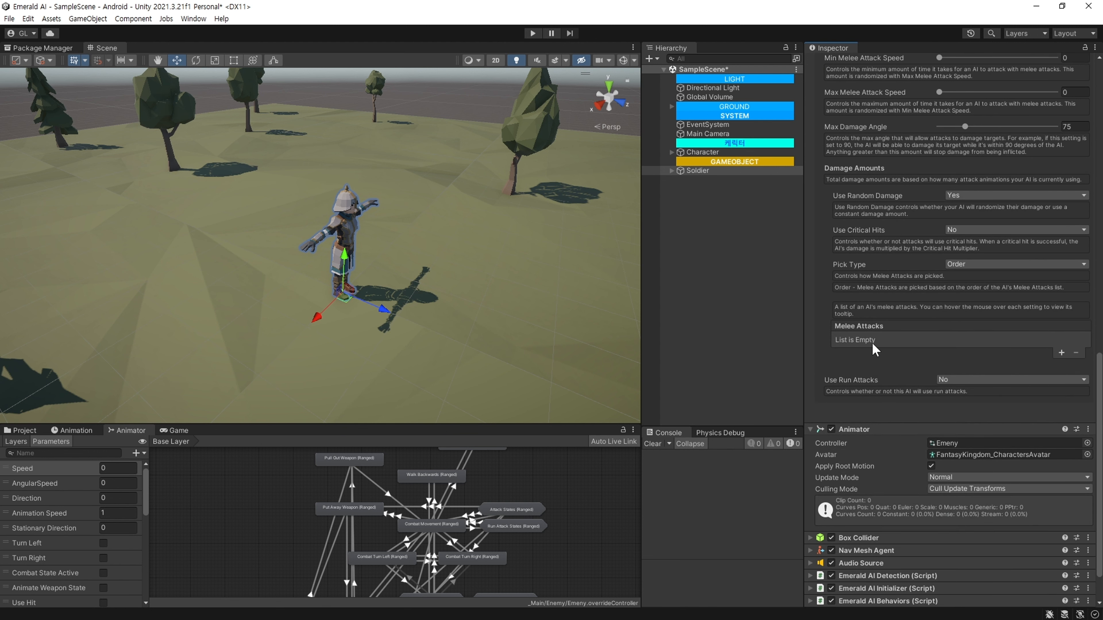
{"action": "left_click", "coordinate": [1060, 353]}
{"action": "scroll", "coordinate": [938, 354], "scroll_direction": "down", "scroll_amount": 2}
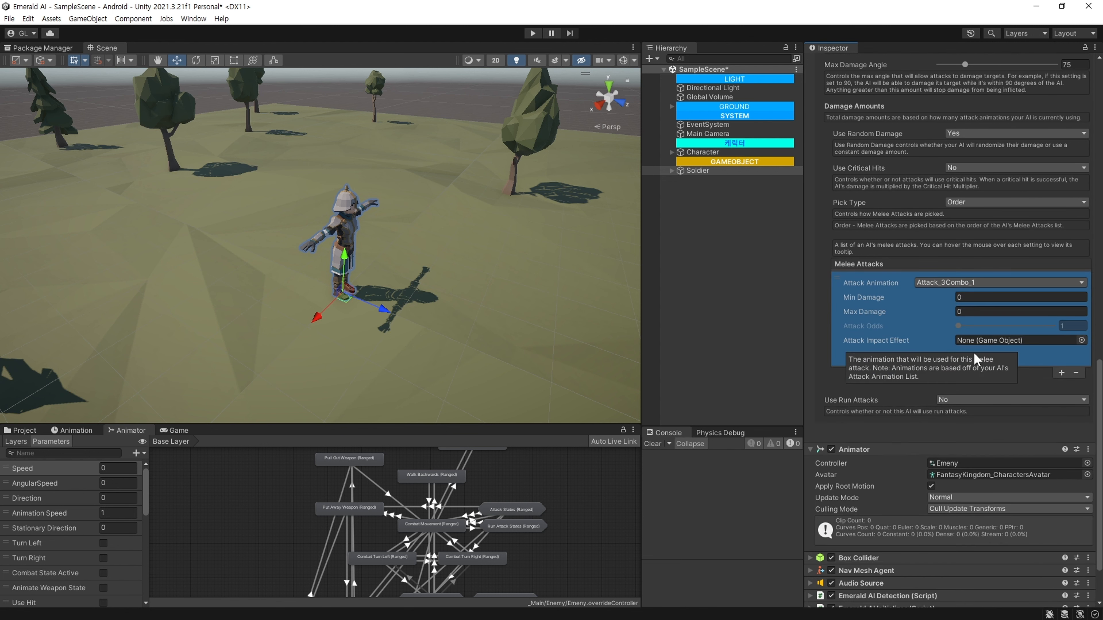
{"action": "left_click", "coordinate": [1060, 372]}
{"action": "scroll", "coordinate": [934, 370], "scroll_direction": "down", "scroll_amount": 4}
{"action": "left_click", "coordinate": [1058, 350]}
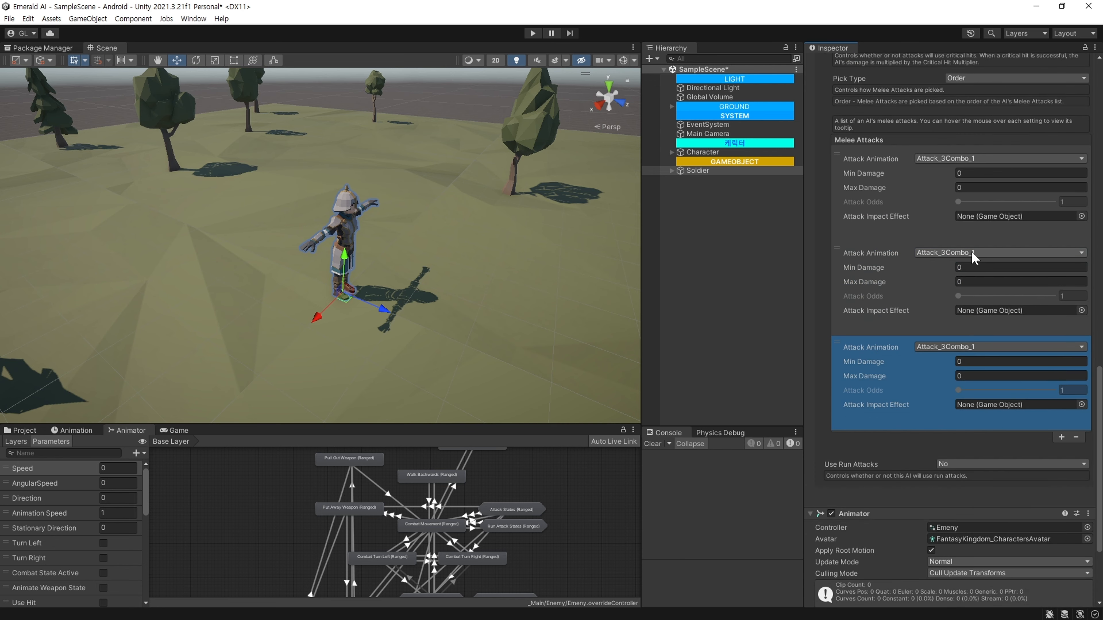
Assign Attack_3Combo_2 to the second melee attack and Attack_3Combo_3 to the third.
{"action": "left_click", "coordinate": [953, 252]}
{"action": "left_click", "coordinate": [966, 280]}
{"action": "left_click", "coordinate": [958, 349]}
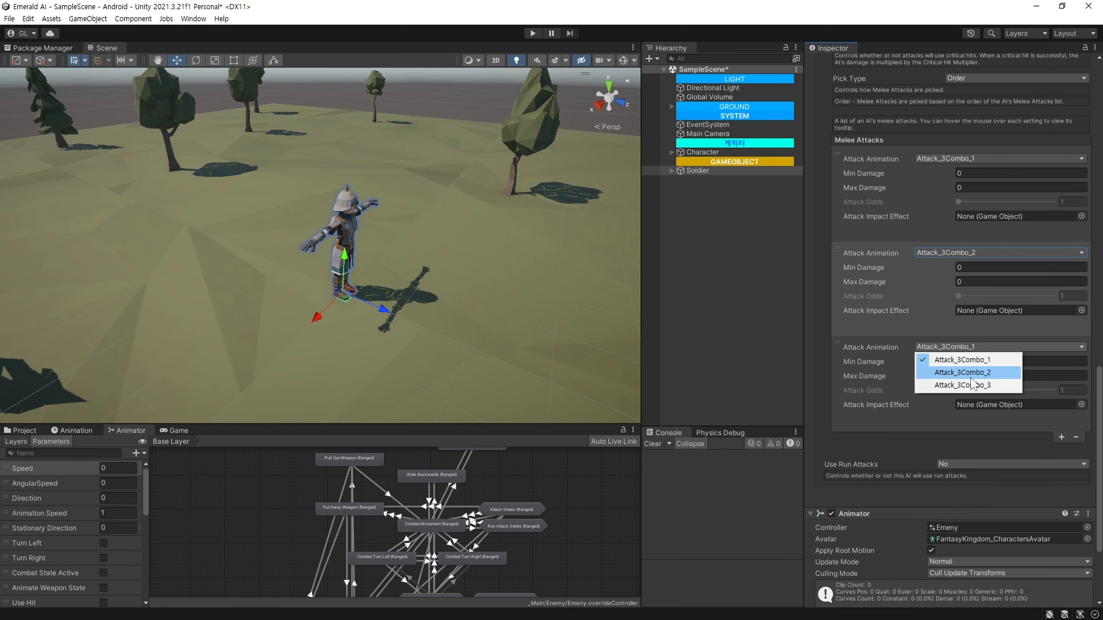
{"action": "left_click", "coordinate": [960, 387]}
{"action": "scroll", "coordinate": [1013, 137], "scroll_direction": "up", "scroll_amount": 4}
{"action": "left_click", "coordinate": [1013, 136]}
{"action": "left_click", "coordinate": [866, 164]}
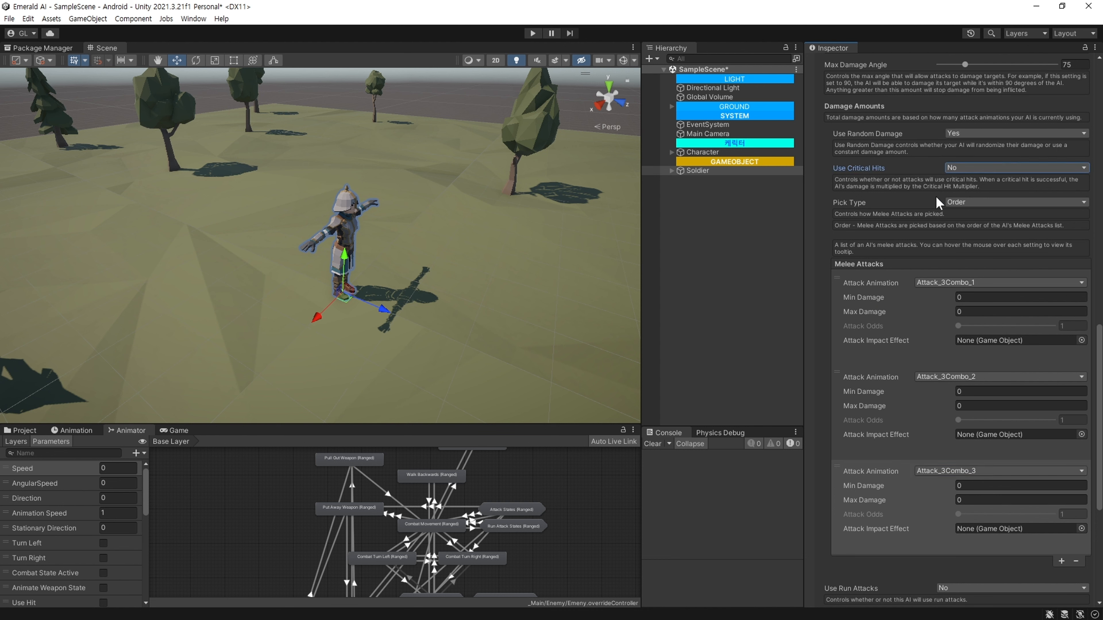
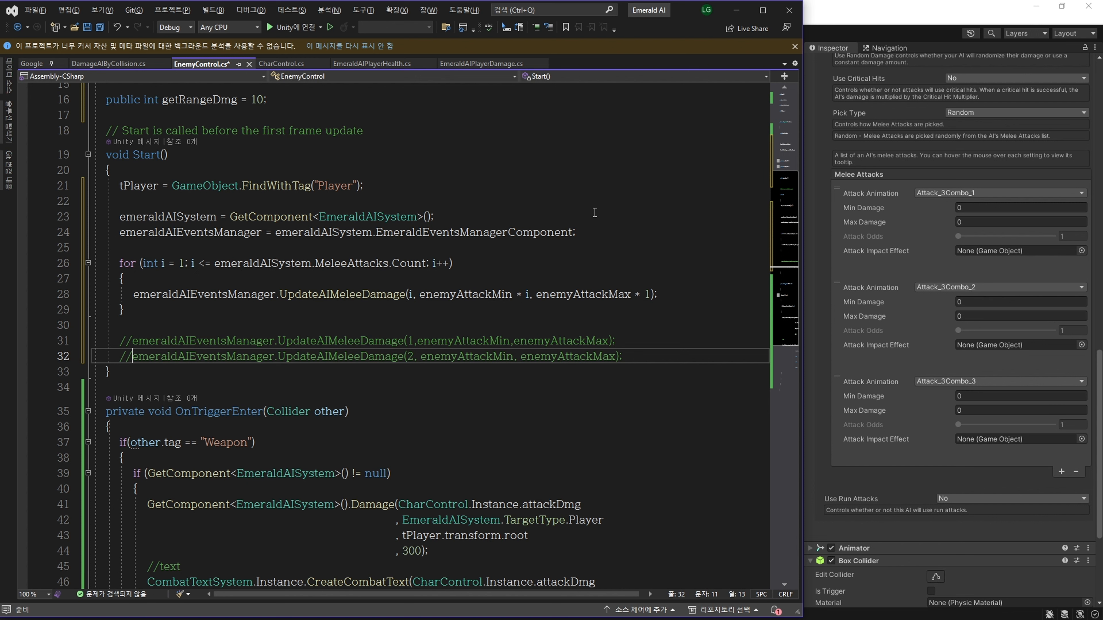
In EnemyControl's melee damage loop, make UpdateAIMeleeDamage multiply enemyAttackMax by i.
{"action": "double_click", "coordinate": [647, 294]}
{"action": "type", "text": "i"}
{"action": "key", "text": "End"}
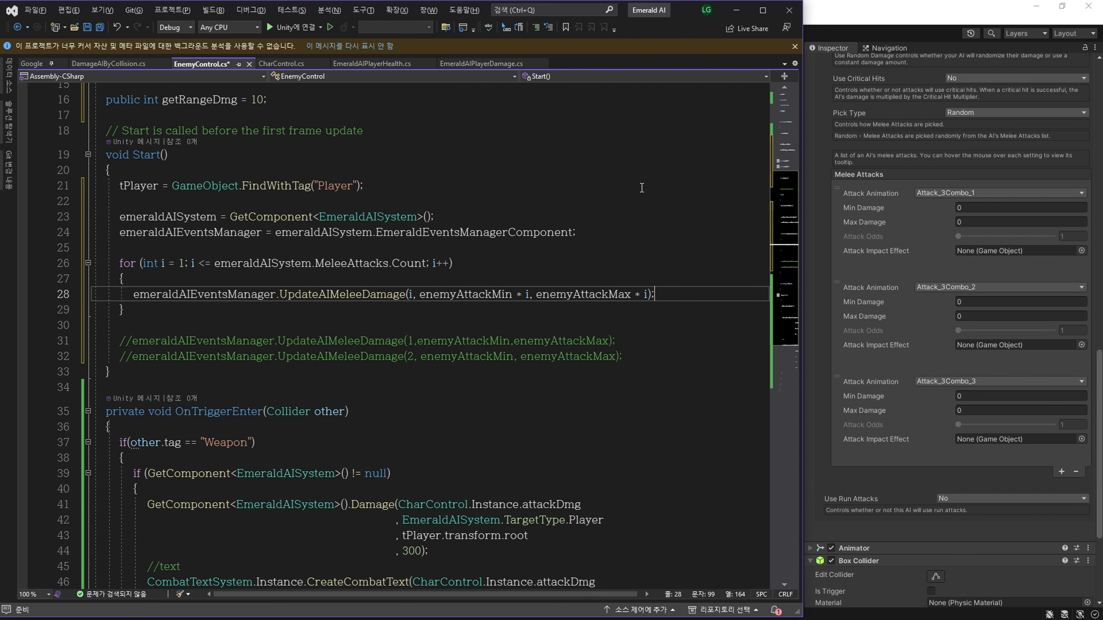
Go to the definition of the EmeraldAISystem class and locate its CreateEmeraldProjectile() method.
{"action": "double_click", "coordinate": [187, 100]}
{"action": "scroll", "coordinate": [199, 334], "scroll_direction": "up", "scroll_amount": 5}
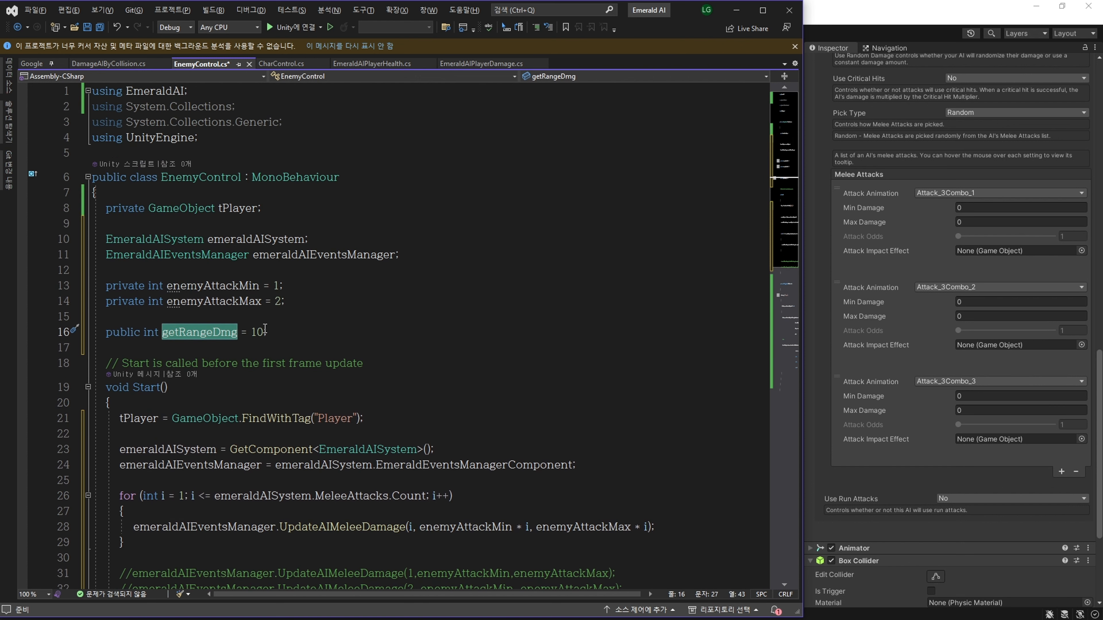
{"action": "double_click", "coordinate": [174, 239]}
{"action": "right_click", "coordinate": [176, 238]}
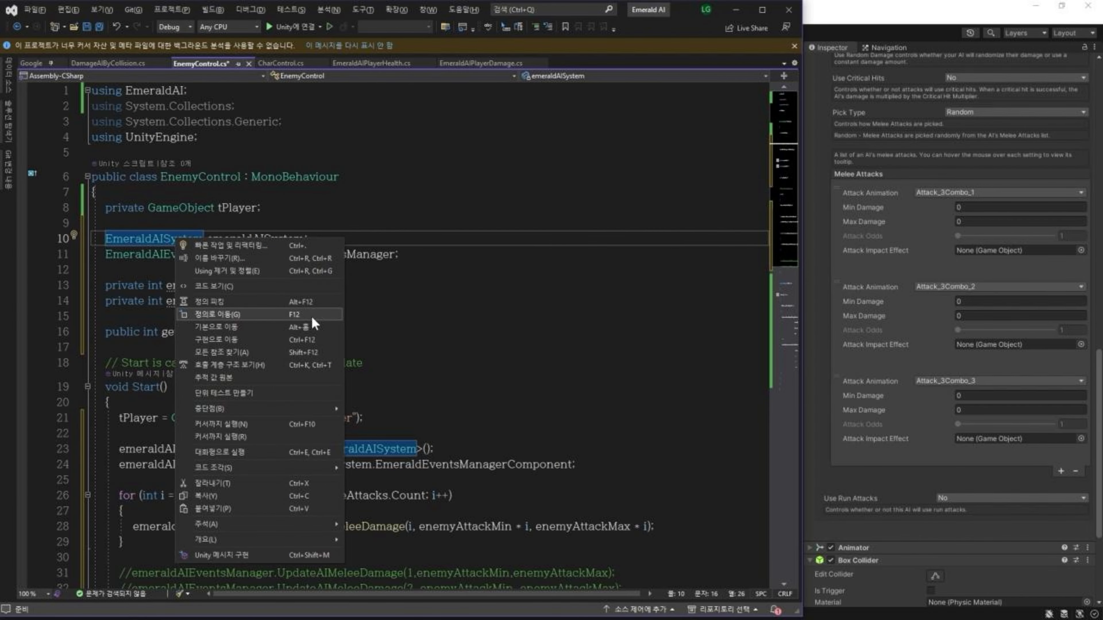
{"action": "left_click", "coordinate": [311, 315]}
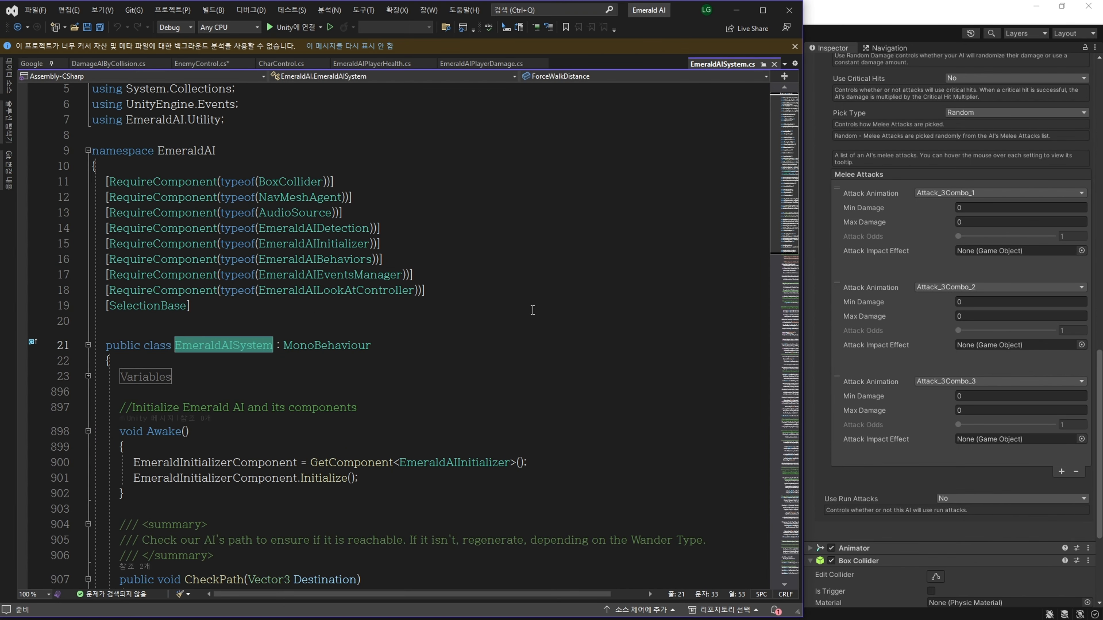
{"action": "scroll", "coordinate": [787, 173], "scroll_direction": "down", "scroll_amount": 1}
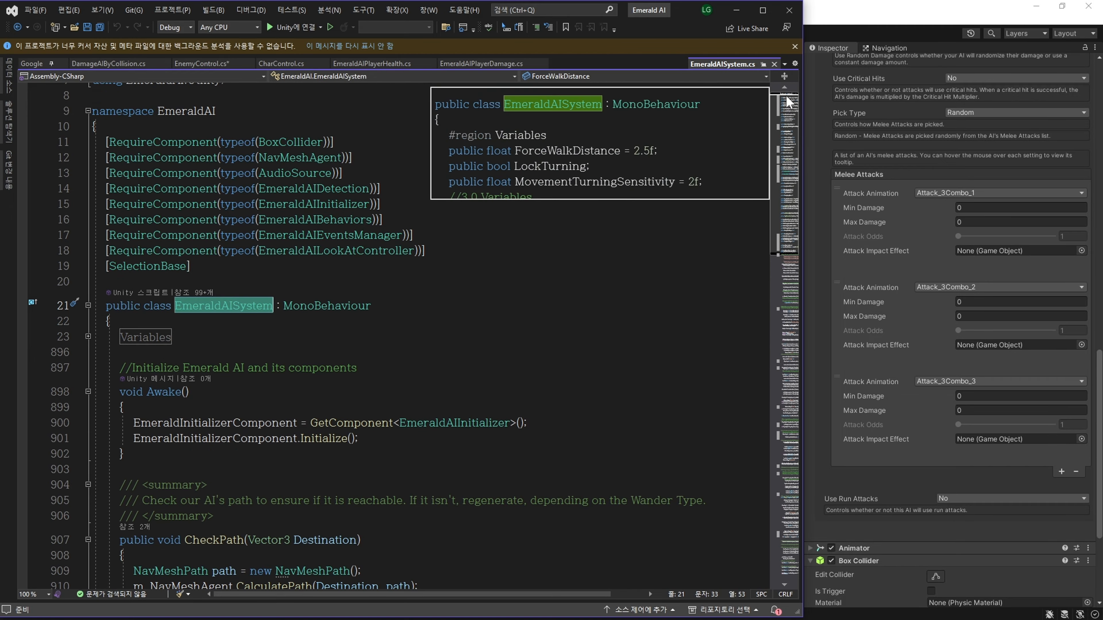
{"action": "left_click_drag", "start_coordinate": [786, 295], "coordinate": [788, 452]}
{"action": "scroll", "coordinate": [366, 365], "scroll_direction": "up", "scroll_amount": 14}
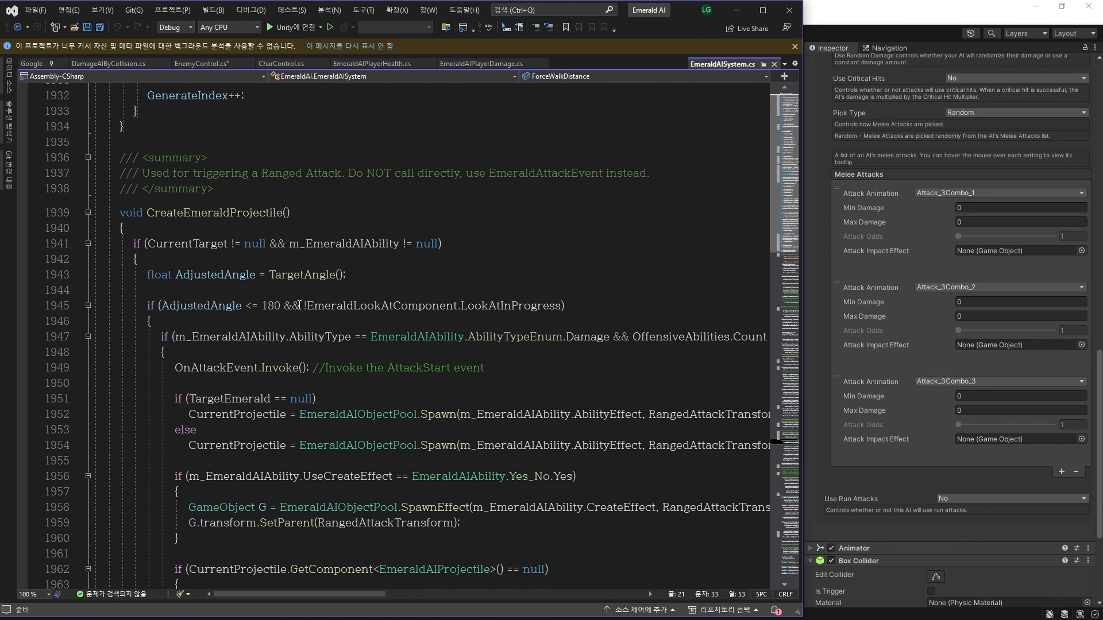
{"action": "left_click", "coordinate": [208, 259]}
{"action": "scroll", "coordinate": [367, 365], "scroll_direction": "down", "scroll_amount": 10}
{"action": "scroll", "coordinate": [227, 163], "scroll_direction": "up", "scroll_amount": 6}
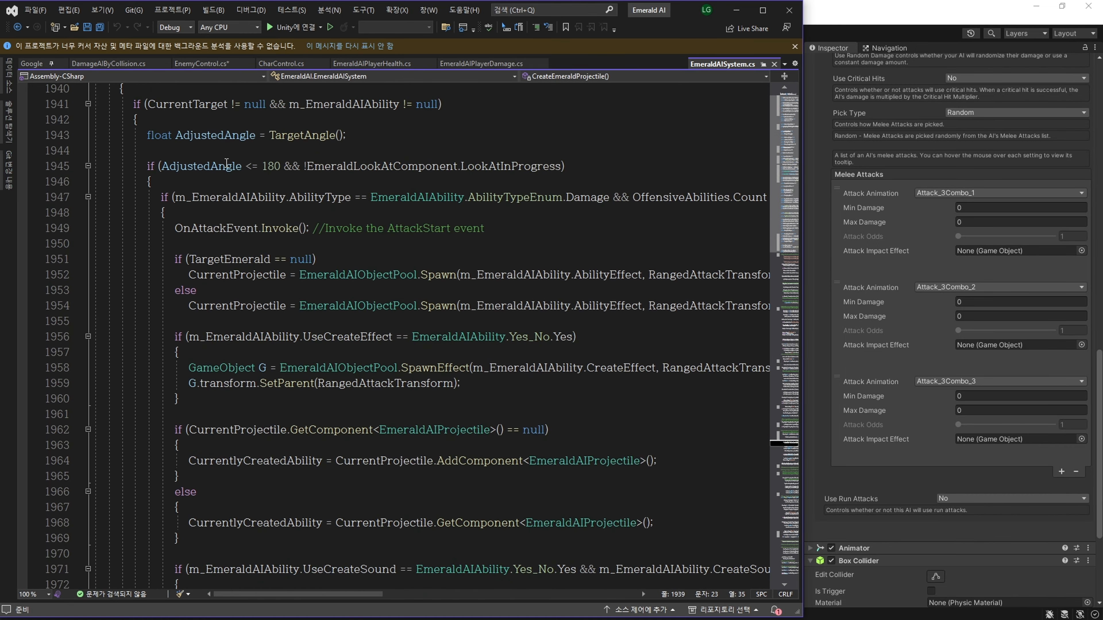
In CreateEmeraldProjectile(), add the comment "//여기에 원거리 데미지 적용" after the UseCreateSound block.
{"action": "scroll", "coordinate": [498, 166], "scroll_direction": "down", "scroll_amount": 8}
{"action": "left_click", "coordinate": [471, 278]}
{"action": "key", "text": "Return"}
{"action": "key", "text": "Return"}
{"action": "type", "text": "//여기에 원거리 데미지 적용"}
Below the comment, assign GetComponent<EnemyControl>().getRangeDmg to m_EmeraldAIAbility.AbilityDamage.
{"action": "key", "text": "Return"}
{"action": "type", "text": "m_EmeraldAIAbility."}
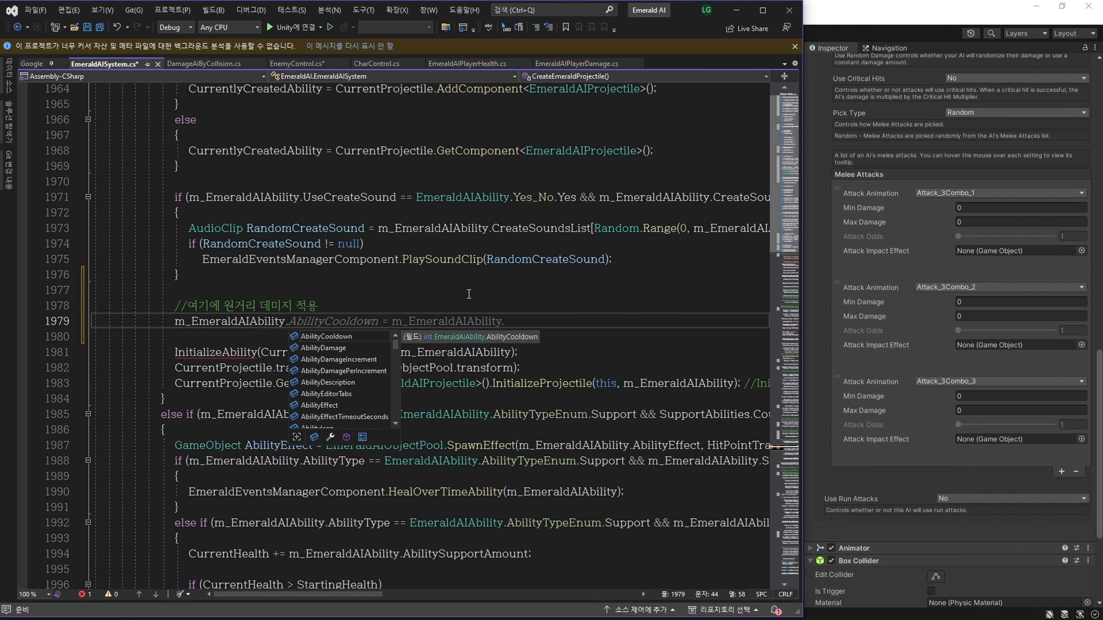
{"action": "key", "text": "Down"}
{"action": "key", "text": "Tab"}
{"action": "type", "text": "= GetCo"}
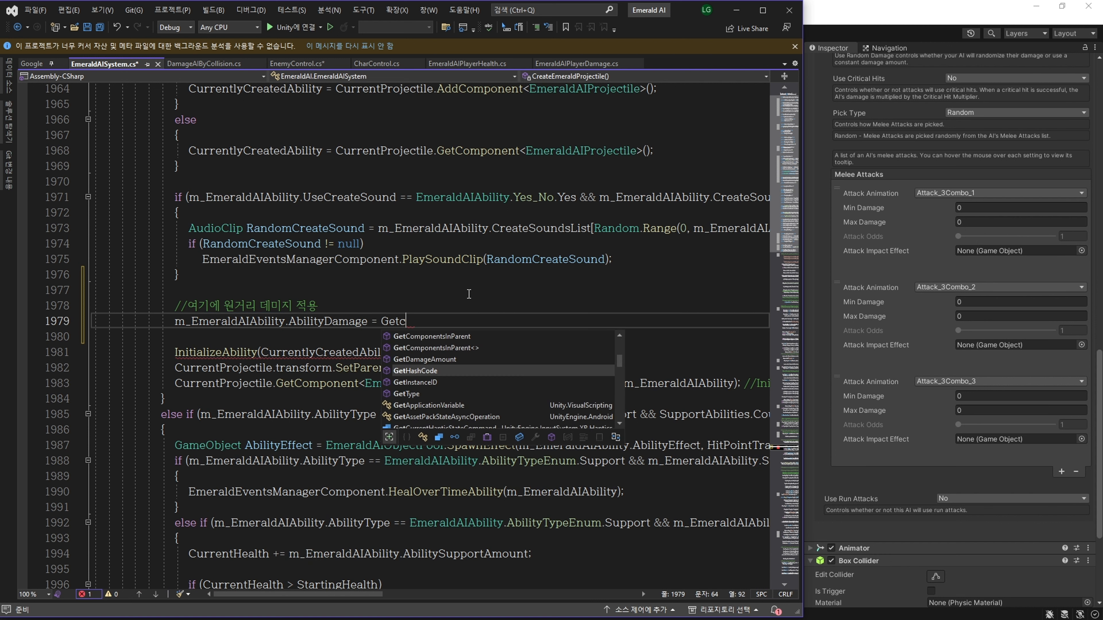
{"action": "key", "text": "Tab"}
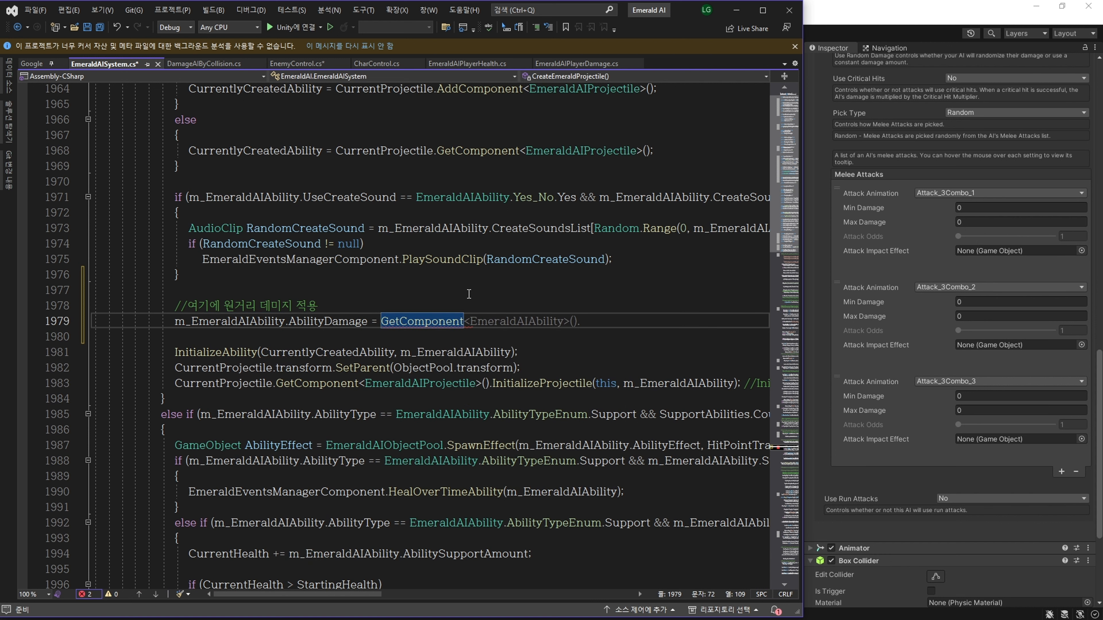
{"action": "type", "text": "<>("}
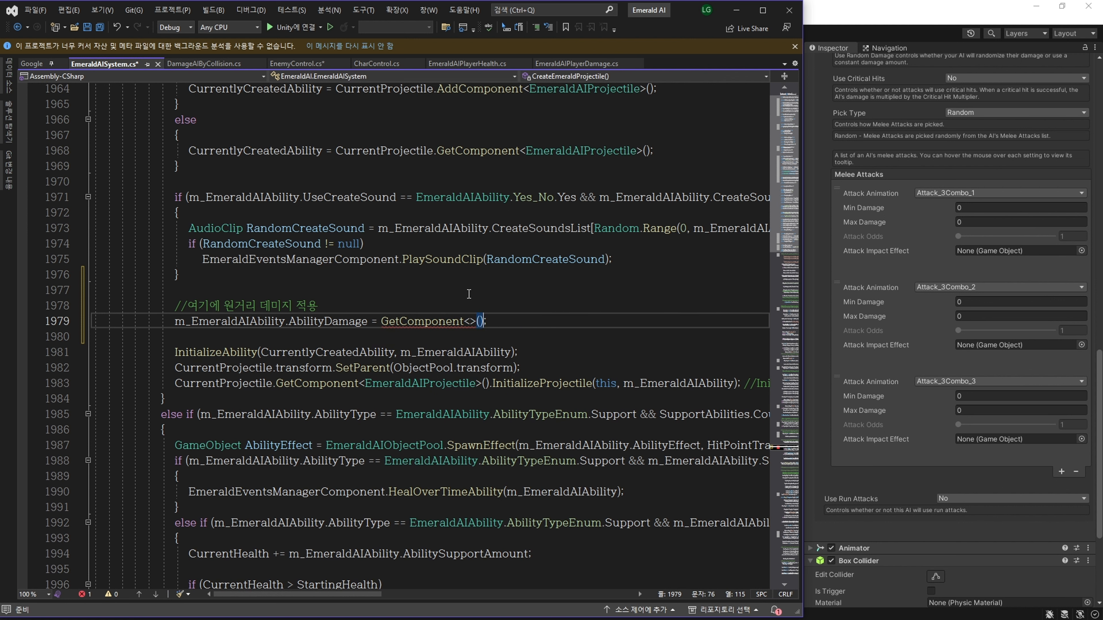
{"action": "type", "text": "EnemyControl"}
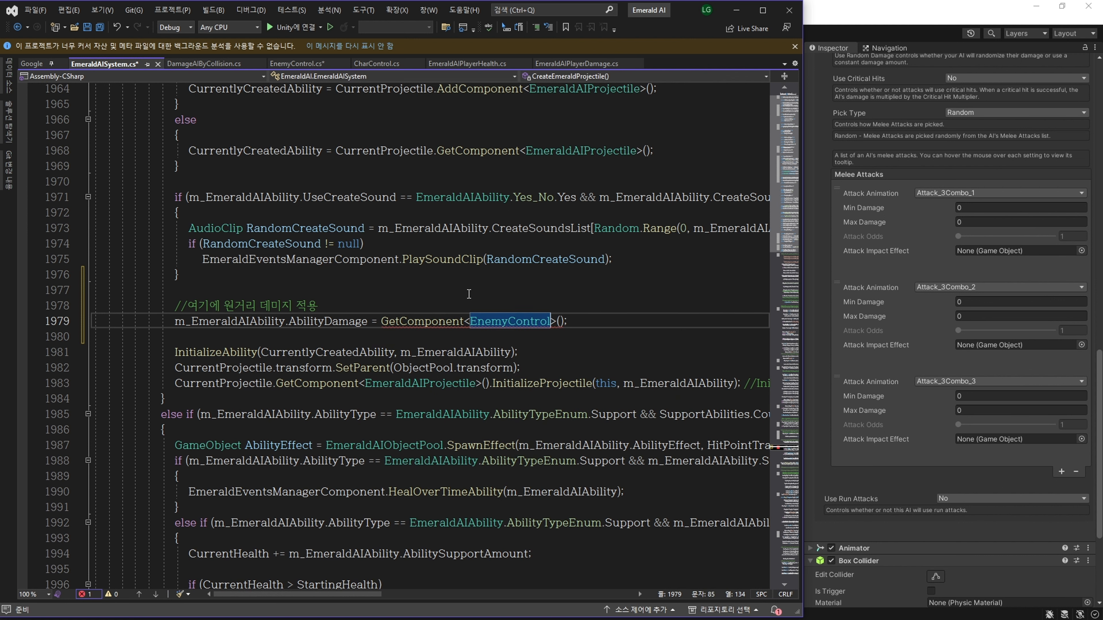
{"action": "type", "text": "().getRangeDmg"}
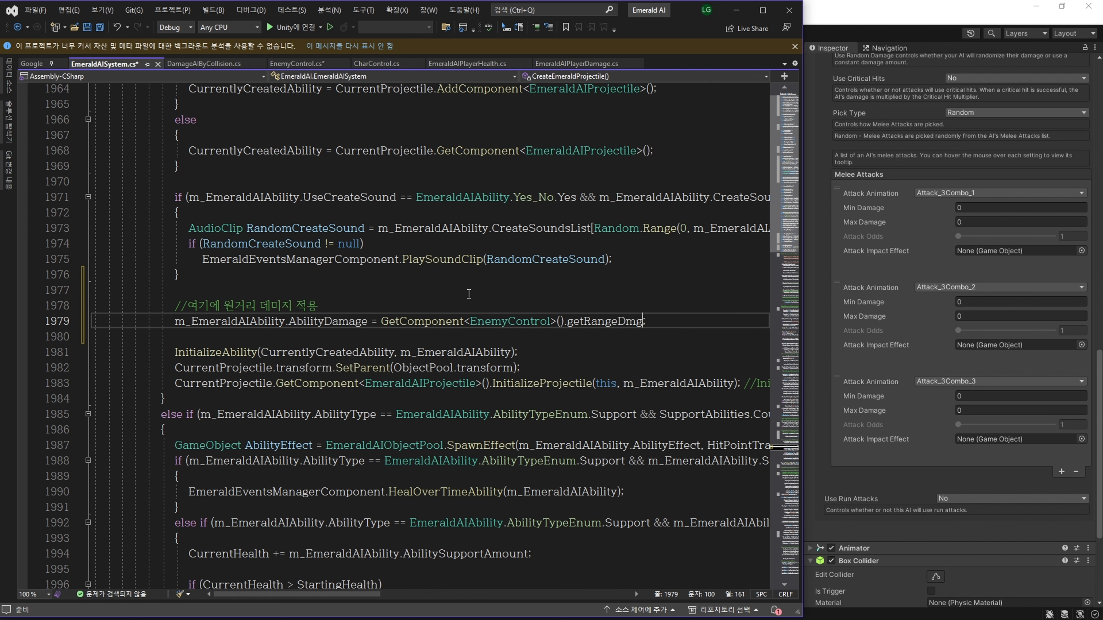
Duplicate the AbilityDamage assignment line twice directly below the original.
{"action": "left_click", "coordinate": [682, 314]}
{"action": "key", "text": "shift+Home"}
{"action": "key", "text": "ctrl+c"}
{"action": "key", "text": "End"}
{"action": "key", "text": "Return"}
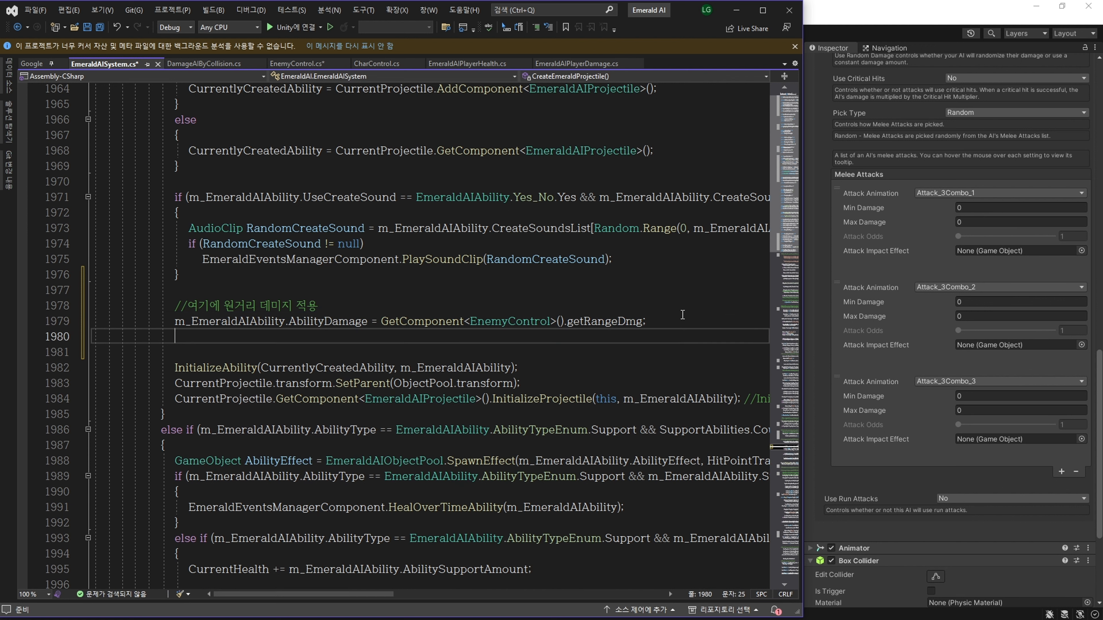
{"action": "key", "text": "ctrl+v"}
{"action": "key", "text": "Return"}
{"action": "key", "text": "ctrl+v"}
Change the property in the second assignment line to AbilityImpactDamage.
{"action": "double_click", "coordinate": [337, 338]}
{"action": "key", "text": "Delete"}
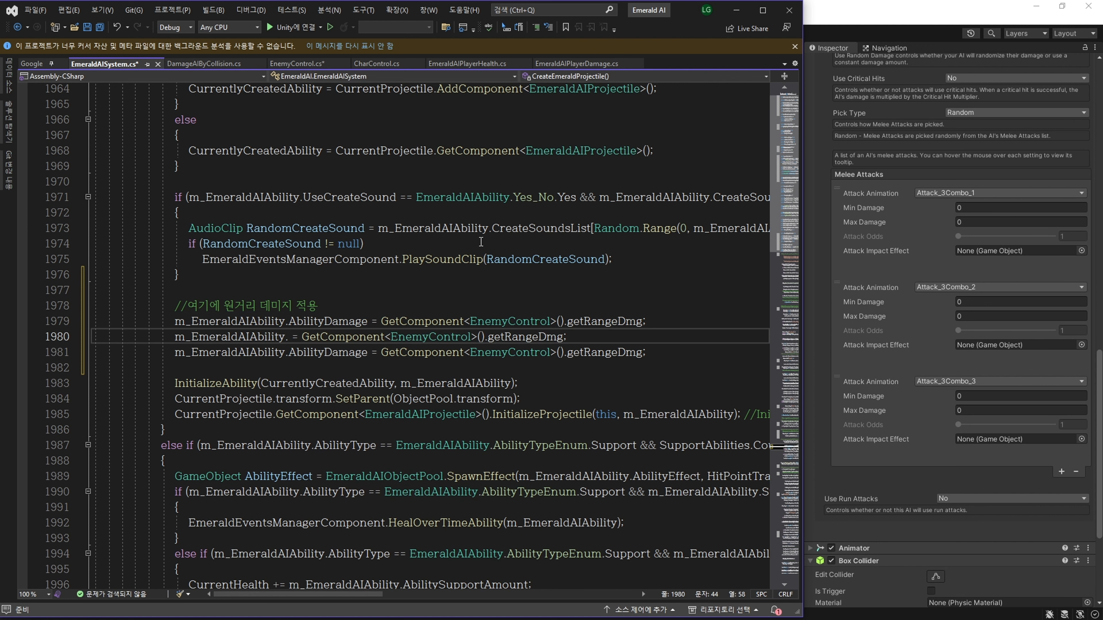
{"action": "type", "text": "AbilityImpactDamage"}
Change the property in the third assignment line to AbilityDamagePerIncrement and save the EmeraldAISystem script.
{"action": "key", "text": "Down"}
{"action": "key", "text": "Left"}
{"action": "key", "text": "Left"}
{"action": "key", "text": "Left"}
{"action": "key", "text": "Left"}
{"action": "key", "text": "Left"}
{"action": "key", "text": "Left"}
{"action": "key", "text": "shift+Left"}
{"action": "key", "text": "shift+Left"}
{"action": "key", "text": "shift+Left"}
{"action": "key", "text": "shift+Left"}
{"action": "key", "text": "shift+Left"}
{"action": "key", "text": "shift+Left"}
{"action": "key", "text": "shift+Left"}
{"action": "key", "text": "shift+Left"}
{"action": "key", "text": "shift+Left"}
{"action": "key", "text": "shift+Left"}
{"action": "key", "text": "shift+Left"}
{"action": "key", "text": "shift+Left"}
{"action": "key", "text": "shift+Left"}
{"action": "key", "text": "shift+Left"}
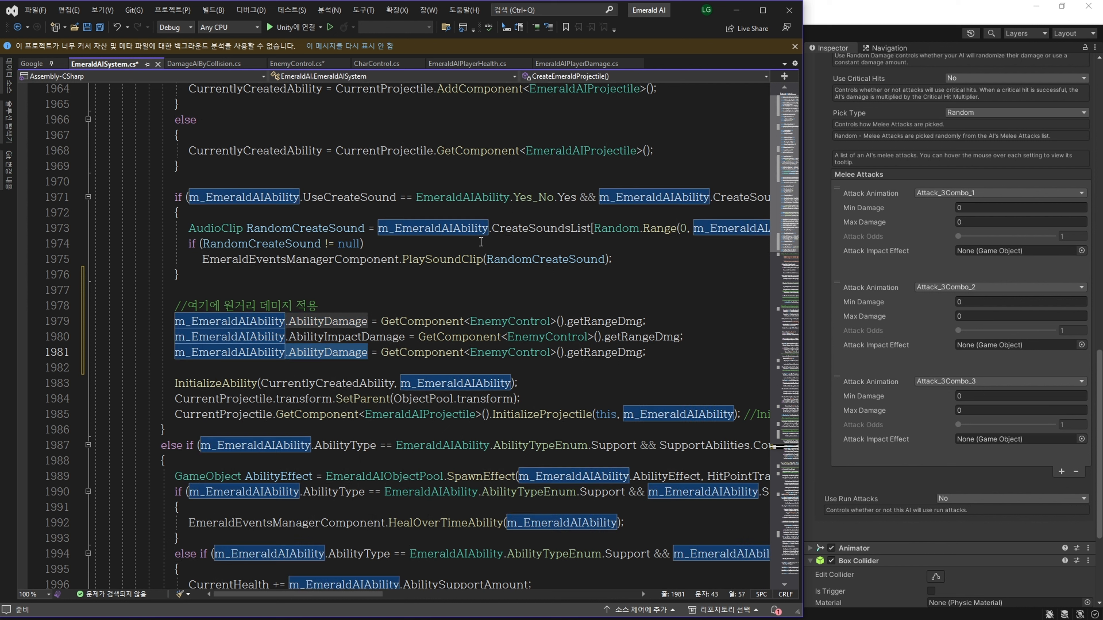
{"action": "type", "text": ".abil"}
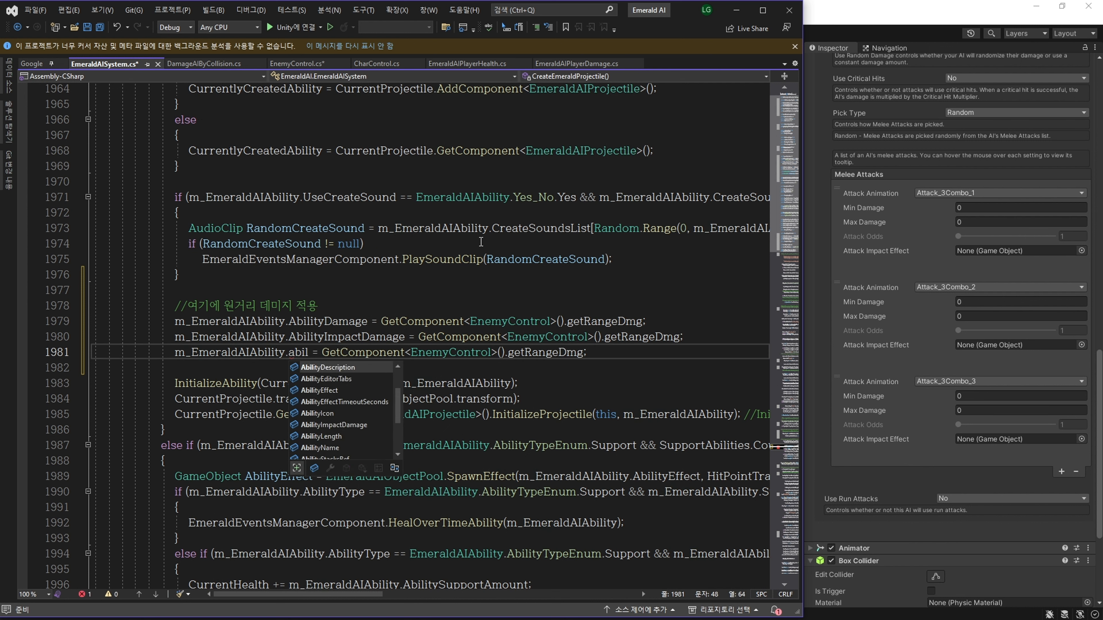
{"action": "key", "text": "Tab"}
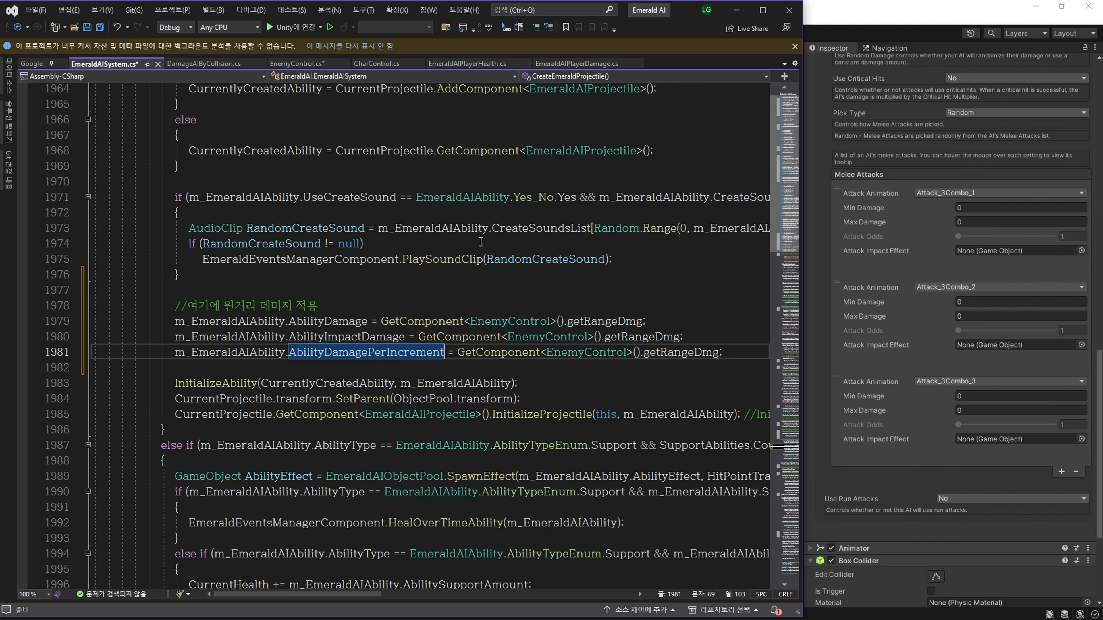
{"action": "key", "text": "ctrl+s"}
Switch to Unity and play-test the Soldier's melee and ranged damage by moving the character around it.
{"action": "key", "text": "alt+Tab"}
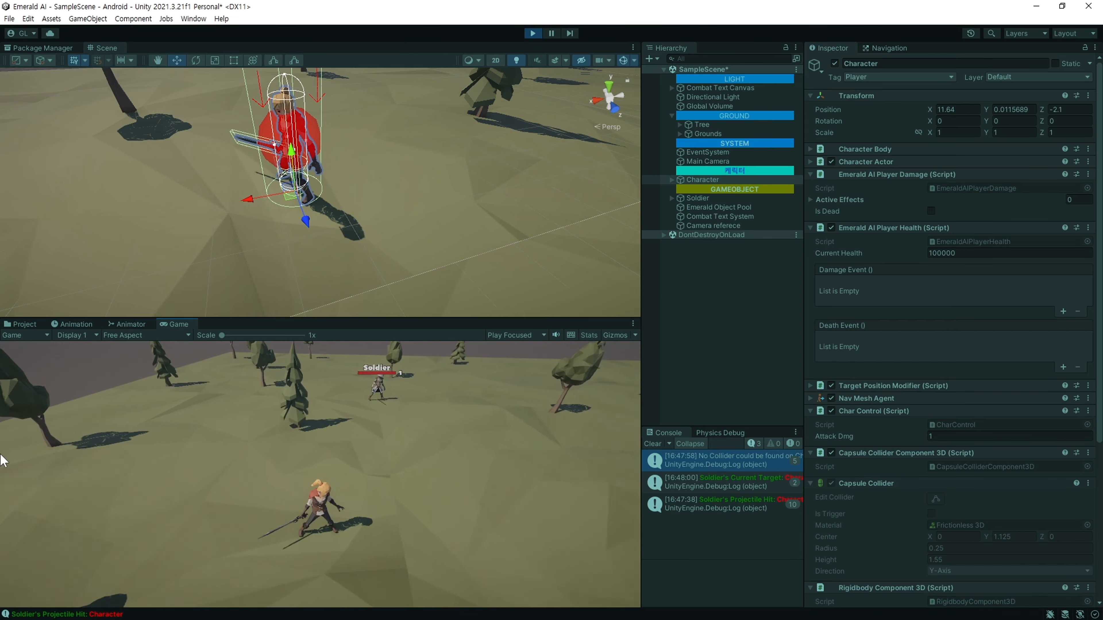
{"action": "key", "text": "w"}
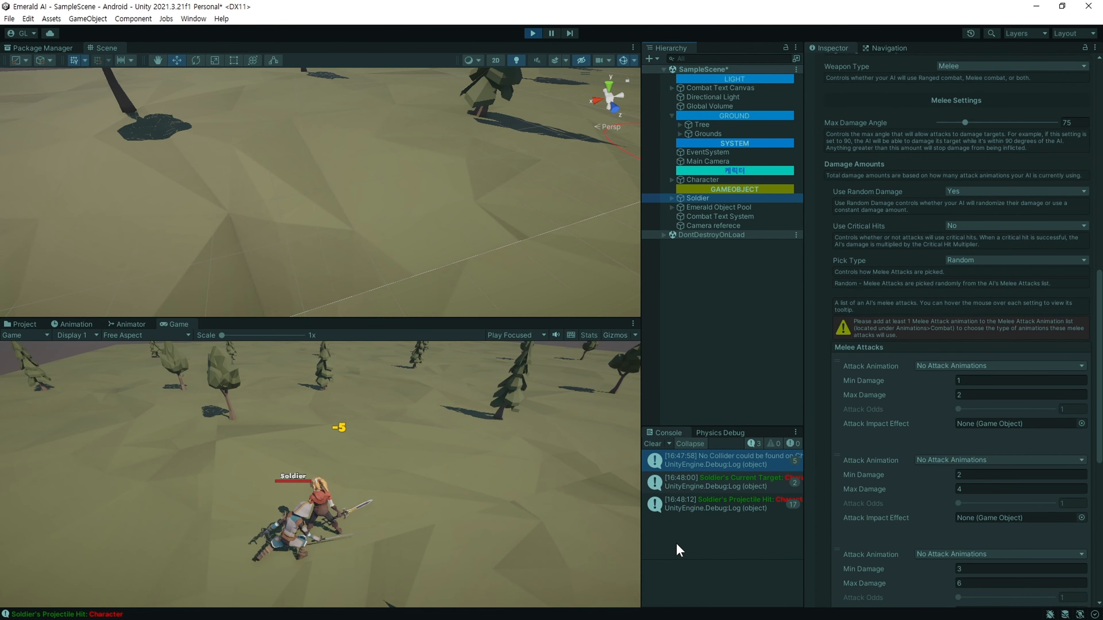
{"action": "scroll", "coordinate": [864, 504], "scroll_direction": "down", "scroll_amount": 3}
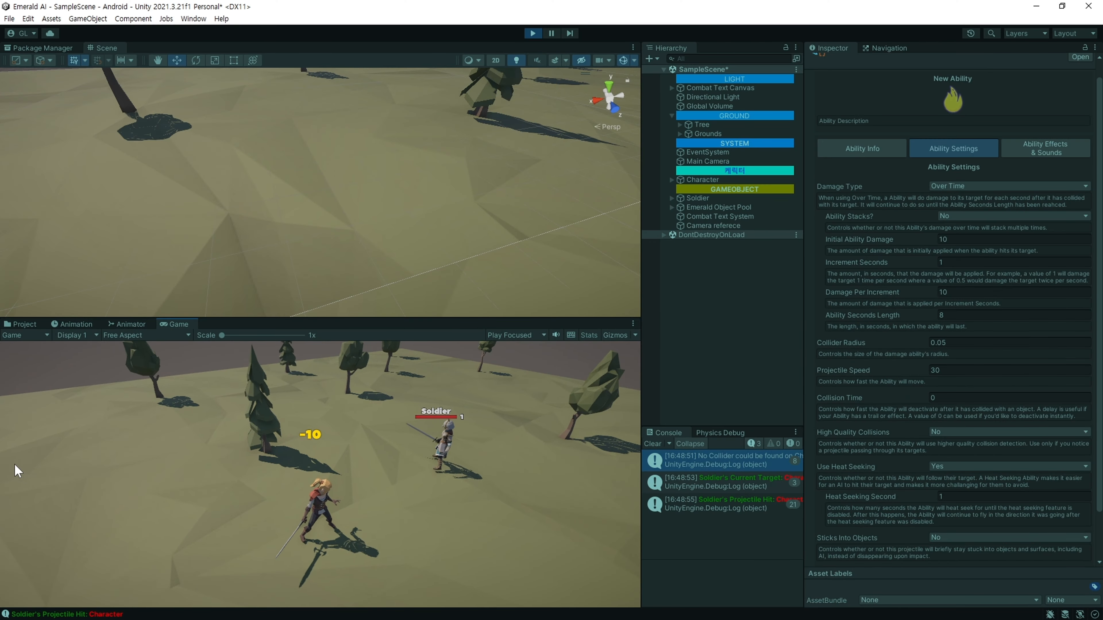
{"action": "key", "text": "d"}
{"action": "key", "text": "s"}
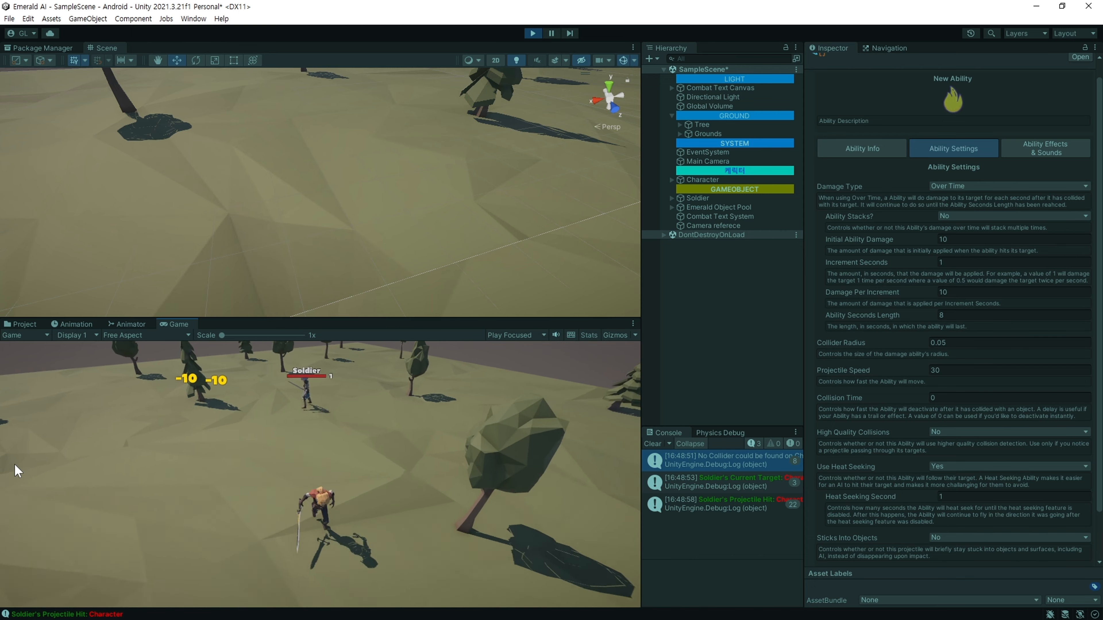
{"action": "key", "text": "a"}
{"action": "key", "text": "s"}
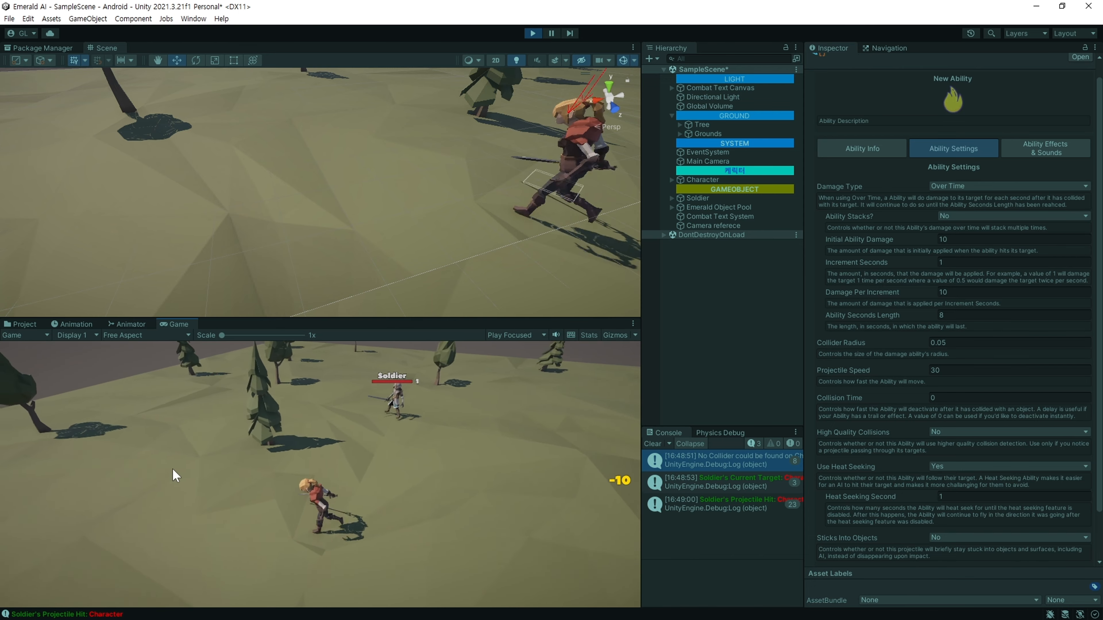
Pause the play test and inspect the active FireballBlue (1) projectile under Emerald Object Pool.
{"action": "left_click", "coordinate": [551, 35]}
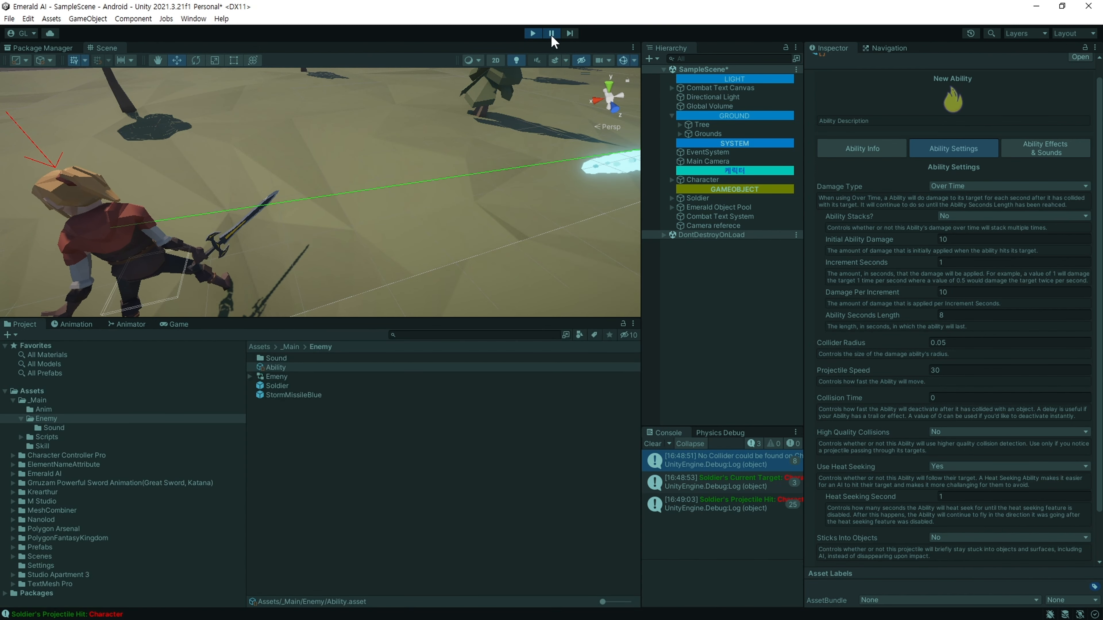
{"action": "right_click_drag", "start_coordinate": [544, 182], "coordinate": [537, 240]}
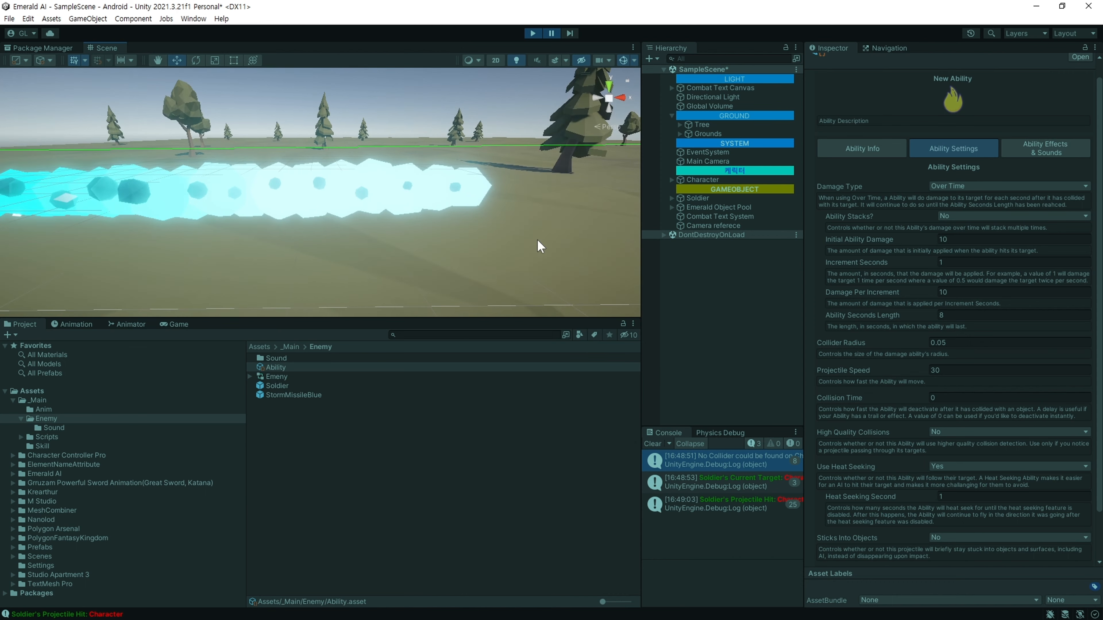
{"action": "left_click", "coordinate": [671, 198]}
{"action": "scroll", "coordinate": [697, 345], "scroll_direction": "down", "scroll_amount": 1}
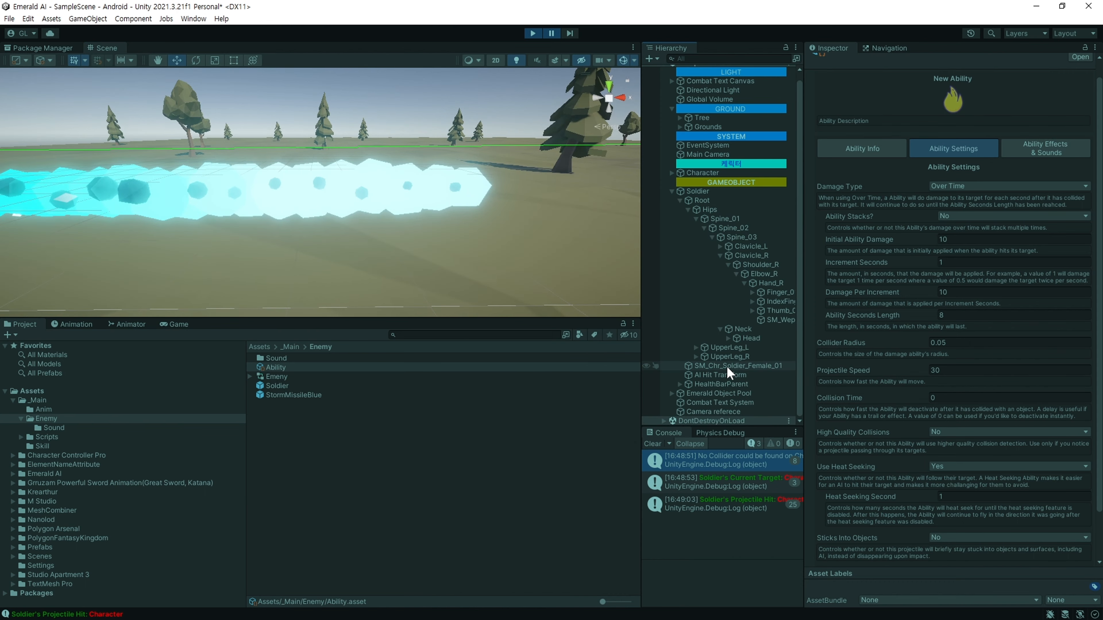
{"action": "left_click", "coordinate": [694, 394]}
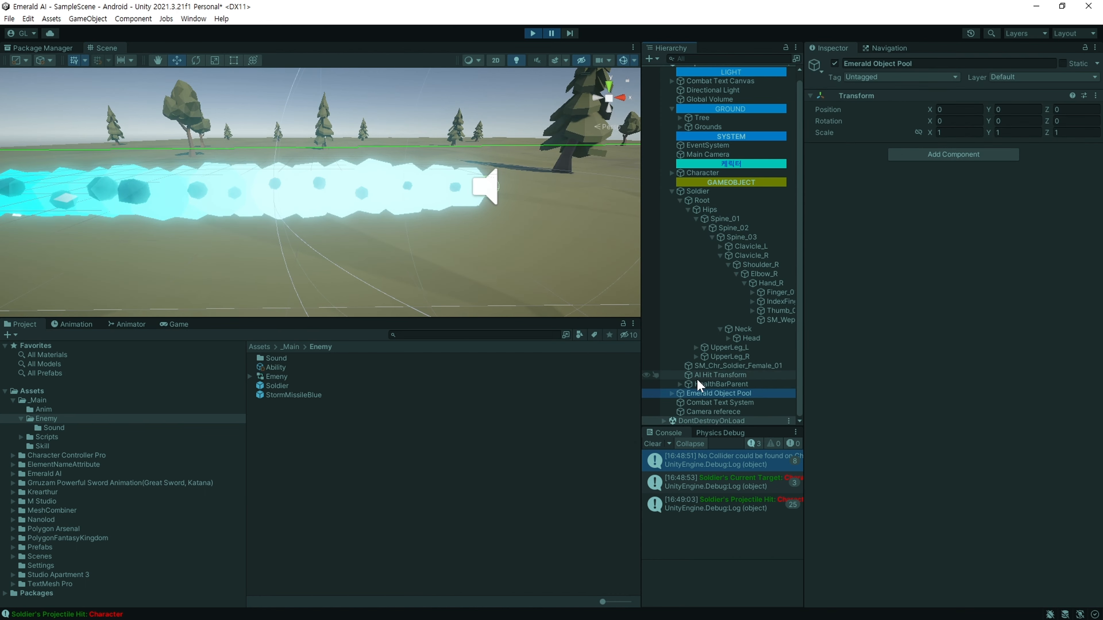
{"action": "left_click", "coordinate": [672, 393]}
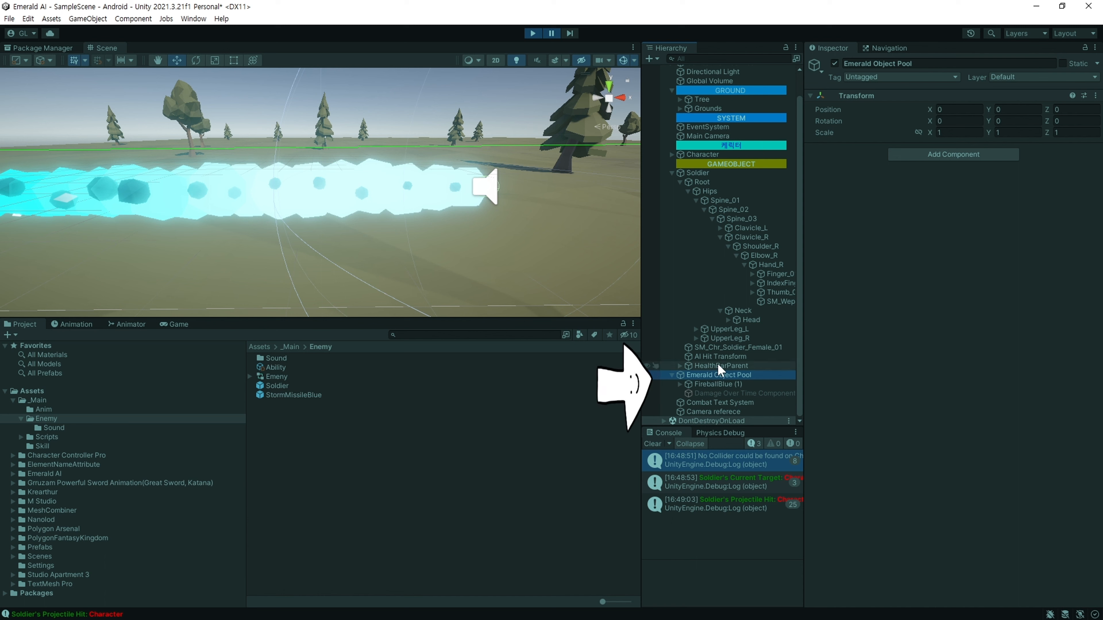
{"action": "left_click", "coordinate": [712, 385]}
{"action": "middle_click_drag", "start_coordinate": [468, 249], "coordinate": [407, 242]}
{"action": "scroll", "coordinate": [391, 246], "scroll_direction": "up", "scroll_amount": 3}
{"action": "scroll", "coordinate": [391, 246], "scroll_direction": "down", "scroll_amount": 1}
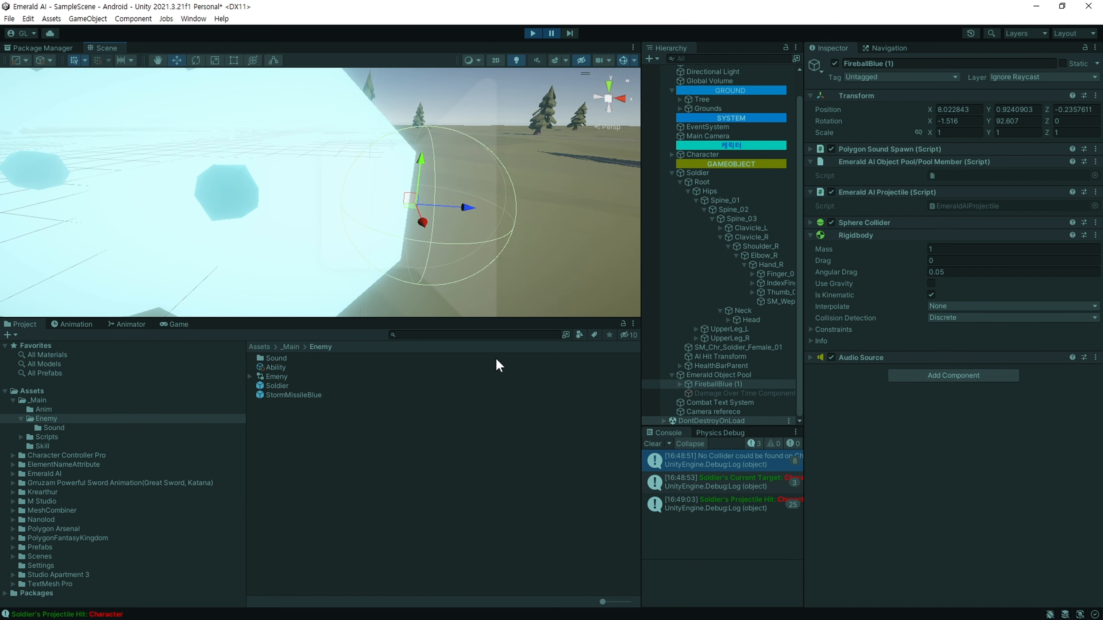
Show collision geometry with the Physics Debugger and examine the collider around the paused fireball.
{"action": "left_click", "coordinate": [202, 19]}
{"action": "mouse_move", "coordinate": [274, 296]}
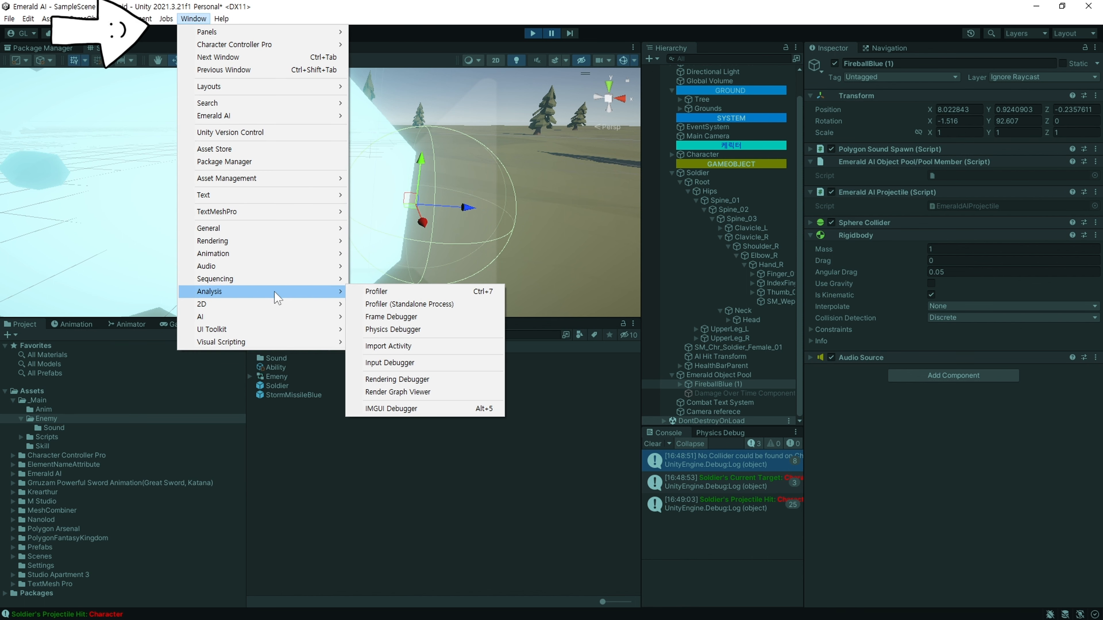
{"action": "left_click", "coordinate": [435, 333]}
{"action": "middle_click_drag", "start_coordinate": [564, 239], "coordinate": [502, 251]}
{"action": "scroll", "coordinate": [502, 251], "scroll_direction": "down", "scroll_amount": 5}
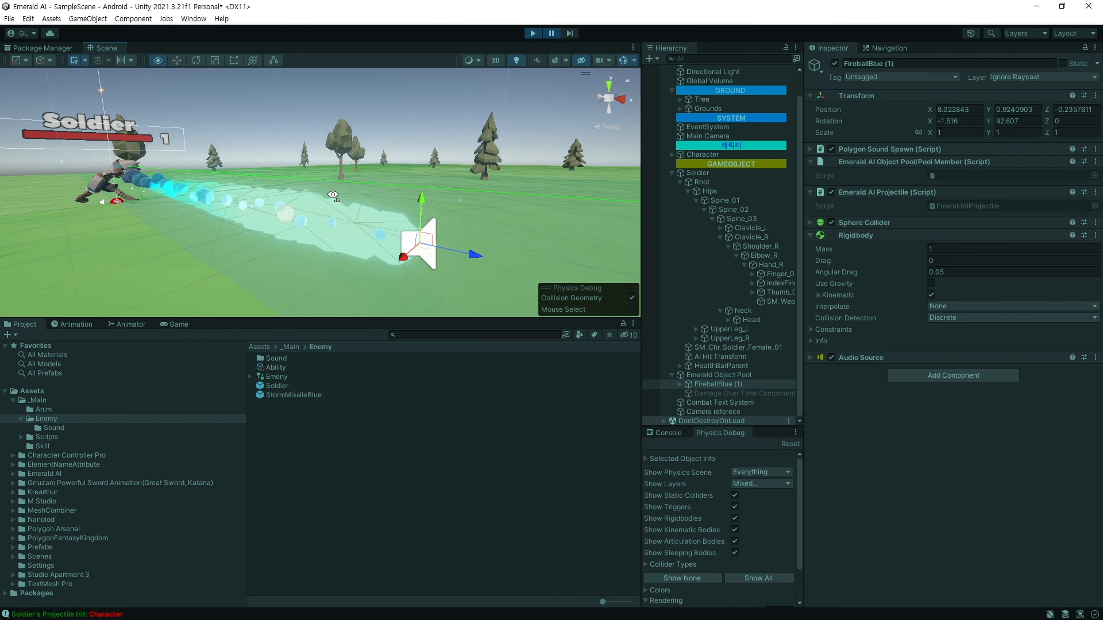
{"action": "middle_click_drag", "start_coordinate": [413, 278], "coordinate": [433, 232]}
{"action": "scroll", "coordinate": [411, 217], "scroll_direction": "up", "scroll_amount": 3}
{"action": "scroll", "coordinate": [424, 224], "scroll_direction": "up", "scroll_amount": 6}
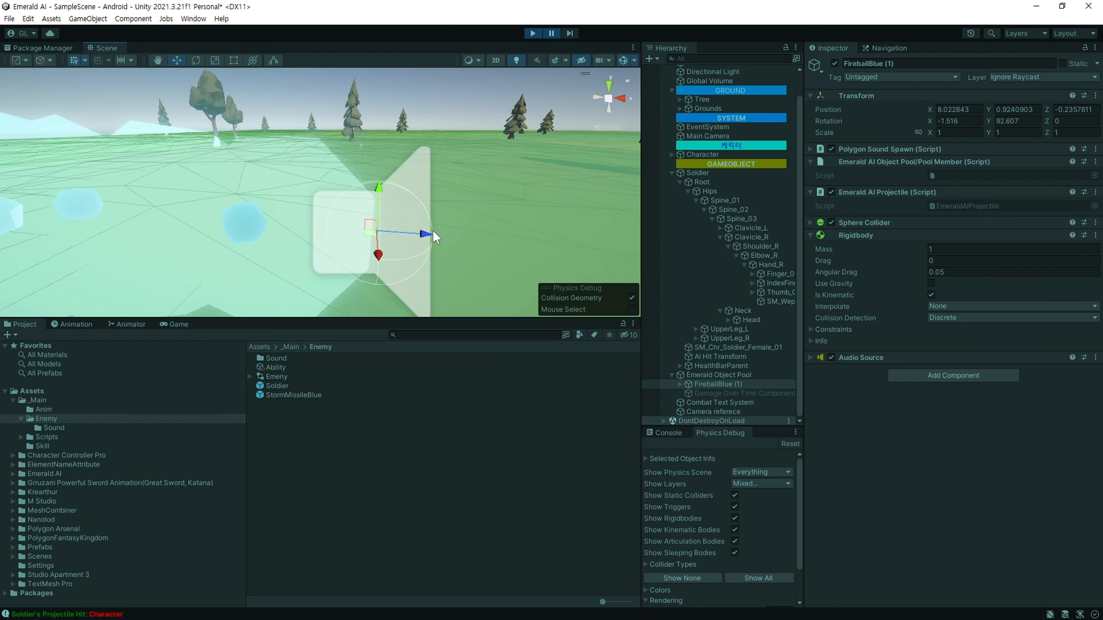
Try larger Sphere Collider radii of 0.21 and 0.32 on the paused FireballBlue (1) projectile.
{"action": "left_click", "coordinate": [811, 222]}
{"action": "left_click", "coordinate": [938, 240]}
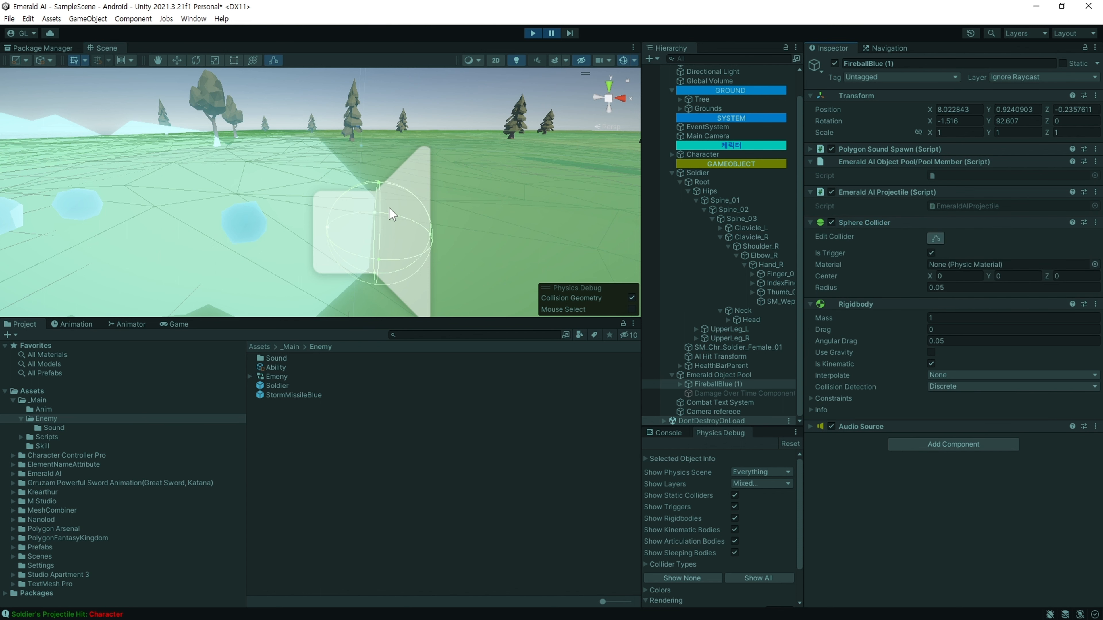
{"action": "right_click_drag", "start_coordinate": [388, 208], "coordinate": [376, 222]}
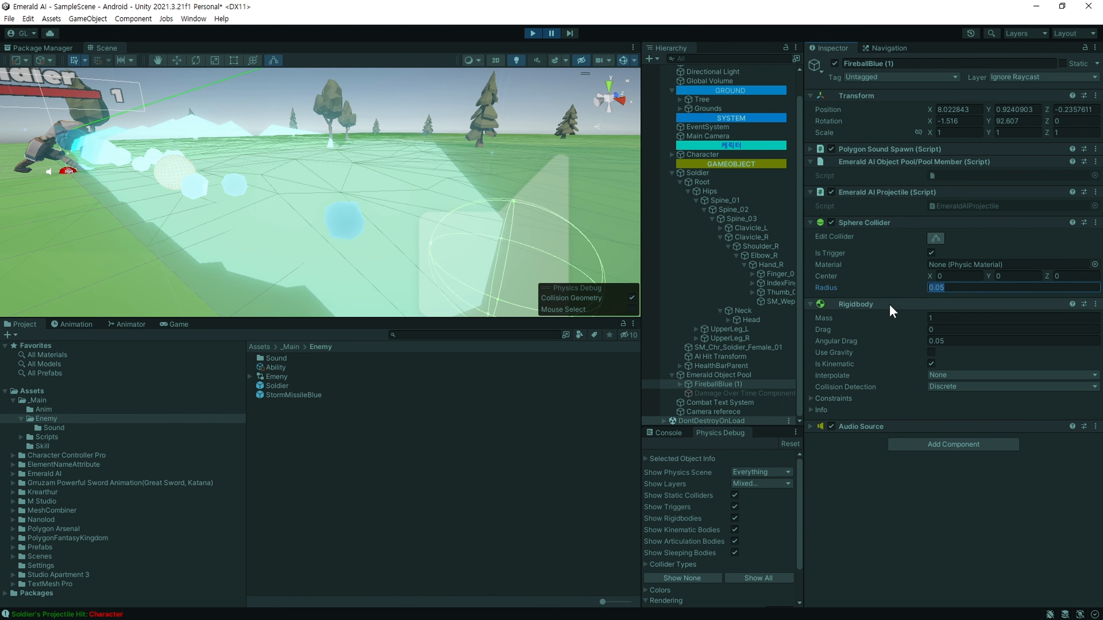
{"action": "left_click_drag", "start_coordinate": [924, 292], "coordinate": [933, 298]}
{"action": "scroll", "coordinate": [304, 232], "scroll_direction": "down", "scroll_amount": 5}
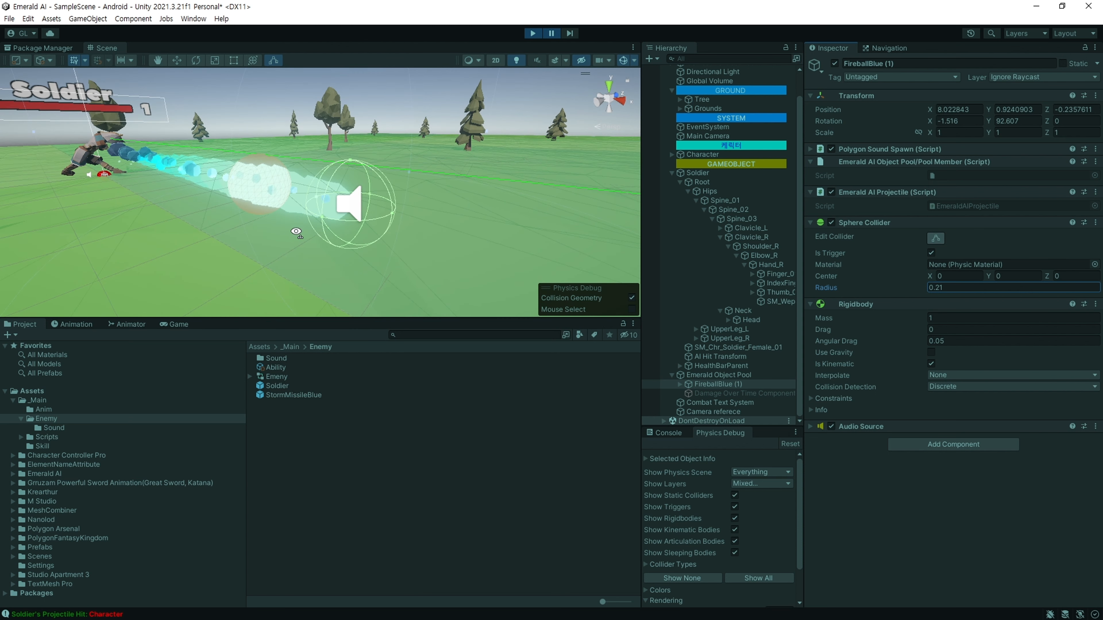
{"action": "left_click_drag", "start_coordinate": [297, 233], "coordinate": [453, 240], "text": "alt"}
{"action": "left_click_drag", "start_coordinate": [923, 340], "coordinate": [928, 342]}
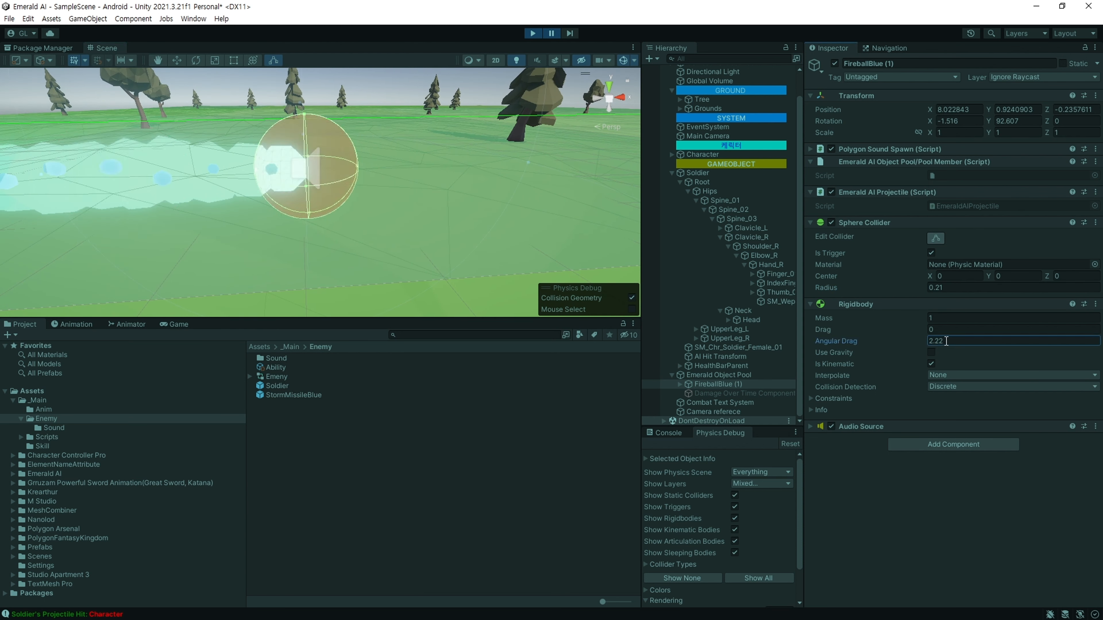
{"action": "left_click_drag", "start_coordinate": [925, 290], "coordinate": [930, 292]}
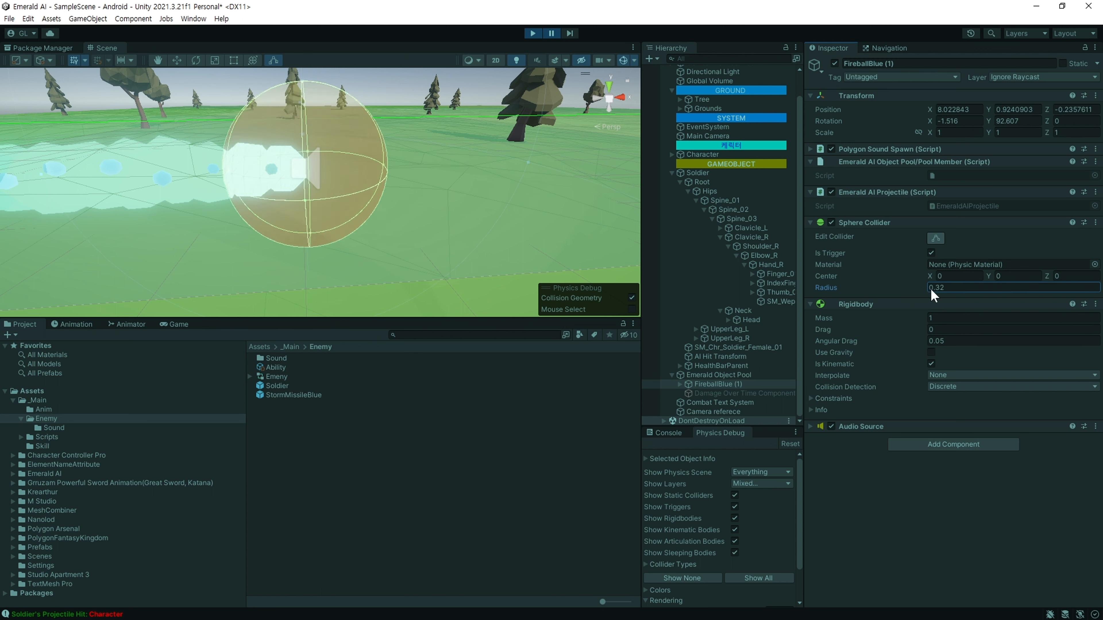
In the Ability asset, set the Collider Radius to 0.2 and the Projectile Speed to 10.
{"action": "left_click", "coordinate": [282, 368]}
{"action": "left_click", "coordinate": [954, 359]}
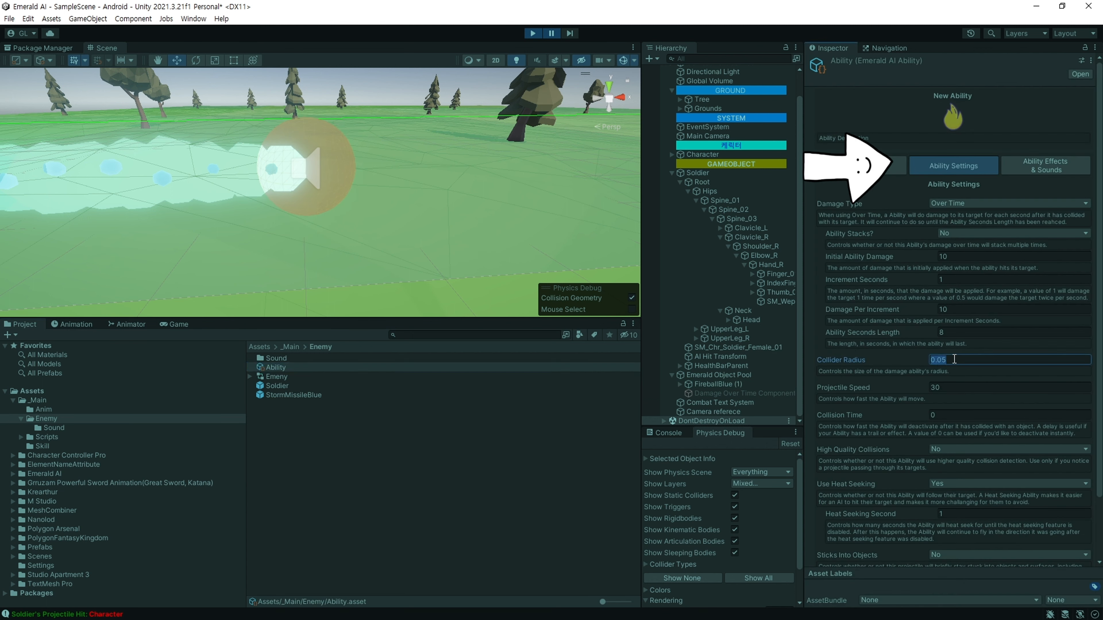
{"action": "type", "text": "0.05"}
{"action": "key", "text": "BackSpace"}
{"action": "key", "text": "BackSpace"}
{"action": "type", "text": "2"}
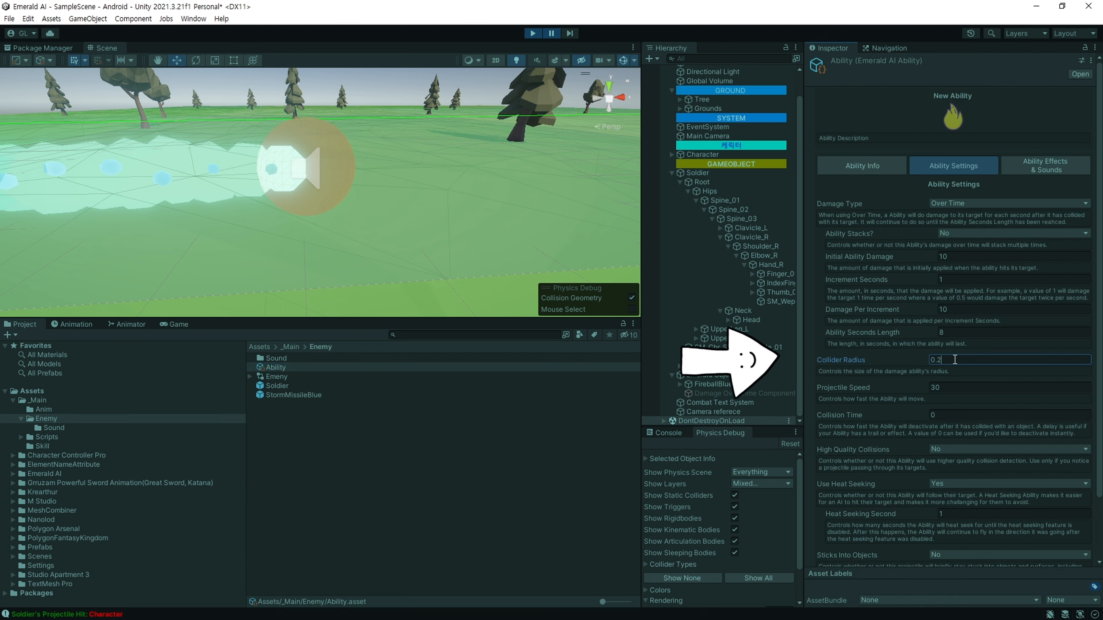
{"action": "left_click", "coordinate": [937, 388]}
{"action": "type", "text": "10"}
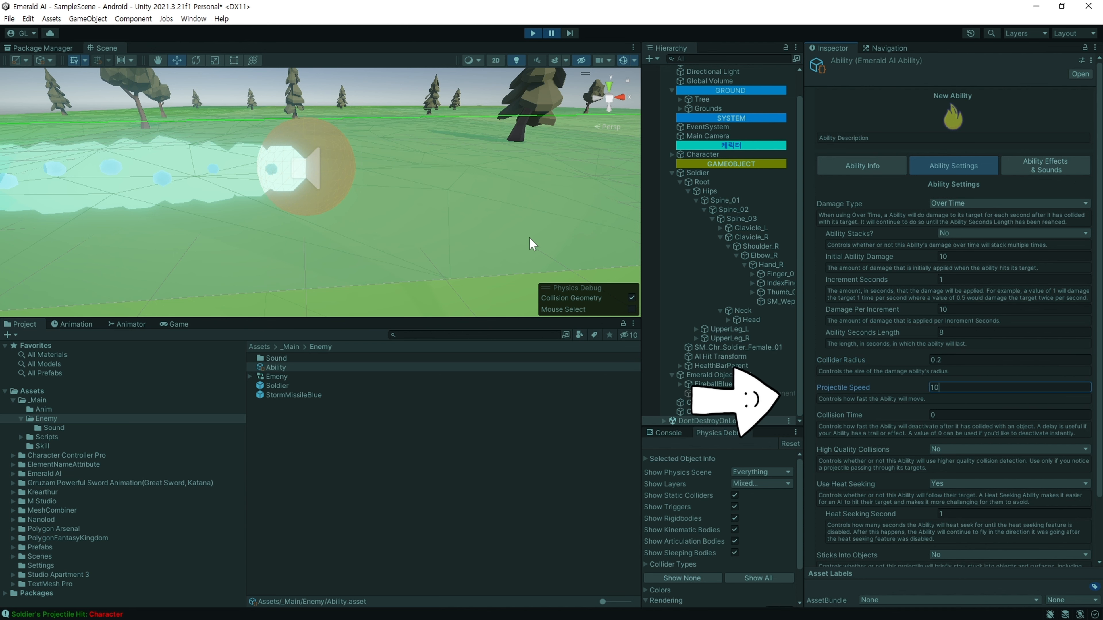
Resume the play test, pause on a new projectile, and check the Sphere Collider radius of FireballBlue (2).
{"action": "left_click", "coordinate": [552, 34]}
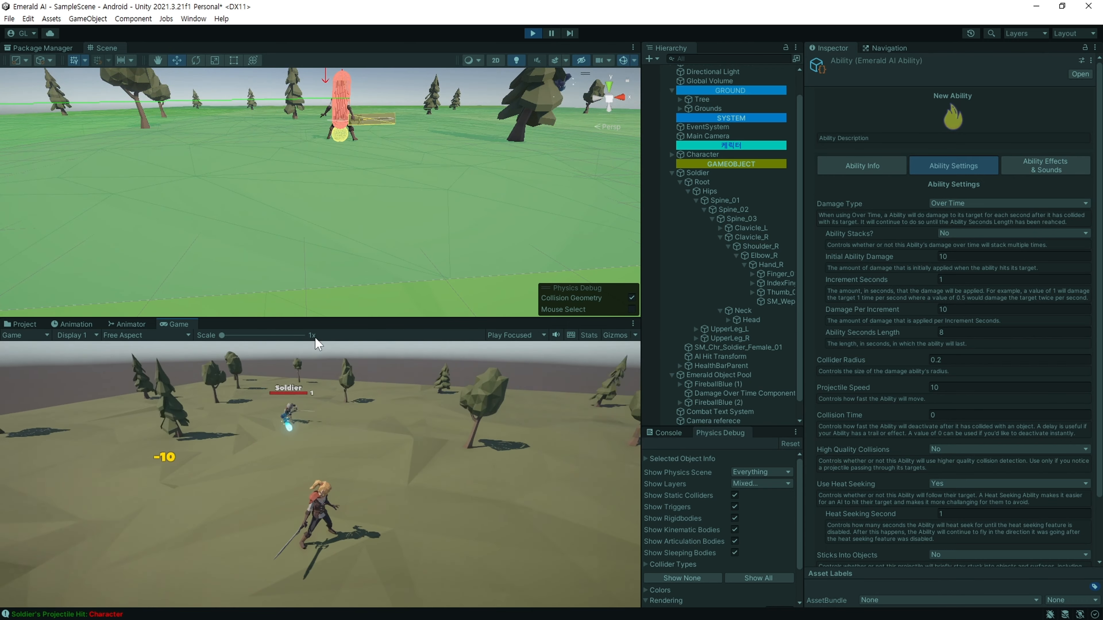
{"action": "left_click", "coordinate": [552, 34]}
{"action": "middle_click_drag", "start_coordinate": [251, 226], "coordinate": [309, 279]}
{"action": "scroll", "coordinate": [265, 213], "scroll_direction": "up", "scroll_amount": 3}
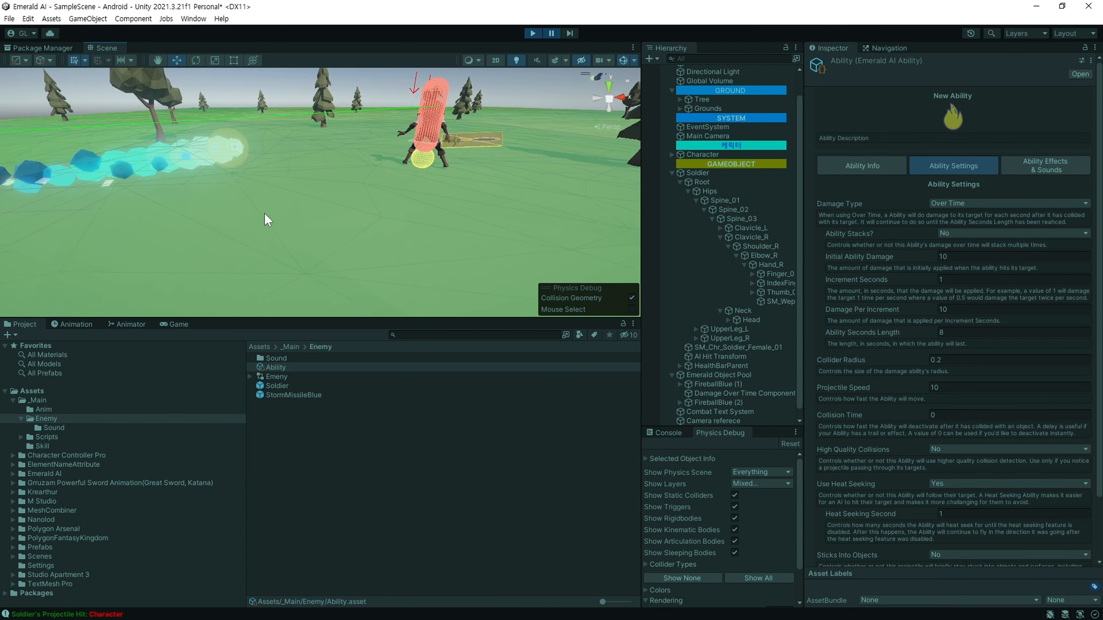
{"action": "middle_click_drag", "start_coordinate": [265, 213], "coordinate": [348, 243]}
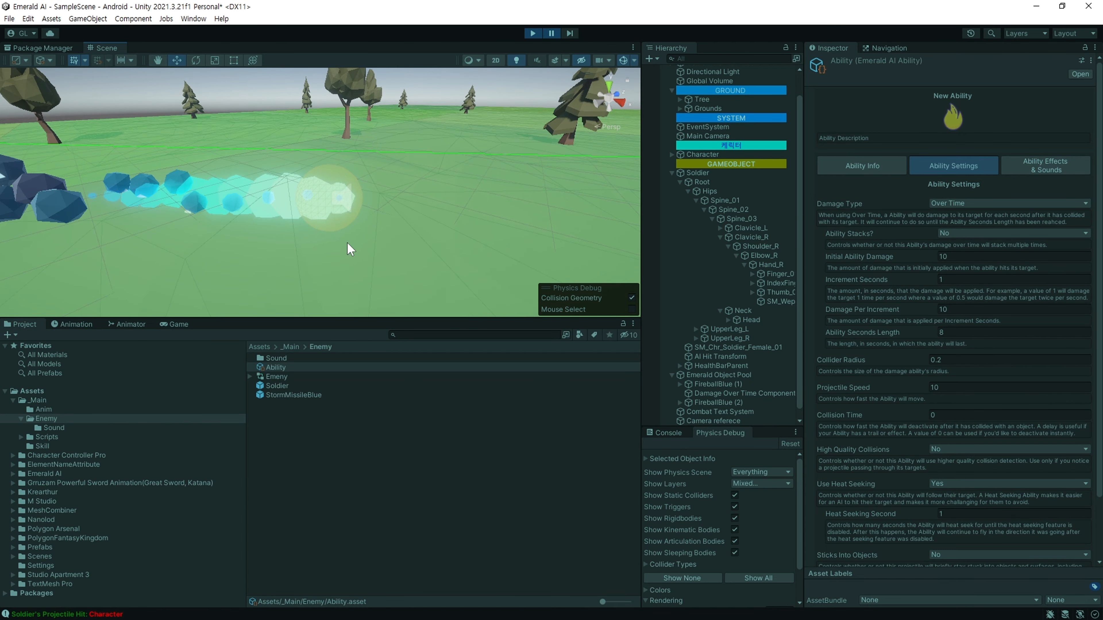
{"action": "left_click", "coordinate": [729, 402]}
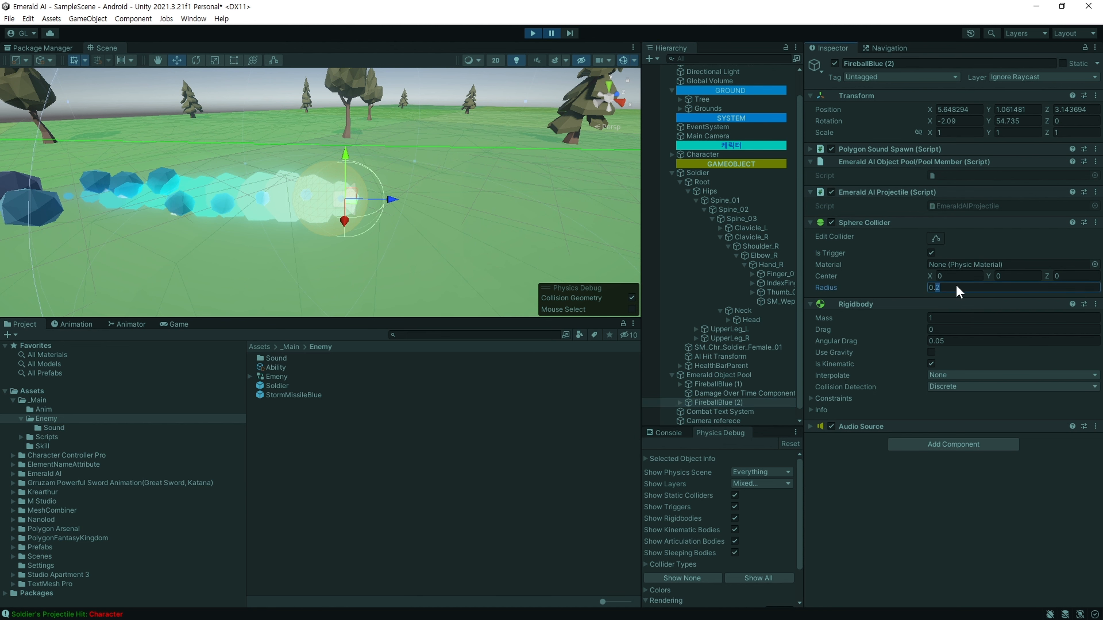
{"action": "left_click", "coordinate": [552, 34]}
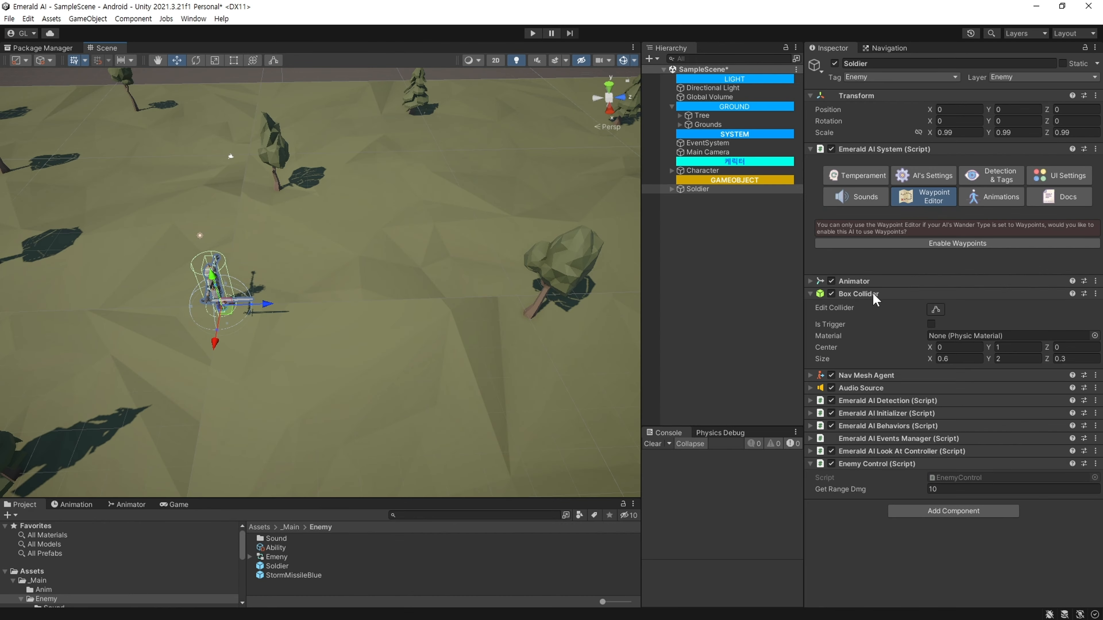
Set the Soldier's Detection Distance to 7 in its Detection Options.
{"action": "left_click", "coordinate": [928, 176]}
{"action": "left_click", "coordinate": [988, 175]}
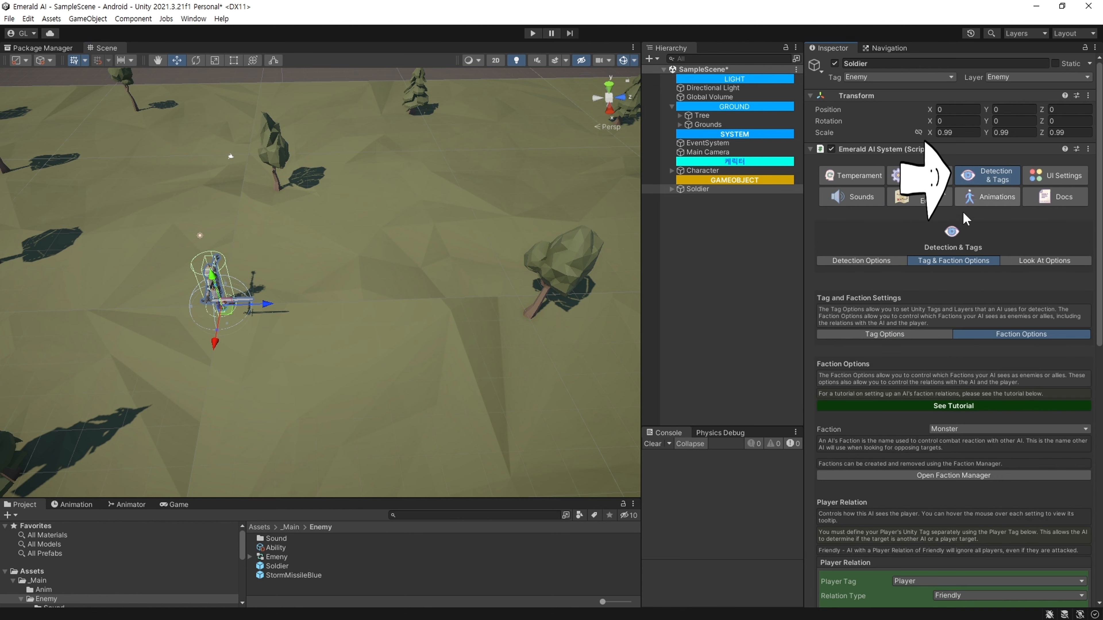
{"action": "scroll", "coordinate": [929, 391], "scroll_direction": "down", "scroll_amount": 2}
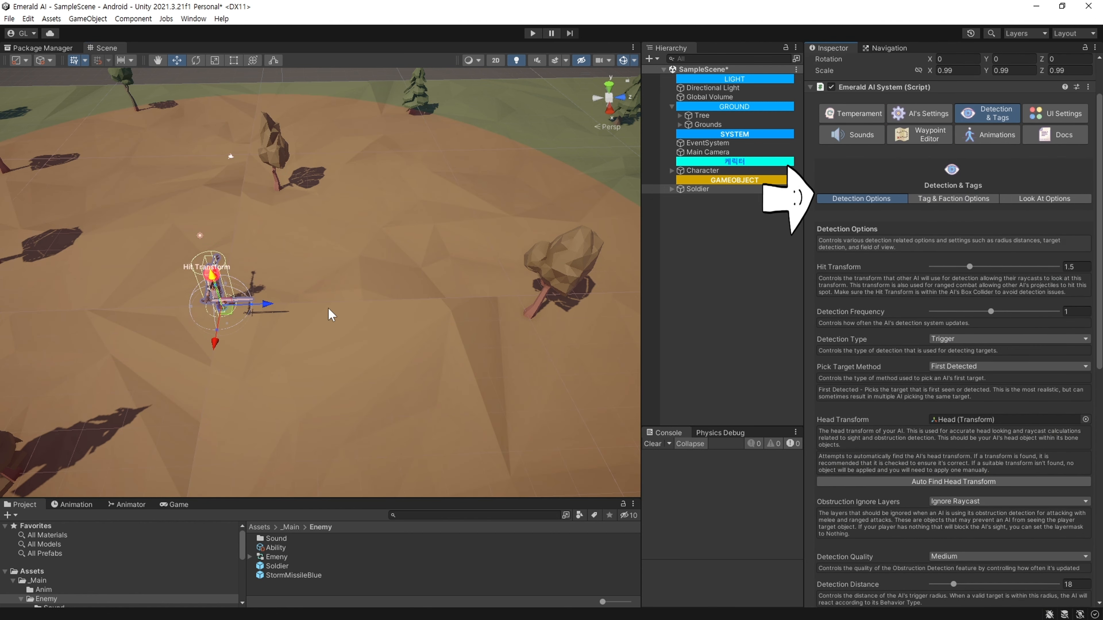
{"action": "scroll", "coordinate": [387, 364], "scroll_direction": "down", "scroll_amount": 5}
{"action": "right_click_drag", "start_coordinate": [408, 240], "coordinate": [405, 296]}
{"action": "middle_click_drag", "start_coordinate": [405, 297], "coordinate": [426, 323]}
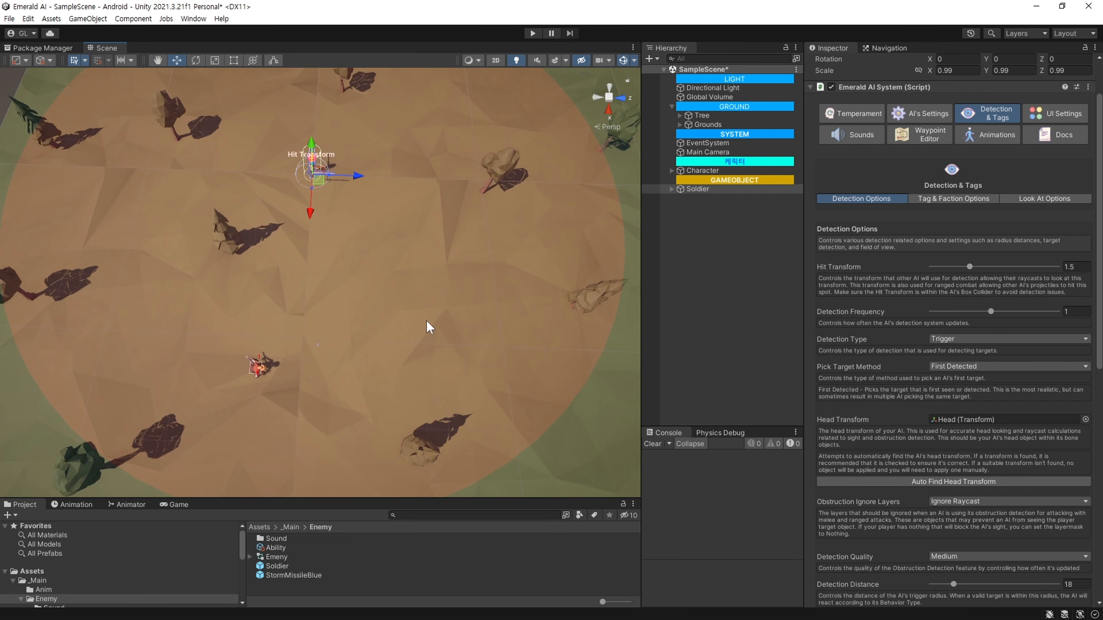
{"action": "scroll", "coordinate": [430, 319], "scroll_direction": "down", "scroll_amount": 3}
{"action": "scroll", "coordinate": [953, 389], "scroll_direction": "down", "scroll_amount": 3}
{"action": "scroll", "coordinate": [949, 393], "scroll_direction": "down", "scroll_amount": 3}
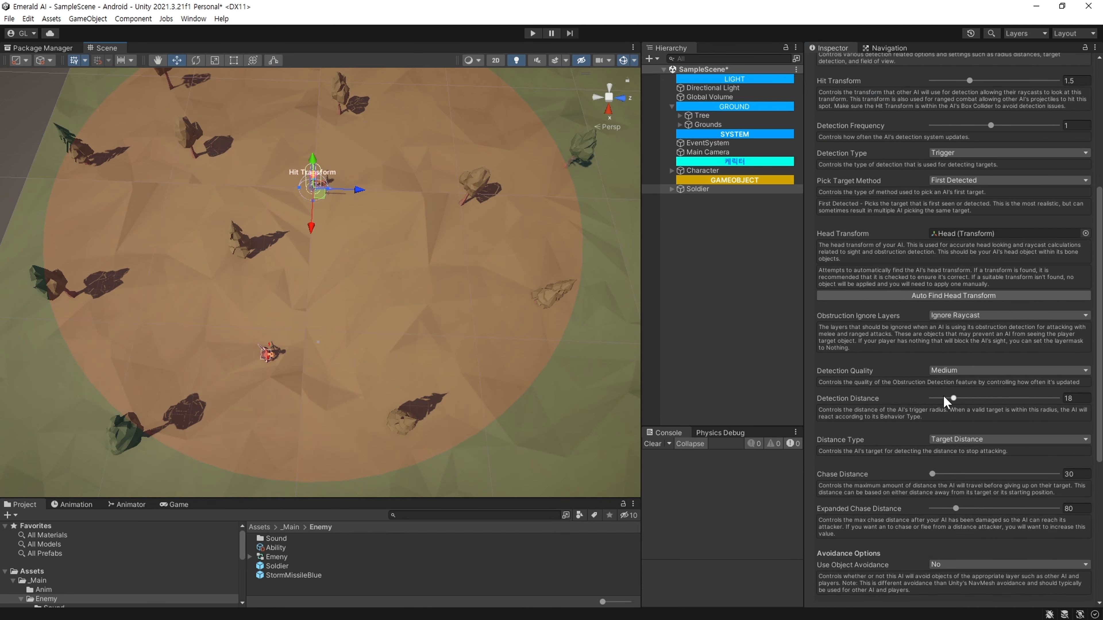
{"action": "left_click", "coordinate": [950, 400]}
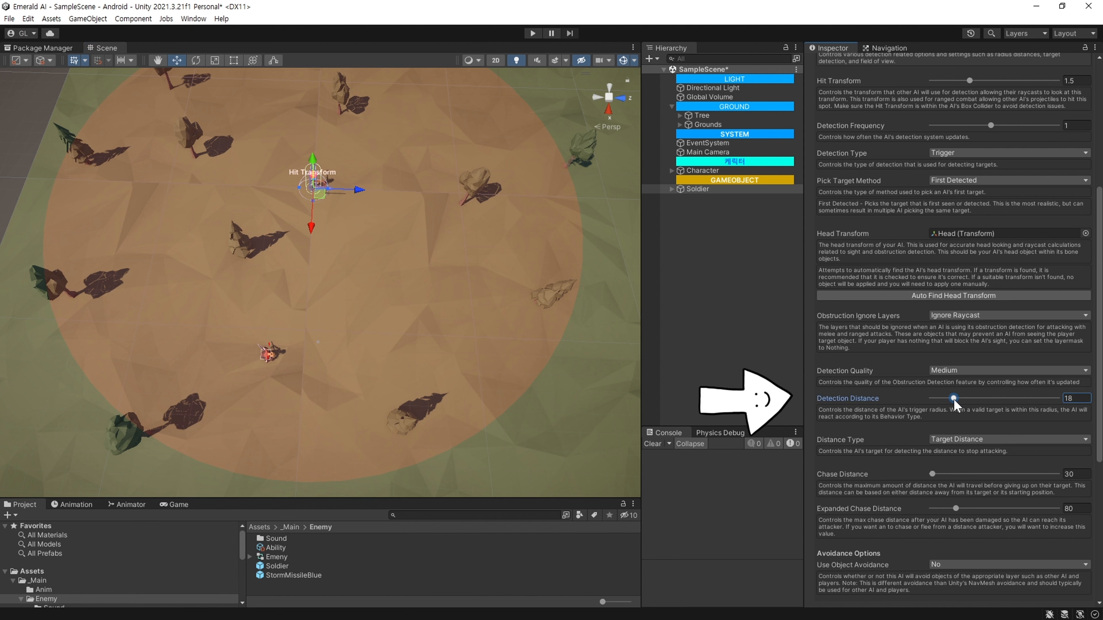
{"action": "left_click_drag", "start_coordinate": [951, 404], "coordinate": [942, 407]}
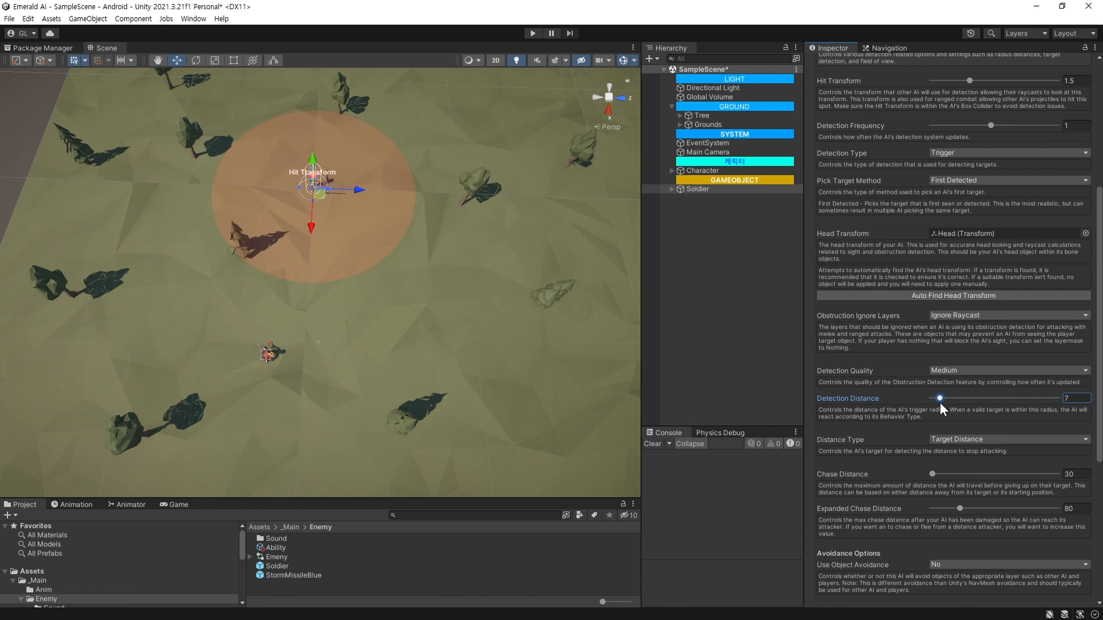
{"action": "scroll", "coordinate": [330, 245], "scroll_direction": "up", "scroll_amount": 8}
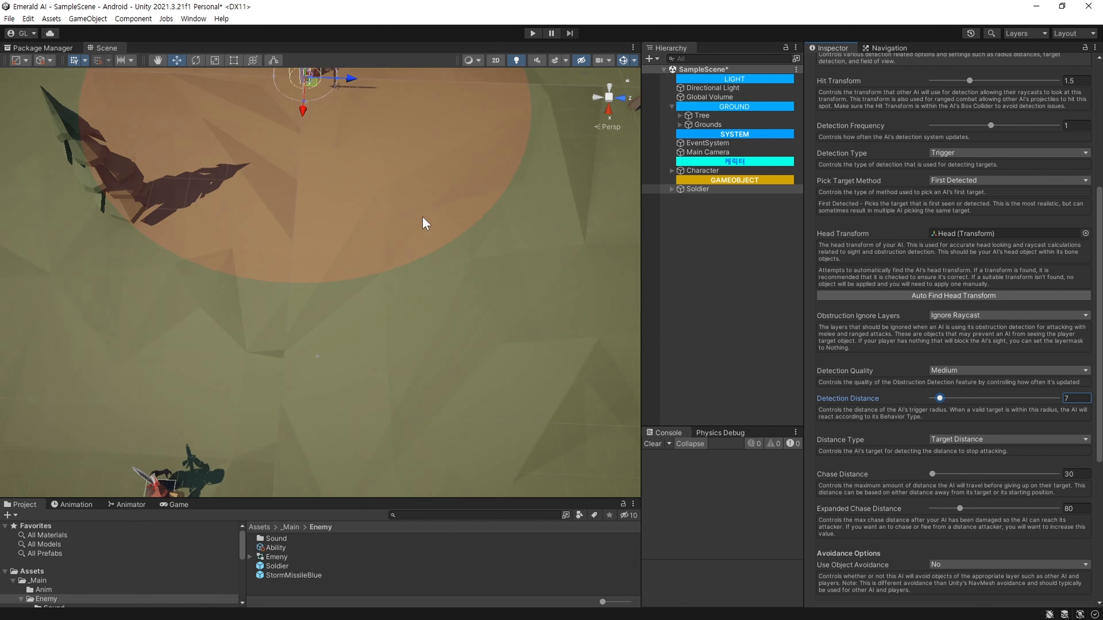
{"action": "left_click_drag", "start_coordinate": [423, 221], "coordinate": [449, 256], "text": "alt"}
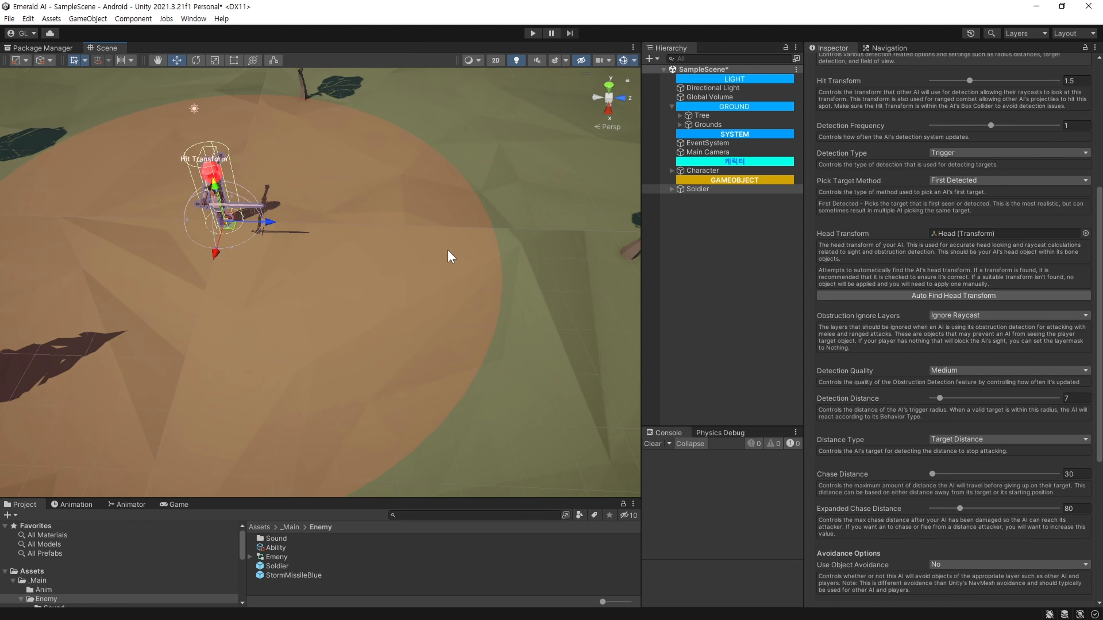
Enable waypoints for the Soldier, add the first waypoint, and place it on the ground a short distance away.
{"action": "scroll", "coordinate": [874, 368], "scroll_direction": "up", "scroll_amount": 5}
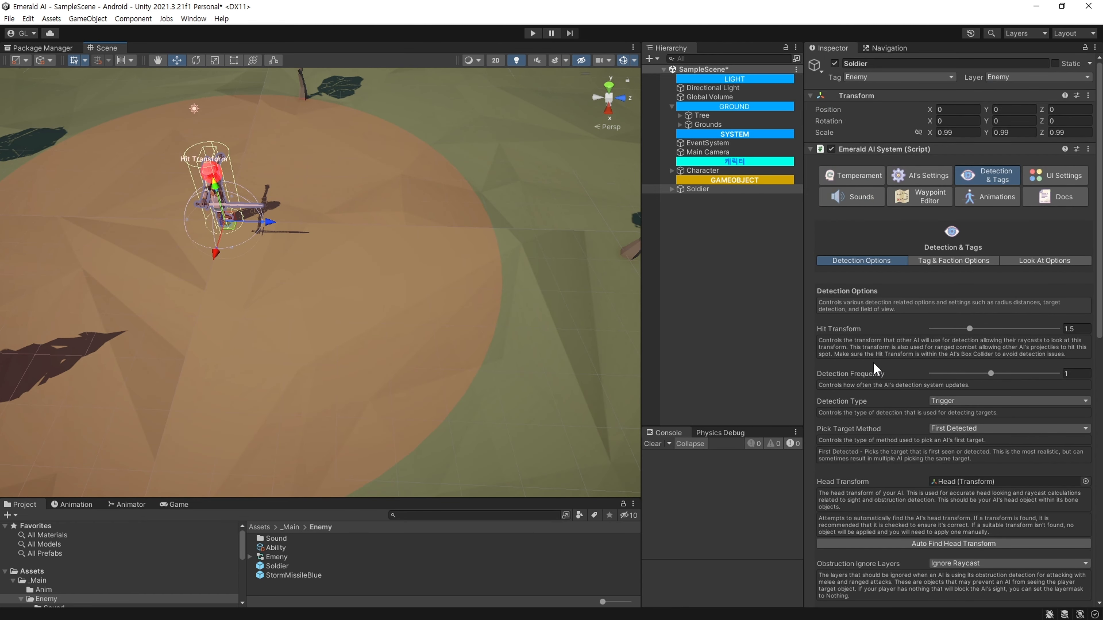
{"action": "left_click", "coordinate": [924, 196]}
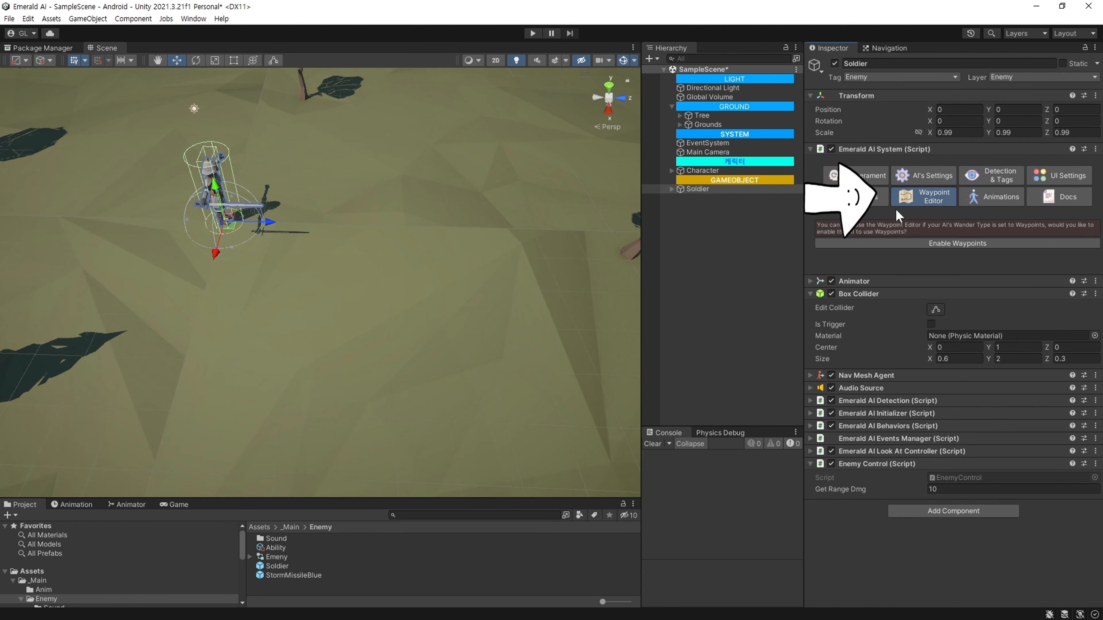
{"action": "left_click", "coordinate": [907, 242]}
{"action": "scroll", "coordinate": [872, 343], "scroll_direction": "down", "scroll_amount": 2}
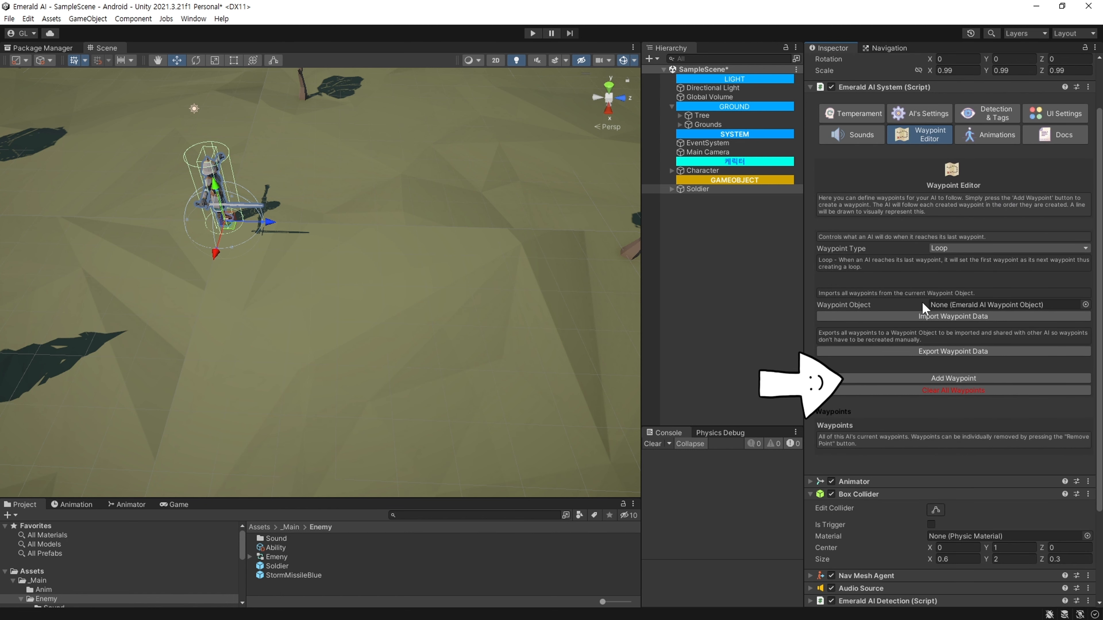
{"action": "left_click", "coordinate": [929, 377]}
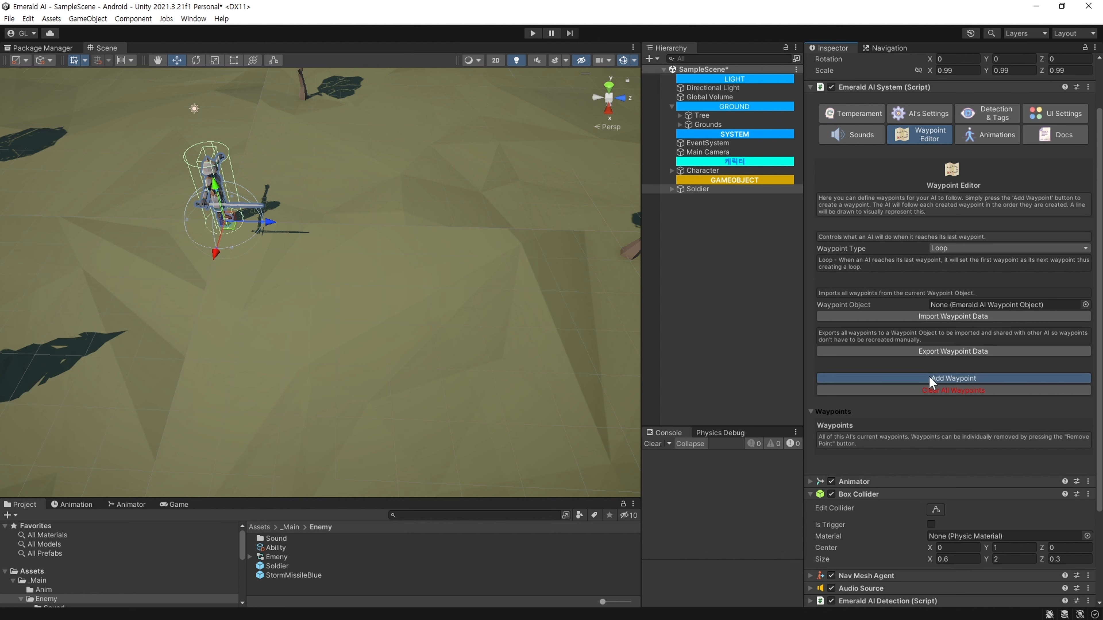
{"action": "left_click_drag", "start_coordinate": [413, 238], "coordinate": [379, 253]}
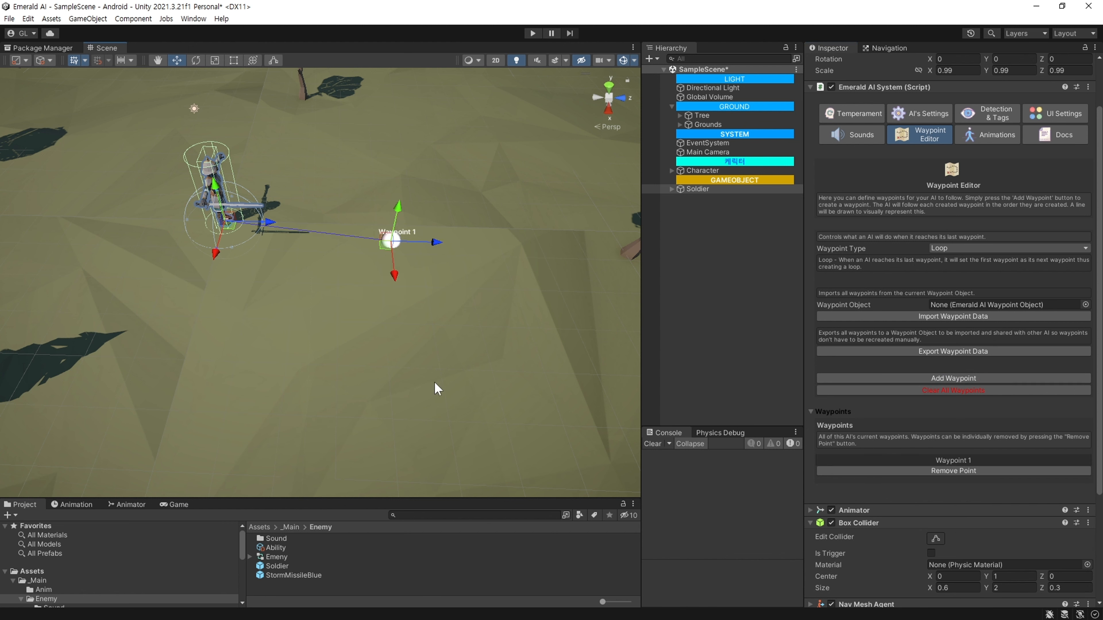
Move Waypoint 1 farther from the Soldier across the open ground and add a second waypoint.
{"action": "scroll", "coordinate": [434, 382], "scroll_direction": "down", "scroll_amount": 4}
{"action": "middle_click_drag", "start_coordinate": [369, 343], "coordinate": [245, 372]}
{"action": "left_click_drag", "start_coordinate": [248, 295], "coordinate": [241, 383]}
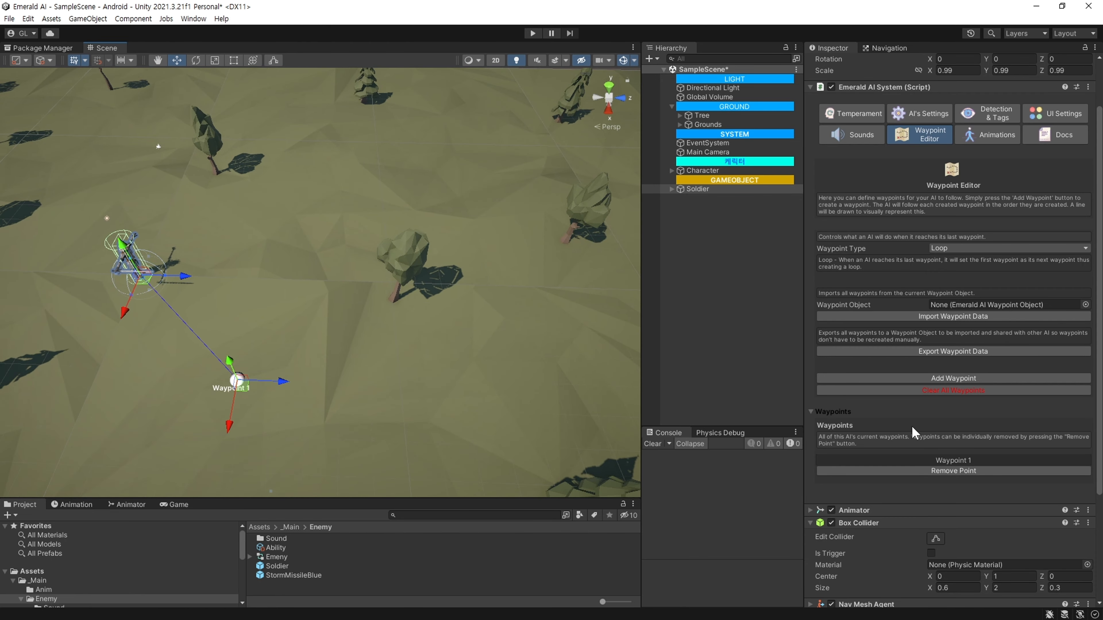
{"action": "left_click", "coordinate": [912, 378]}
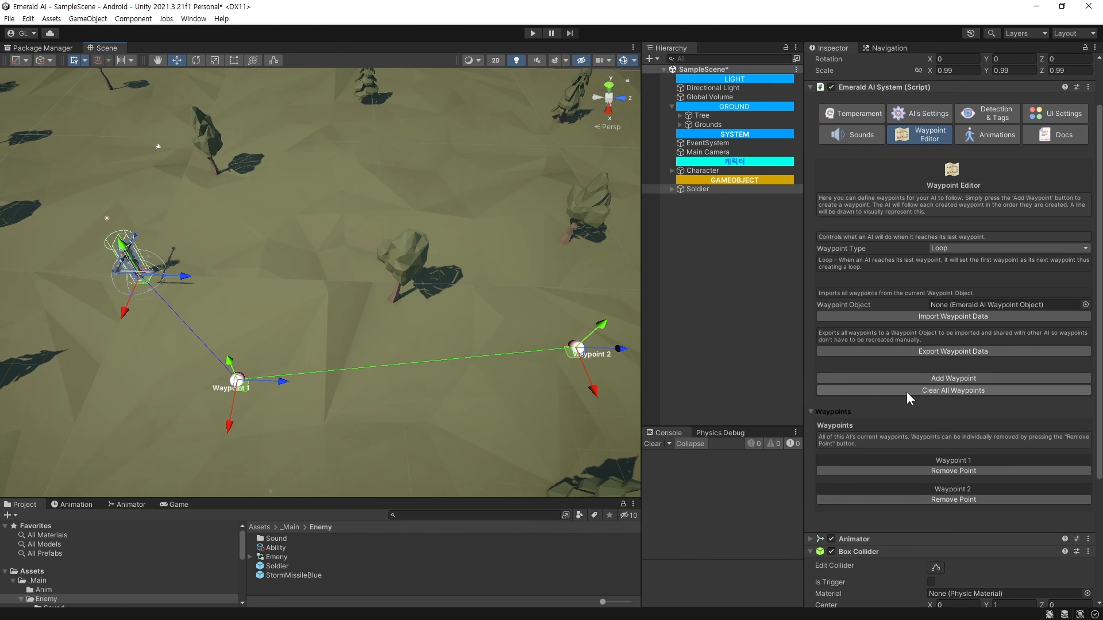
Add a third and a fourth waypoint, placing them on the ground so the patrol route forms a quadrilateral around the tree.
{"action": "left_click", "coordinate": [910, 379]}
{"action": "middle_click_drag", "start_coordinate": [549, 381], "coordinate": [373, 383]}
{"action": "left_click_drag", "start_coordinate": [551, 357], "coordinate": [349, 176]}
{"action": "middle_click_drag", "start_coordinate": [237, 306], "coordinate": [449, 325]}
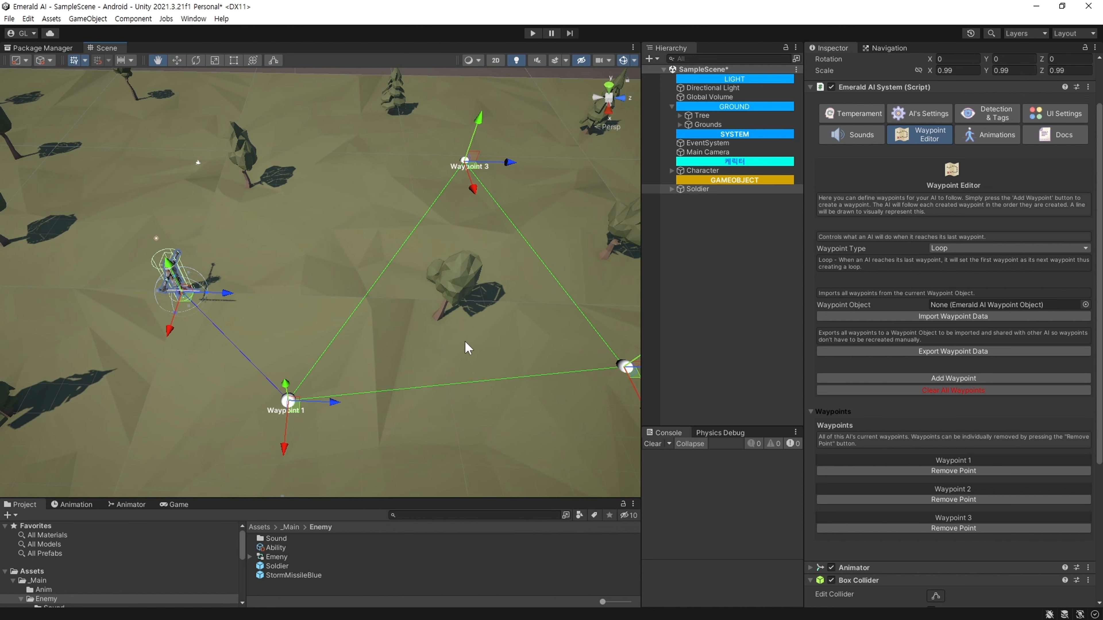
{"action": "left_click", "coordinate": [953, 379]}
{"action": "left_click_drag", "start_coordinate": [546, 167], "coordinate": [258, 234]}
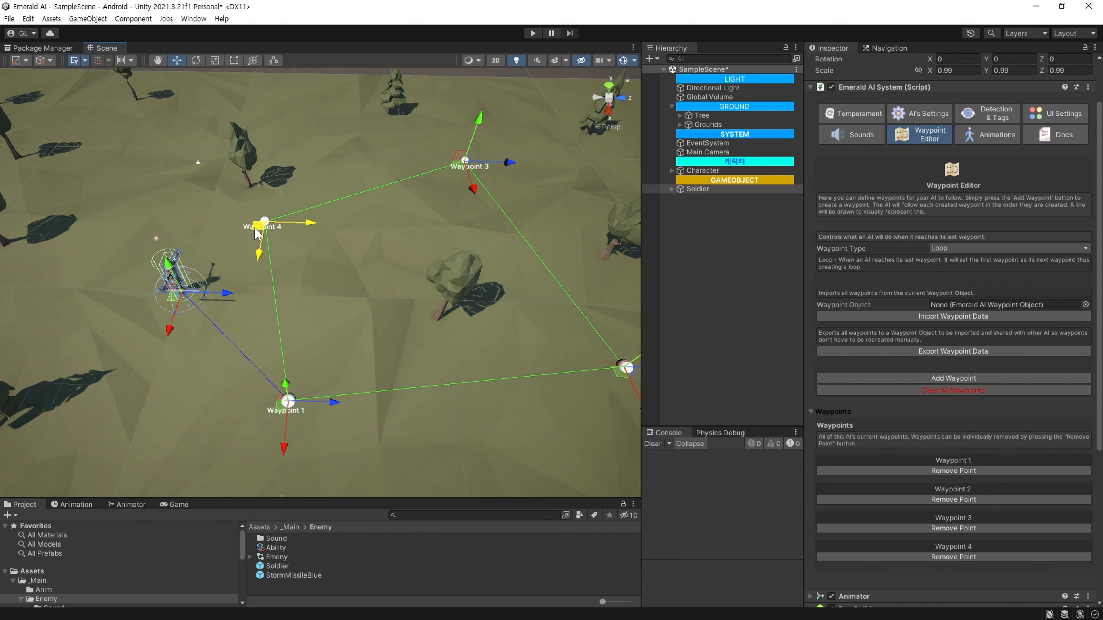
{"action": "left_click_drag", "start_coordinate": [341, 385], "coordinate": [437, 337], "text": "alt"}
{"action": "left_click_drag", "start_coordinate": [382, 358], "coordinate": [406, 340], "text": "alt"}
{"action": "middle_click_drag", "start_coordinate": [406, 340], "coordinate": [412, 309]}
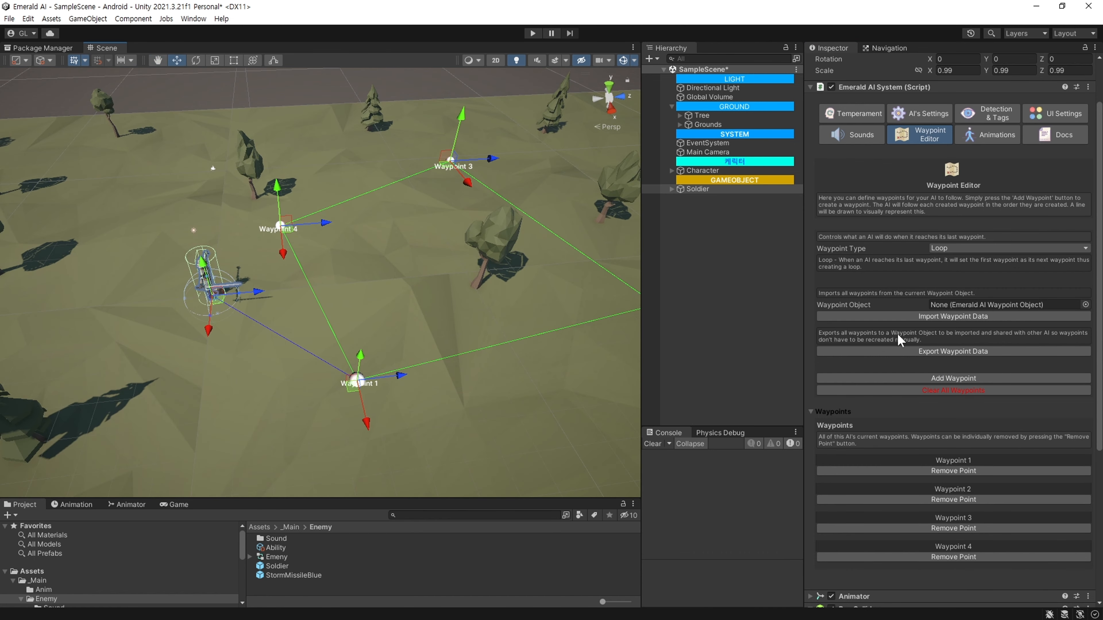
Try the Reverse waypoint type for the Soldier's patrol route.
{"action": "left_click", "coordinate": [962, 248]}
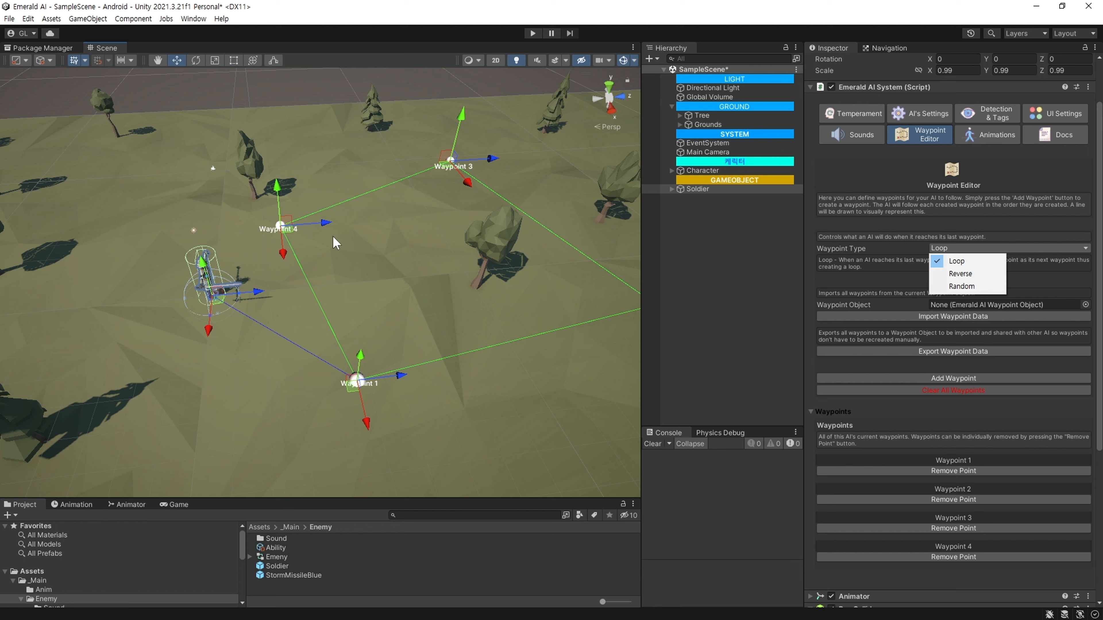
{"action": "left_click", "coordinate": [987, 274]}
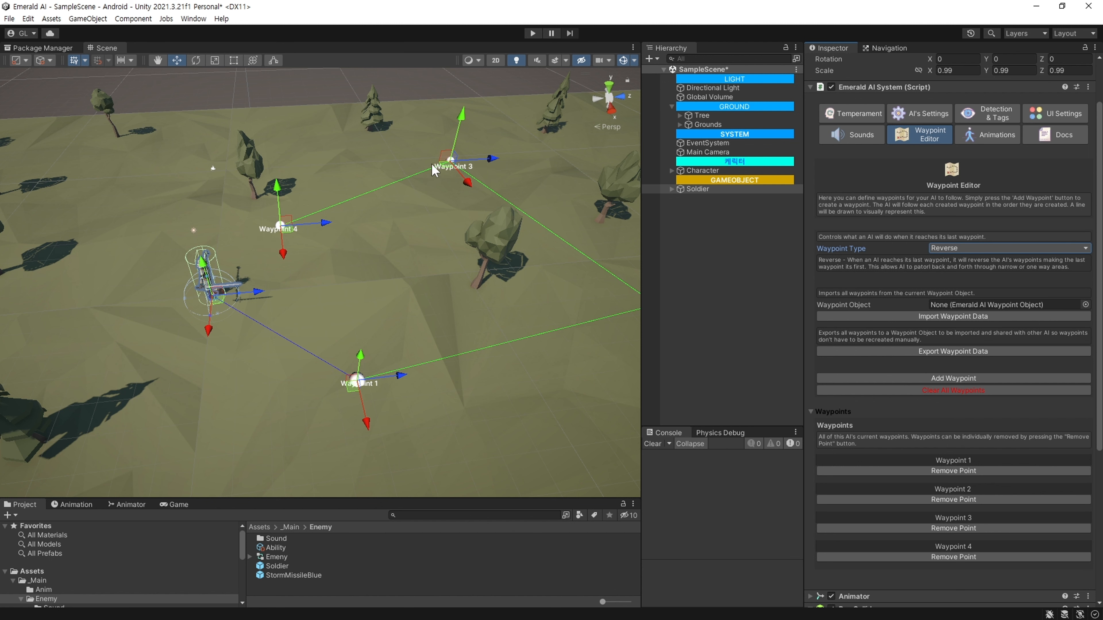
{"action": "middle_click_drag", "start_coordinate": [464, 304], "coordinate": [340, 312]}
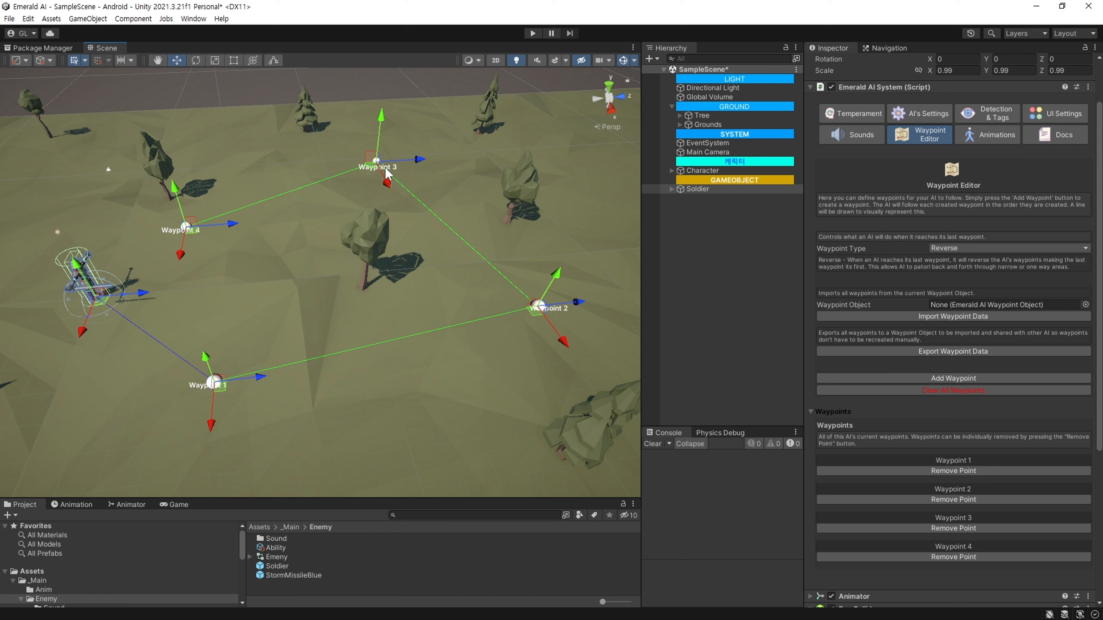
Set the Soldier's Waypoint Type to Random and start a play test.
{"action": "left_click", "coordinate": [992, 249]}
{"action": "left_click", "coordinate": [979, 287]}
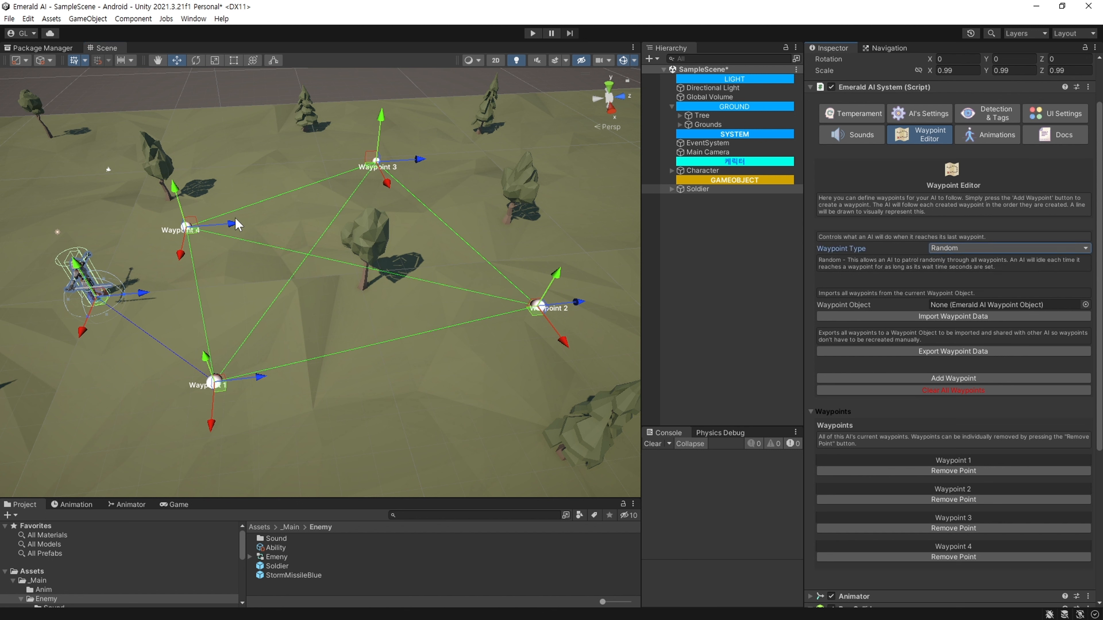
{"action": "key", "text": "ctrl+p"}
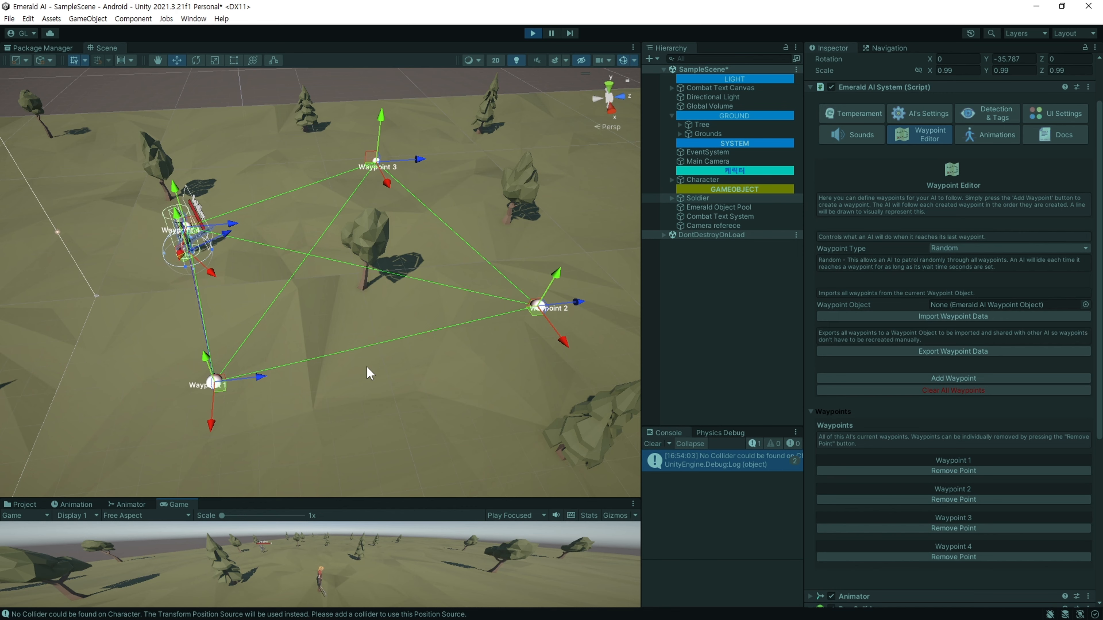
Set the Soldier's Walk Speed to 3 in its movement settings and watch it patrol with the waypoint route displayed.
{"action": "left_click", "coordinate": [919, 113]}
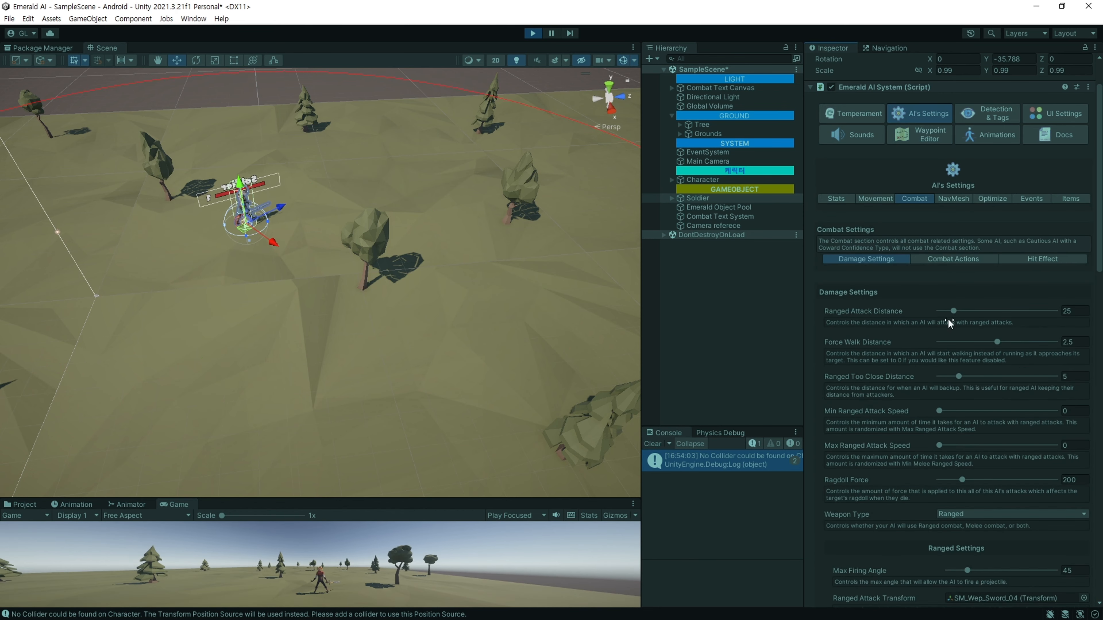
{"action": "left_click", "coordinate": [875, 198]}
{"action": "left_click", "coordinate": [1076, 322]}
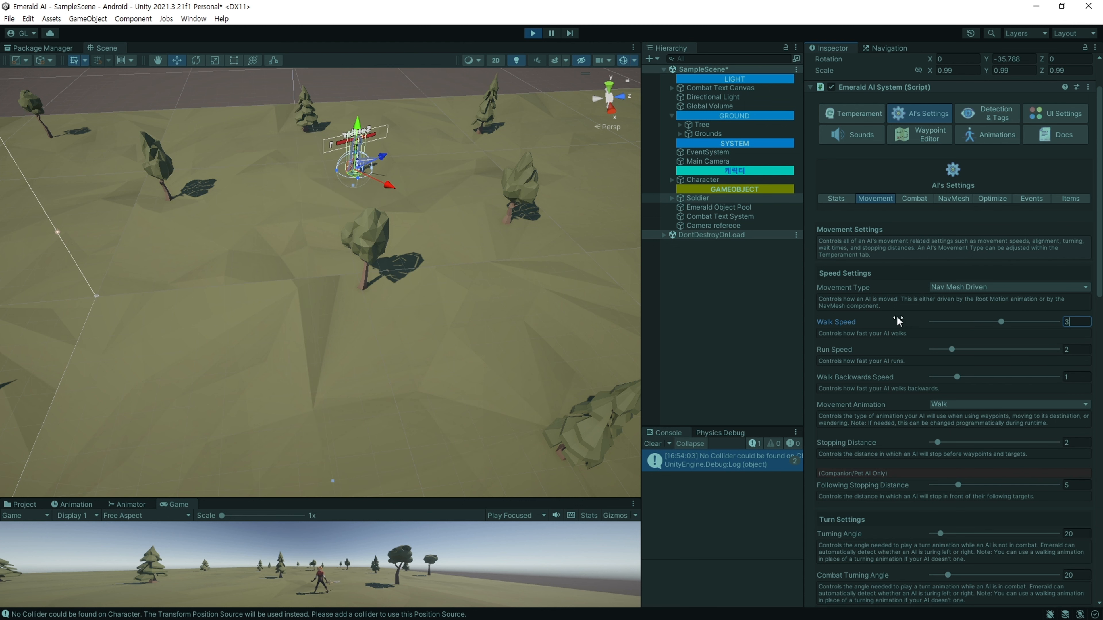
{"action": "left_click", "coordinate": [920, 135]}
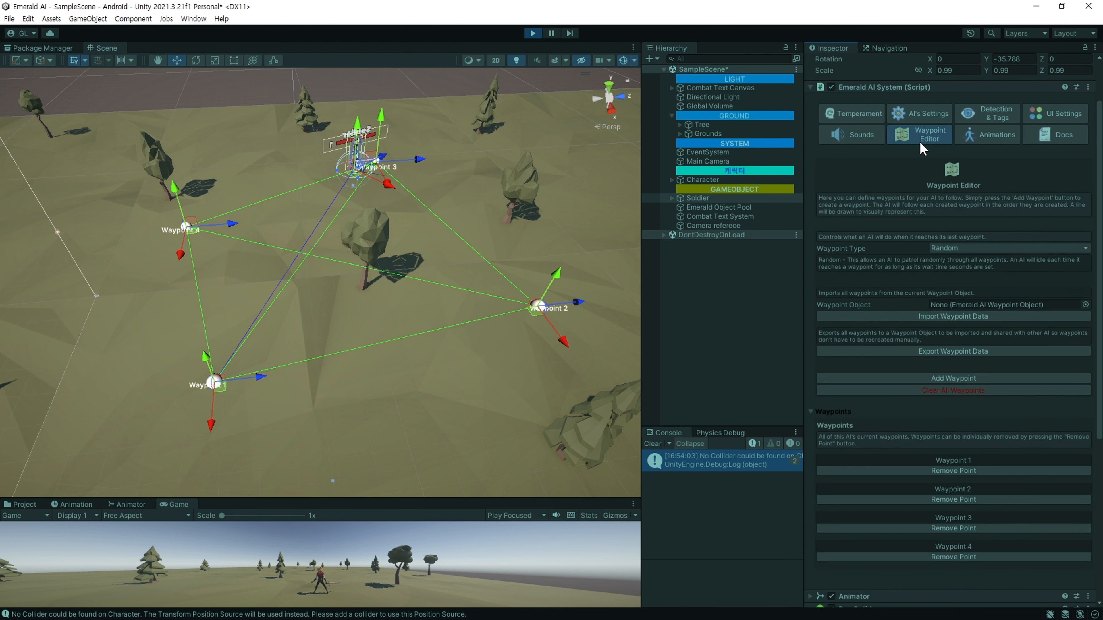
{"action": "middle_click_drag", "start_coordinate": [456, 299], "coordinate": [445, 312]}
{"action": "right_click_drag", "start_coordinate": [444, 313], "coordinate": [445, 323]}
{"action": "middle_click_drag", "start_coordinate": [444, 323], "coordinate": [454, 365]}
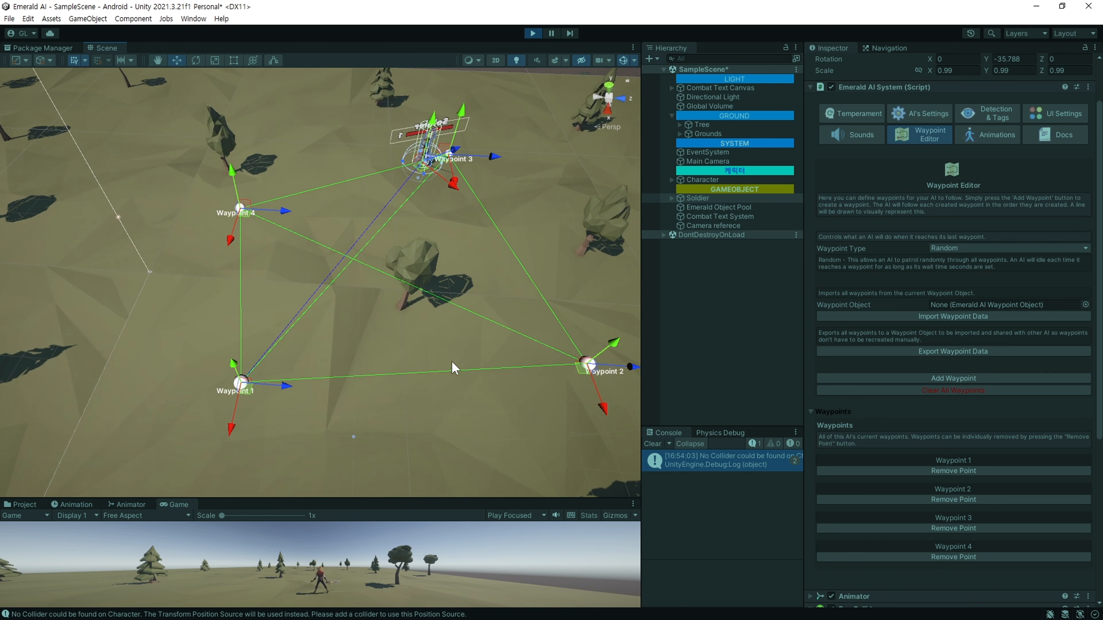
{"action": "right_click_drag", "start_coordinate": [454, 365], "coordinate": [475, 347]}
Set the Soldier's Stopping Distance to 1 in its movement speed settings.
{"action": "left_click", "coordinate": [923, 113]}
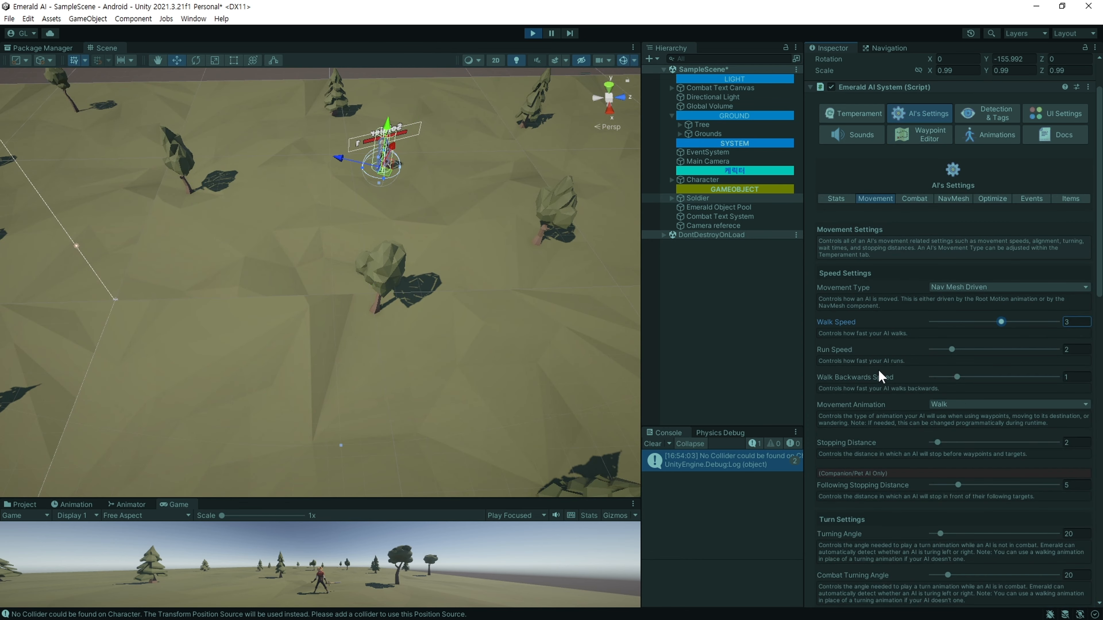
{"action": "scroll", "coordinate": [902, 278], "scroll_direction": "down", "scroll_amount": 3}
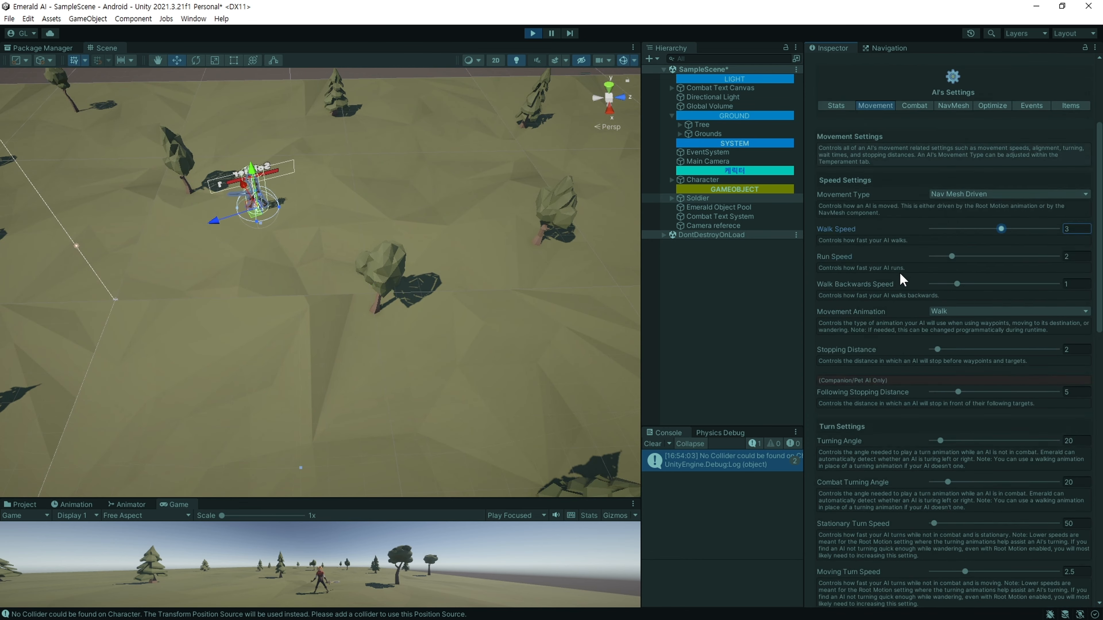
{"action": "scroll", "coordinate": [899, 274], "scroll_direction": "down", "scroll_amount": 8}
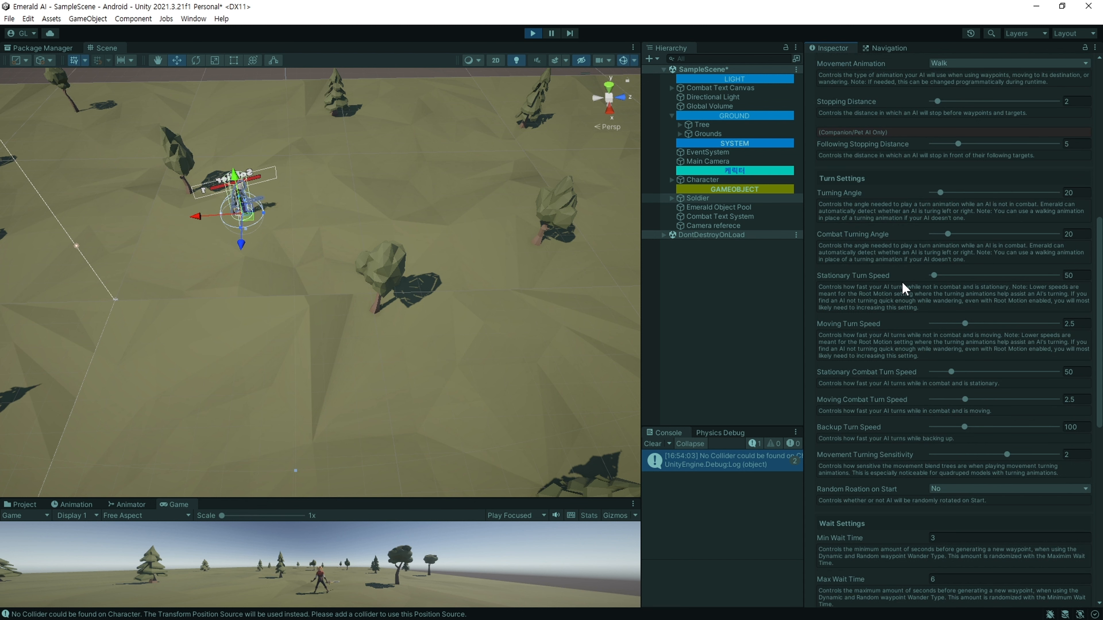
{"action": "scroll", "coordinate": [908, 286], "scroll_direction": "up", "scroll_amount": 5}
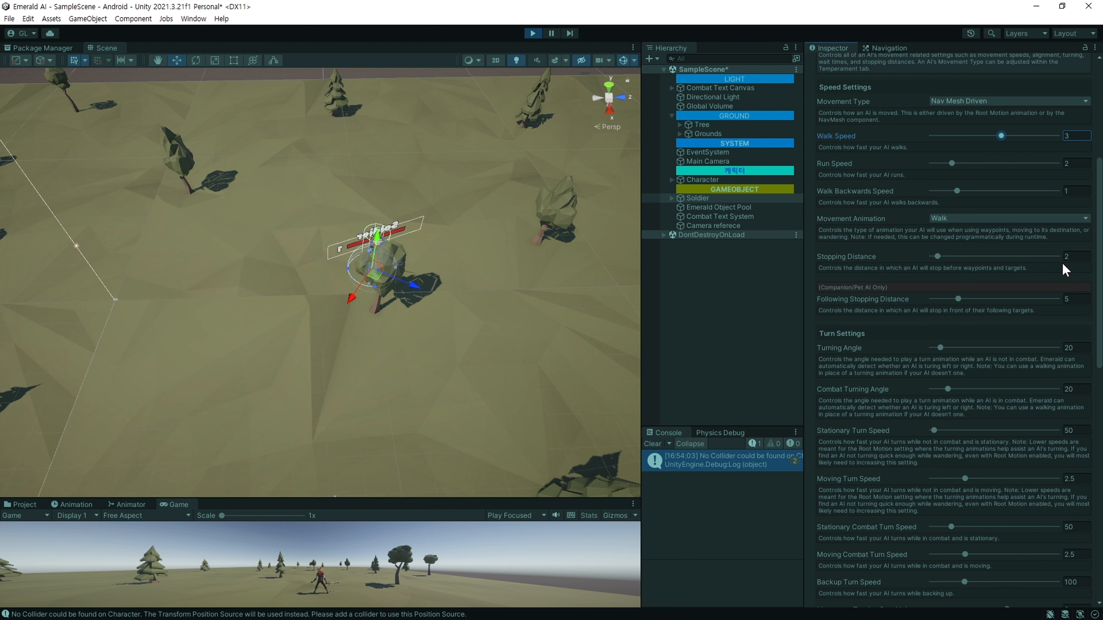
{"action": "left_click", "coordinate": [1072, 256]}
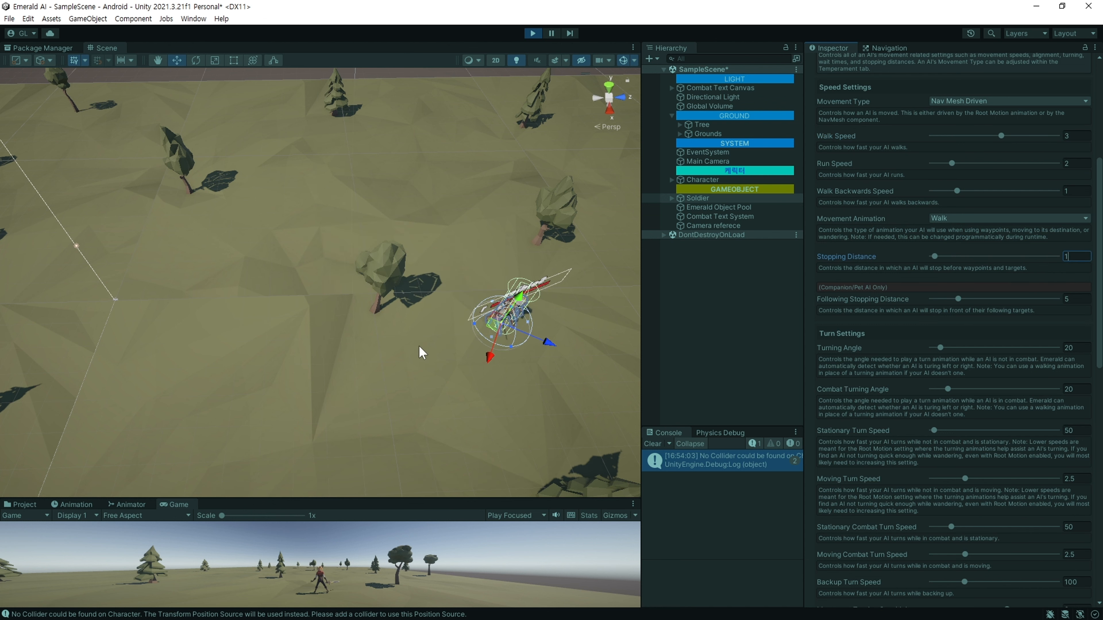
{"action": "right_click_drag", "start_coordinate": [421, 352], "coordinate": [534, 305]}
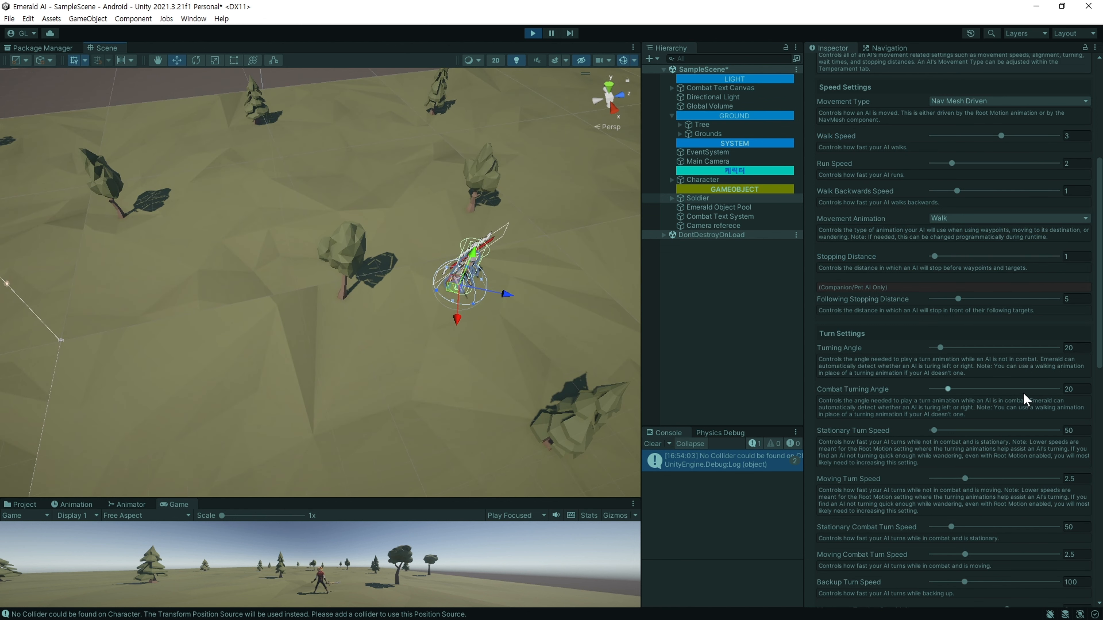
Set the Soldier's Movement Turning Sensitivity to 1 in the turn settings.
{"action": "scroll", "coordinate": [1016, 416], "scroll_direction": "down", "scroll_amount": 2}
{"action": "scroll", "coordinate": [1046, 415], "scroll_direction": "down", "scroll_amount": 1}
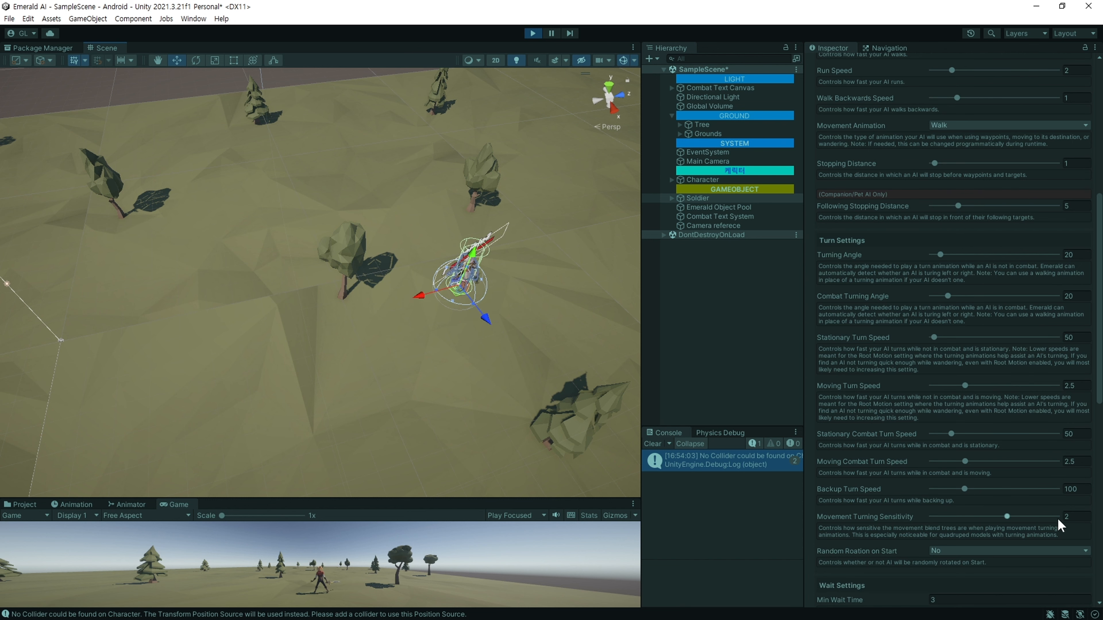
{"action": "left_click", "coordinate": [1076, 516]}
{"action": "type", "text": "1"}
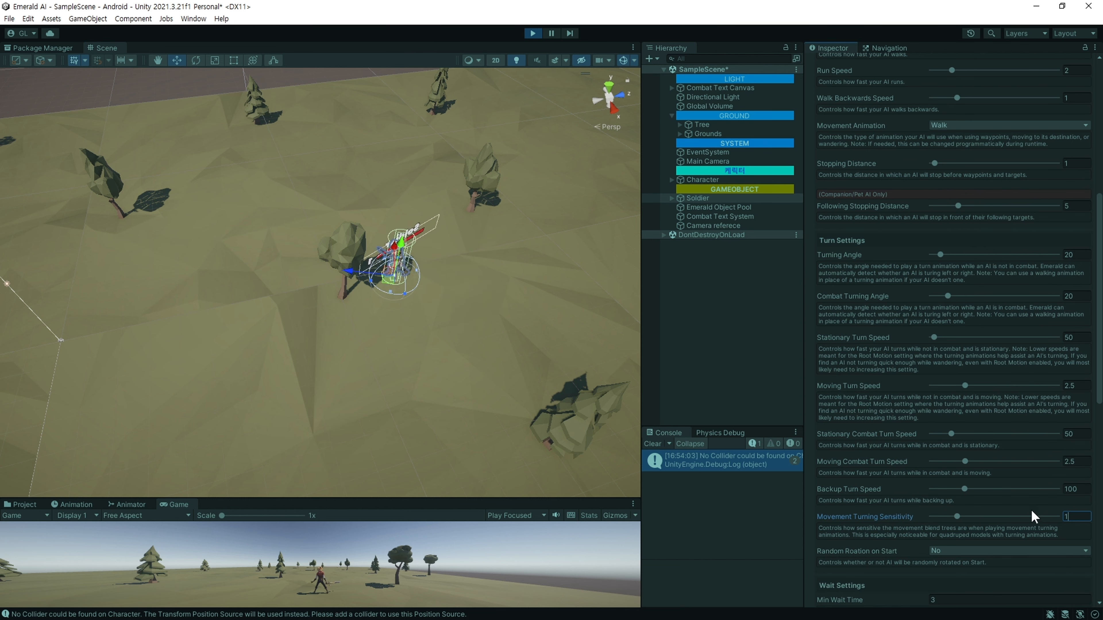
Set the Soldier's Min Wait Time and Max Wait Time to 1, after trying a maximum of 3 during the patrol.
{"action": "scroll", "coordinate": [898, 488], "scroll_direction": "down", "scroll_amount": 7}
{"action": "scroll", "coordinate": [852, 354], "scroll_direction": "down", "scroll_amount": 1}
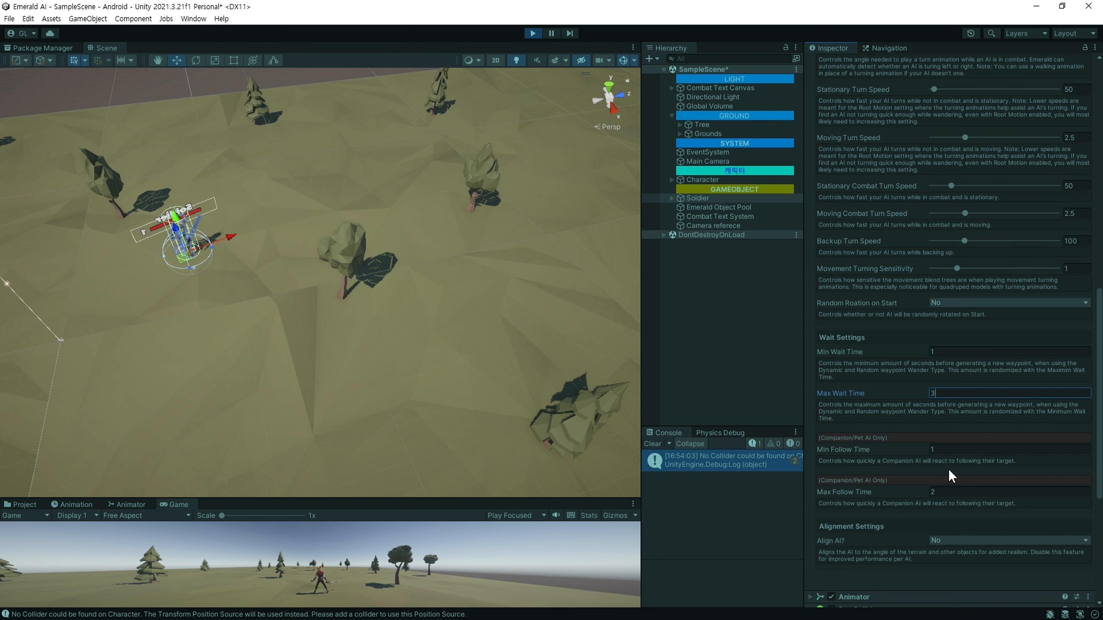
{"action": "right_click_drag", "start_coordinate": [467, 286], "coordinate": [413, 292]}
{"action": "middle_click_drag", "start_coordinate": [414, 292], "coordinate": [363, 314]}
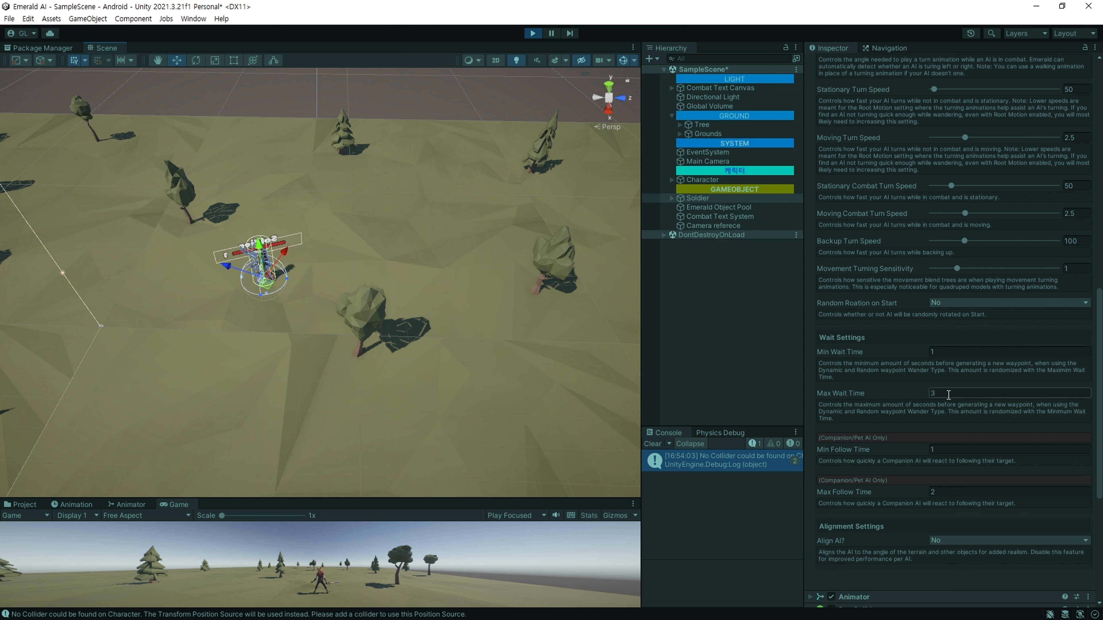
{"action": "left_click", "coordinate": [949, 394]}
{"action": "type", "text": "1"}
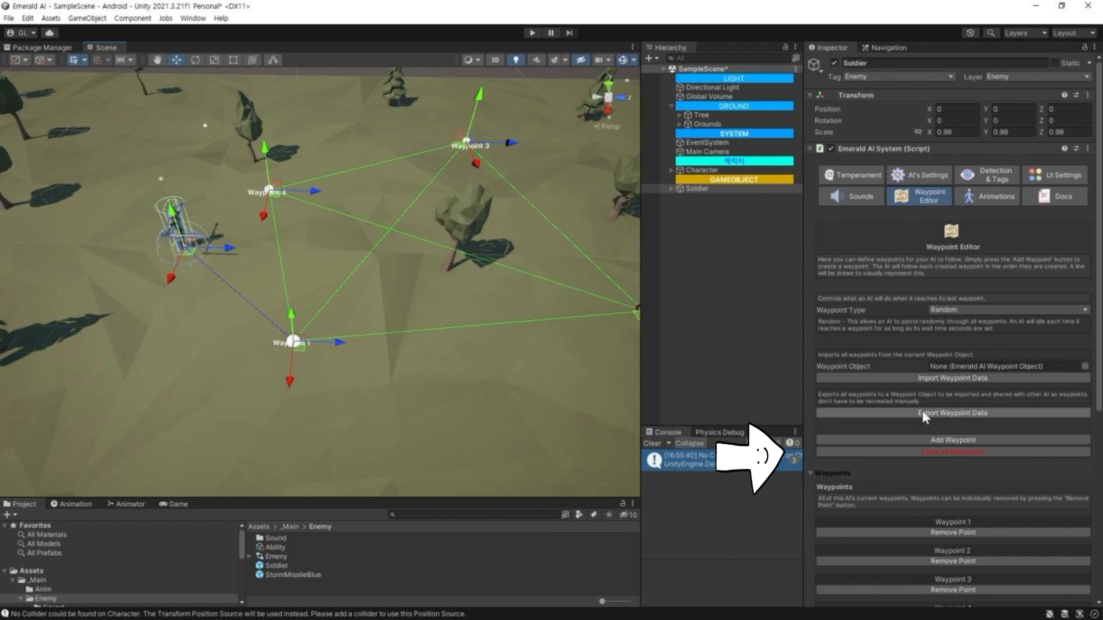
Clear all of the Soldier's waypoints and confirm the removal.
{"action": "left_click", "coordinate": [924, 452]}
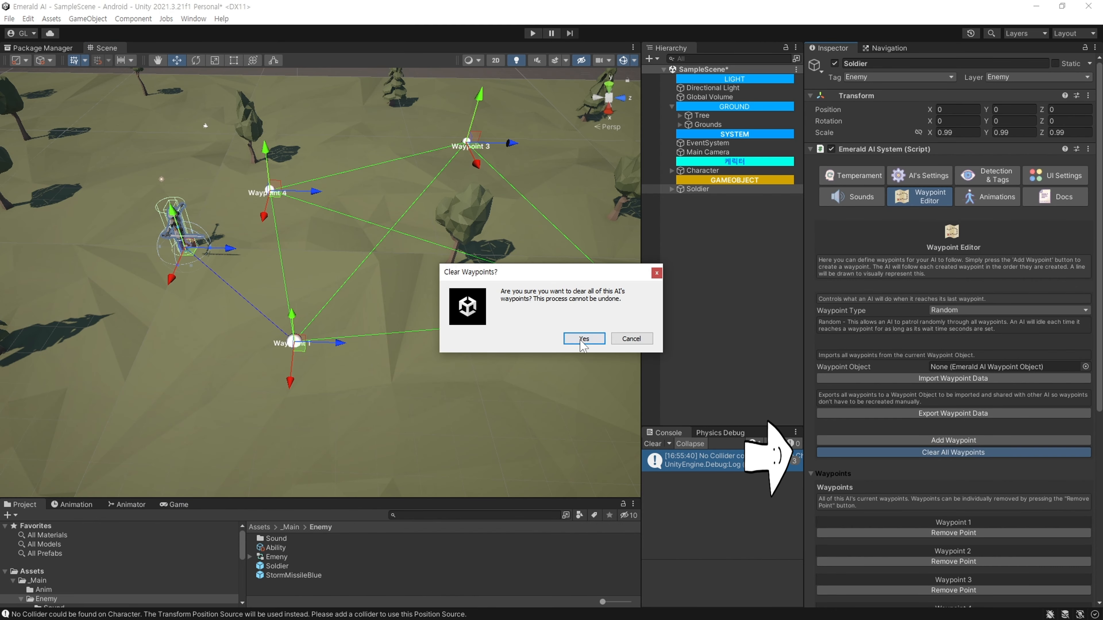
{"action": "left_click", "coordinate": [580, 339]}
{"action": "right_click_drag", "start_coordinate": [572, 337], "coordinate": [516, 307]}
{"action": "middle_click_drag", "start_coordinate": [522, 310], "coordinate": [528, 291]}
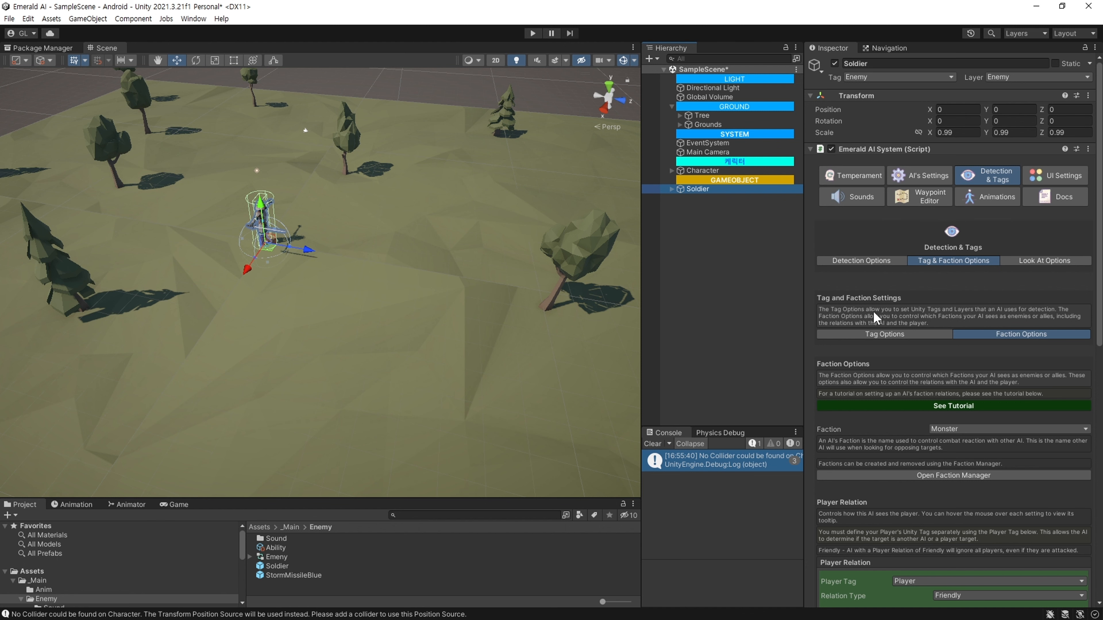
Review the Soldier's faction, Player Relation and AI Faction Relations in the Faction Options of Detection & Tags.
{"action": "scroll", "coordinate": [872, 311], "scroll_direction": "down", "scroll_amount": 10}
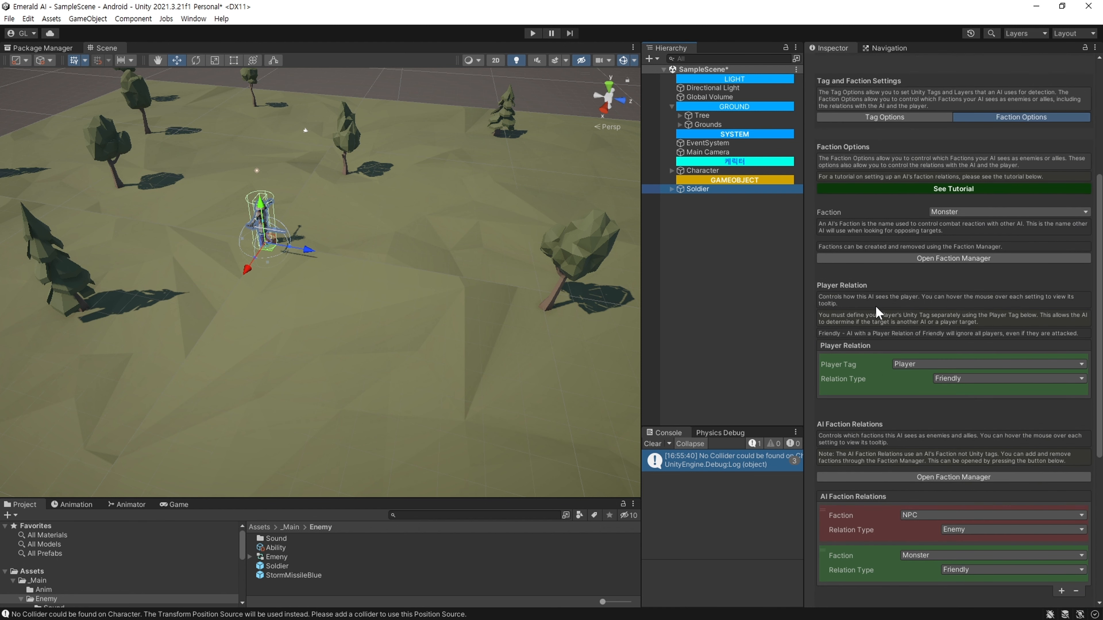
{"action": "scroll", "coordinate": [928, 346], "scroll_direction": "up", "scroll_amount": 10}
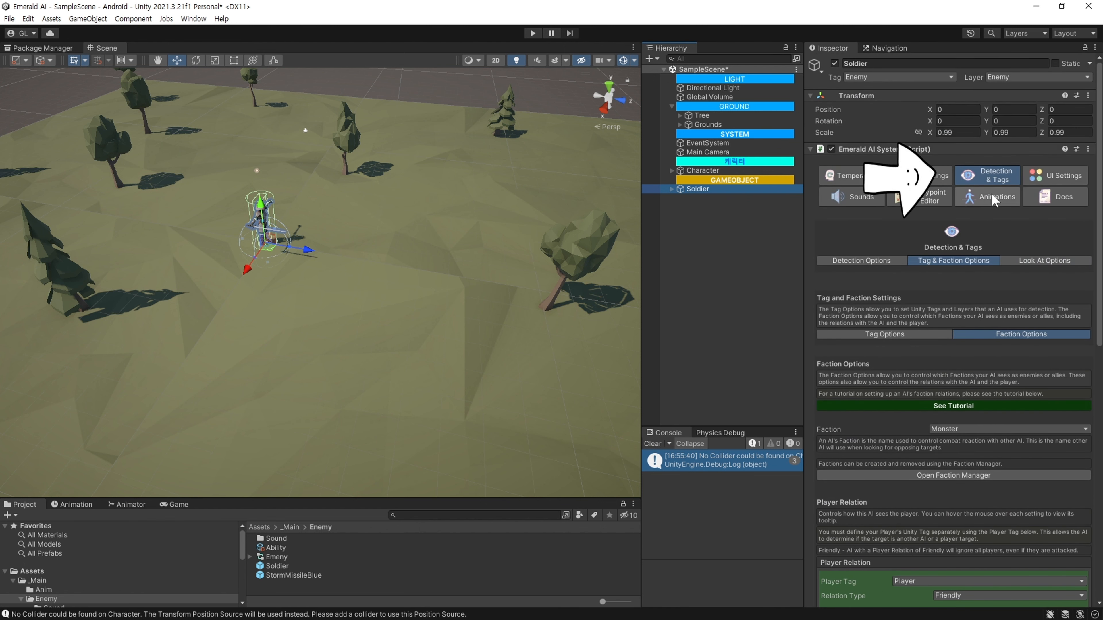
{"action": "left_click", "coordinate": [992, 177]}
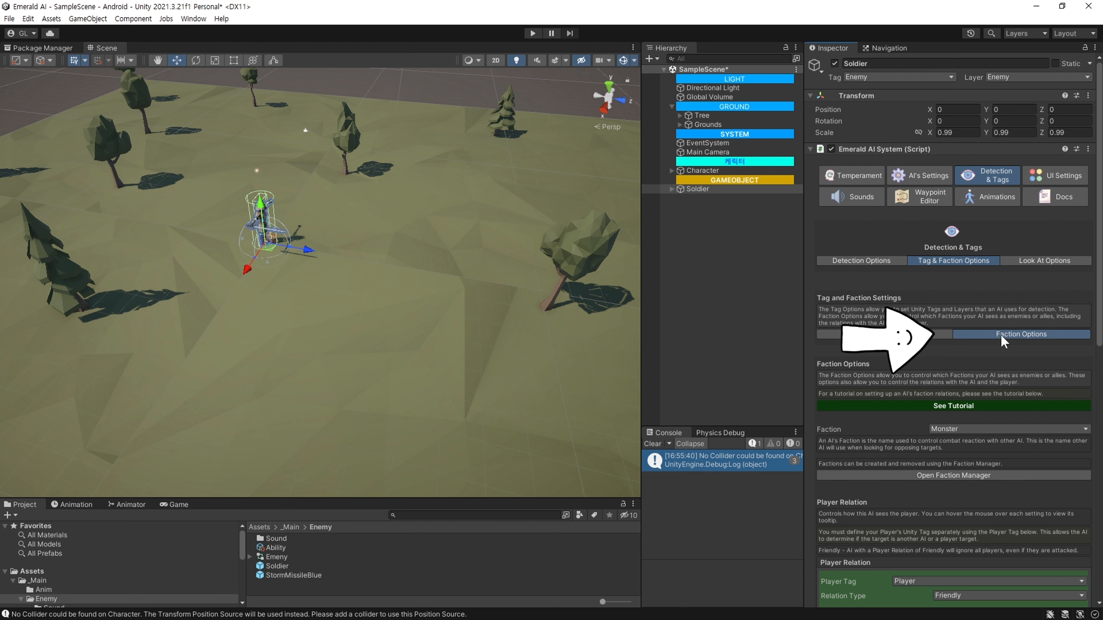
{"action": "scroll", "coordinate": [1000, 335], "scroll_direction": "down", "scroll_amount": 7}
{"action": "scroll", "coordinate": [1000, 335], "scroll_direction": "down", "scroll_amount": 3}
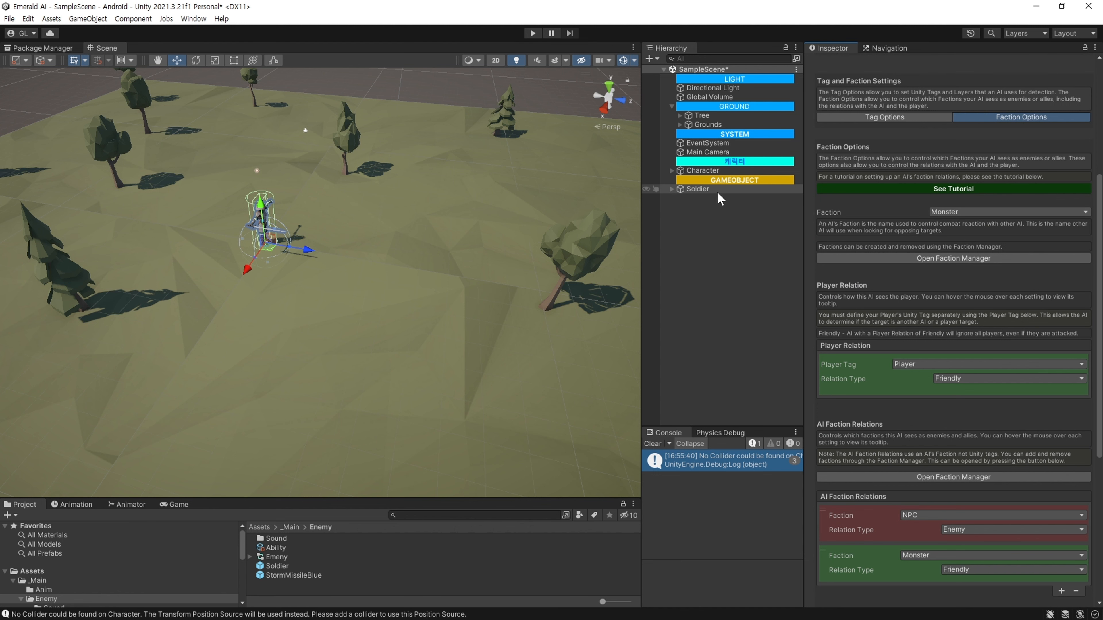
Duplicate the Soldier three times in the scene.
{"action": "left_click_drag", "start_coordinate": [425, 276], "coordinate": [470, 250], "text": "alt"}
{"action": "left_click", "coordinate": [703, 192]}
{"action": "key", "text": "ctrl+d"}
{"action": "key", "text": "ctrl+d"}
{"action": "key", "text": "ctrl+d"}
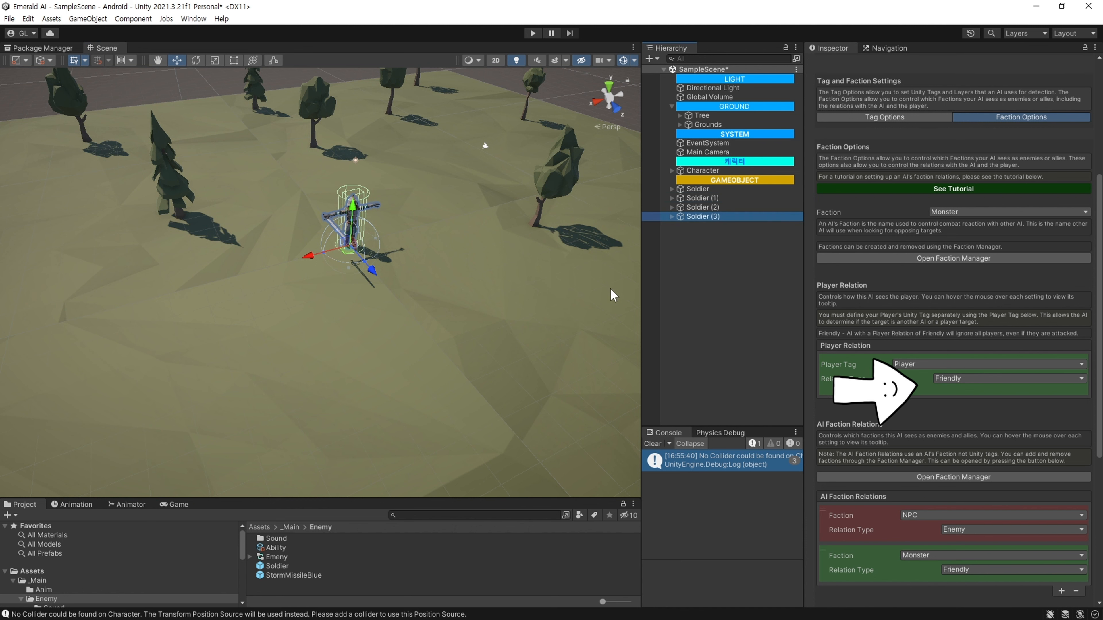
Spread the three Soldier copies along the X axis so they stand in a row beside the original.
{"action": "left_click", "coordinate": [704, 200]}
{"action": "left_click_drag", "start_coordinate": [321, 259], "coordinate": [169, 307]}
{"action": "left_click", "coordinate": [703, 207]}
{"action": "left_click", "coordinate": [702, 217]}
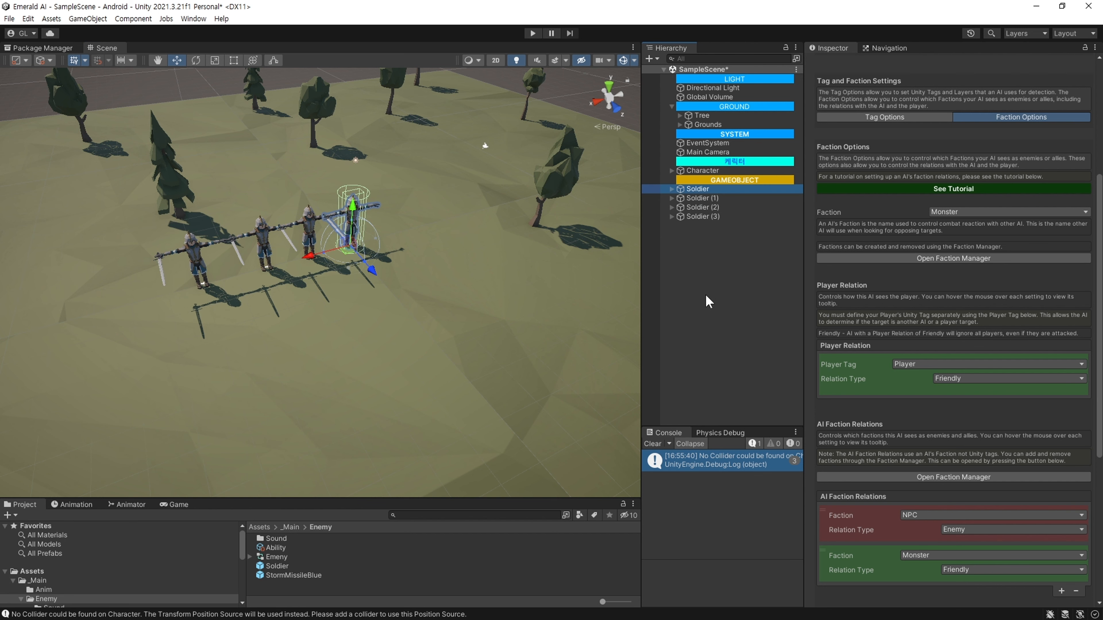
Duplicate the original Soldier once more and move the copy along the Z axis to about 4.95, facing the row.
{"action": "key", "text": "ctrl+d"}
{"action": "left_click_drag", "start_coordinate": [373, 274], "coordinate": [498, 435]}
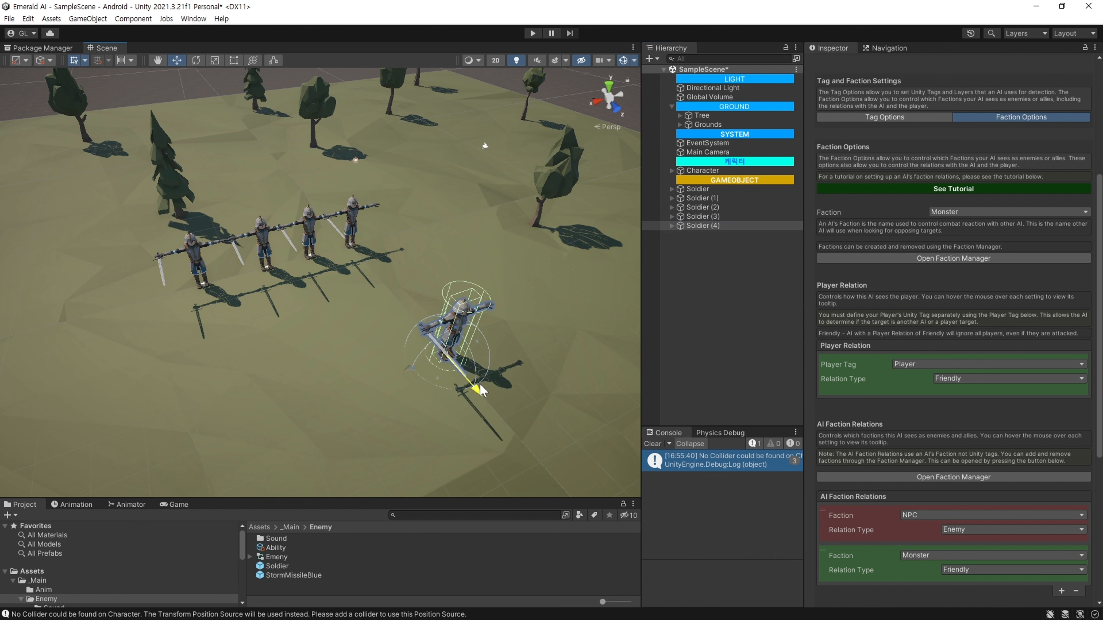
{"action": "scroll", "coordinate": [820, 288], "scroll_direction": "up", "scroll_amount": 8}
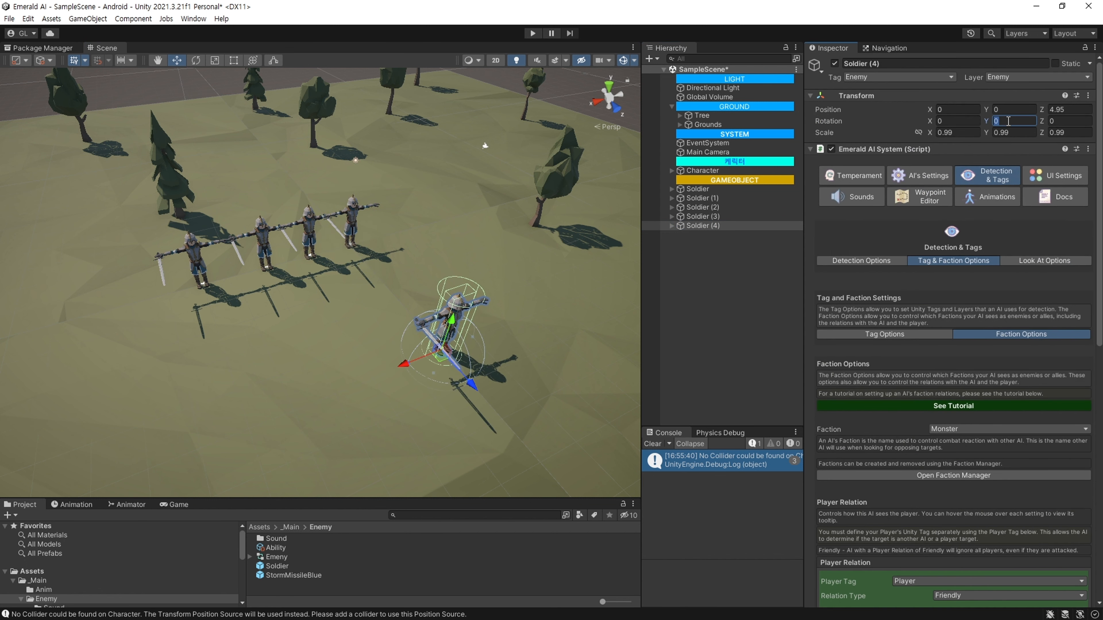
Set Soldier (4)'s Y rotation to 180 and change its Faction to NPC.
{"action": "type", "text": "180"}
{"action": "scroll", "coordinate": [838, 354], "scroll_direction": "down", "scroll_amount": 10}
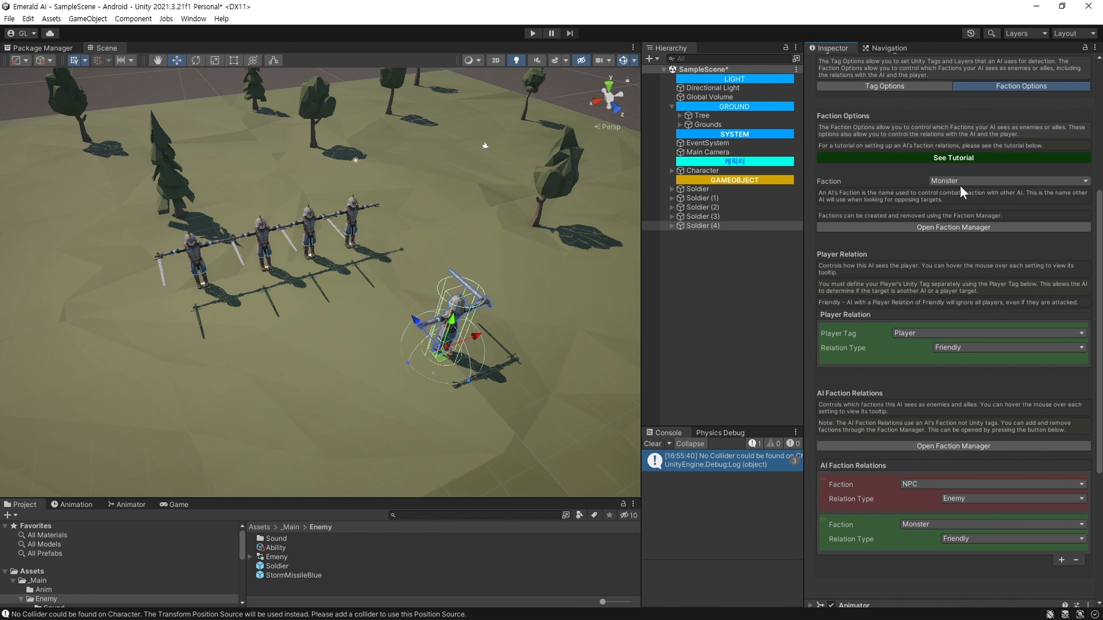
{"action": "left_click", "coordinate": [977, 181]}
{"action": "left_click", "coordinate": [974, 219]}
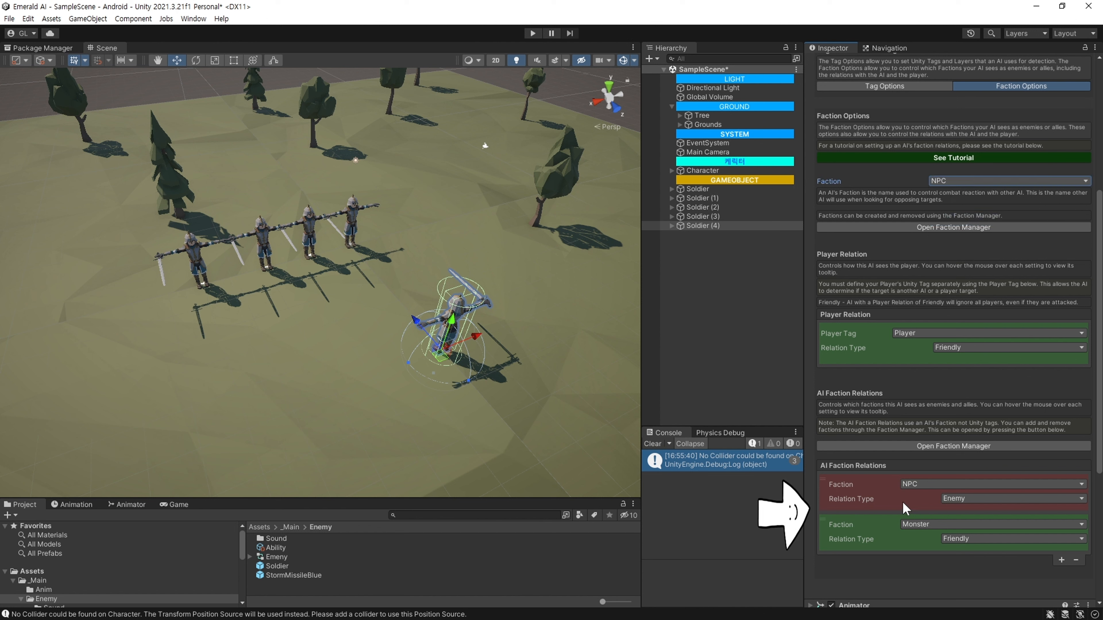
In Soldier (4)'s AI Faction Relations, set the NPC faction to Friendly and the Monster faction to Enemy.
{"action": "left_click", "coordinate": [981, 498]}
{"action": "left_click", "coordinate": [972, 537]}
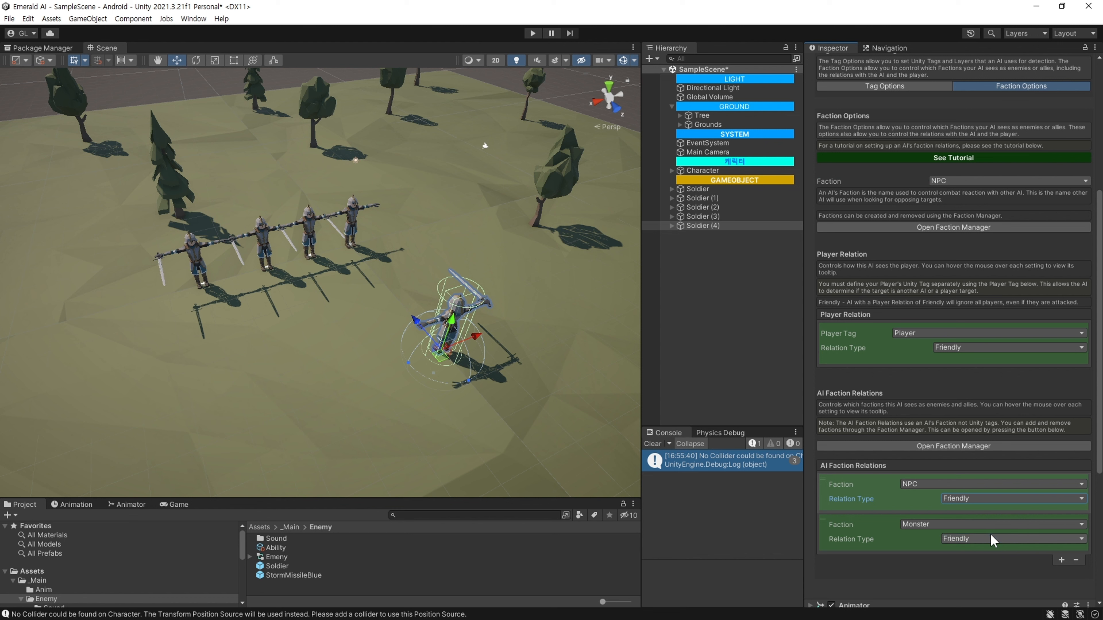
{"action": "left_click", "coordinate": [982, 539]}
{"action": "left_click", "coordinate": [991, 556]}
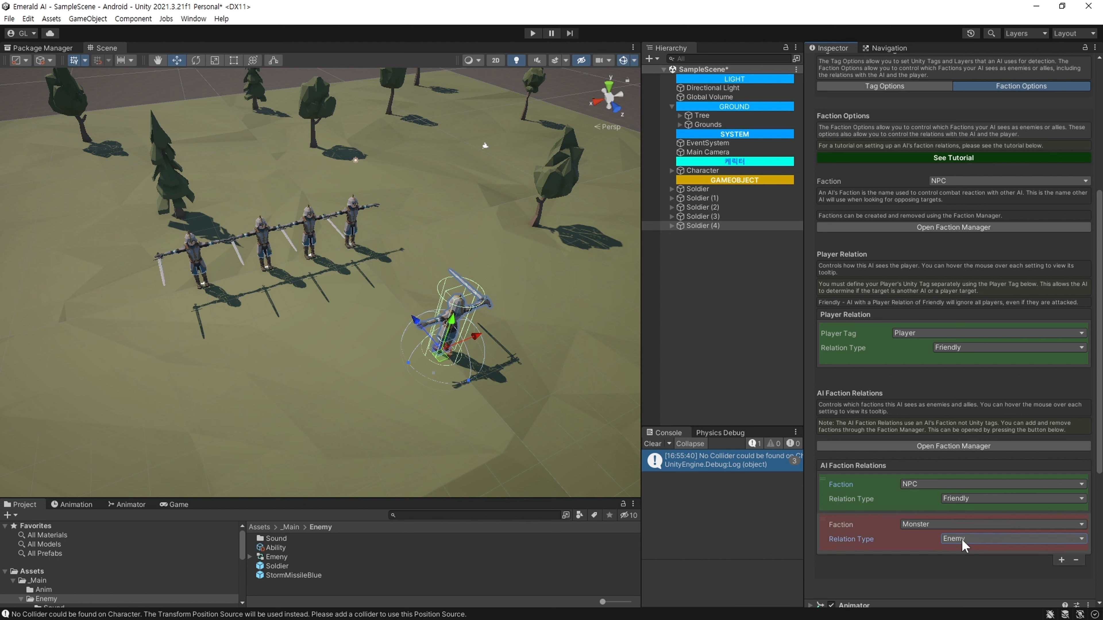
Duplicate Soldier (4) three times and spread the copies along the X axis to form a row opposite the first group.
{"action": "key", "text": "ctrl+d"}
{"action": "key", "text": "ctrl+d"}
{"action": "key", "text": "ctrl+d"}
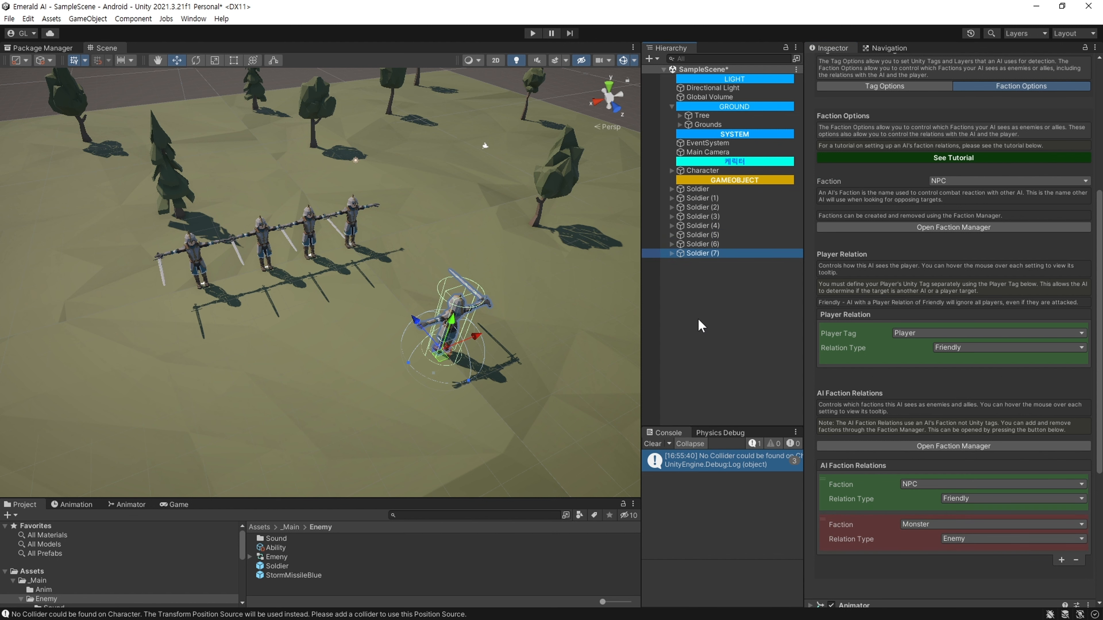
{"action": "left_click_drag", "start_coordinate": [480, 345], "coordinate": [268, 418]}
{"action": "left_click", "coordinate": [702, 244]}
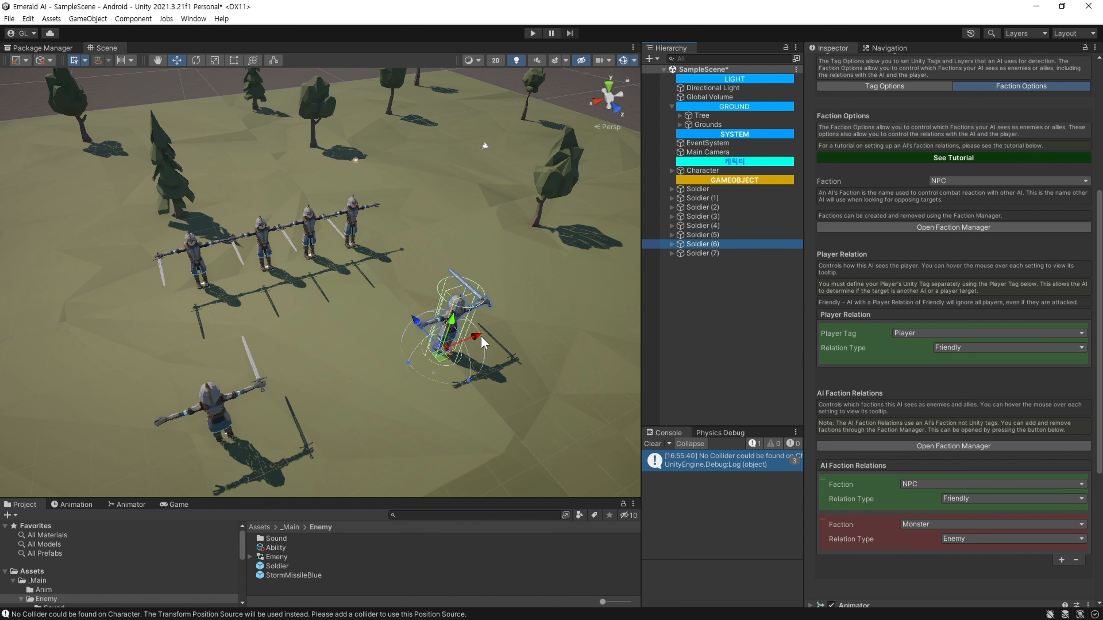
{"action": "left_click_drag", "start_coordinate": [478, 336], "coordinate": [362, 397]}
{"action": "left_click", "coordinate": [703, 235]}
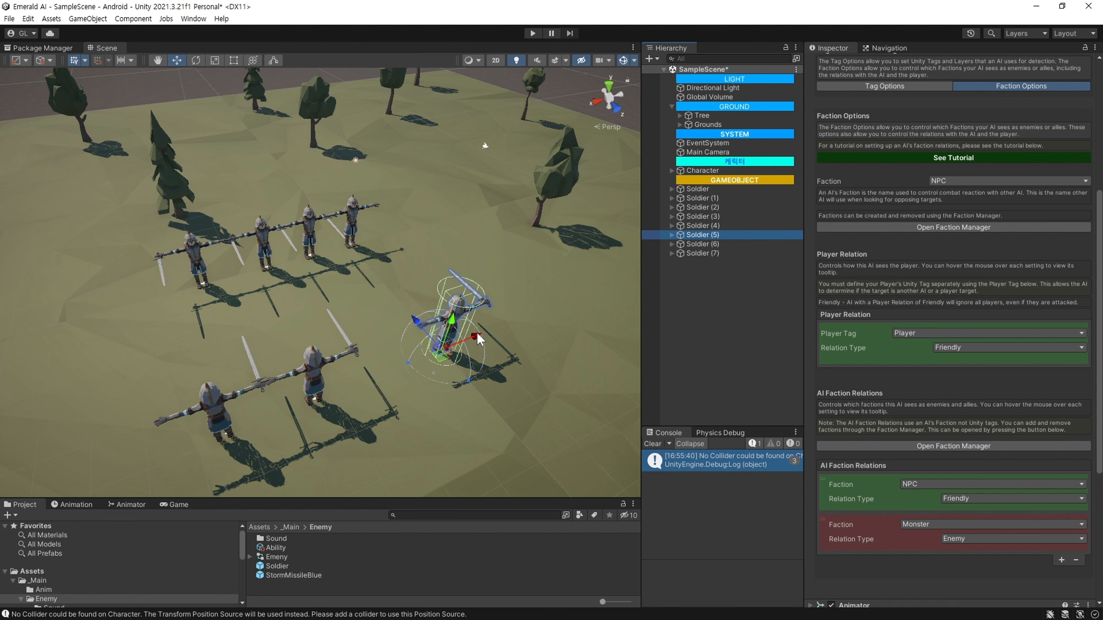
{"action": "left_click_drag", "start_coordinate": [479, 339], "coordinate": [430, 370]}
In the Tag Options of Soldier through Soldier (3), add NPC to the Detection Layers.
{"action": "left_click_drag", "start_coordinate": [212, 318], "coordinate": [542, 304], "text": "alt"}
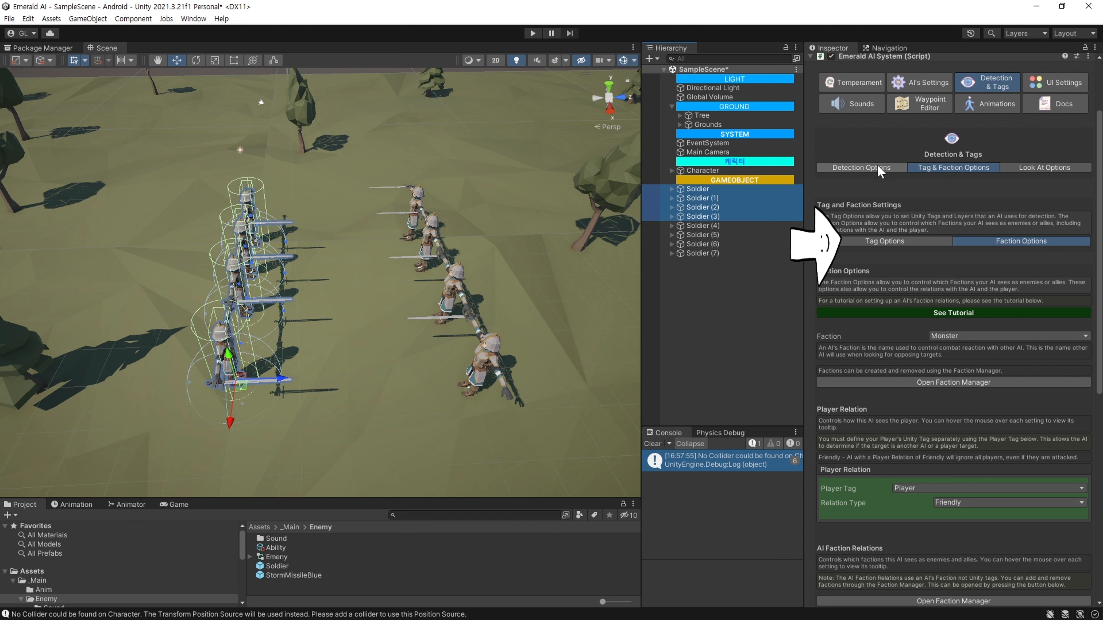
{"action": "left_click", "coordinate": [916, 246]}
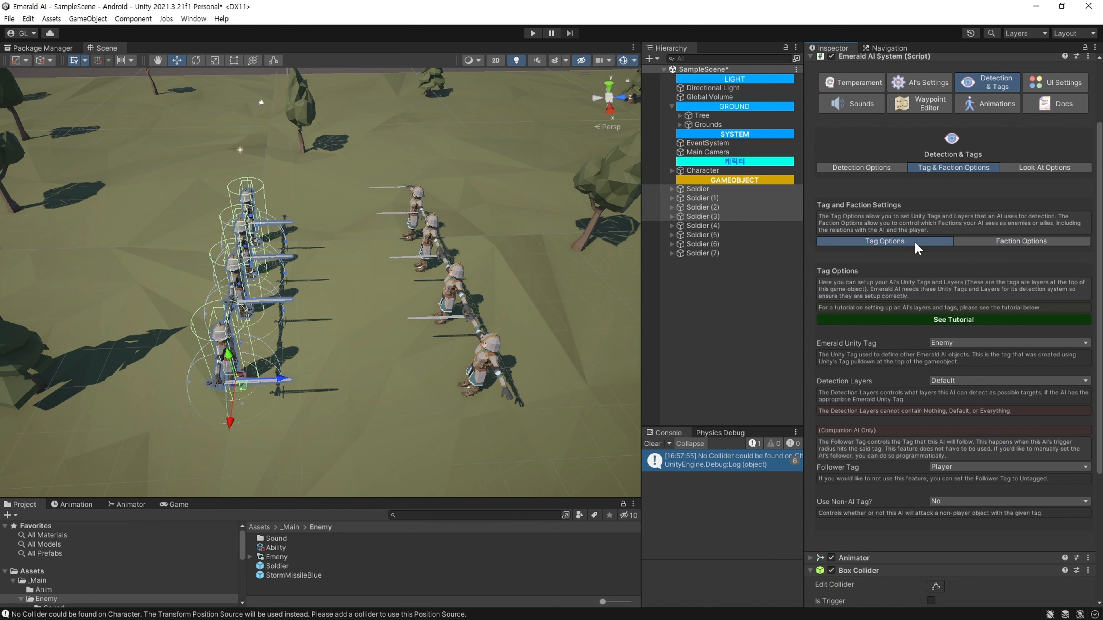
{"action": "left_click", "coordinate": [965, 382]}
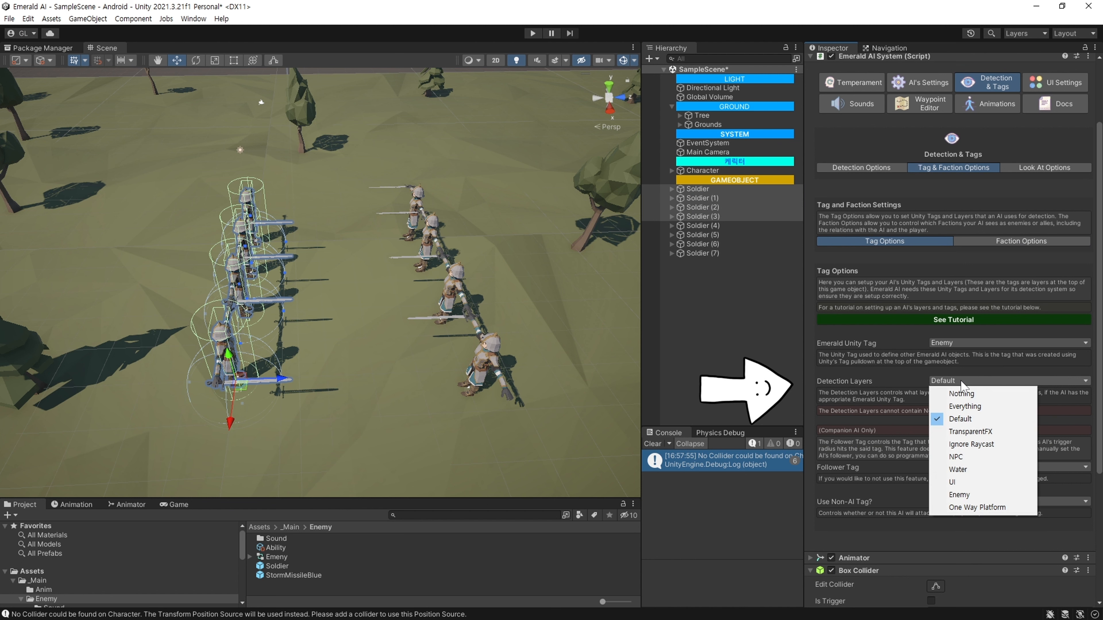
{"action": "left_click", "coordinate": [977, 461]}
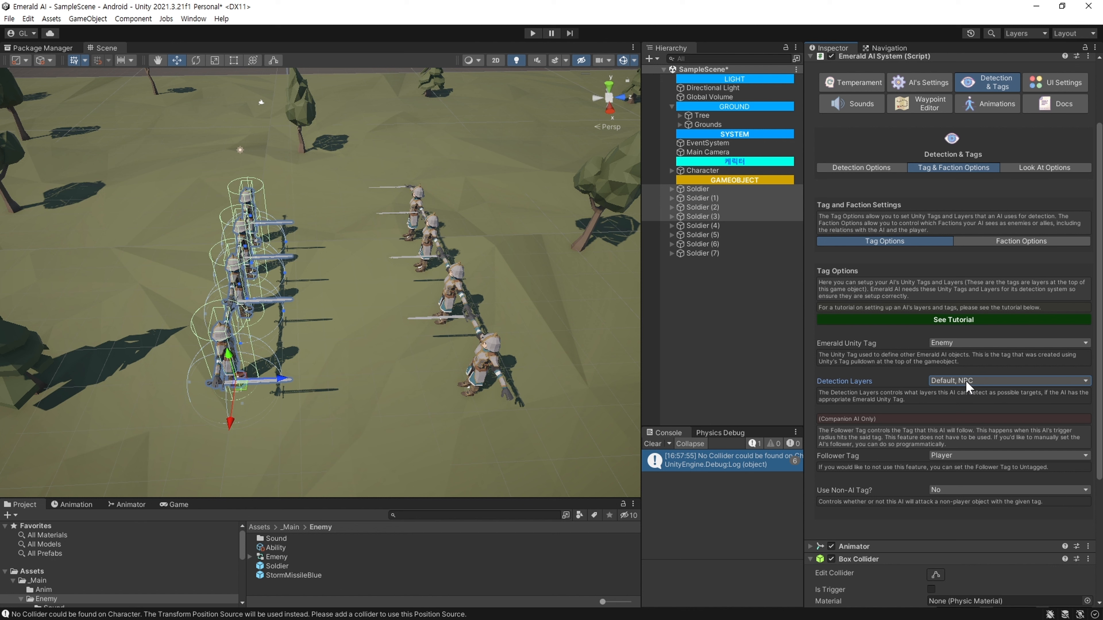
In the Tag Options of Soldier (4) through Soldier (7), add Enemy to the Detection Layers.
{"action": "left_click", "coordinate": [712, 226]}
{"action": "left_click", "coordinate": [714, 253], "text": "shift"}
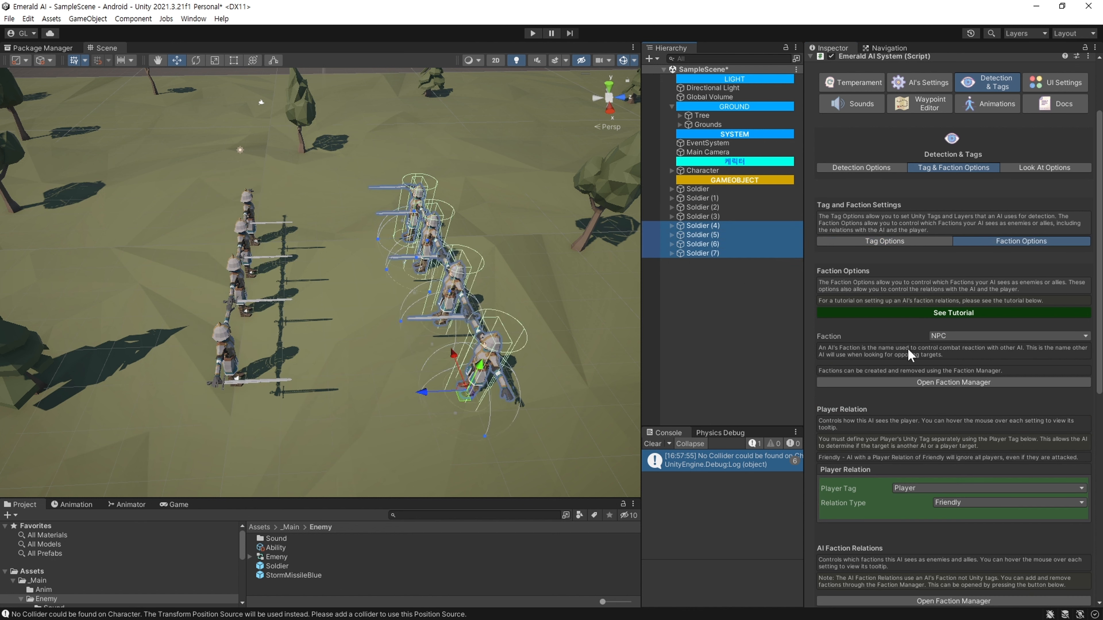
{"action": "left_click", "coordinate": [923, 243]}
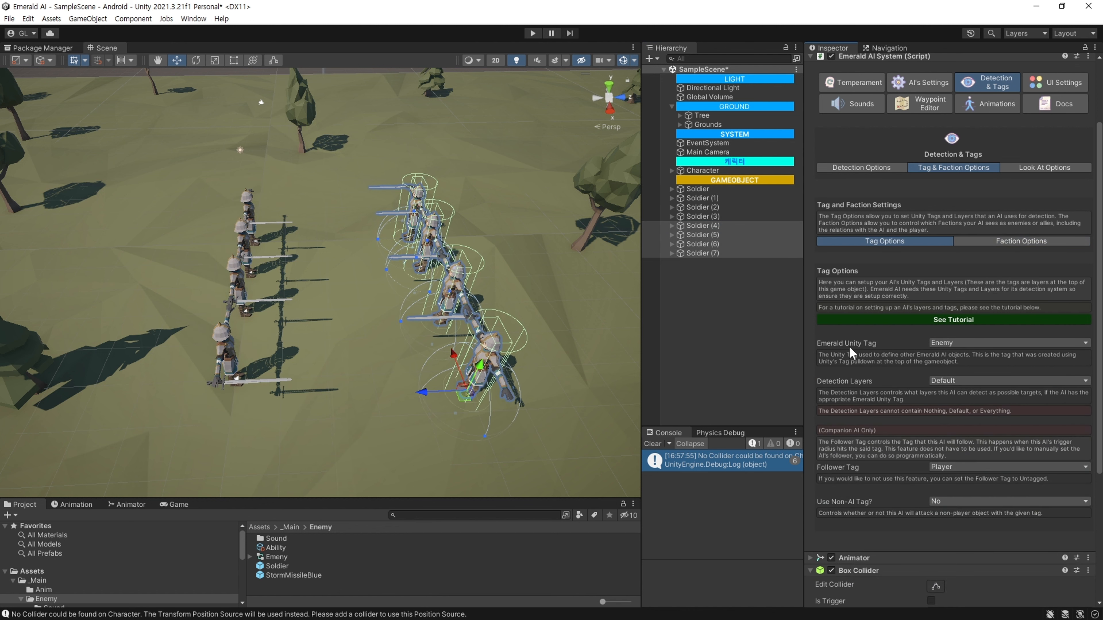
{"action": "left_click", "coordinate": [955, 383]}
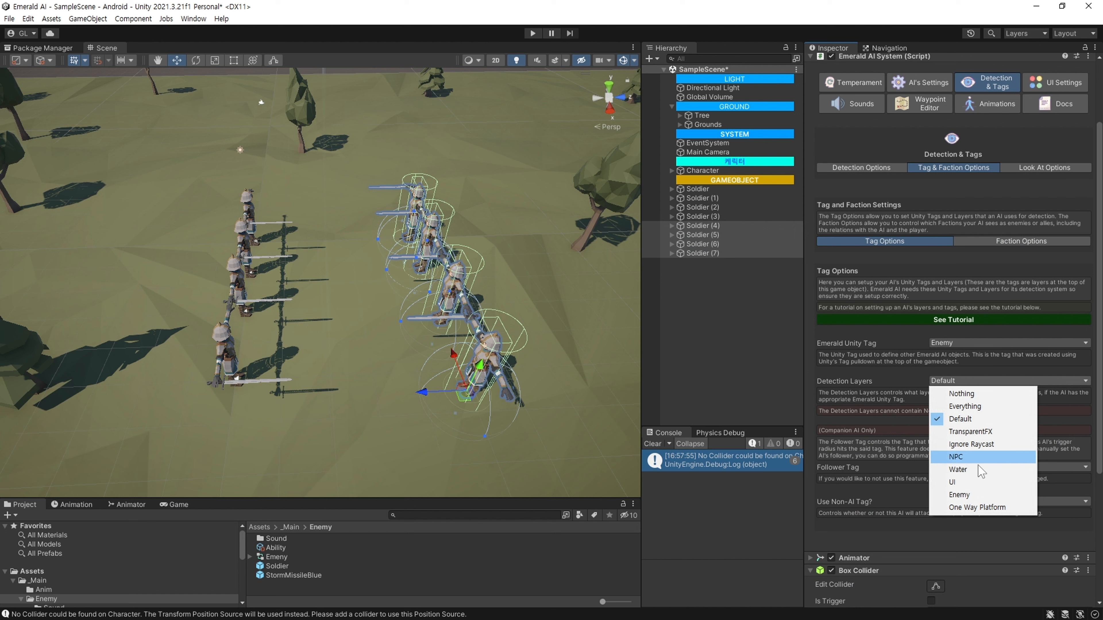
{"action": "left_click", "coordinate": [980, 495]}
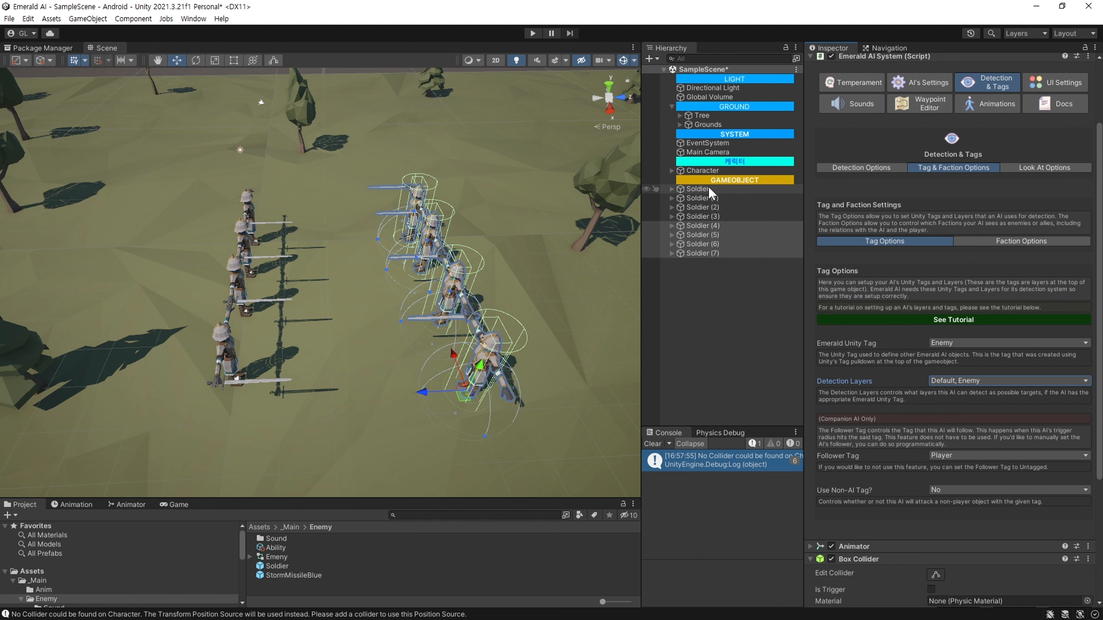
Check the first group's layer, and assign Soldier (4) through Soldier (7) to the NPC layer.
{"action": "left_click", "coordinate": [697, 188]}
{"action": "left_click", "coordinate": [1012, 79]}
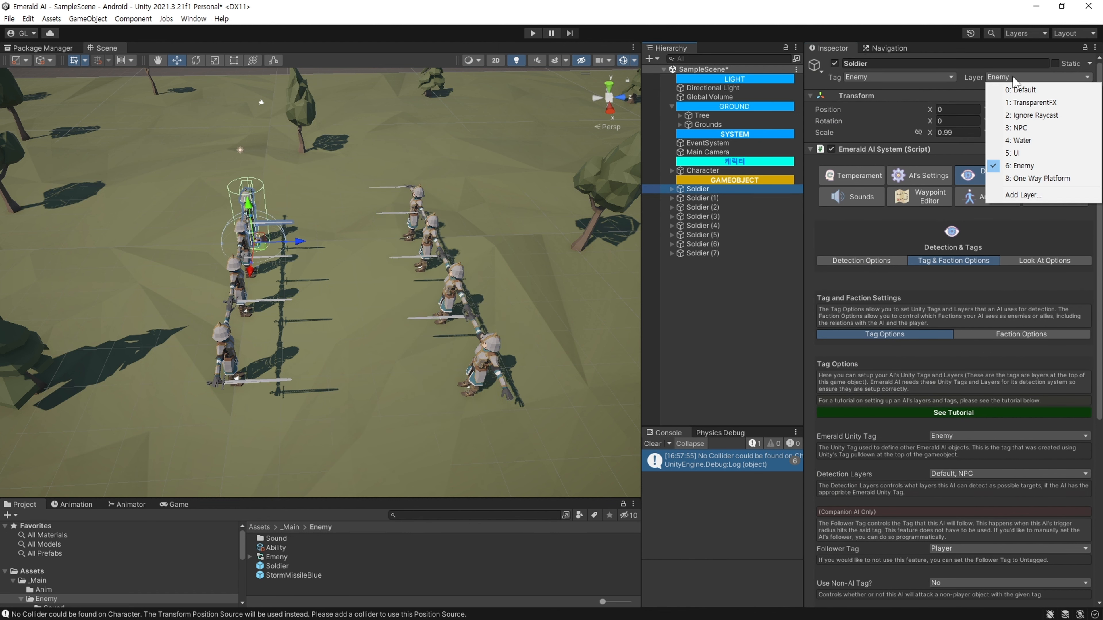
{"action": "left_click", "coordinate": [716, 217], "text": "shift"}
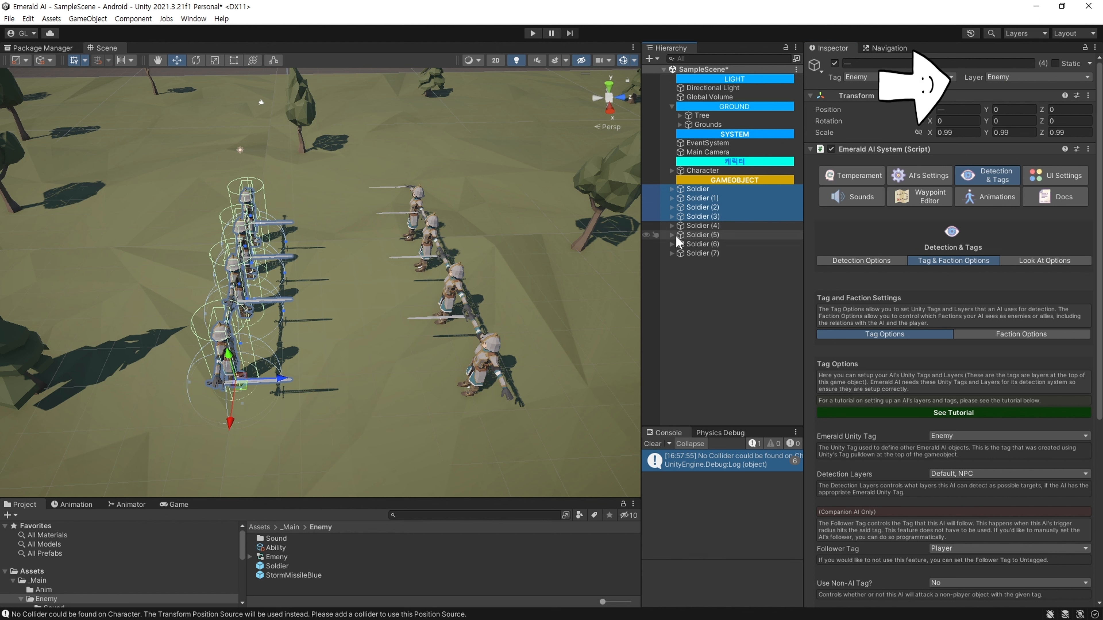
{"action": "left_click", "coordinate": [694, 236]}
{"action": "left_click", "coordinate": [701, 226]}
{"action": "left_click", "coordinate": [706, 253], "text": "shift"}
{"action": "left_click", "coordinate": [1016, 77]}
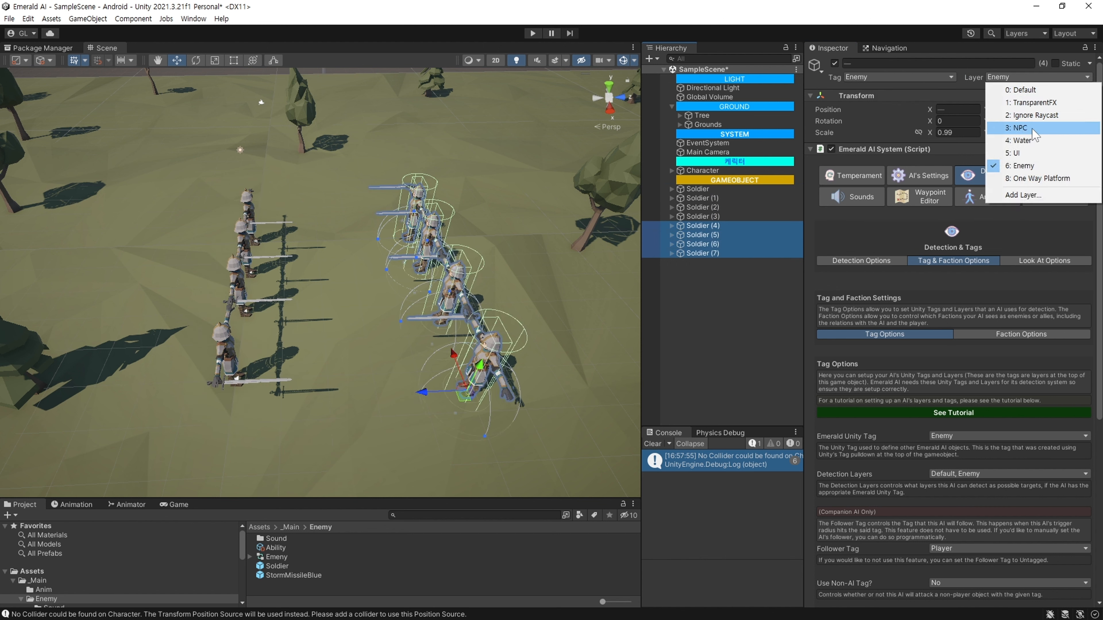
{"action": "left_click", "coordinate": [999, 138]}
{"action": "left_click", "coordinate": [577, 339]}
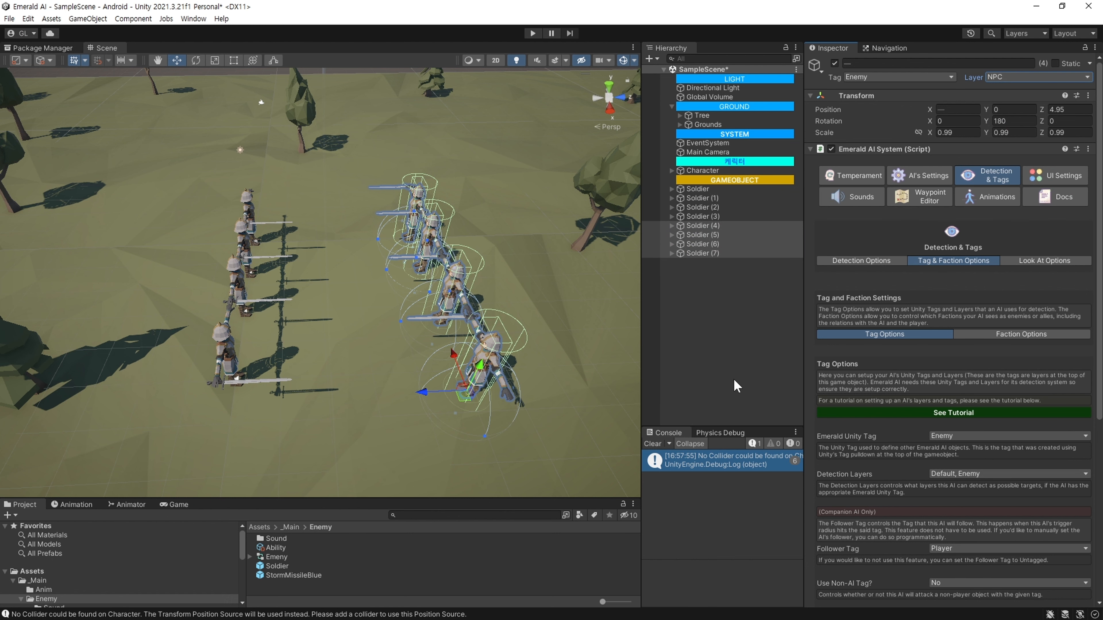
Run the scene to watch the two Soldier groups fight, and stop play mode.
{"action": "left_click", "coordinate": [737, 386]}
{"action": "left_click", "coordinate": [532, 33]}
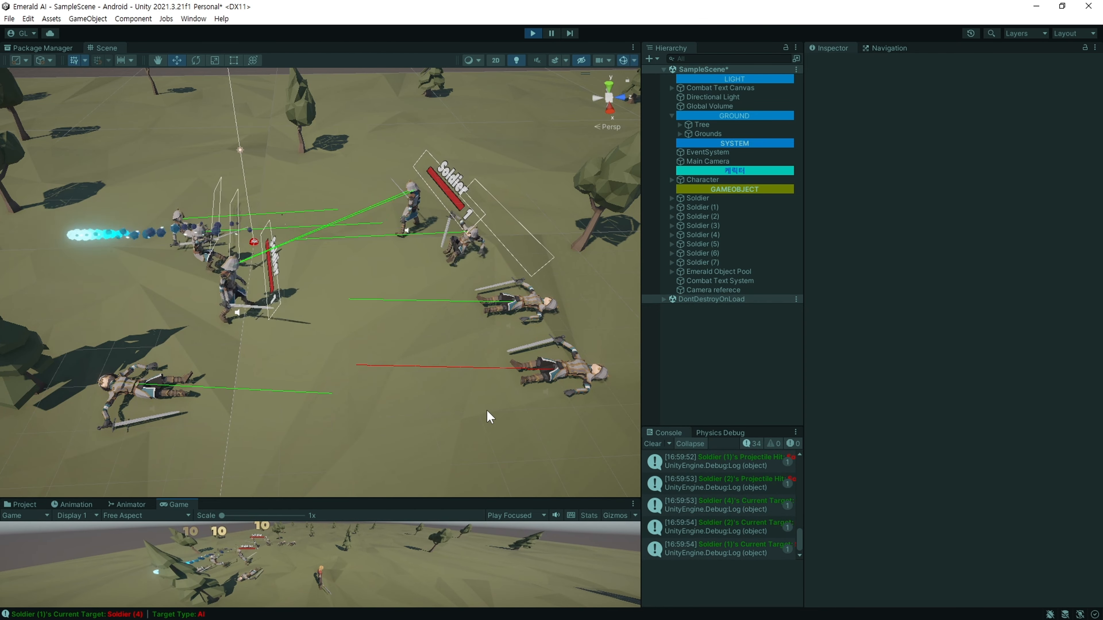
{"action": "left_click", "coordinate": [532, 33]}
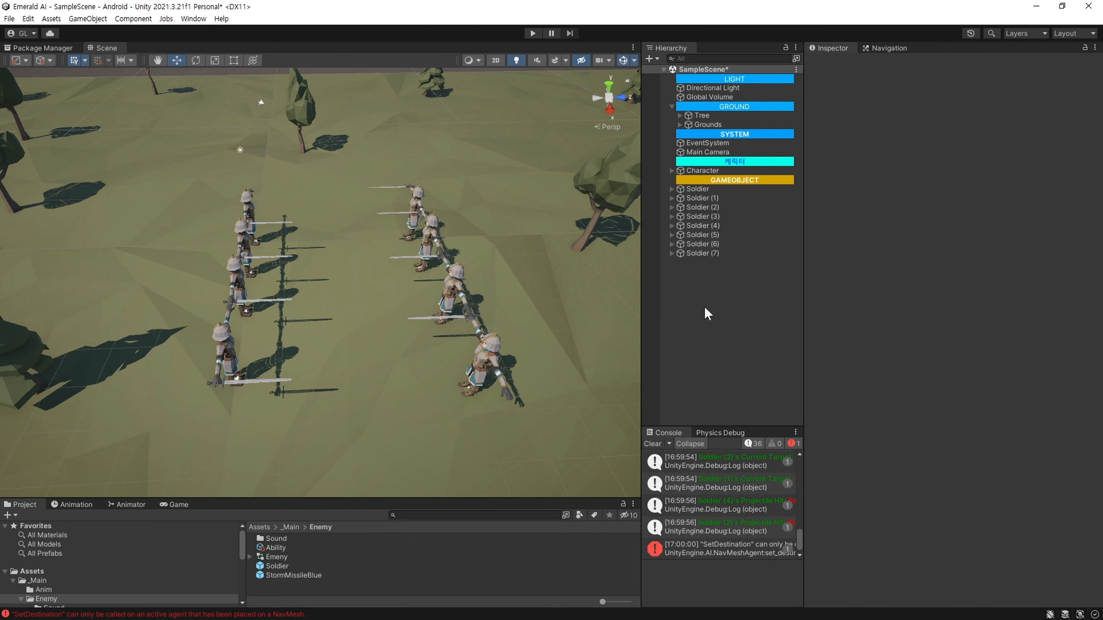
In the UI Settings of Soldier (4) through Soldier (7), set UI Layers to NPC only and AI Name Color to red E01B1B.
{"action": "left_click", "coordinate": [712, 255]}
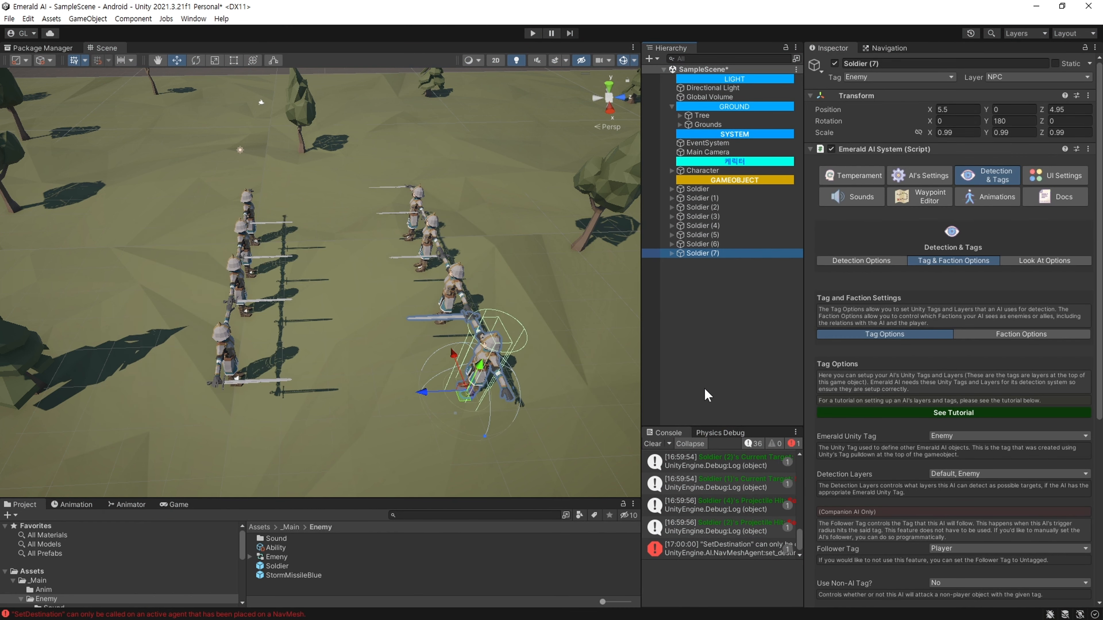
{"action": "left_click", "coordinate": [652, 443]}
{"action": "left_click", "coordinate": [1063, 178]}
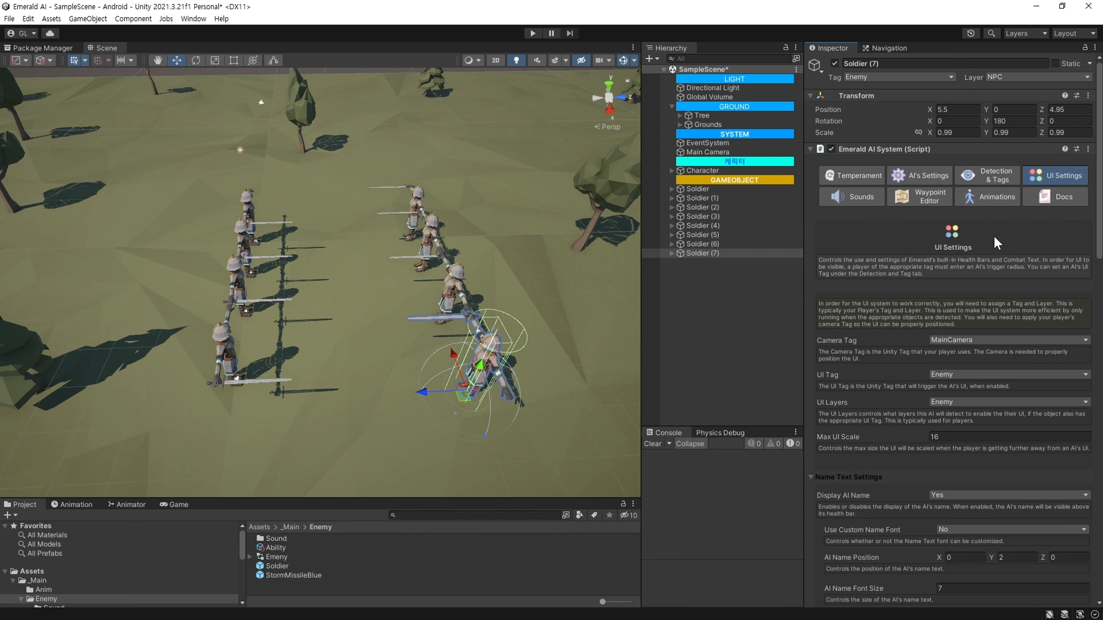
{"action": "left_click", "coordinate": [706, 230], "text": "shift"}
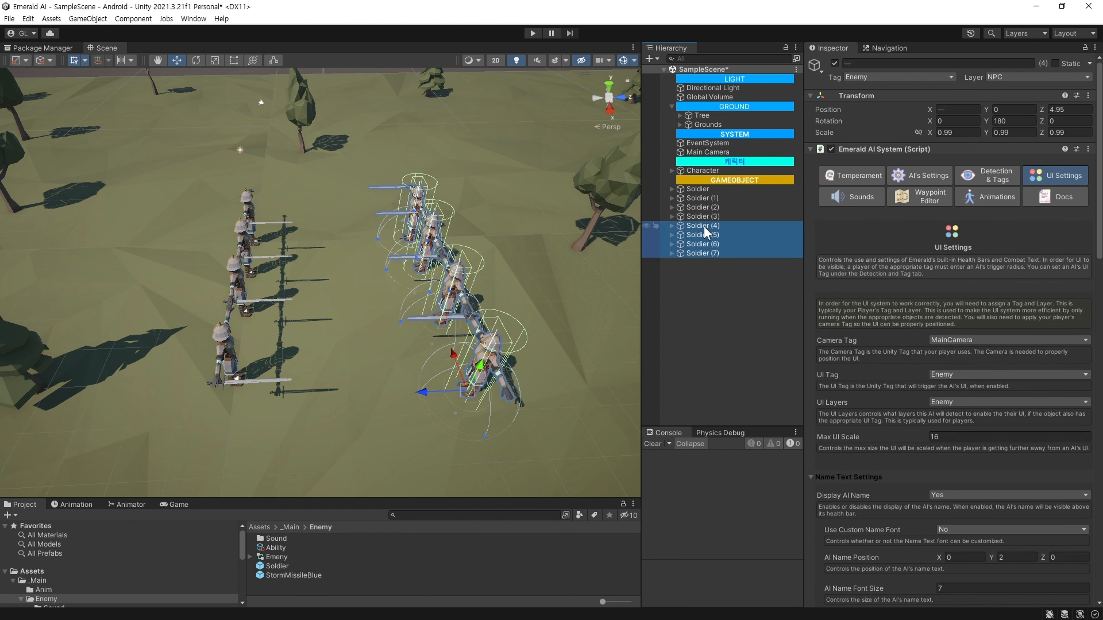
{"action": "left_click", "coordinate": [967, 404]}
{"action": "left_click", "coordinate": [977, 480]}
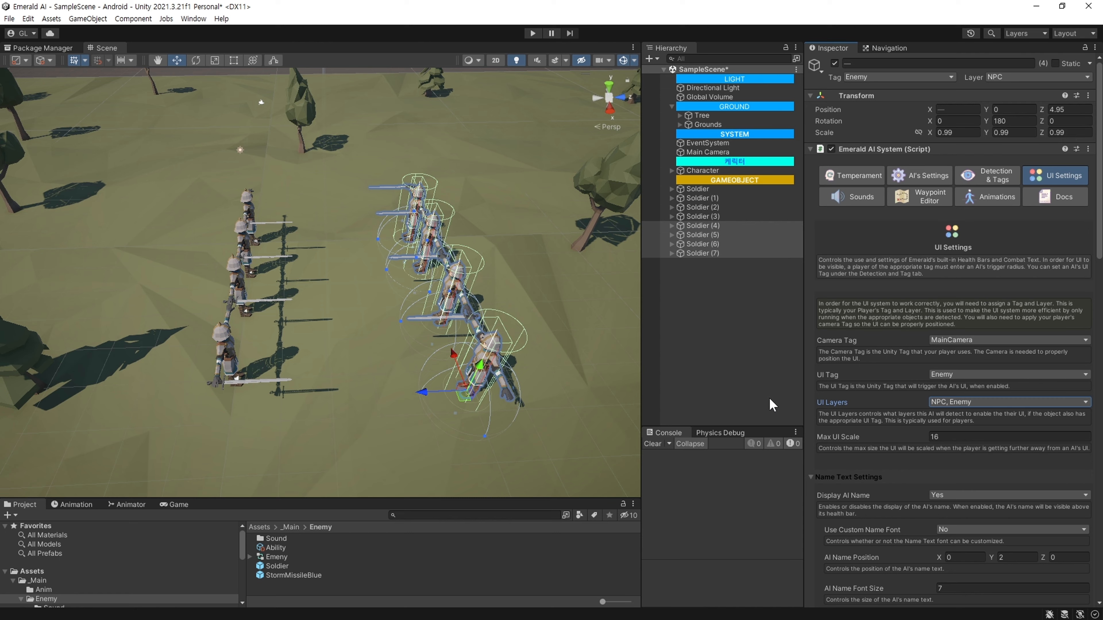
{"action": "left_click", "coordinate": [949, 404]}
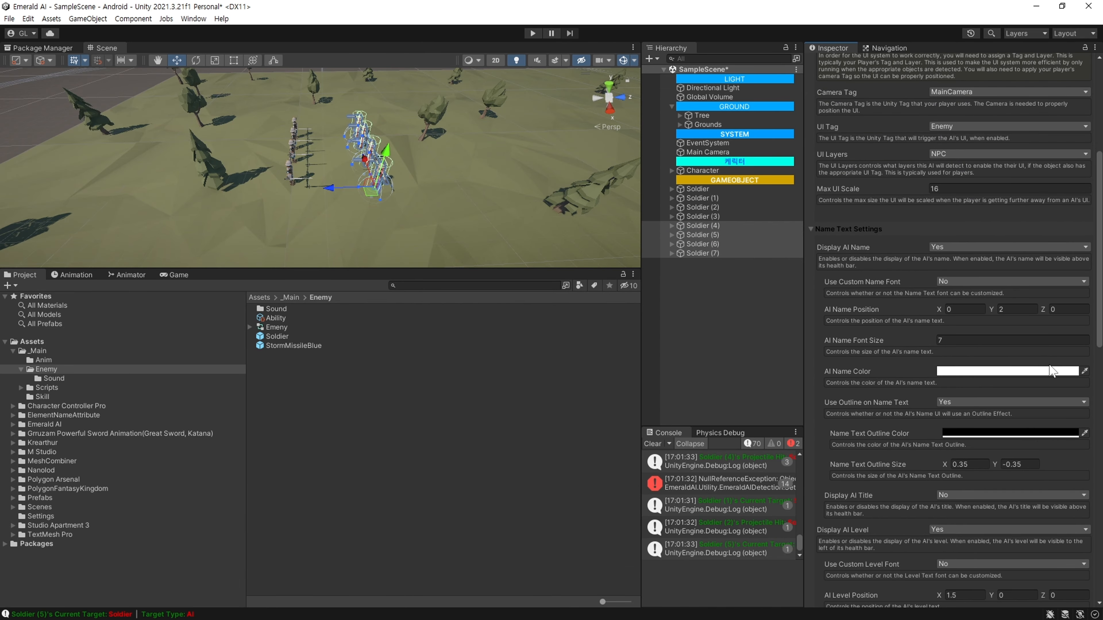
{"action": "left_click", "coordinate": [982, 373]}
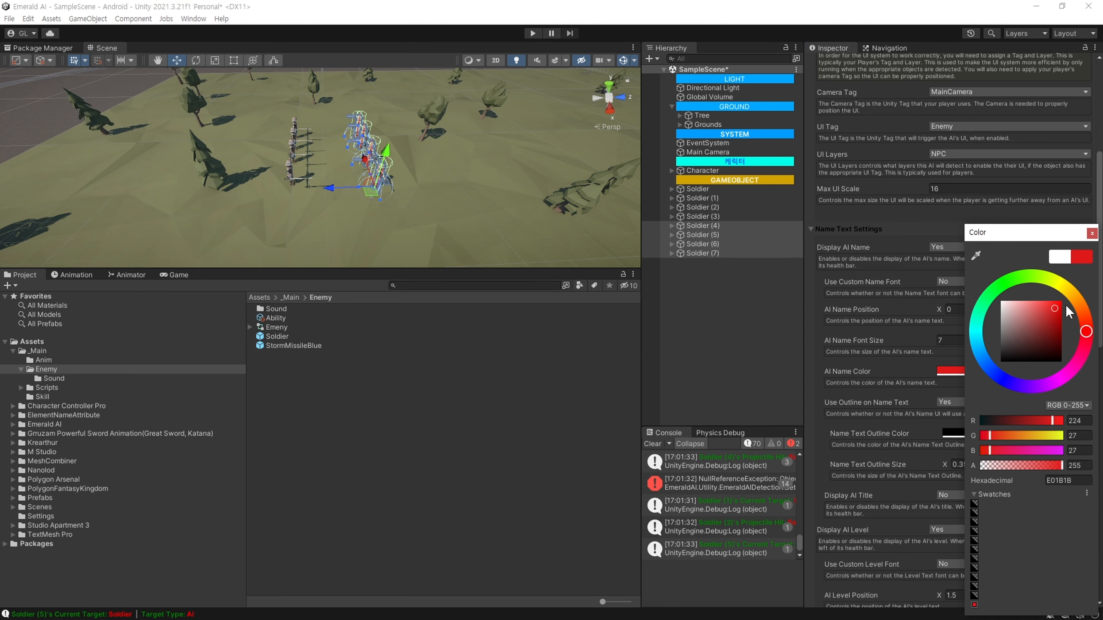
{"action": "left_click", "coordinate": [1095, 234]}
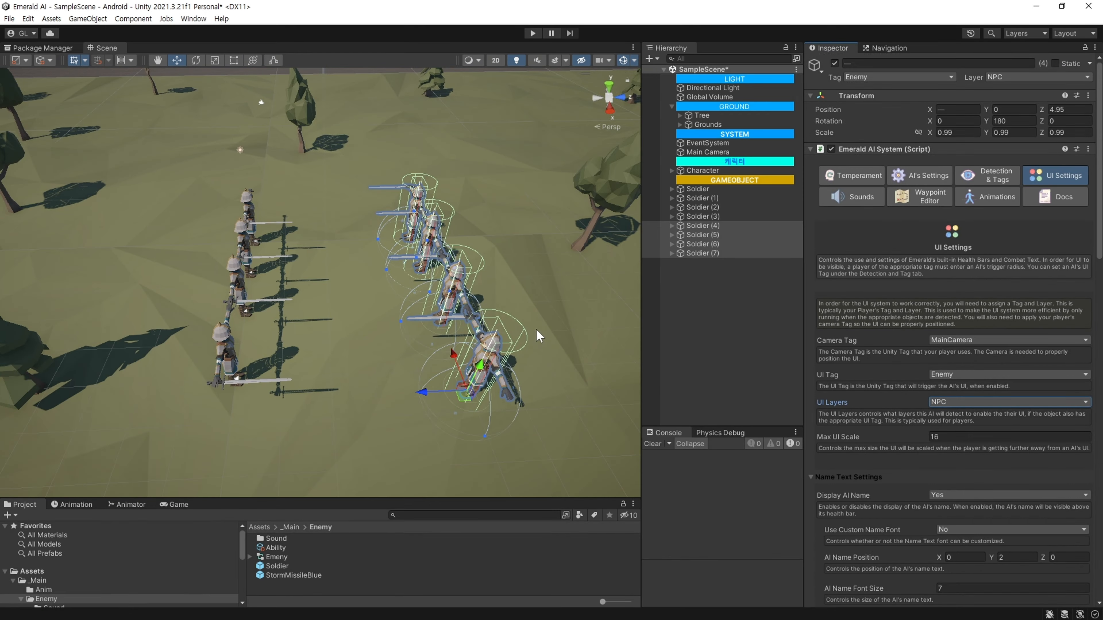
Raise the Health stat of Soldier (4) through Soldier (7) in AI's Settings.
{"action": "left_click_drag", "start_coordinate": [440, 496], "coordinate": [454, 275]}
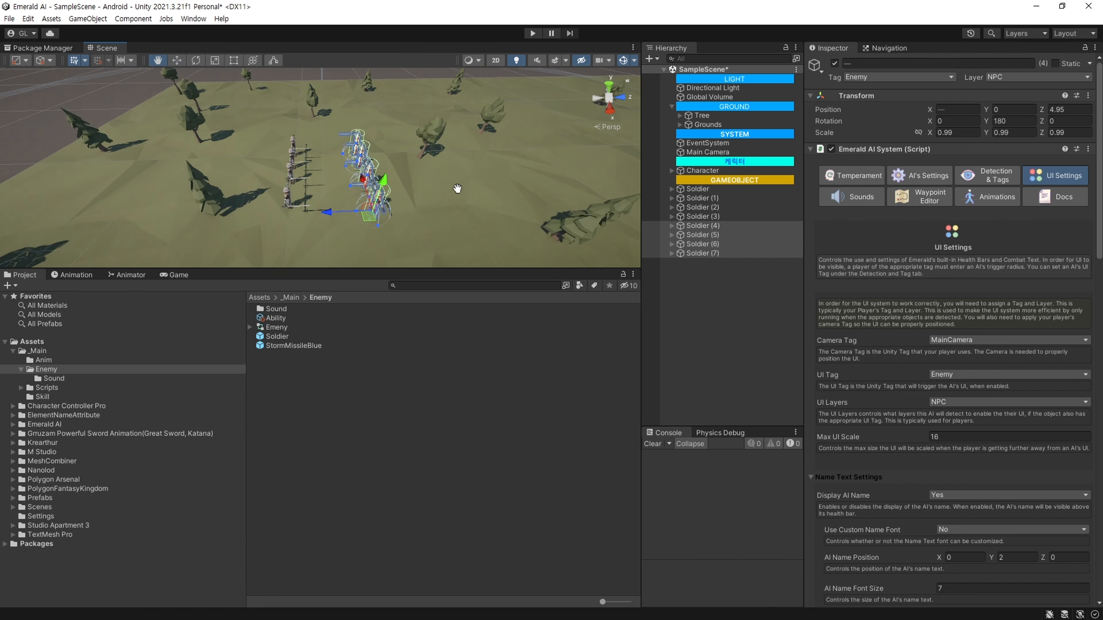
{"action": "left_click", "coordinate": [850, 176]}
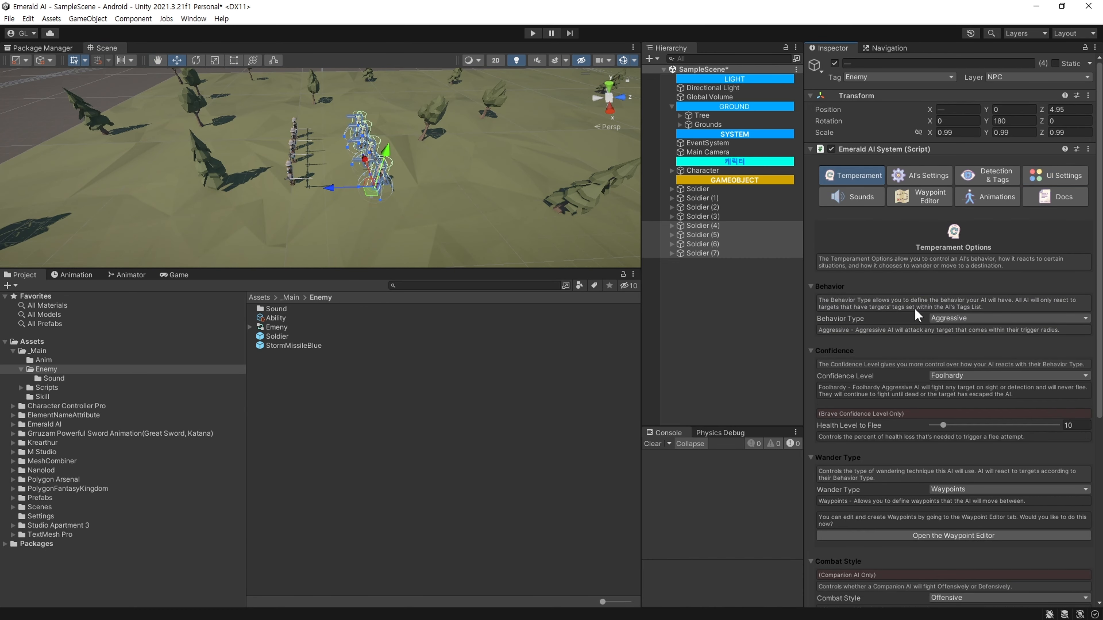
{"action": "left_click", "coordinate": [928, 176]}
{"action": "left_click", "coordinate": [847, 263]}
{"action": "scroll", "coordinate": [929, 344], "scroll_direction": "down", "scroll_amount": 2}
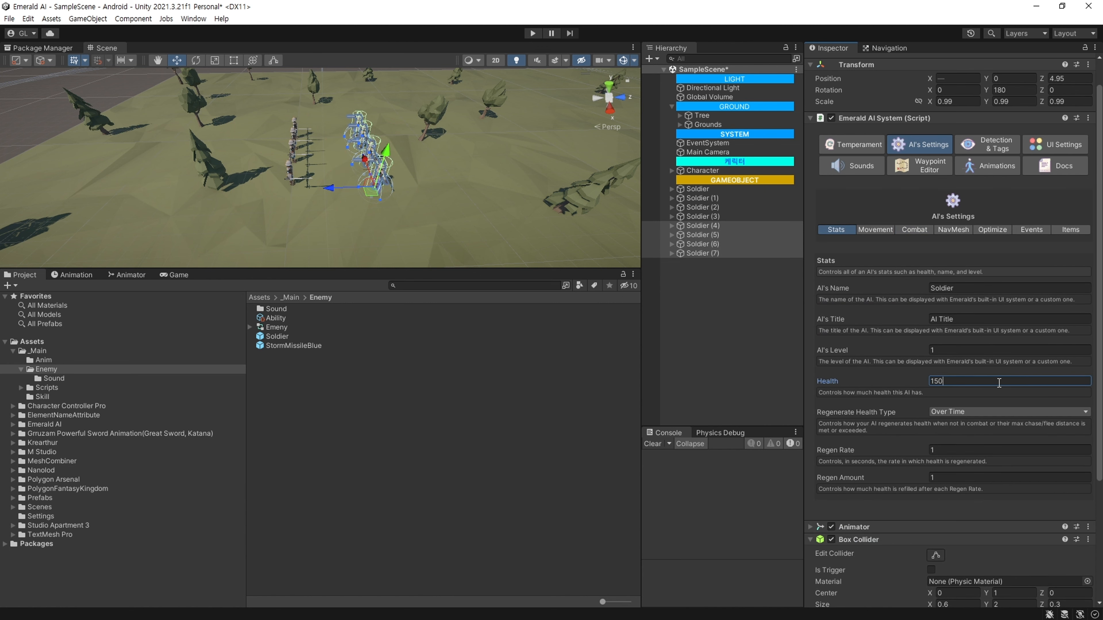
Set the Health stat of Soldier through Soldier (3) to 1500.
{"action": "left_click", "coordinate": [712, 189]}
{"action": "left_click", "coordinate": [919, 144]}
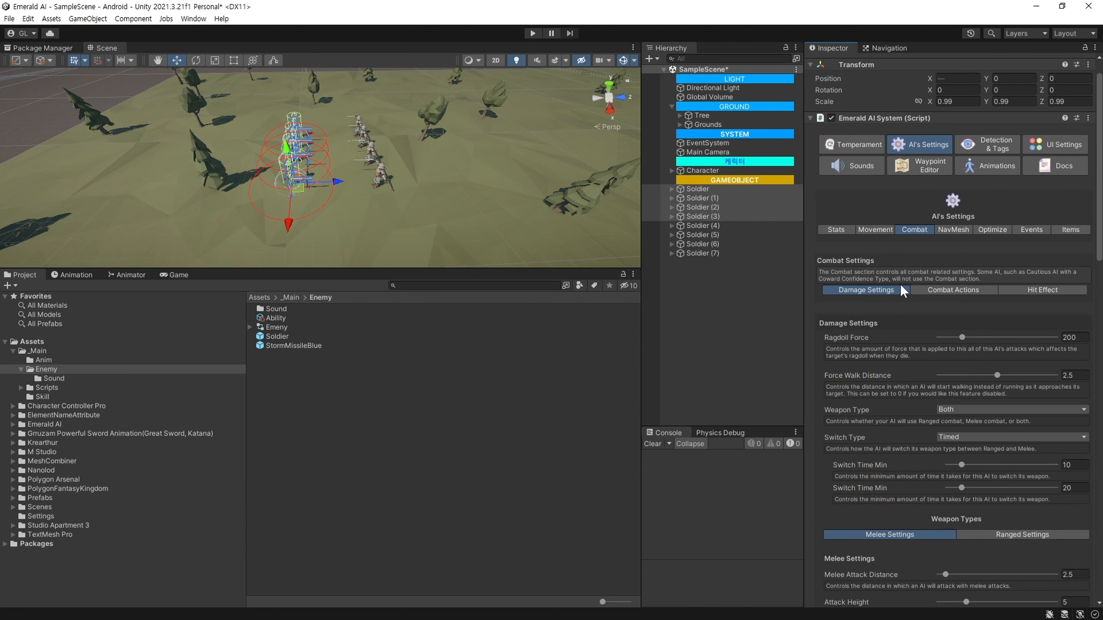
{"action": "left_click", "coordinate": [834, 231]}
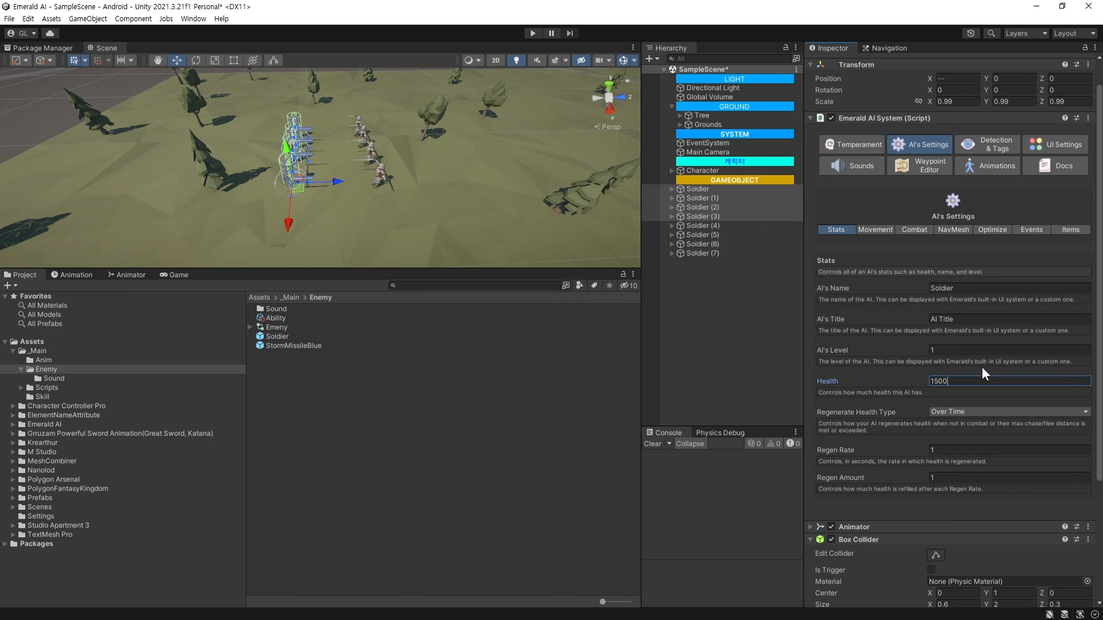
Run the scene and move the player character toward the two Soldier groups to observe their battle in the Scene and Game views.
{"action": "left_click", "coordinate": [707, 333]}
{"action": "left_click", "coordinate": [532, 33]}
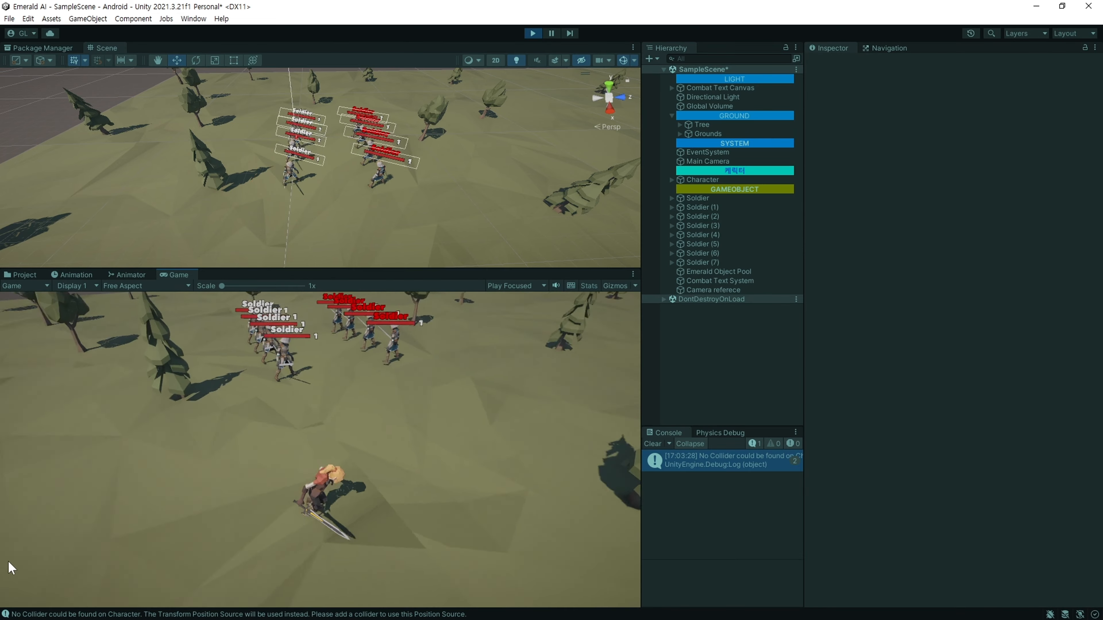
{"action": "key", "text": "w"}
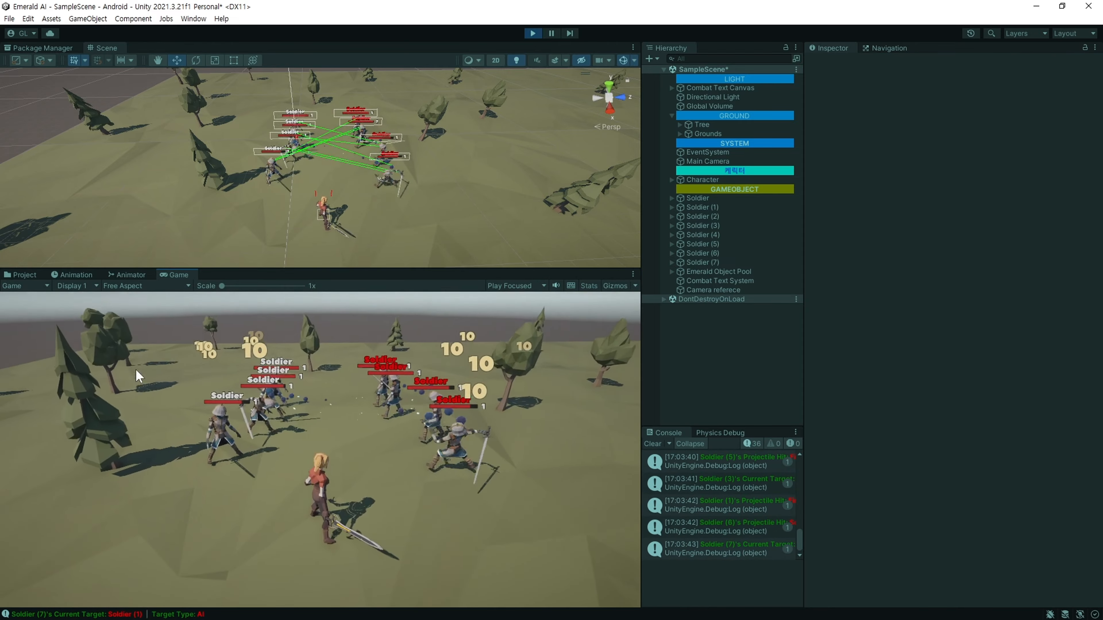
{"action": "scroll", "coordinate": [325, 152], "scroll_direction": "up", "scroll_amount": 6}
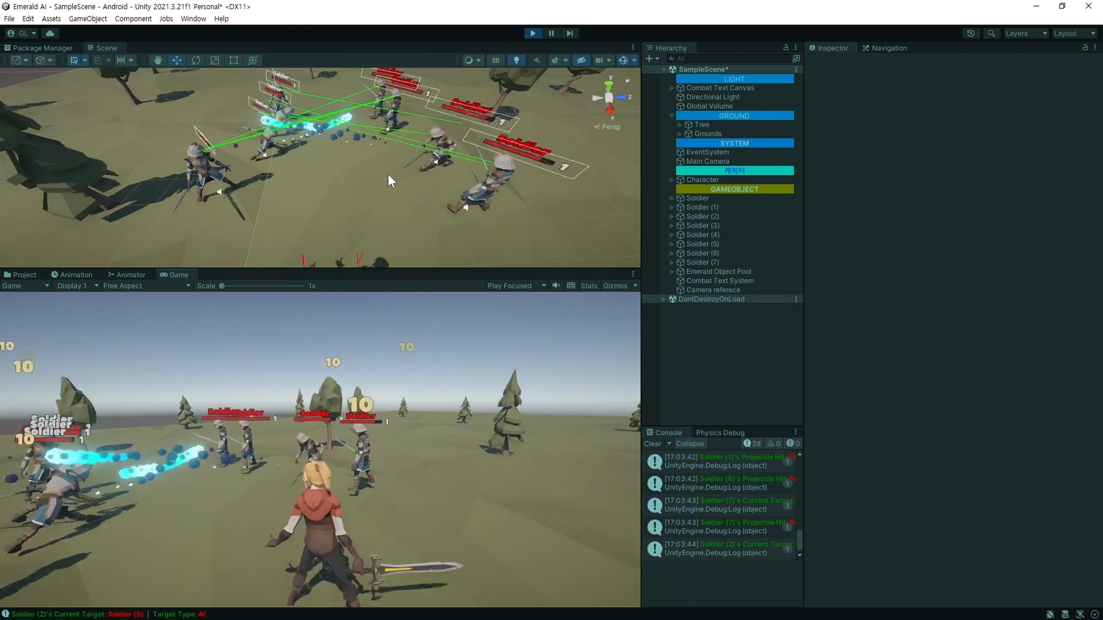
{"action": "middle_click_drag", "start_coordinate": [389, 180], "coordinate": [399, 123]}
{"action": "right_click_drag", "start_coordinate": [398, 123], "coordinate": [426, 174]}
{"action": "scroll", "coordinate": [426, 174], "scroll_direction": "down", "scroll_amount": 3}
{"action": "left_click", "coordinate": [182, 273]}
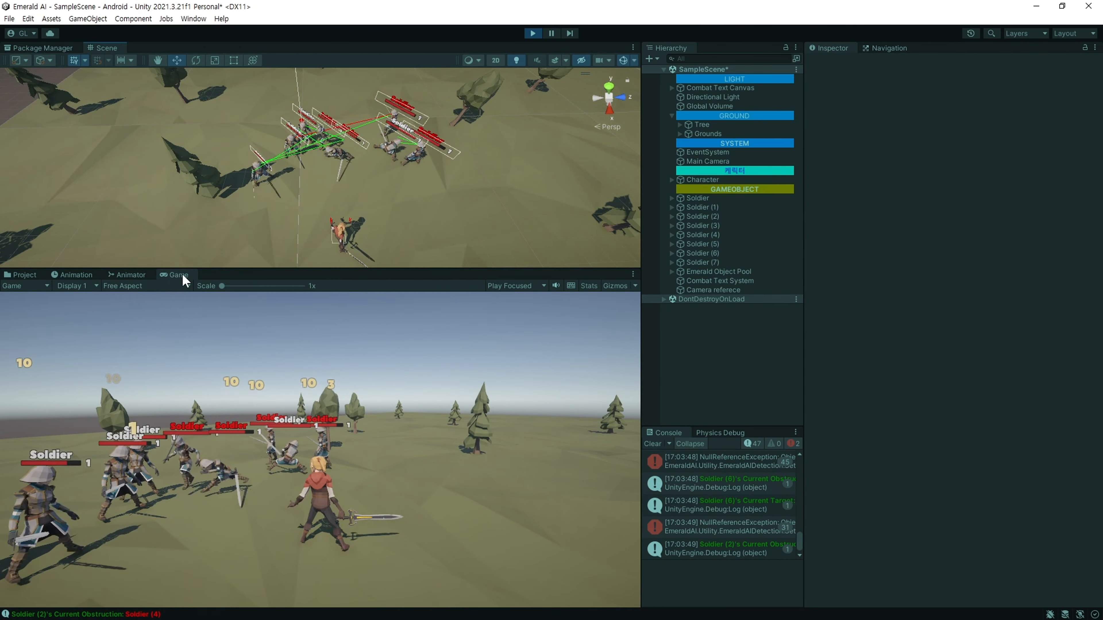